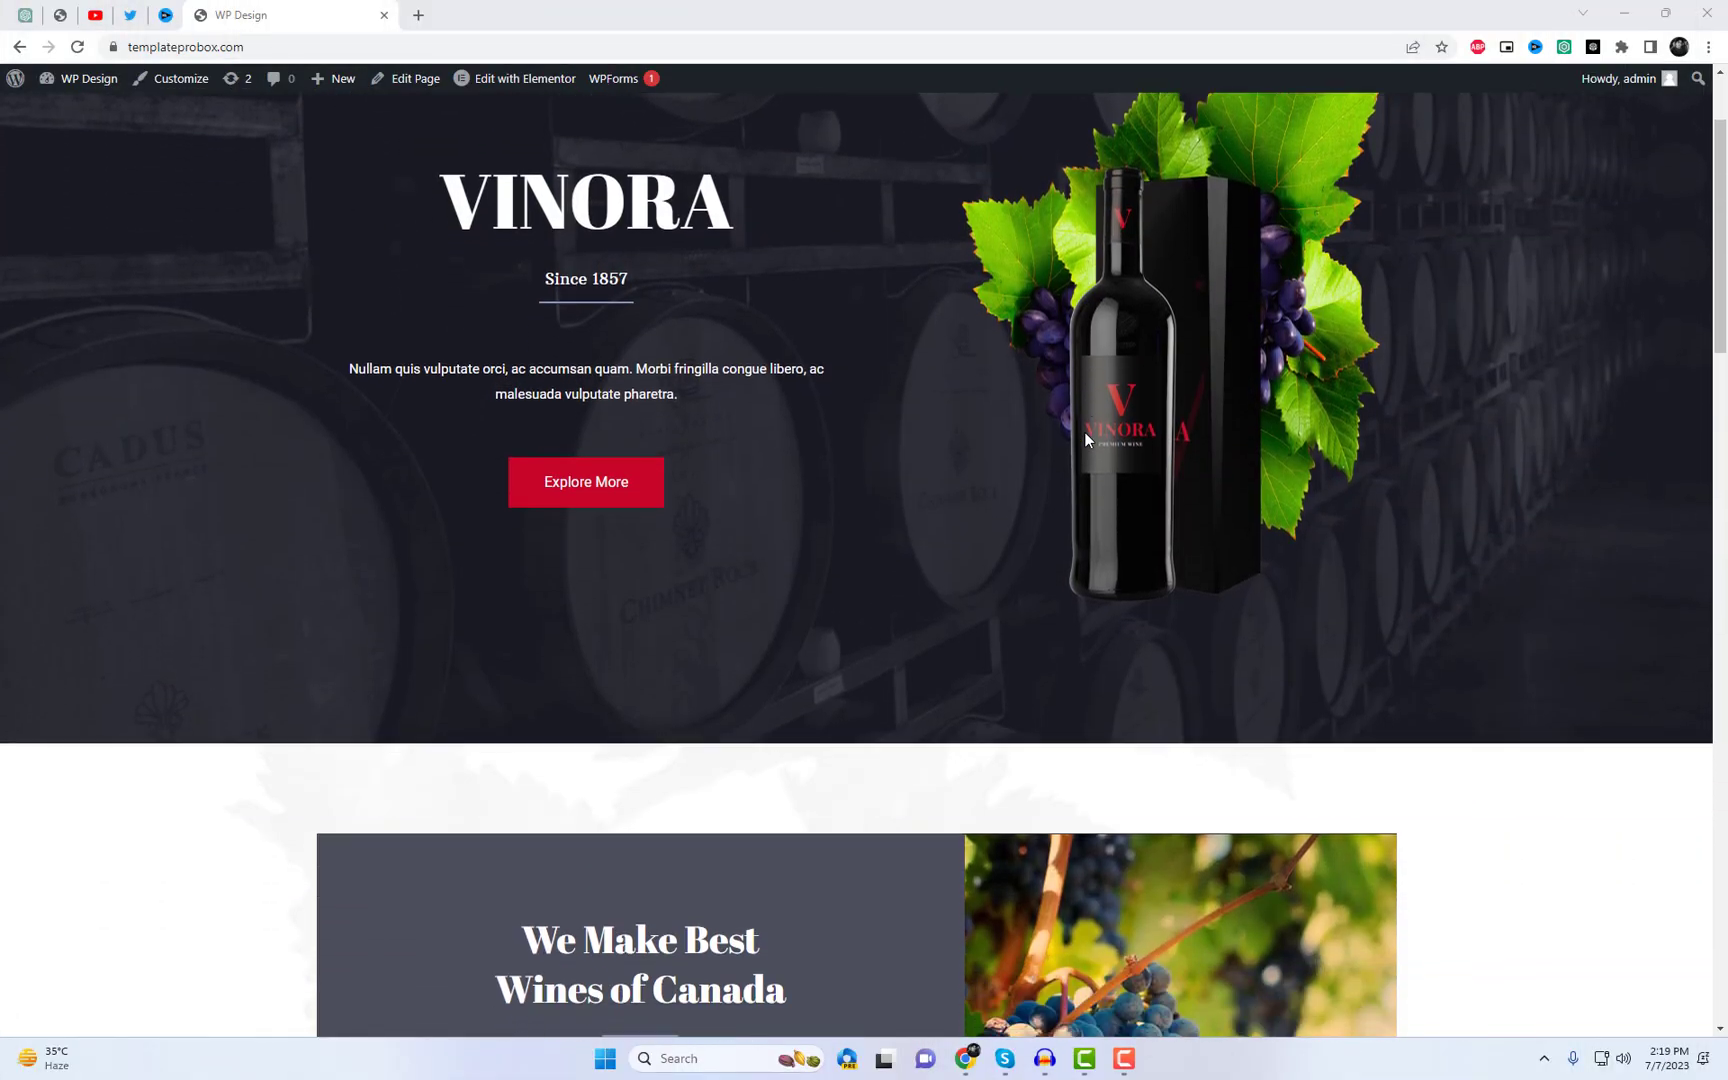
# Step: Open the WordPress Dashboard from the WP Design admin bar menu in a new Chrome tab
pyautogui.scroll(-3, 1169, 462)
pyautogui.scroll(-2, 1171, 468)
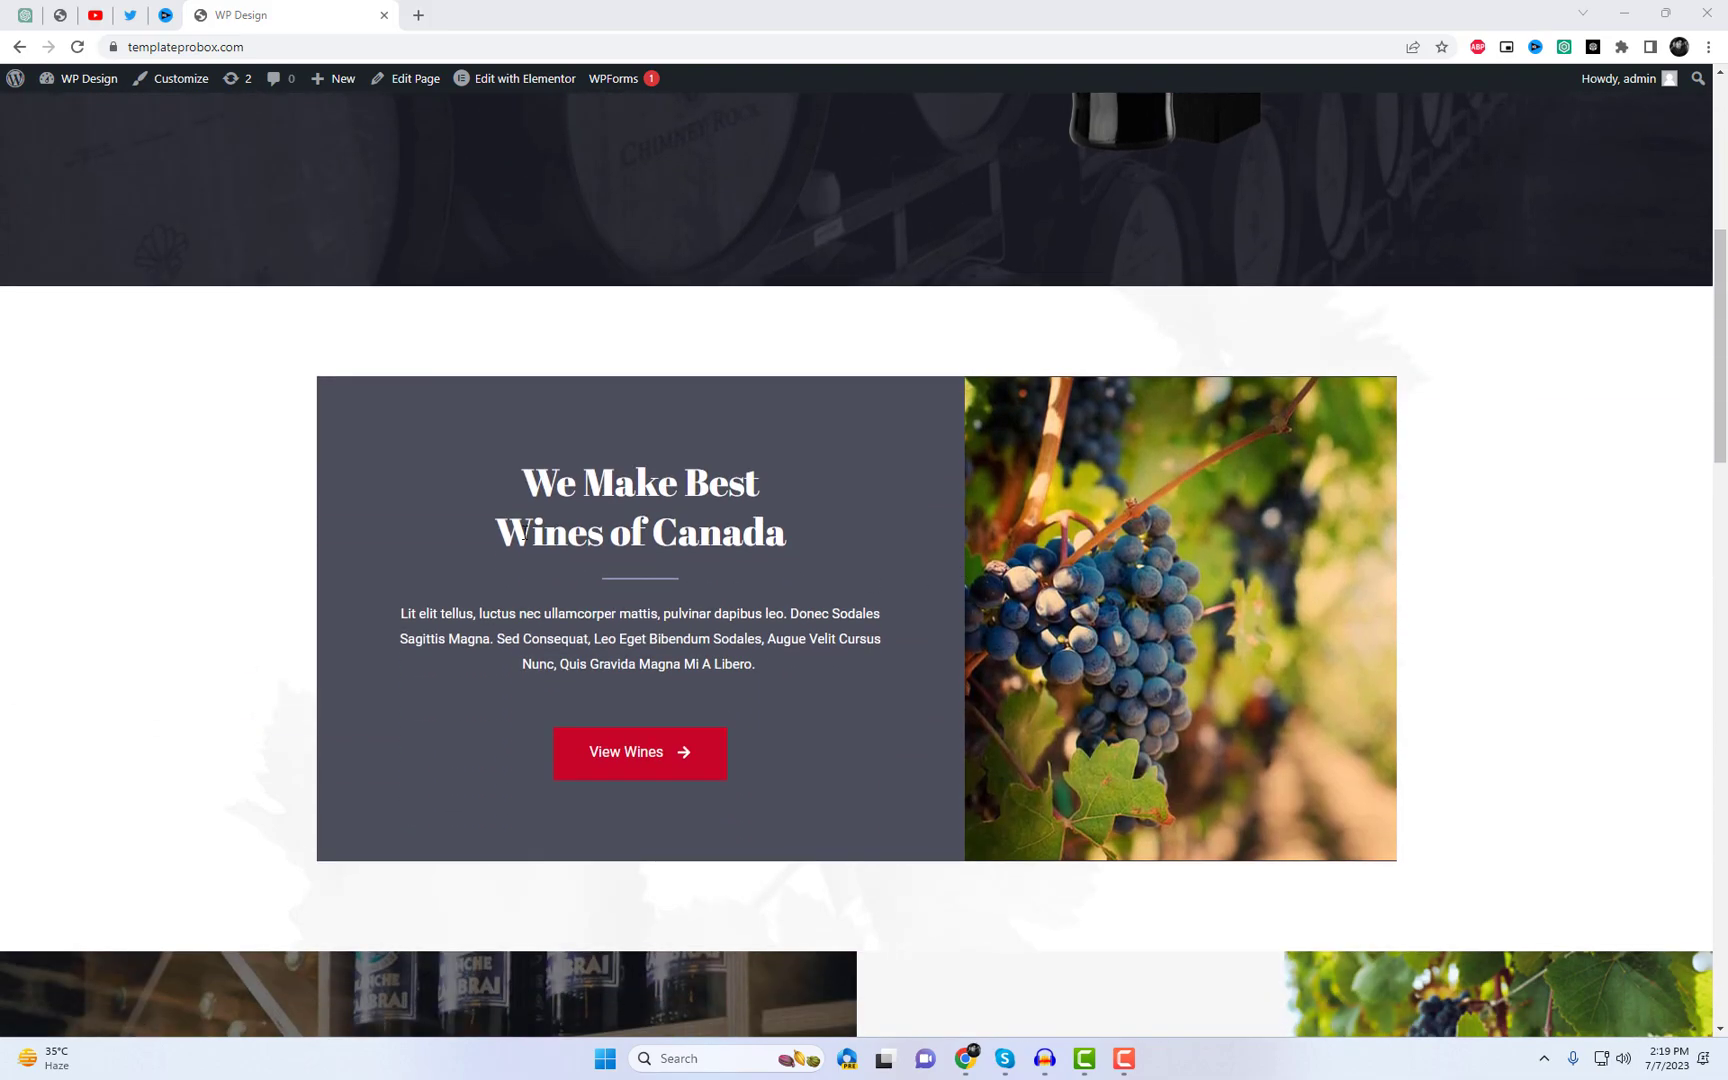
pyautogui.scroll(-2, 1425, 625)
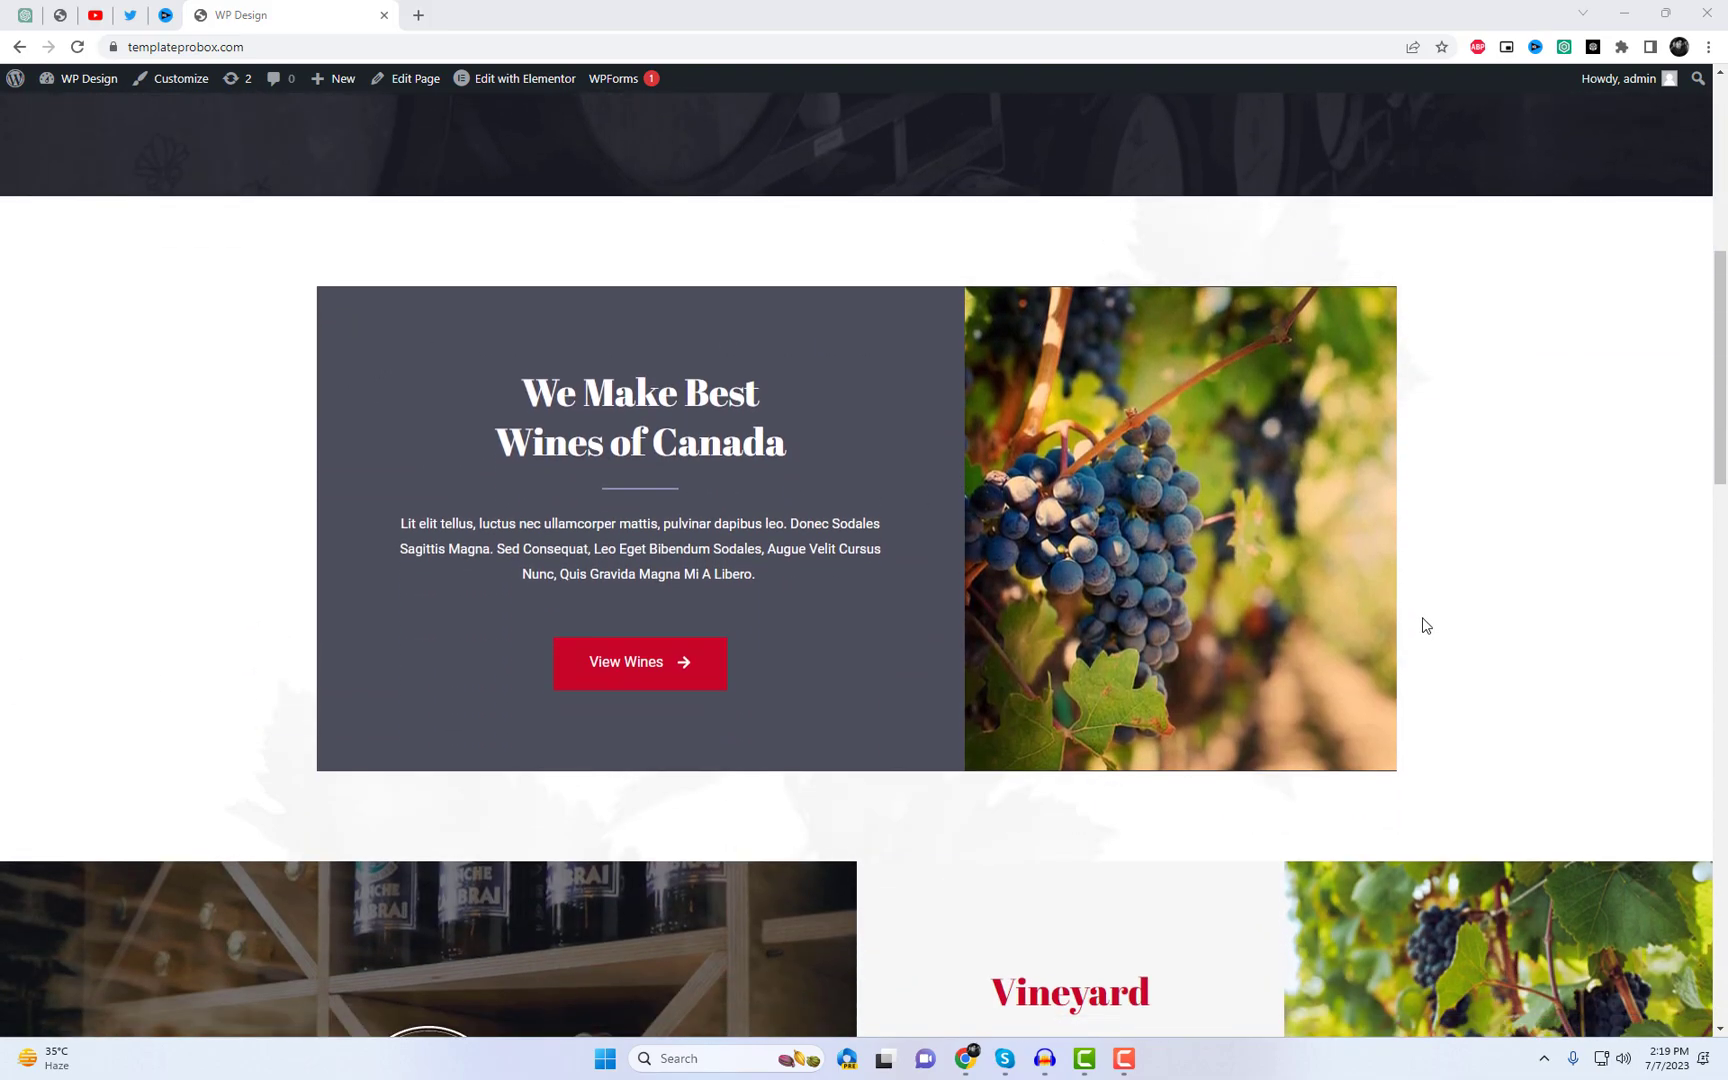
pyautogui.moveTo(60, 80)
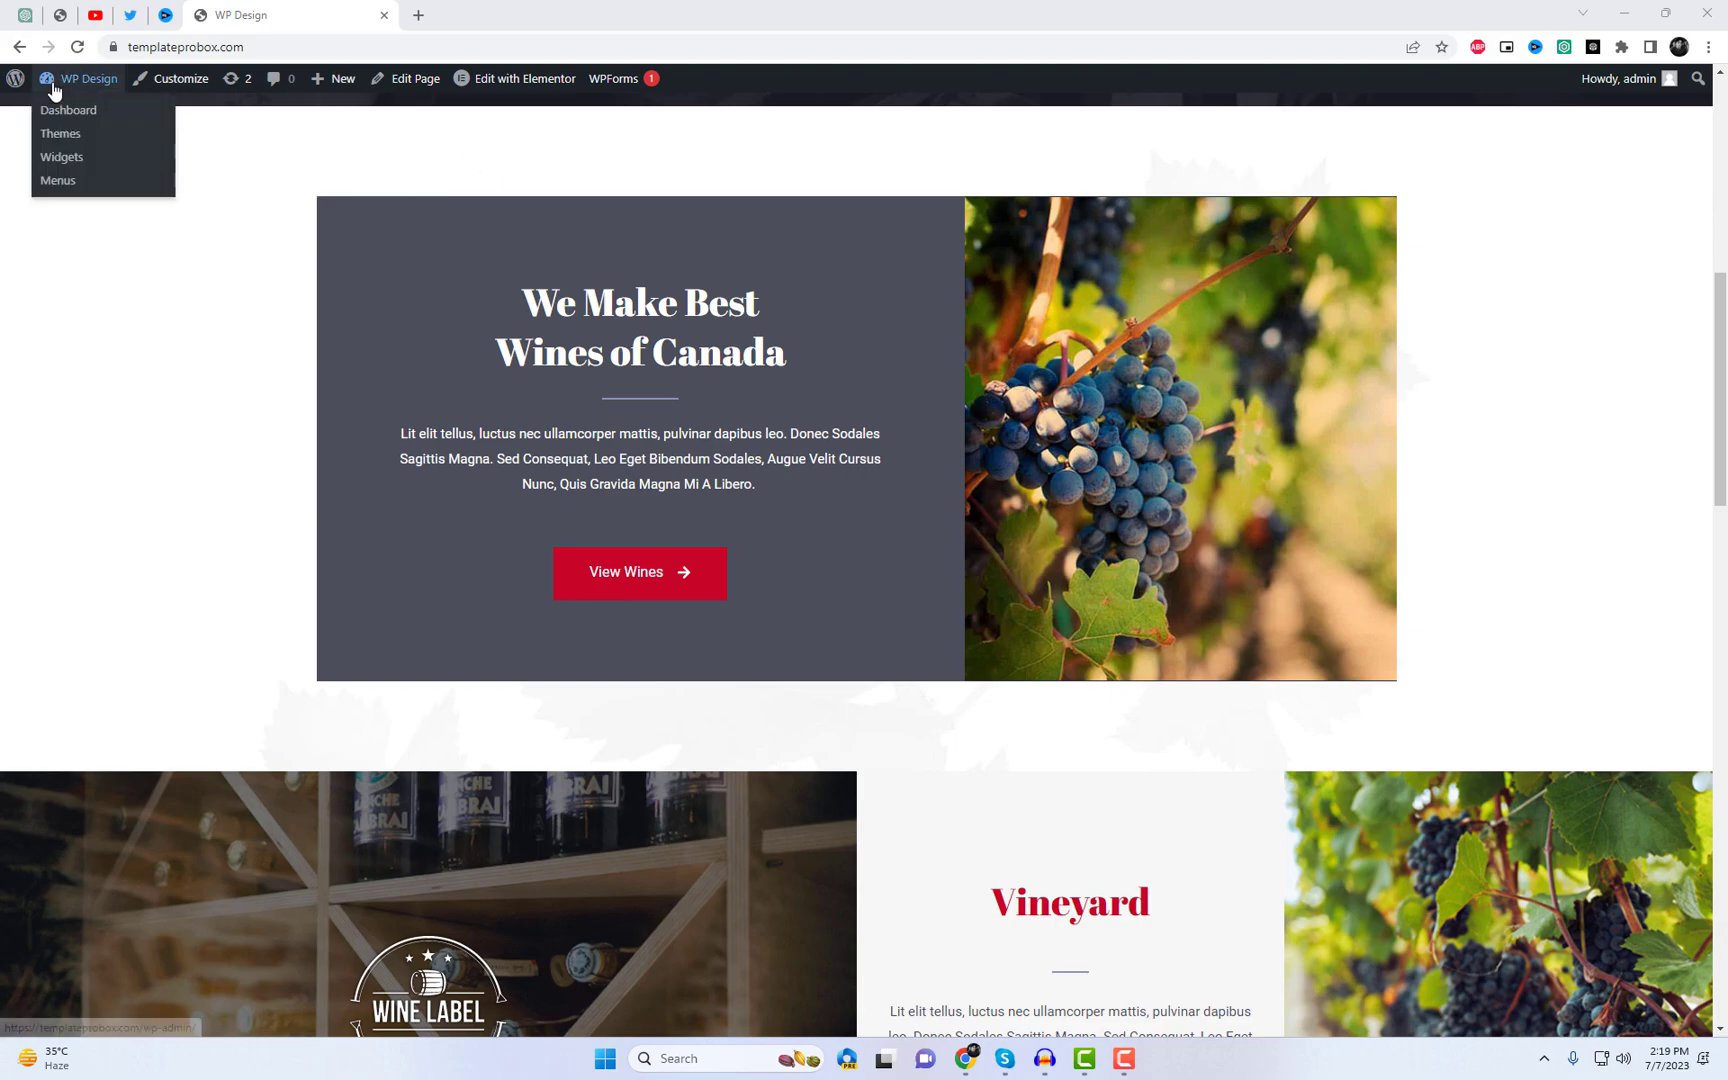
pyautogui.rightClick(63, 118)
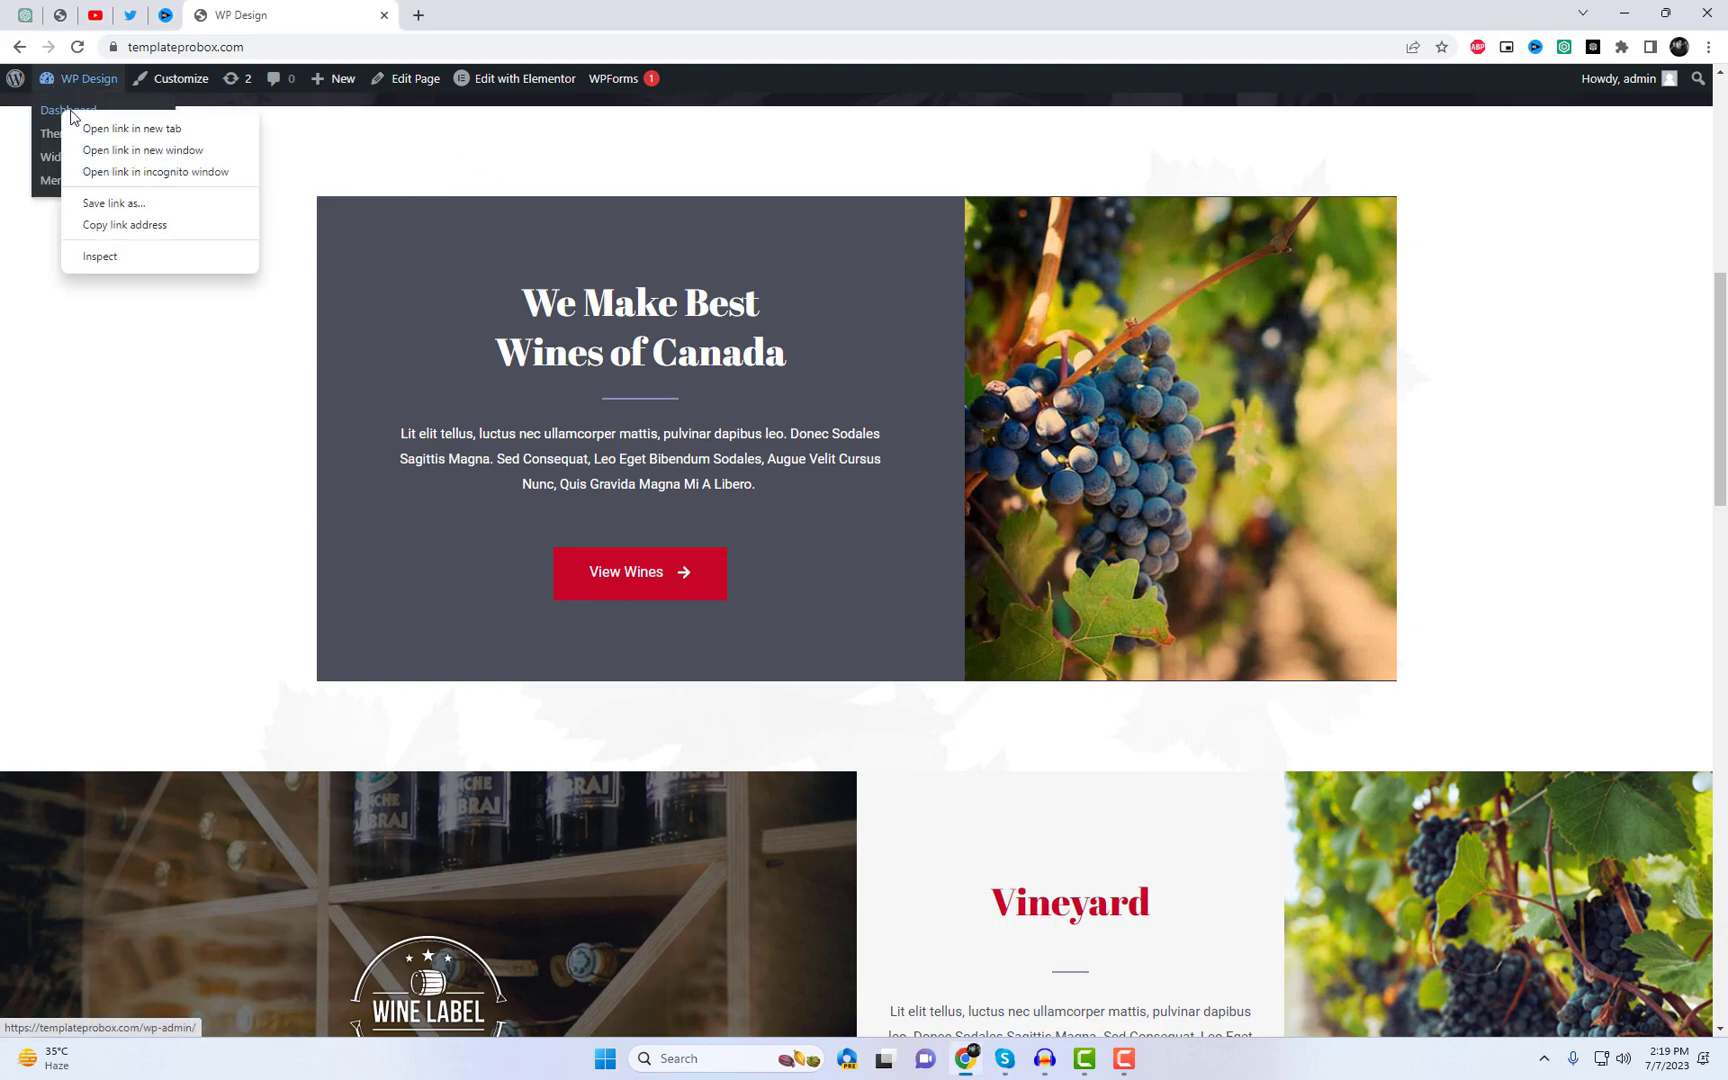
pyautogui.click(140, 128)
pyautogui.scroll(-7, 1240, 490)
pyautogui.scroll(-9, 1236, 513)
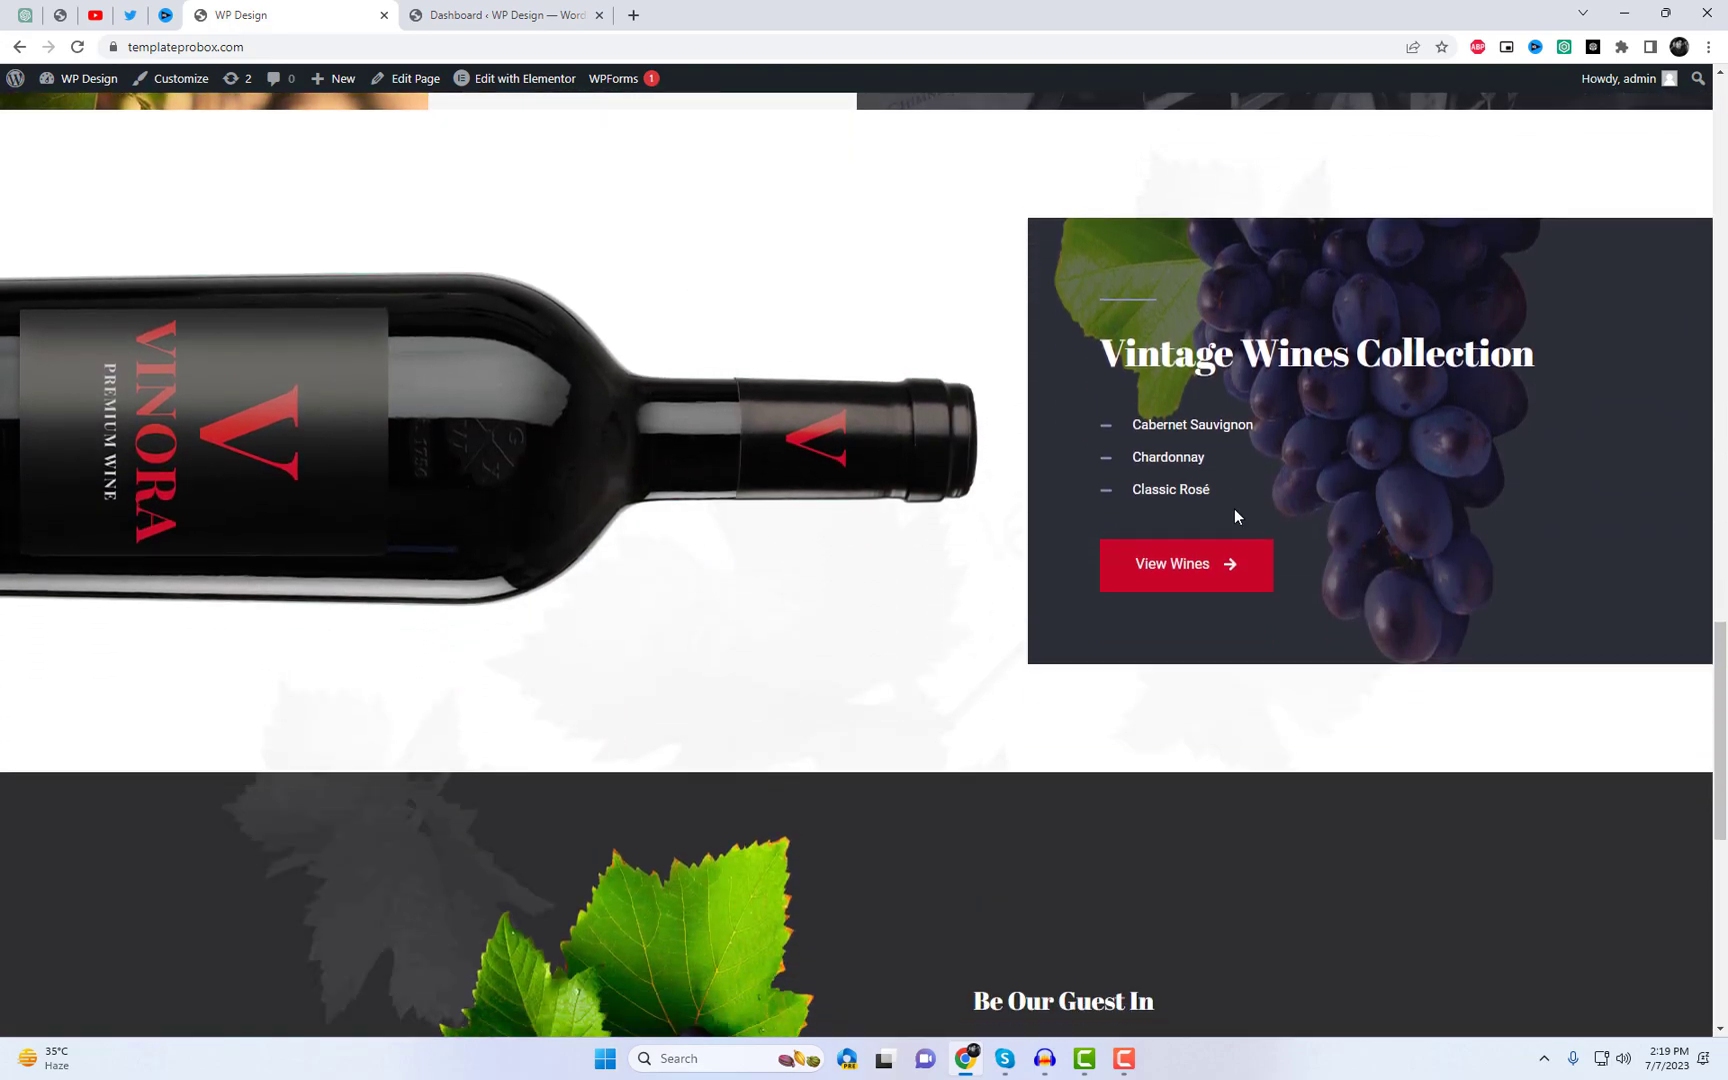
# Step: Switch to the dashboard tab and go to Plugins > Add New
pyautogui.press('Home')
pyautogui.click(505, 15)
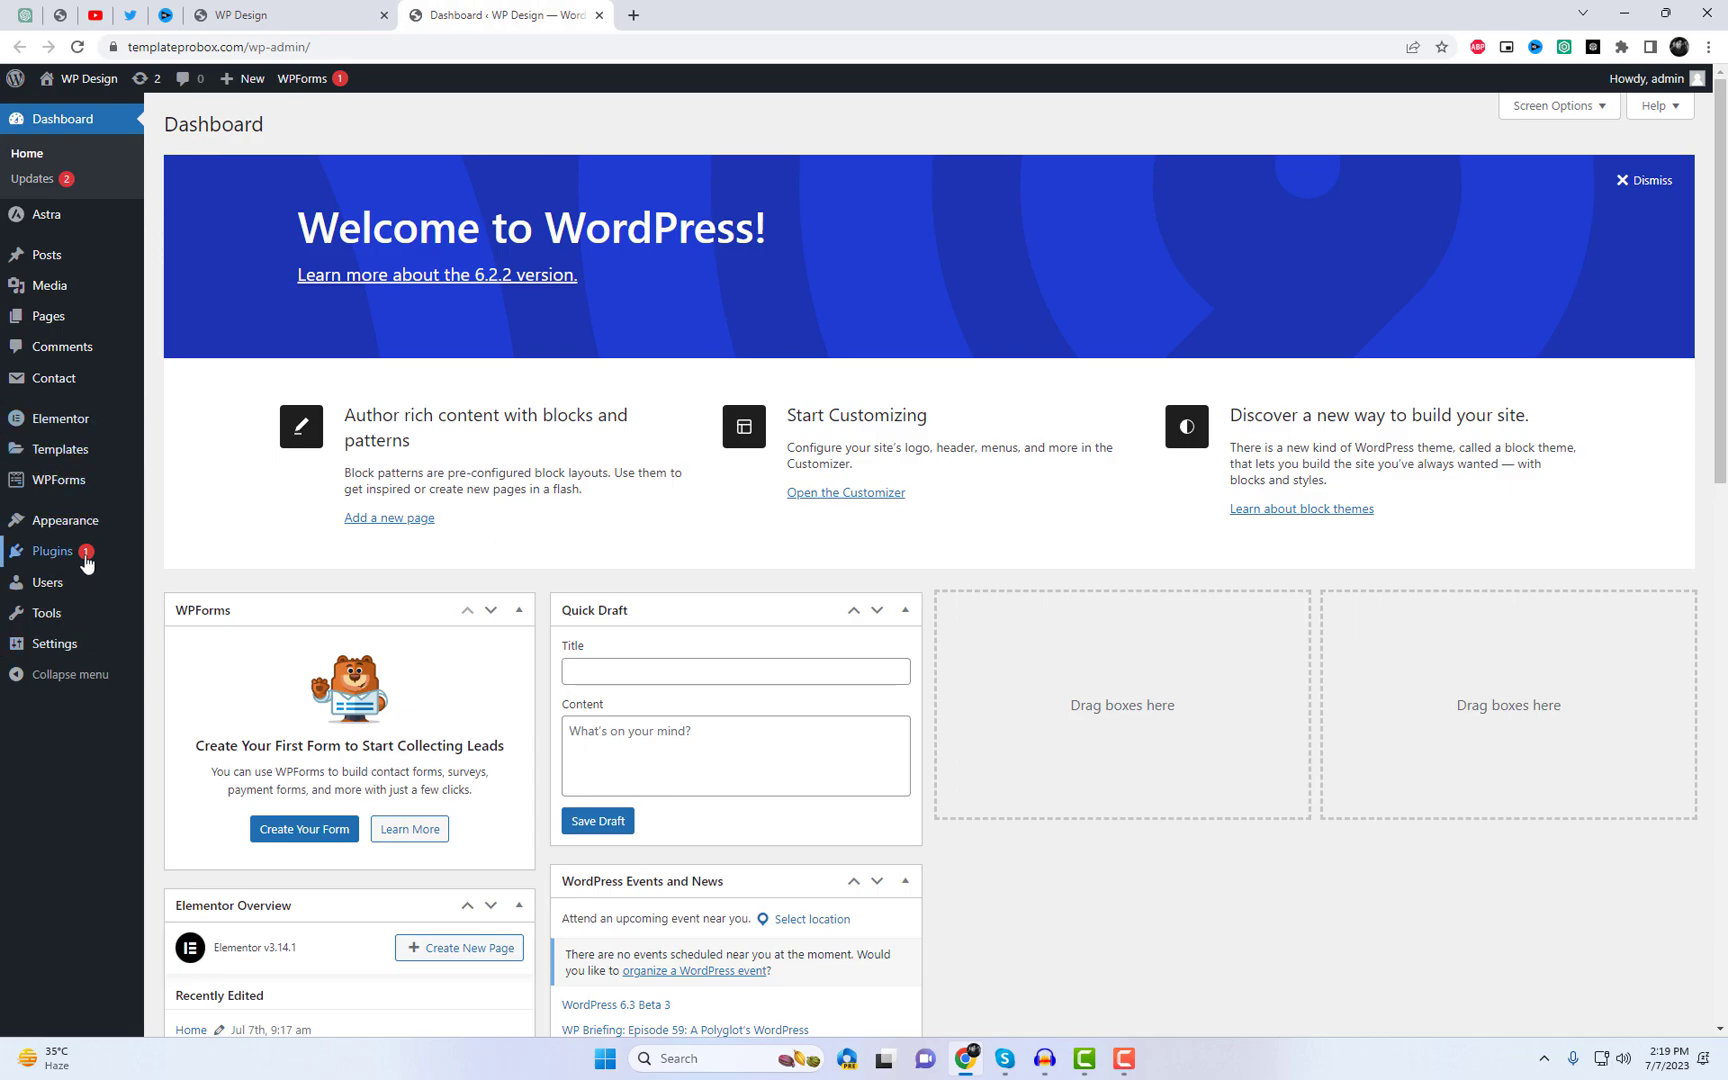
pyautogui.moveTo(87, 563)
pyautogui.click(186, 562)
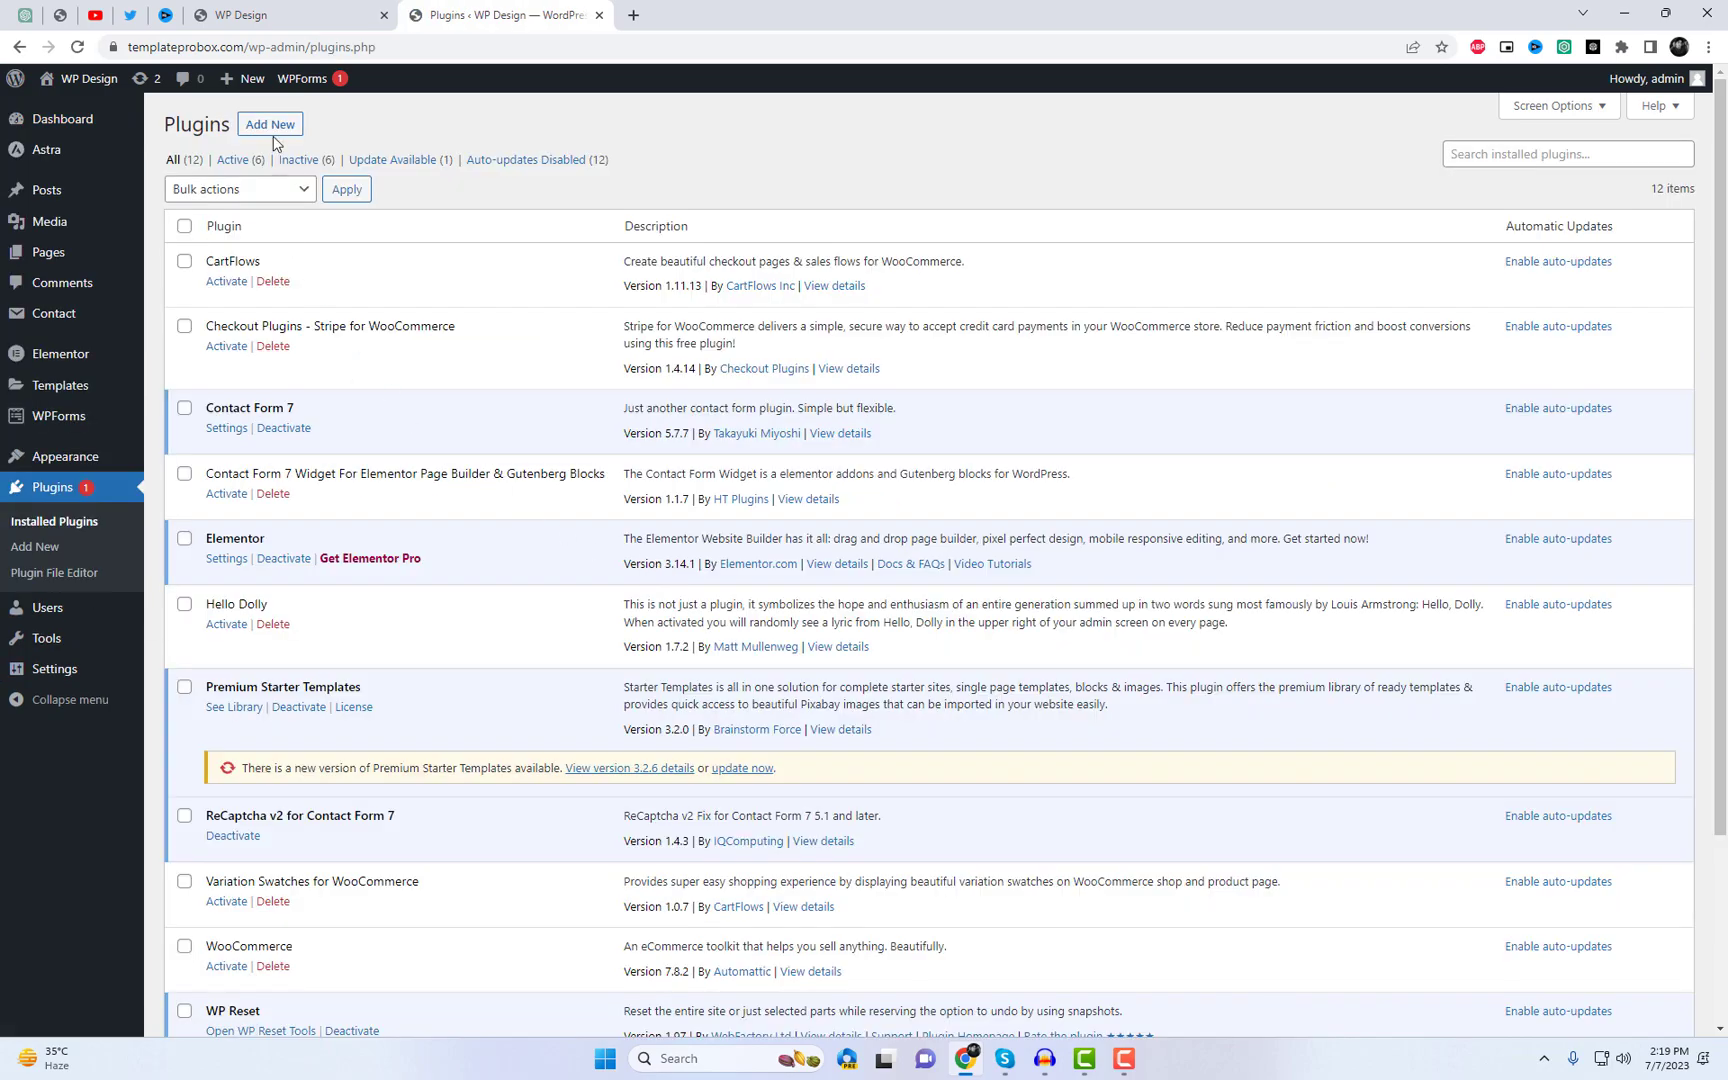
pyautogui.click(272, 133)
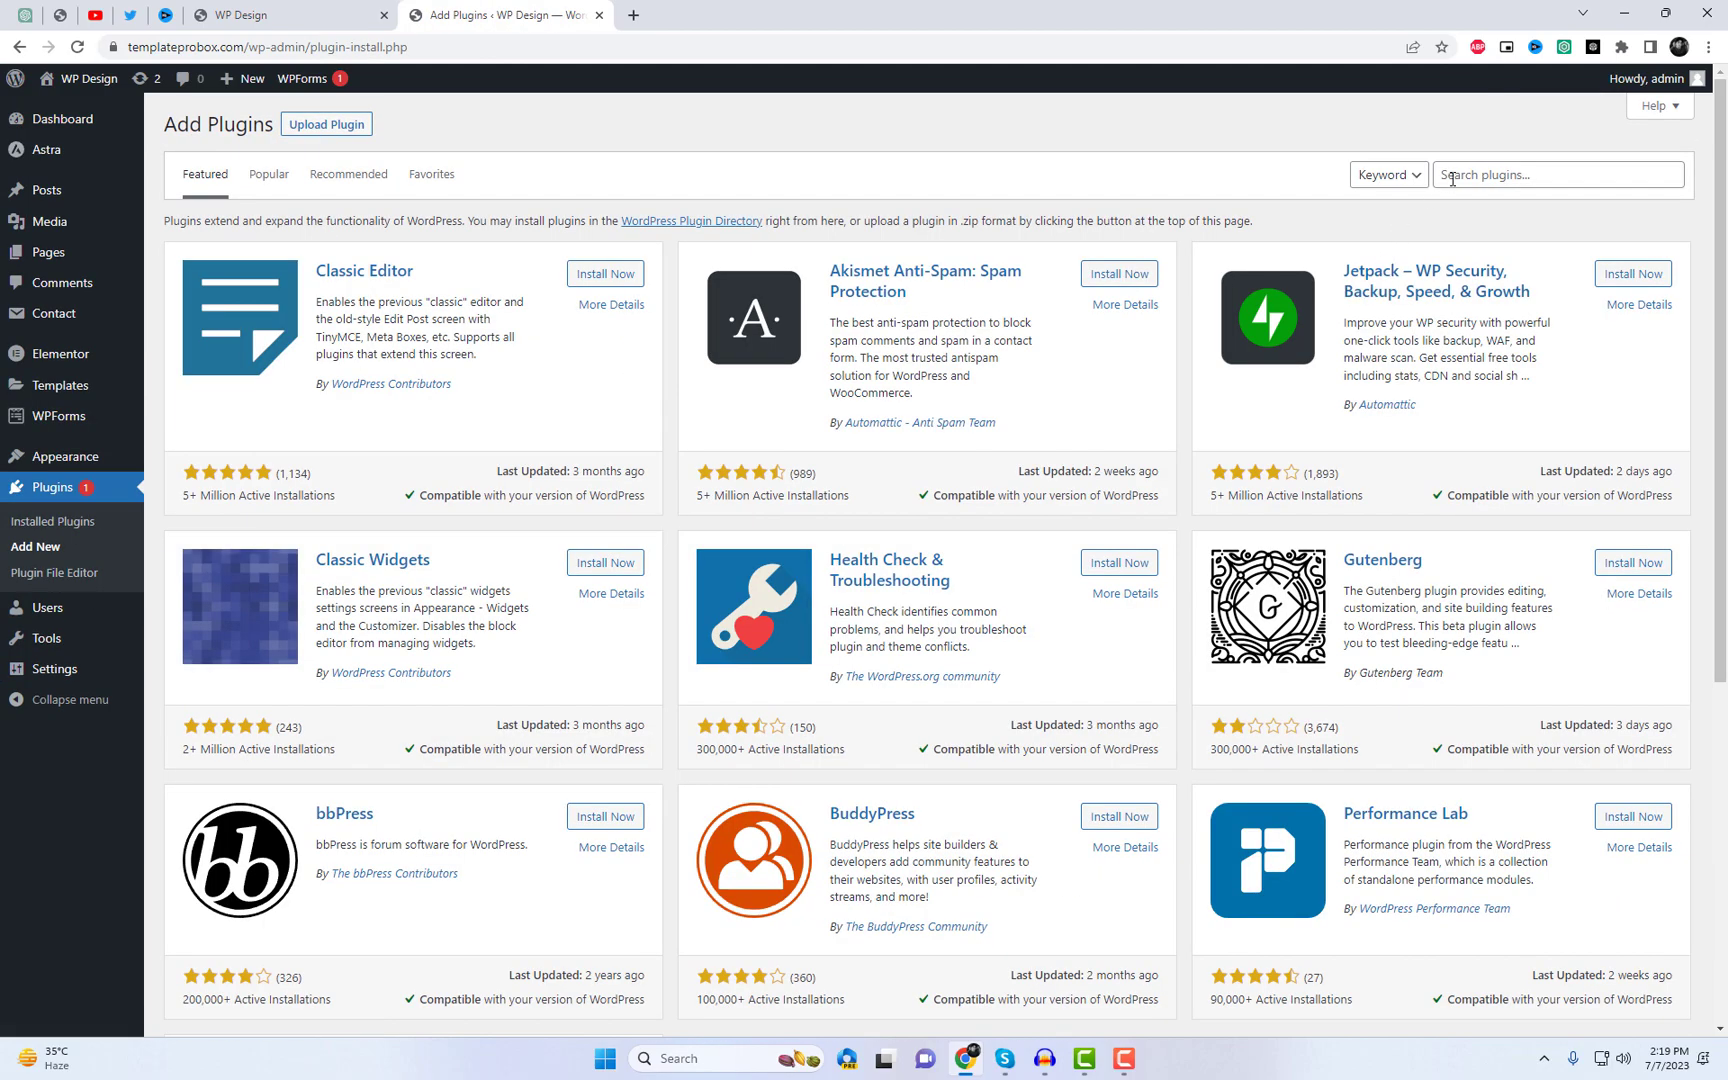
# Step: Search for OoohBoi Steroids for Elementor, install it and activate it
pyautogui.click(1452, 176)
pyautogui.write('GoohBoi Steroids for Elementor')
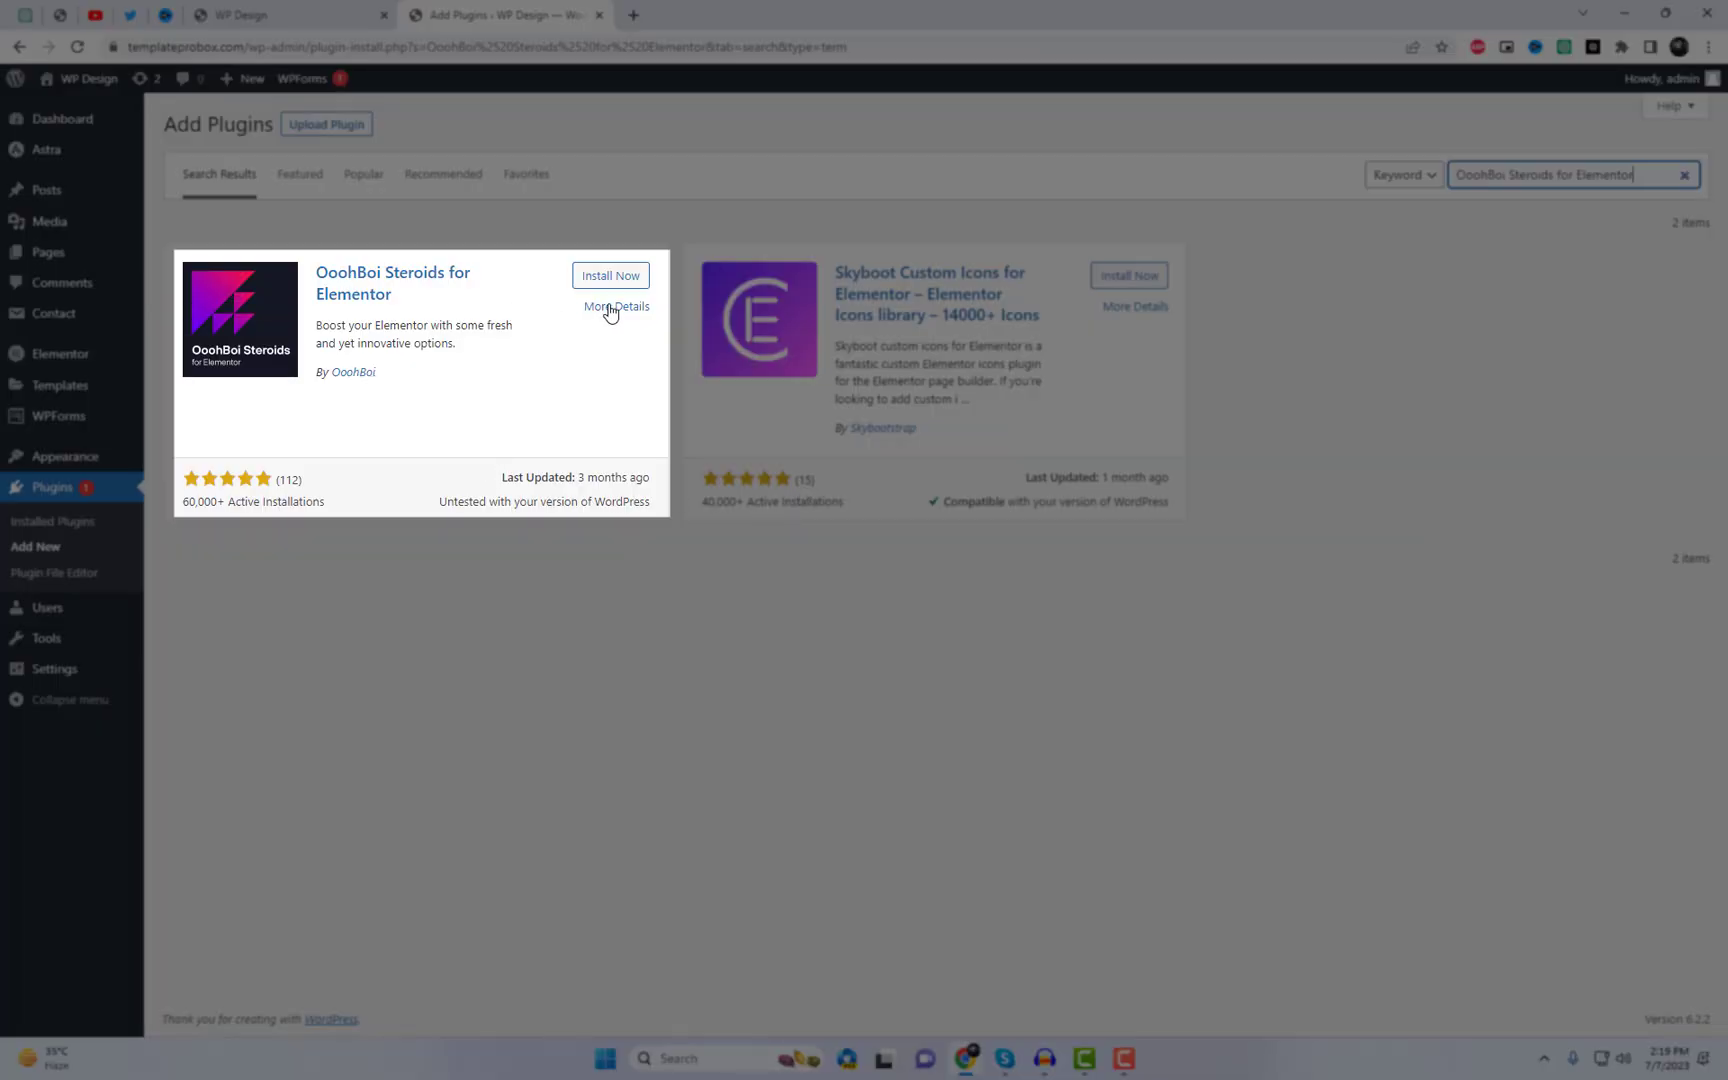
pyautogui.click(612, 276)
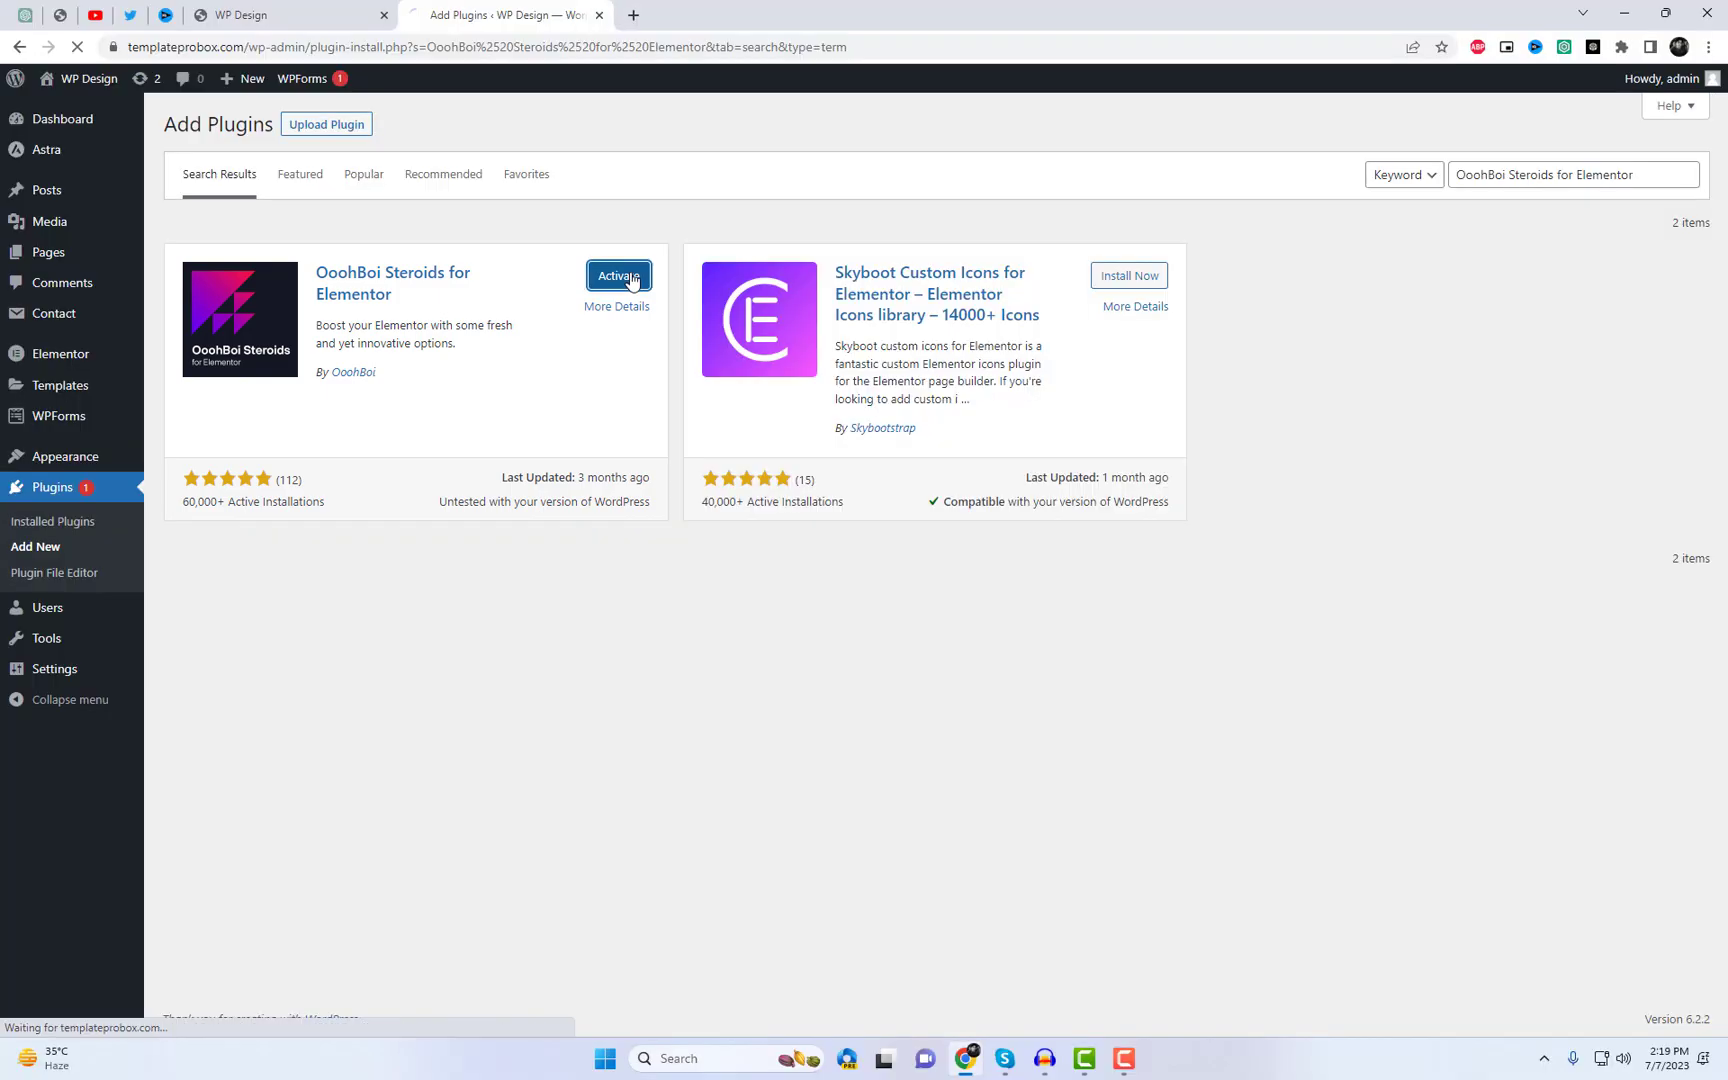
pyautogui.click(619, 275)
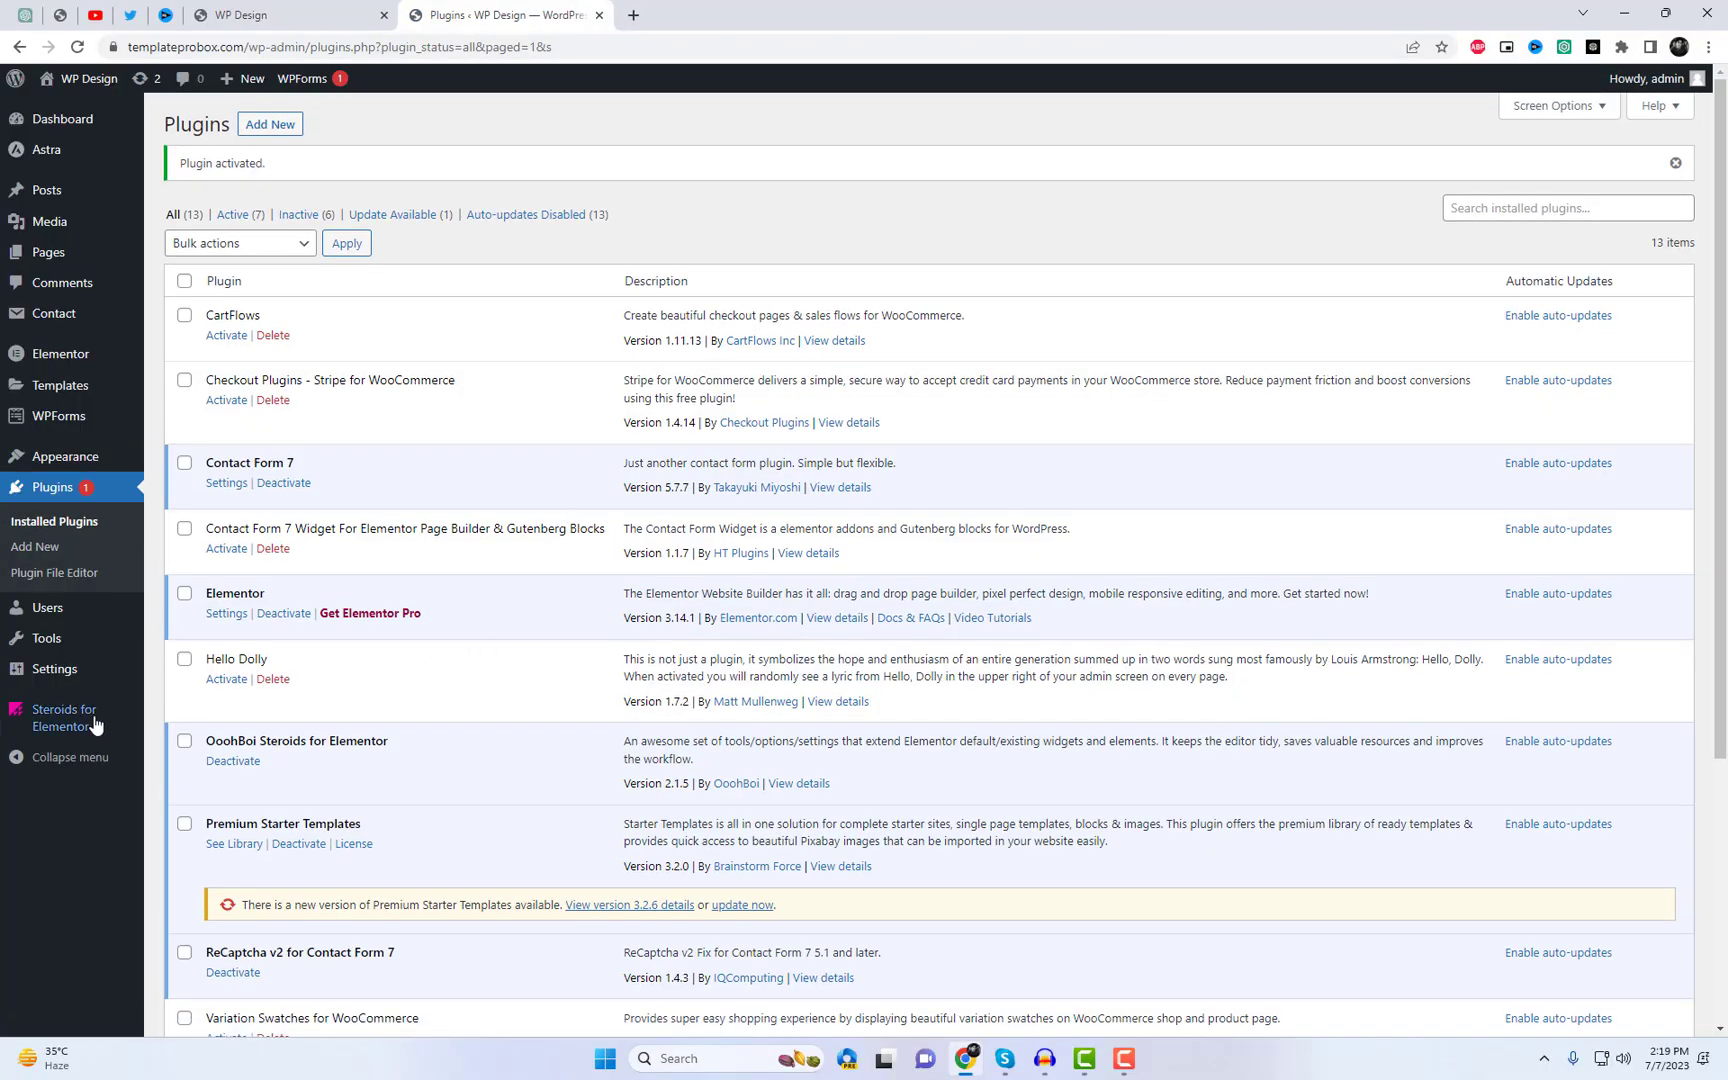
# Step: Open the Steroids for Elementor extension list, confirm Pseudo is on, and save settings
pyautogui.click(84, 724)
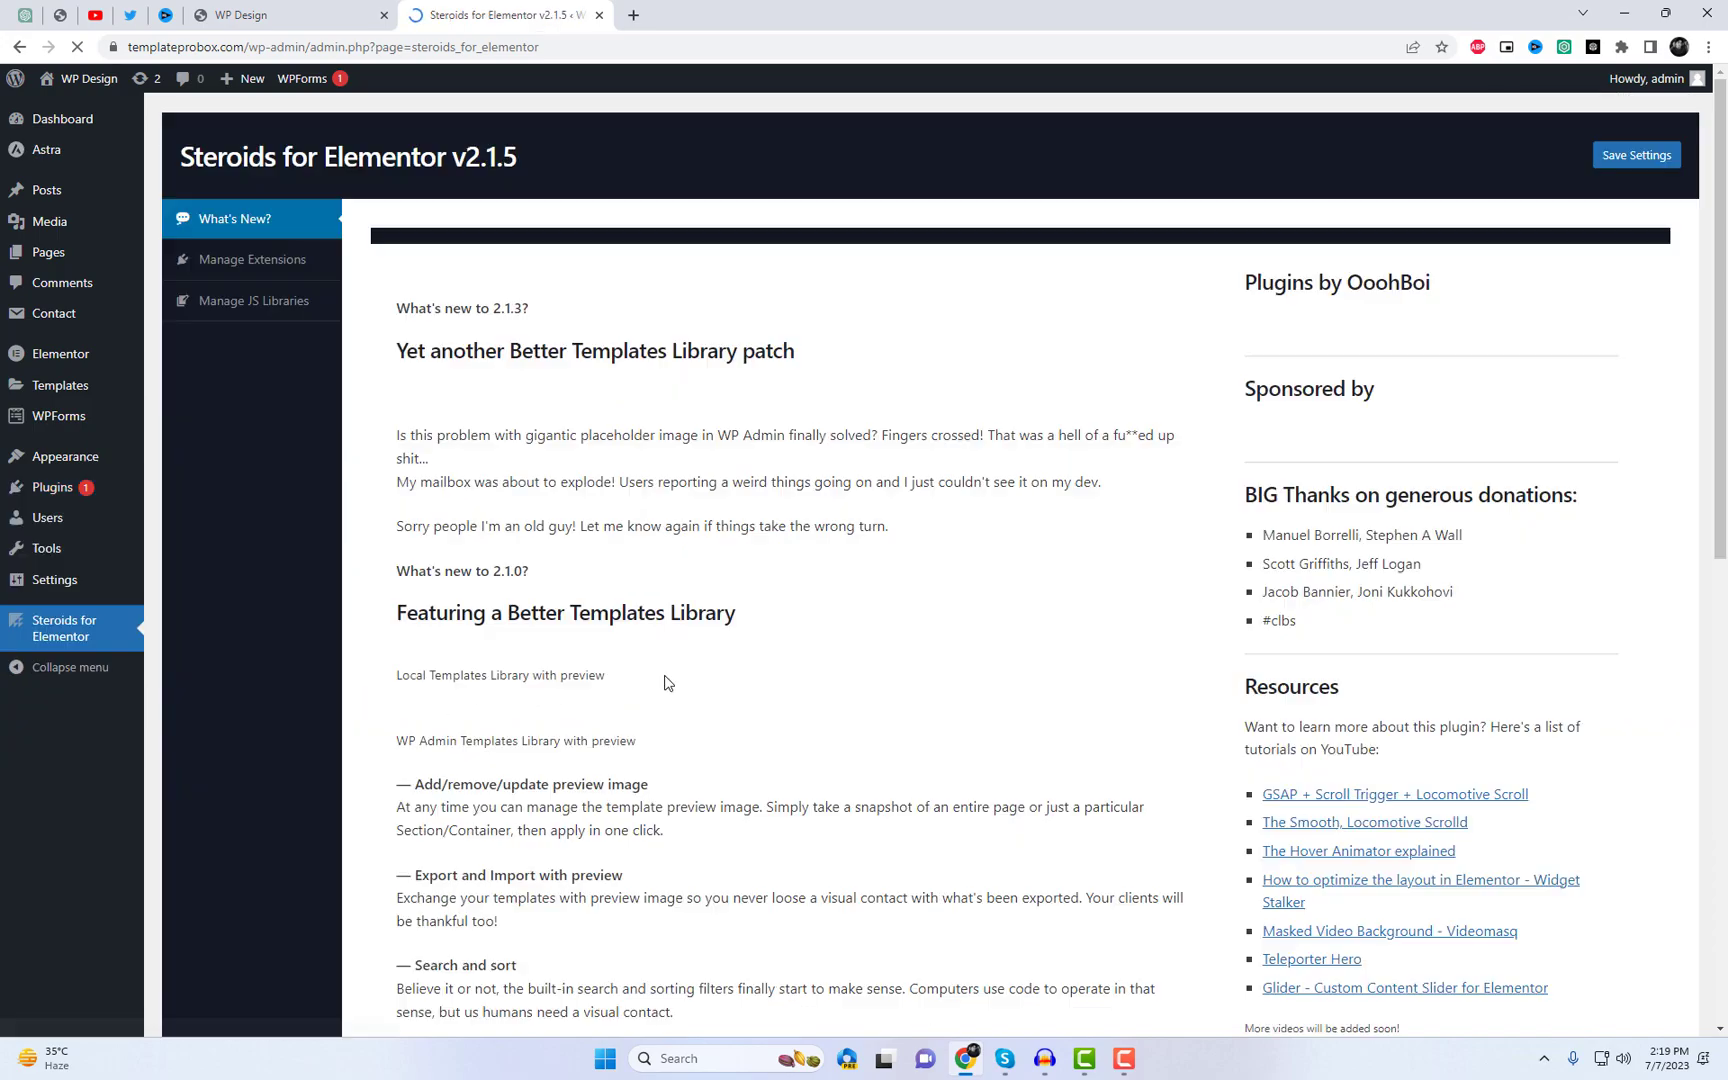
pyautogui.click(300, 262)
pyautogui.scroll(-13, 1032, 651)
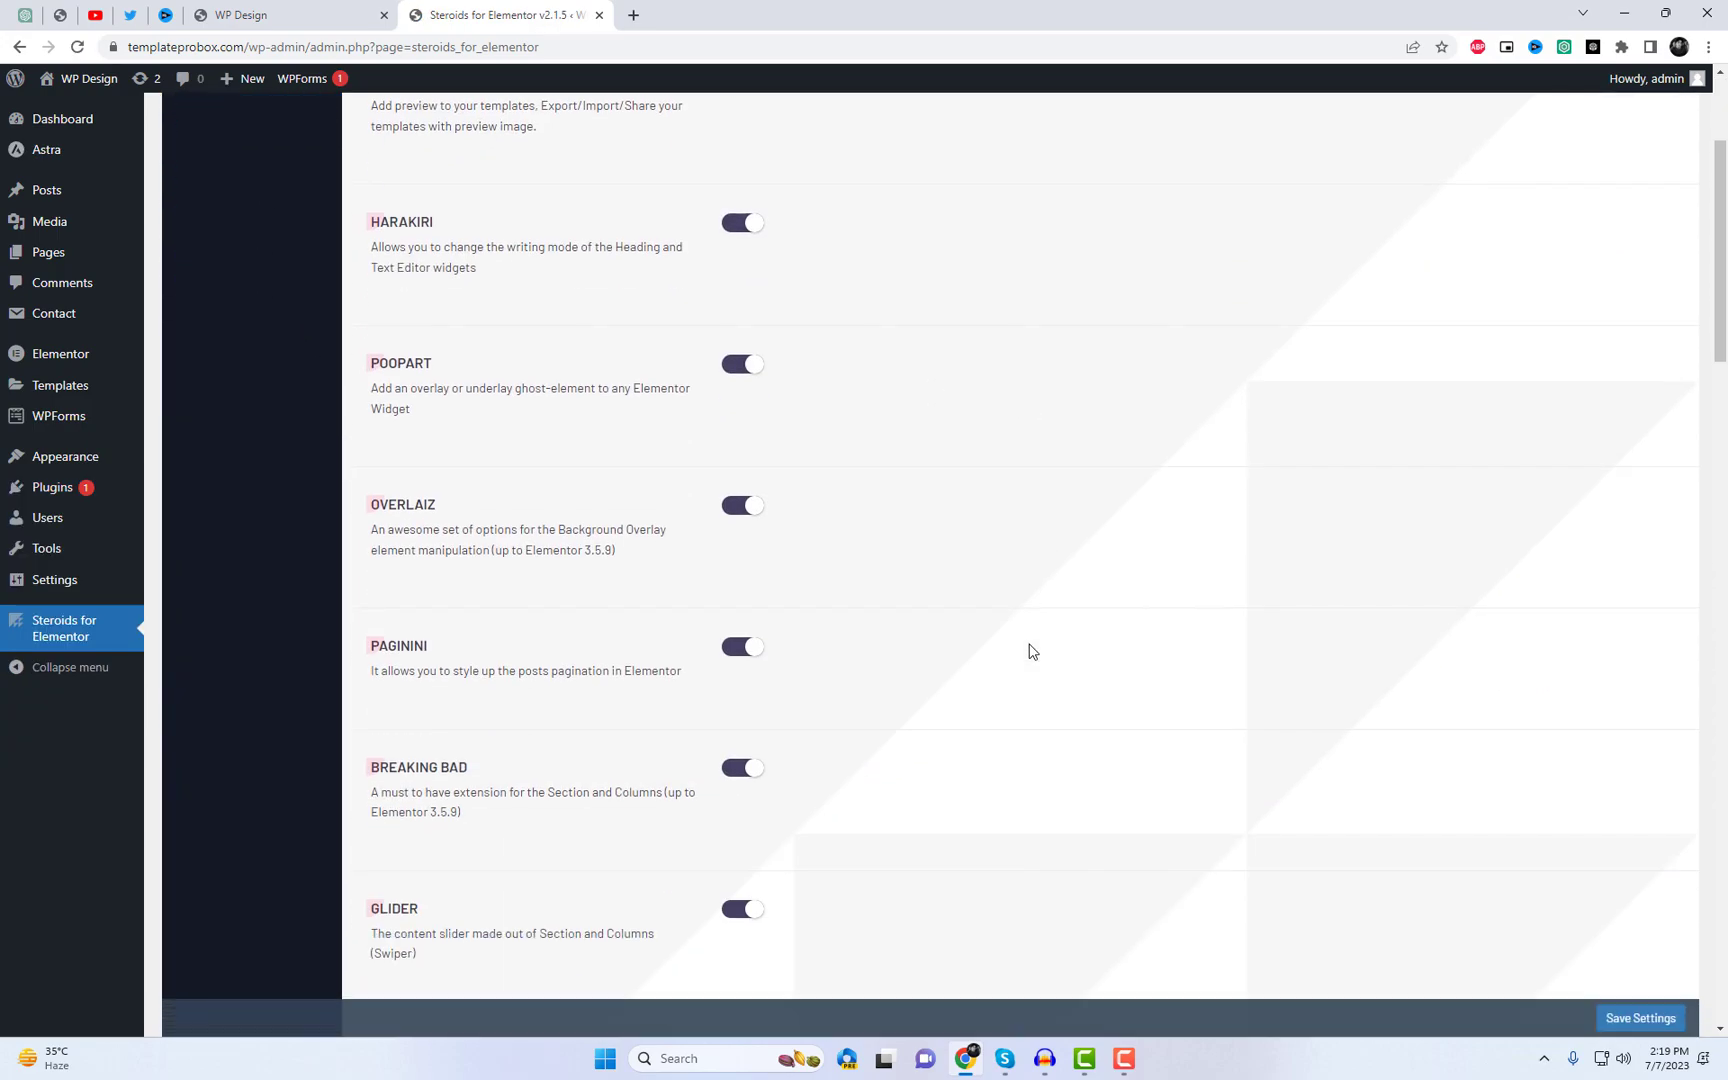
pyautogui.scroll(-11, 1032, 651)
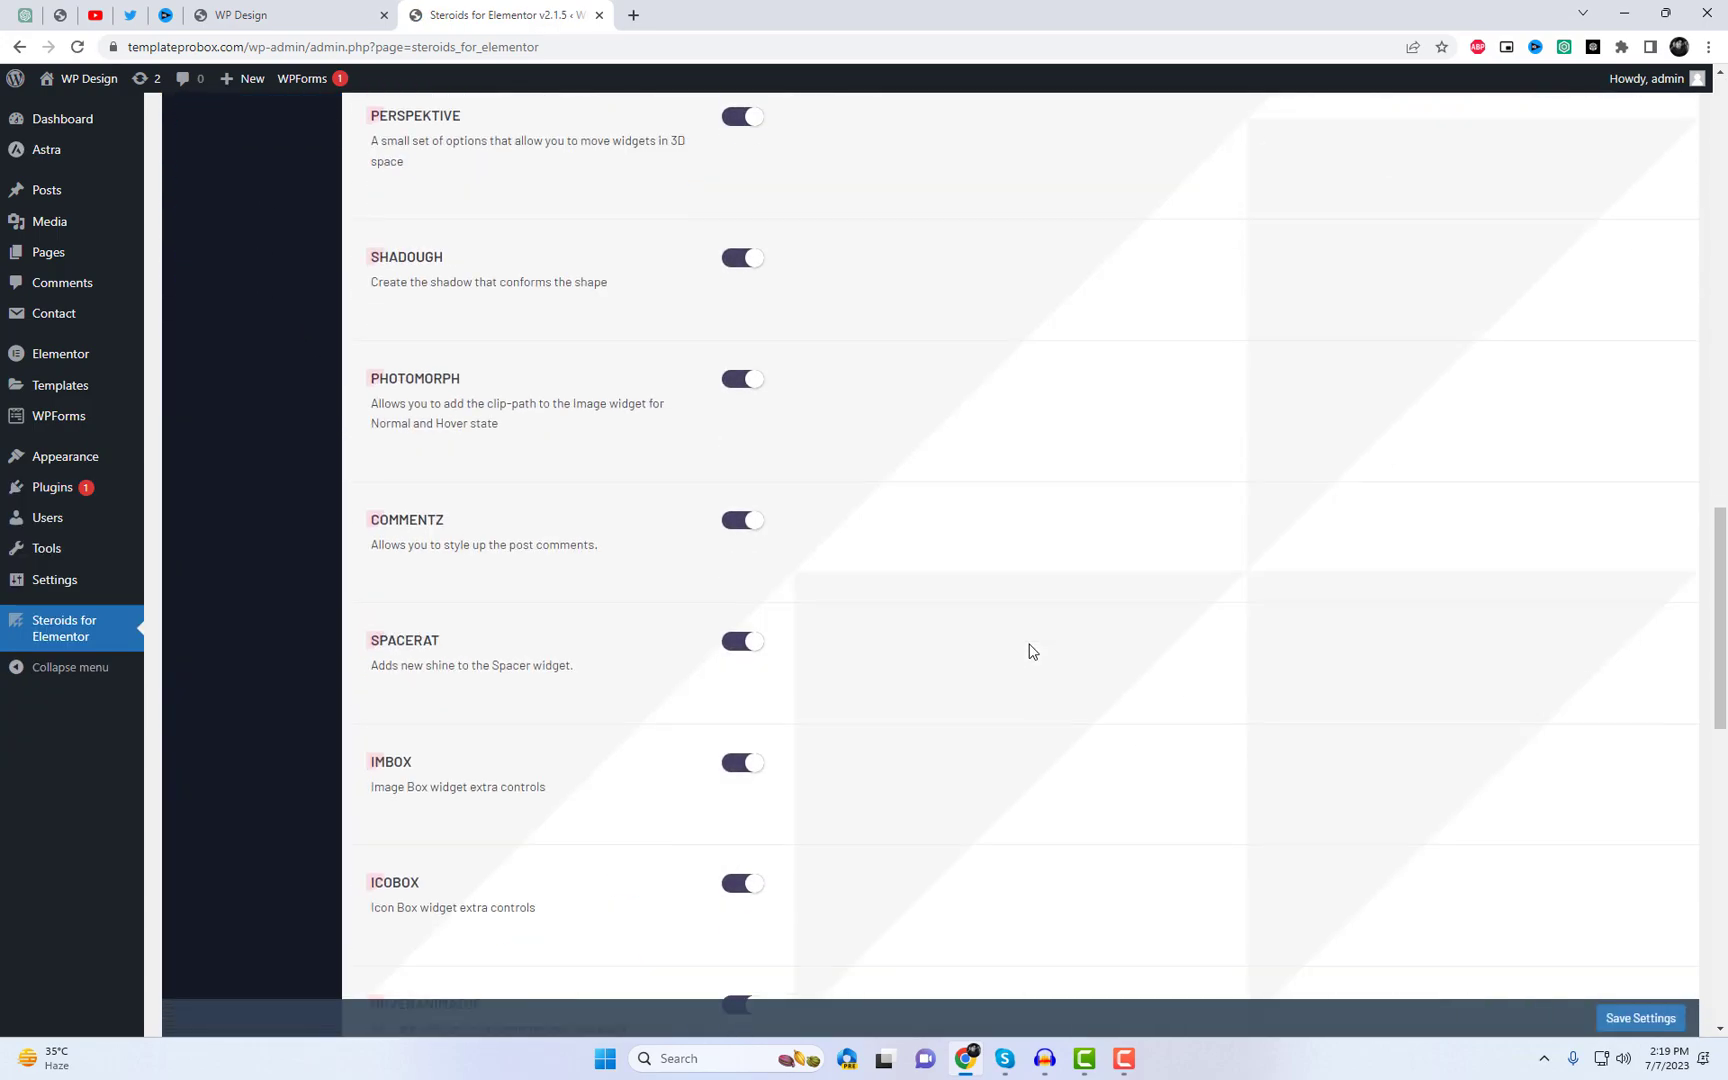
pyautogui.scroll(-3, 1032, 651)
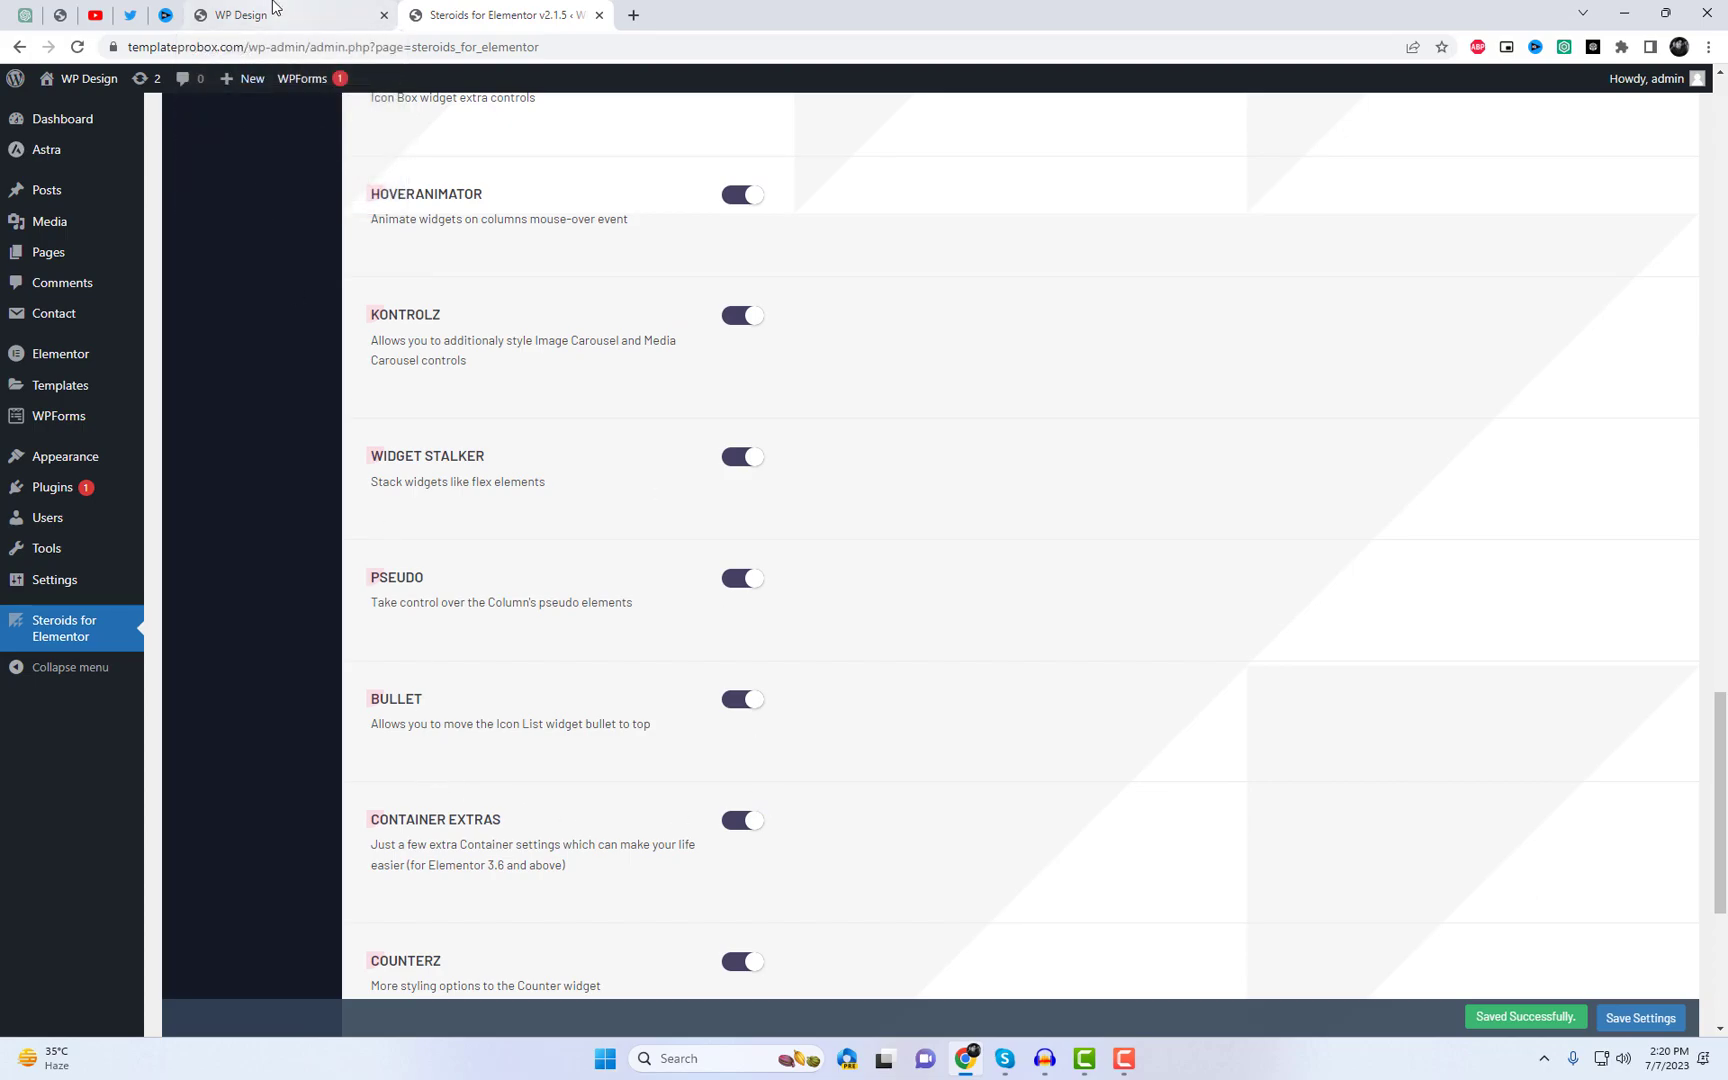
# Step: Open the Vinora home page in the Elementor editor in a new tab
pyautogui.click(274, 7)
pyautogui.rightClick(508, 78)
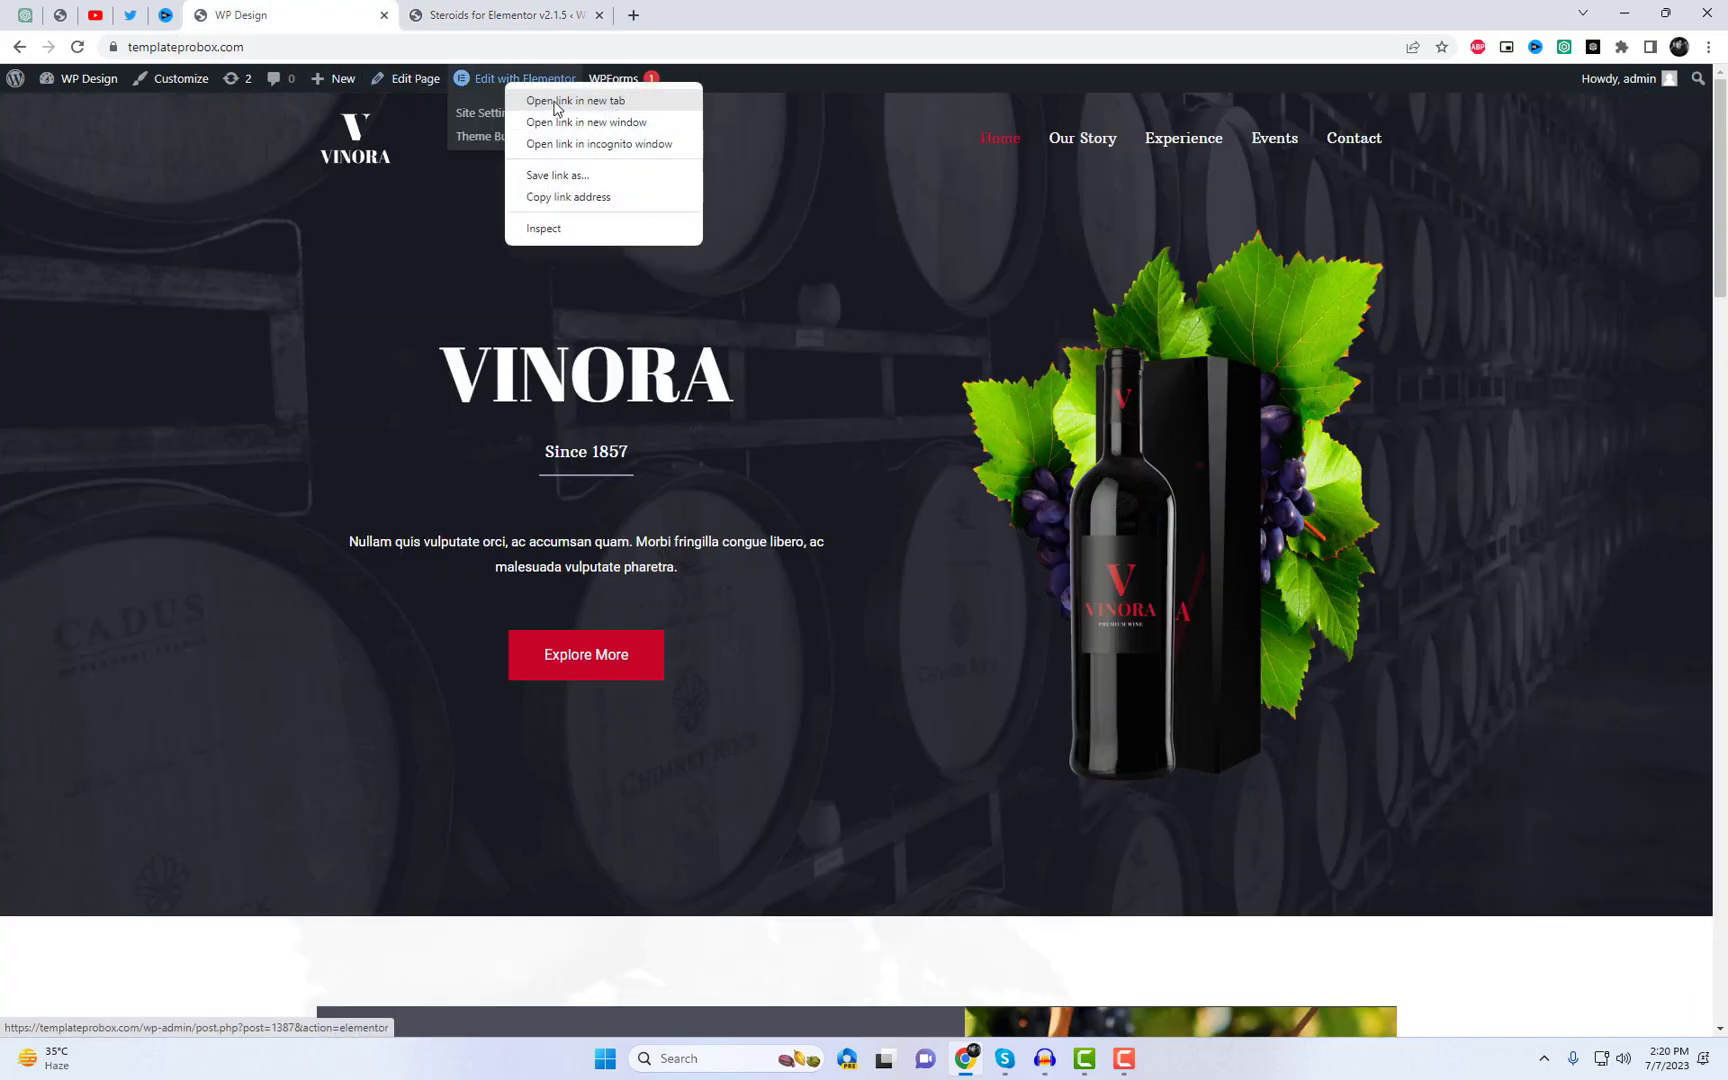
pyautogui.click(548, 100)
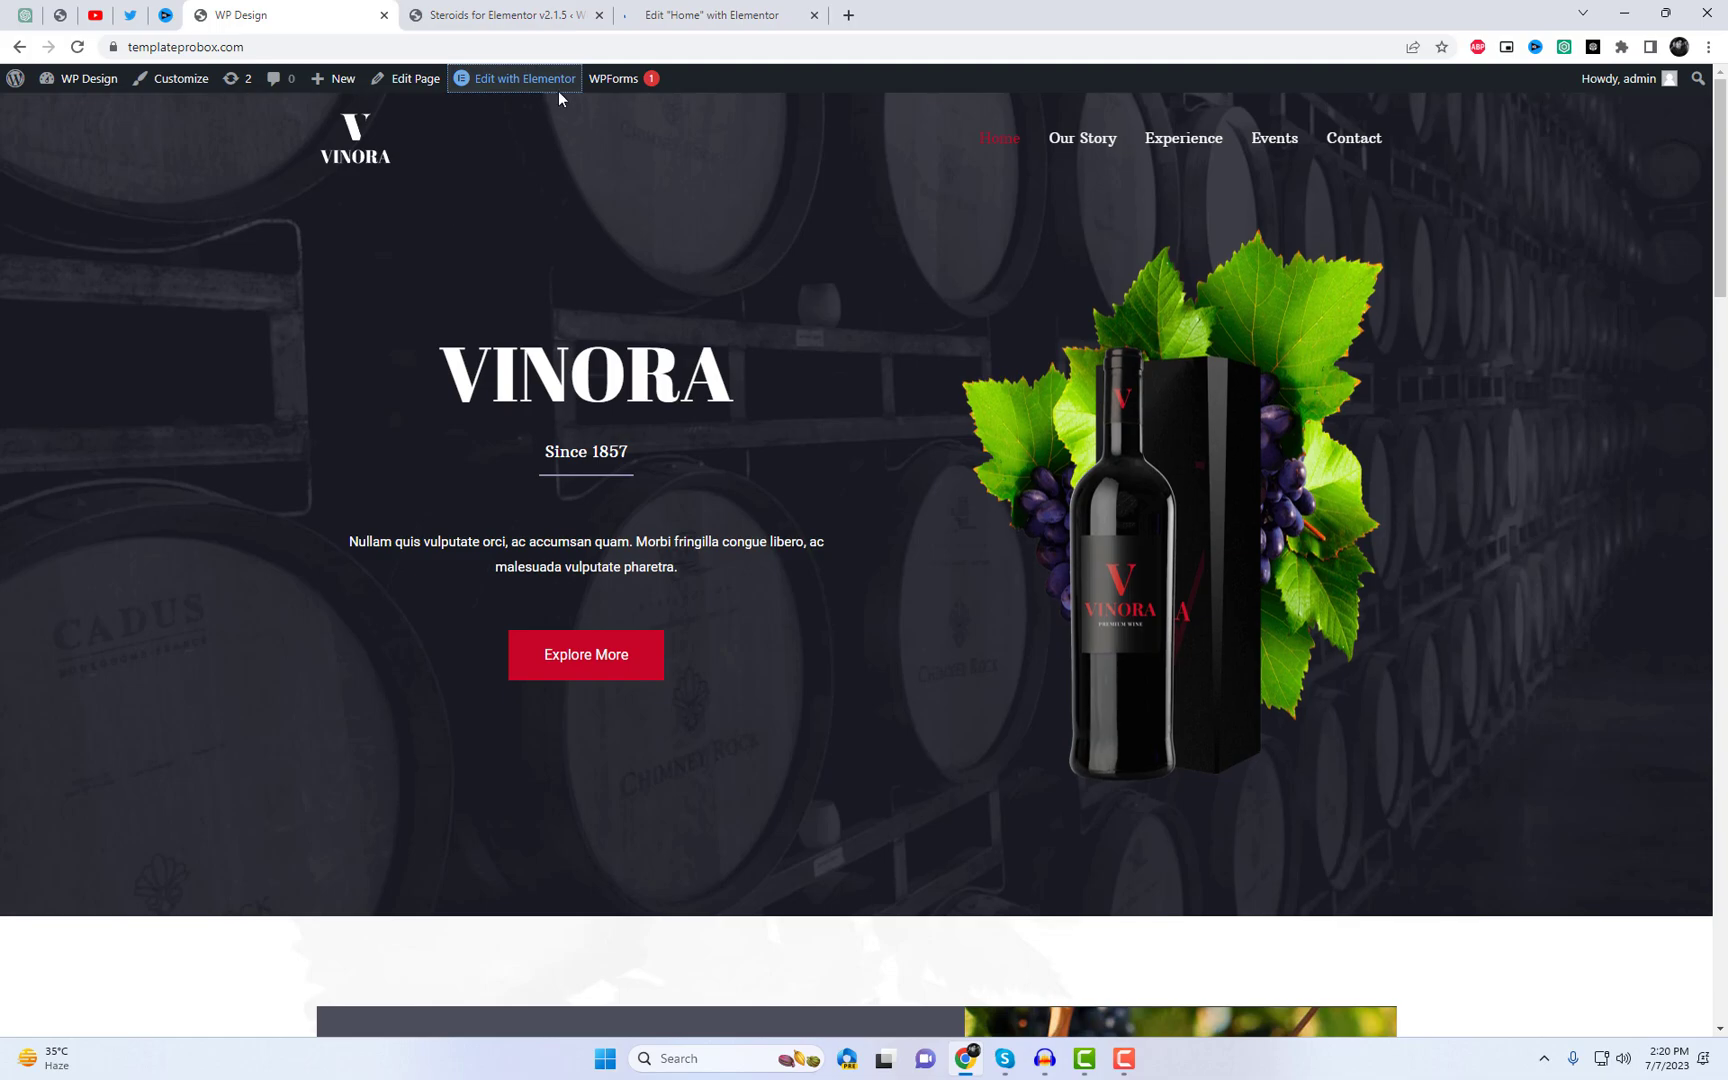
pyautogui.click(669, 8)
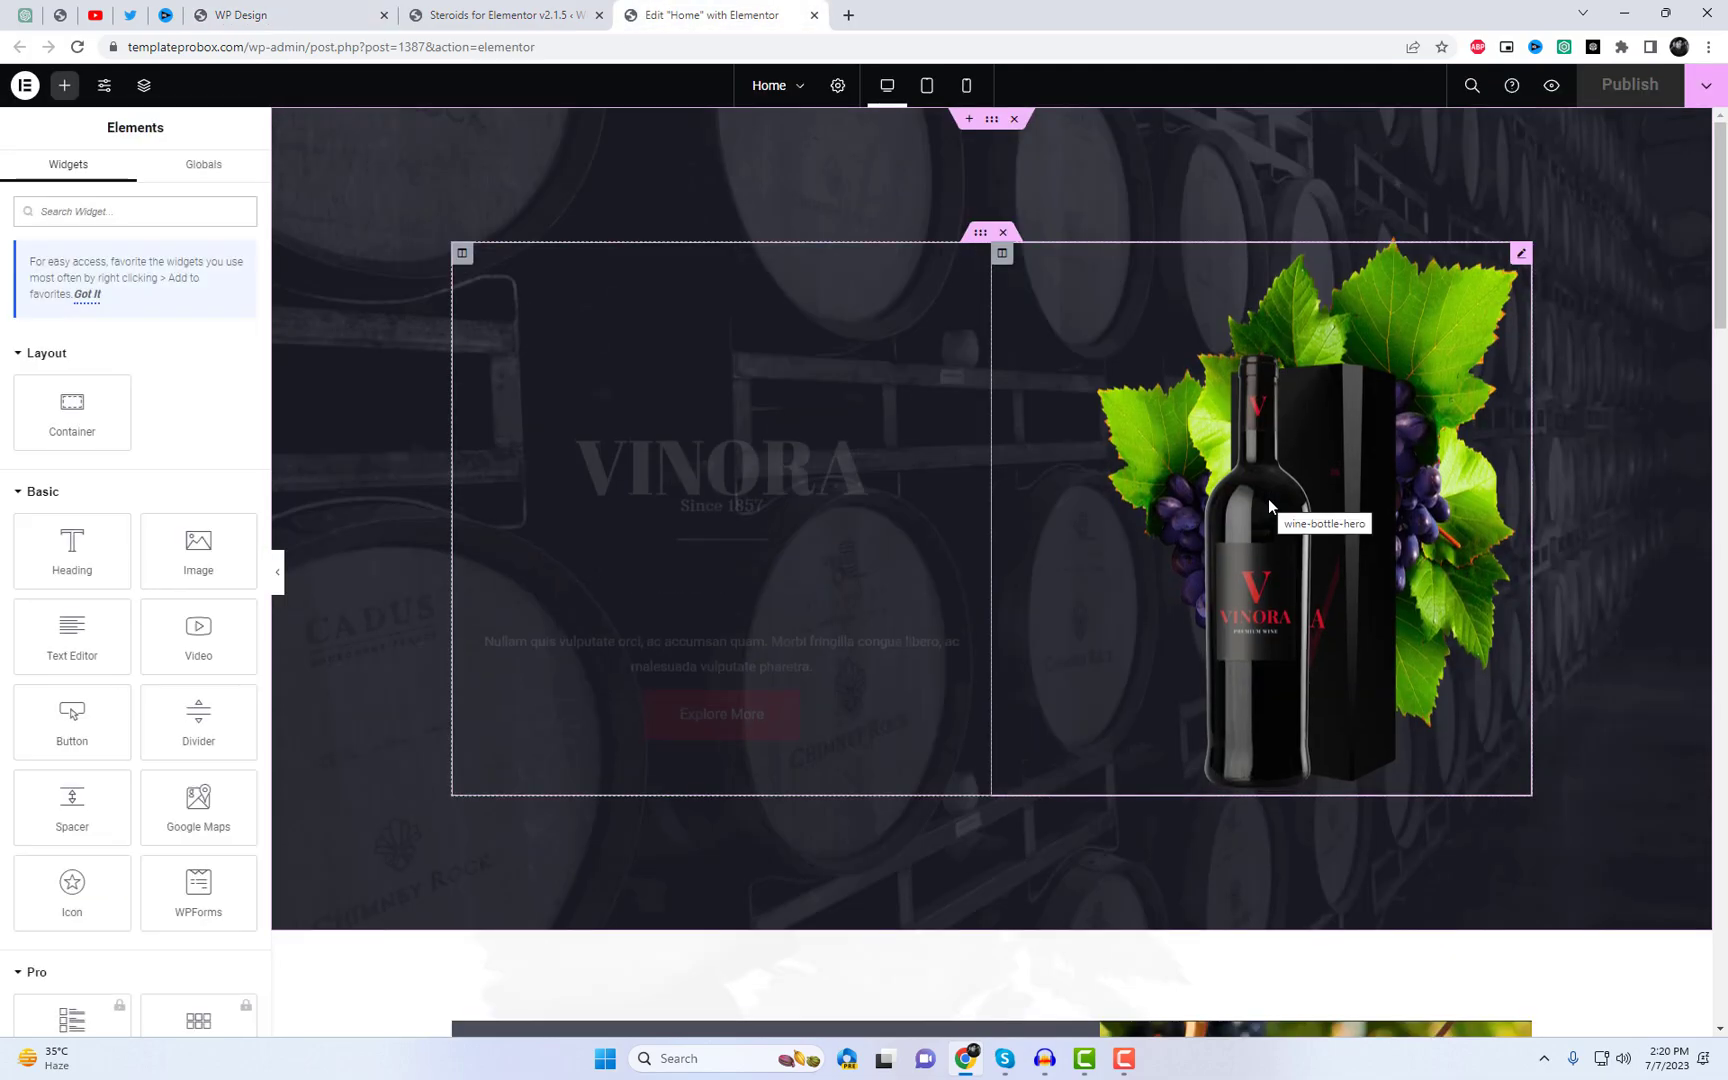
# Step: Enable Pseudo on the wine text column and give its Before element a Classic background
pyautogui.scroll(-6, 1659, 626)
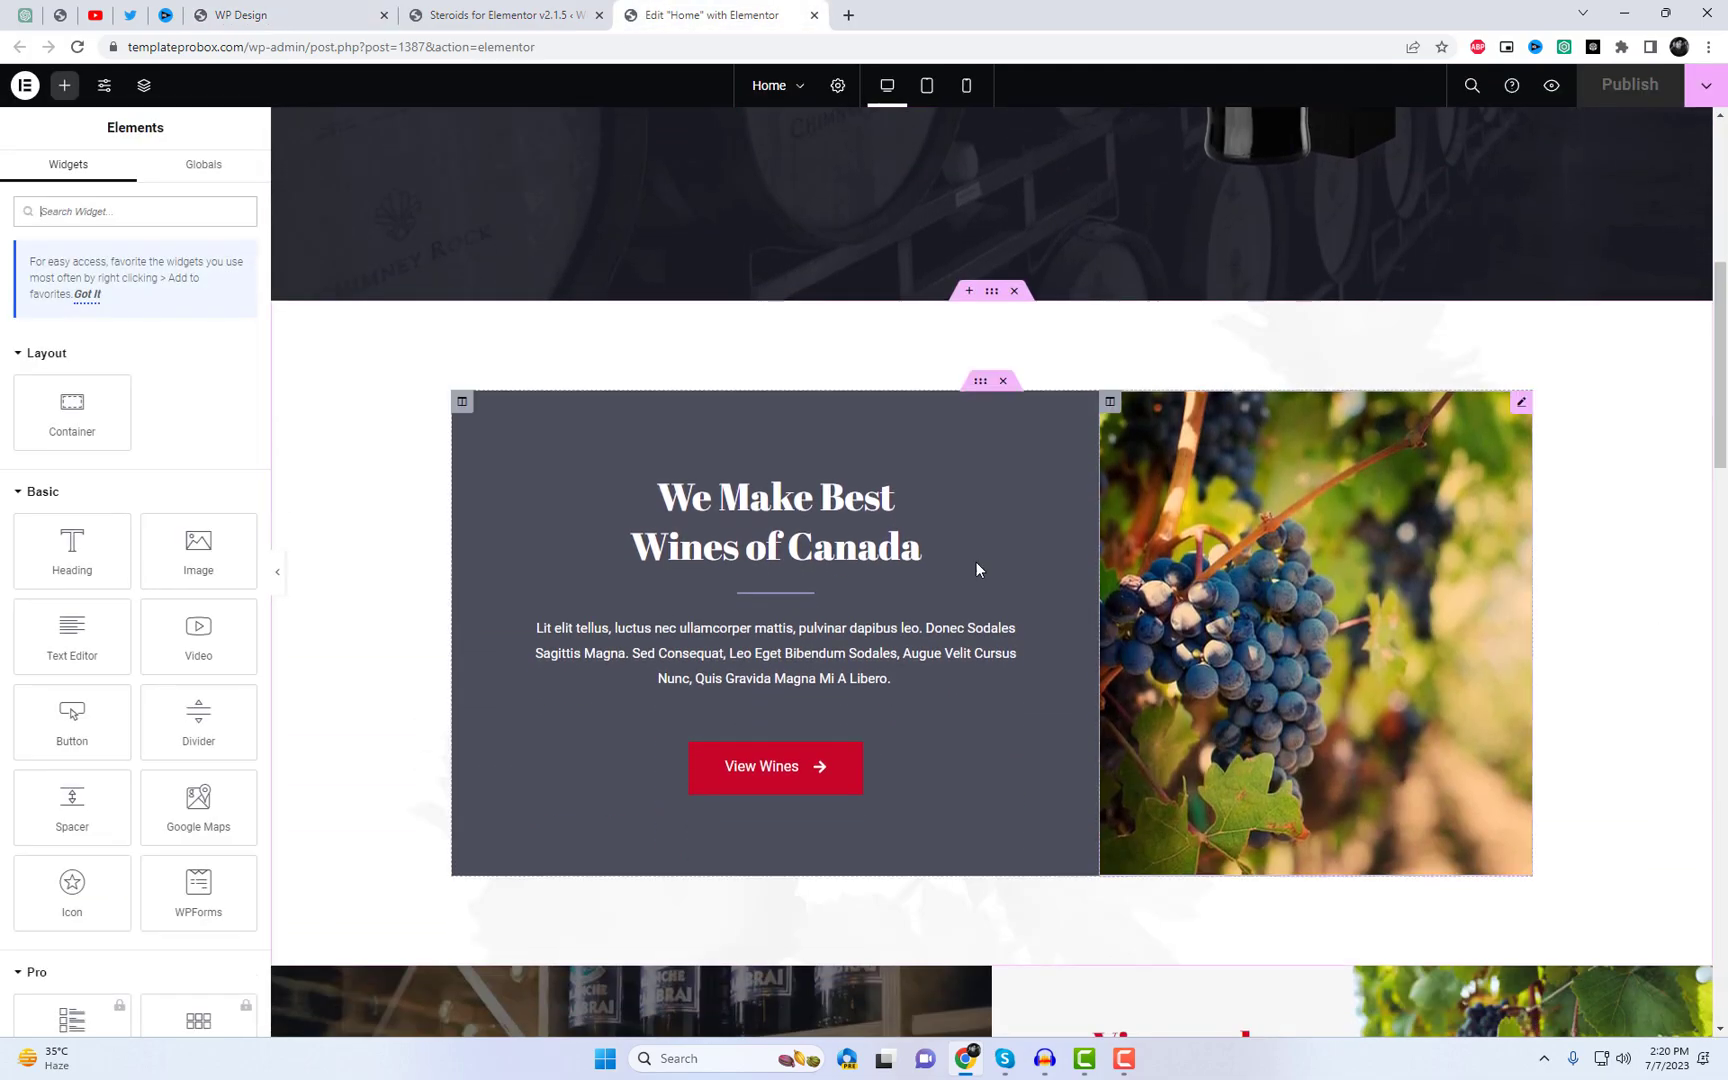
pyautogui.click(462, 402)
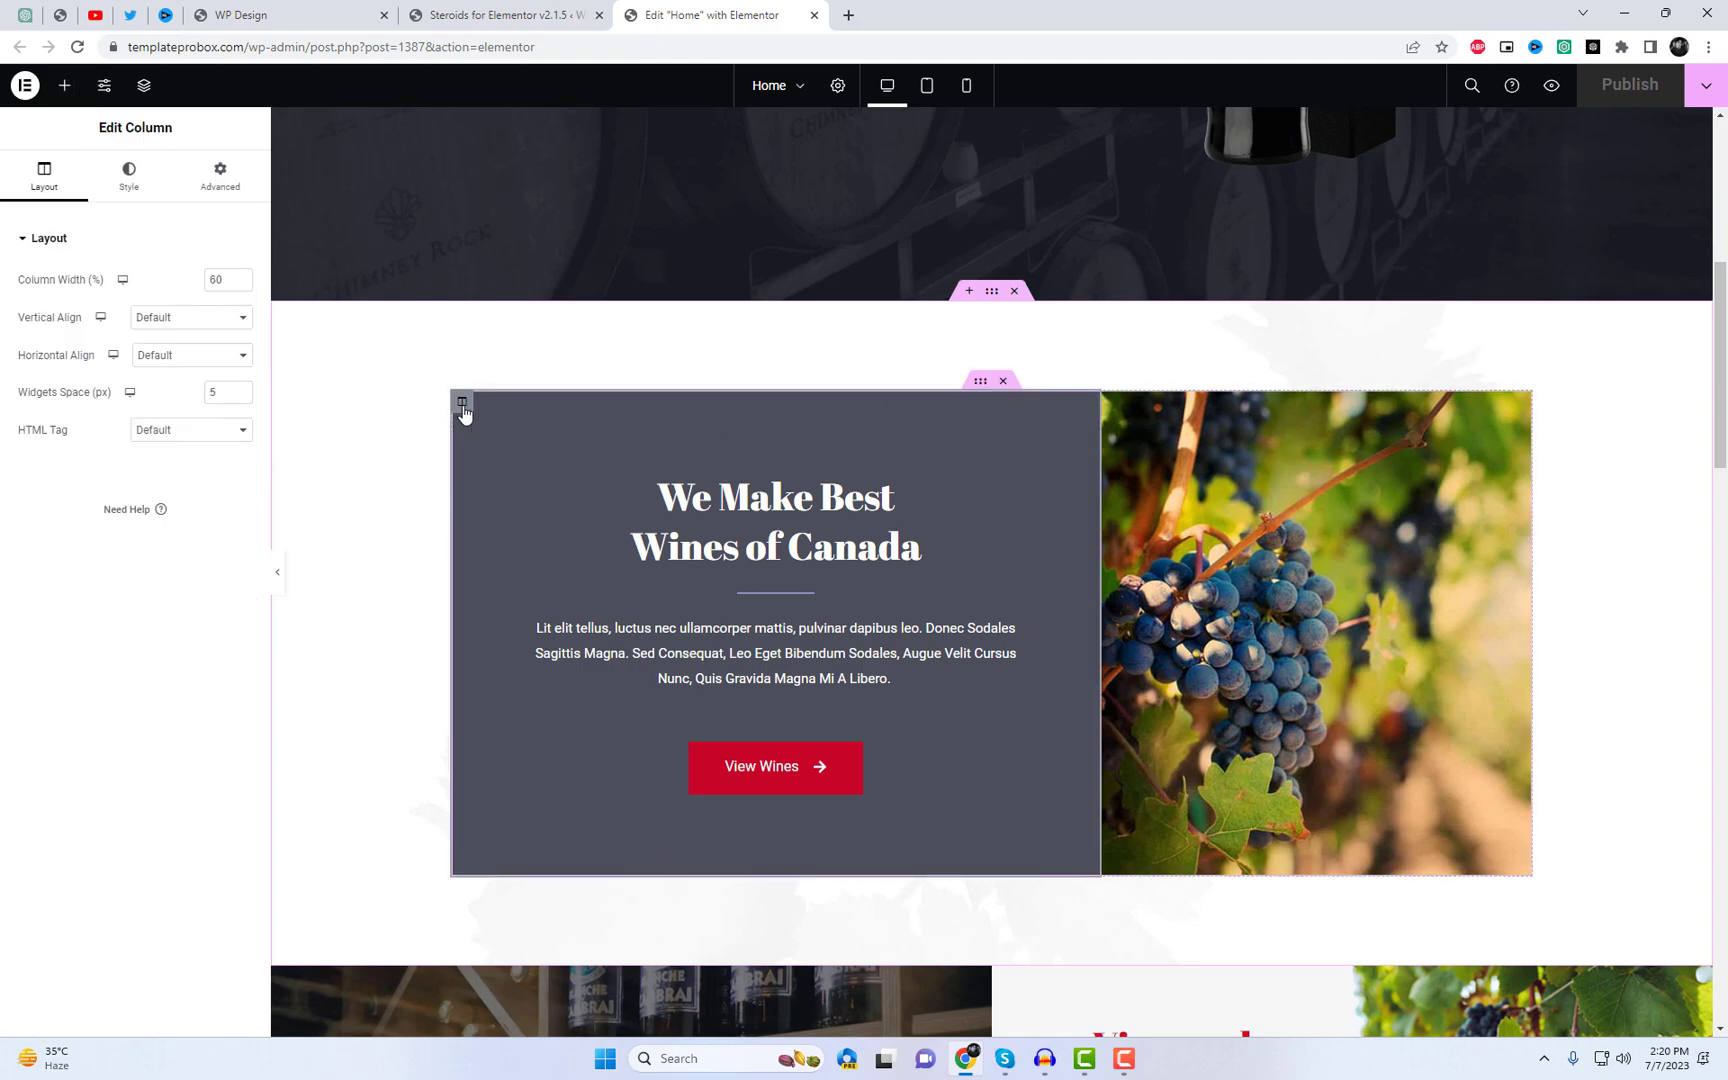
pyautogui.click(221, 180)
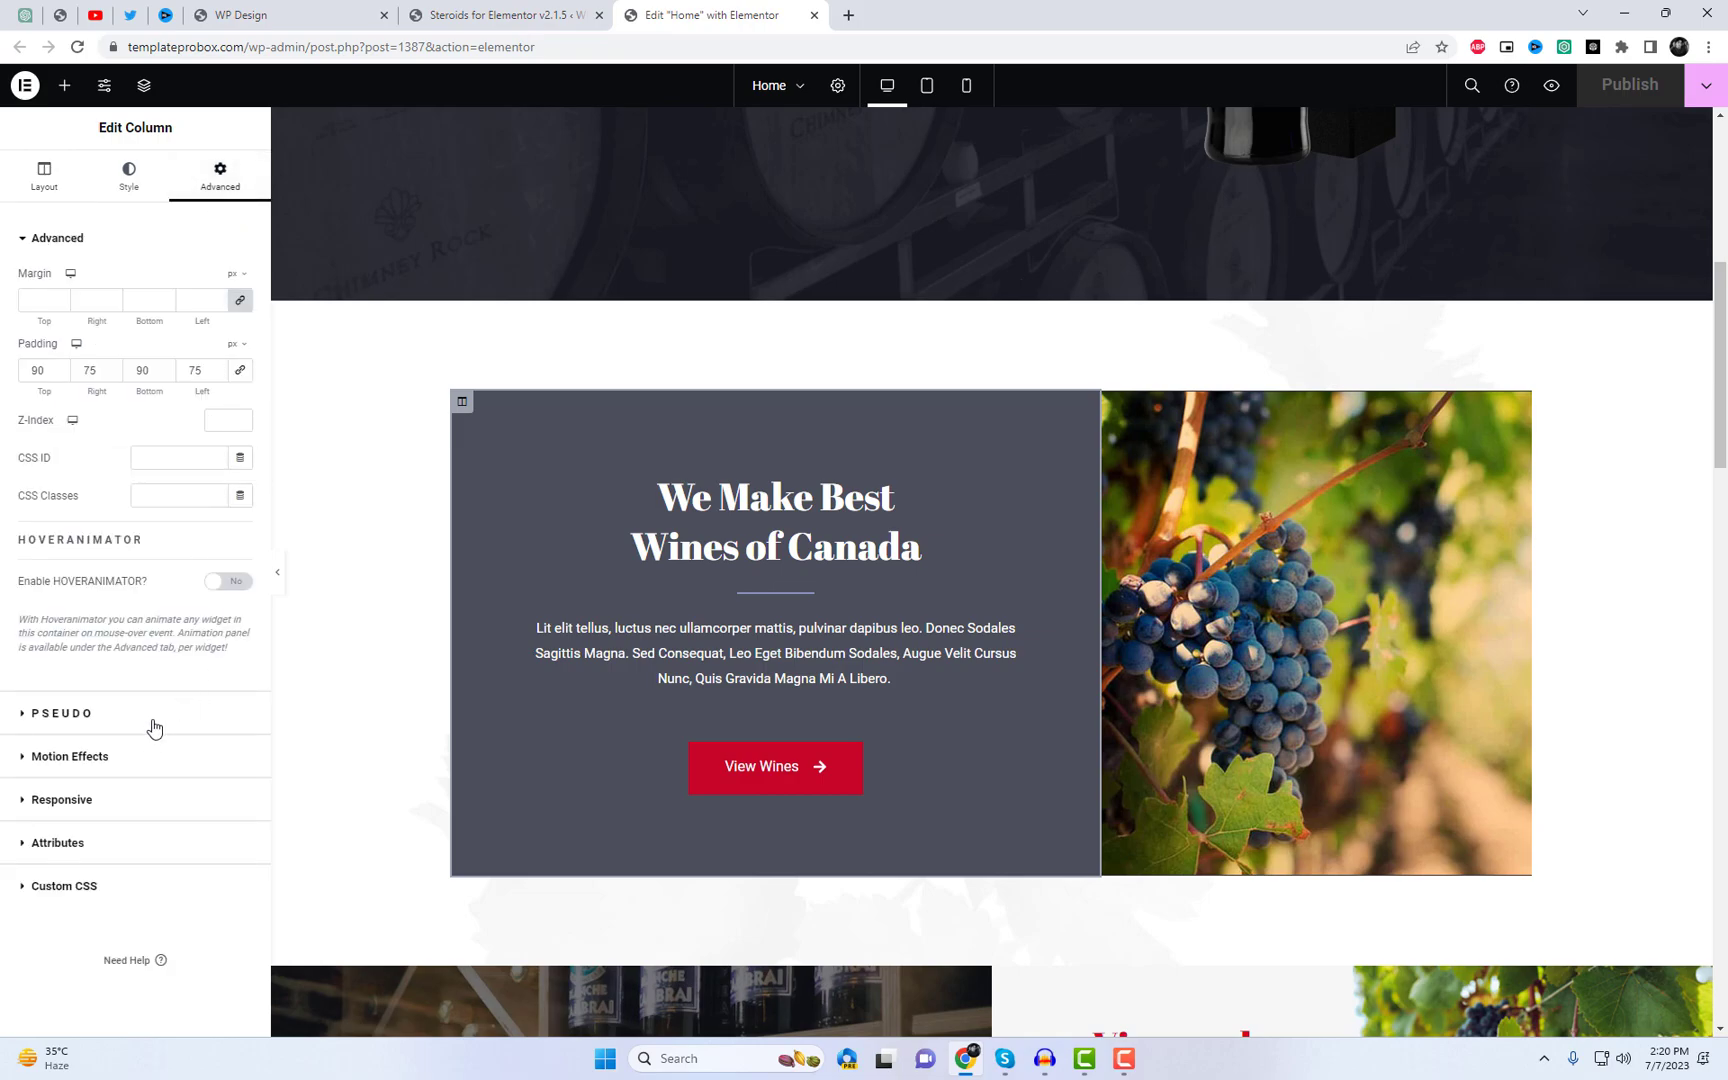
pyautogui.click(62, 713)
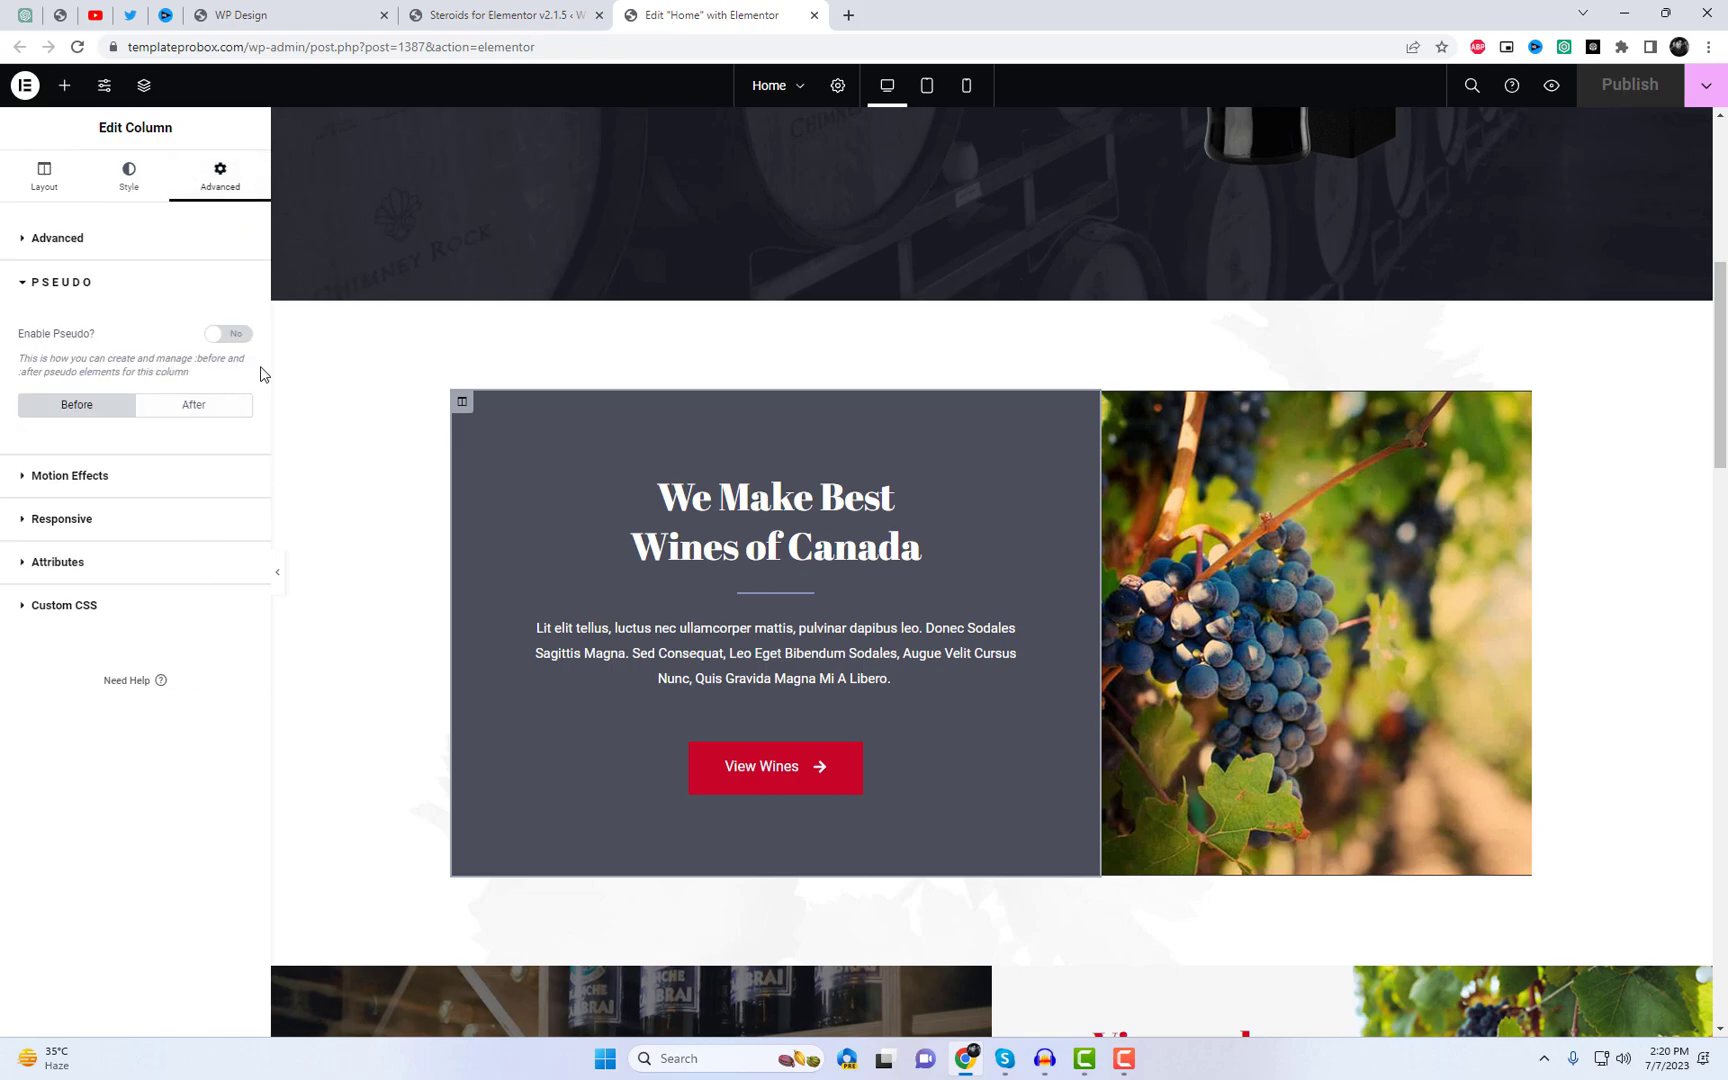
pyautogui.click(238, 336)
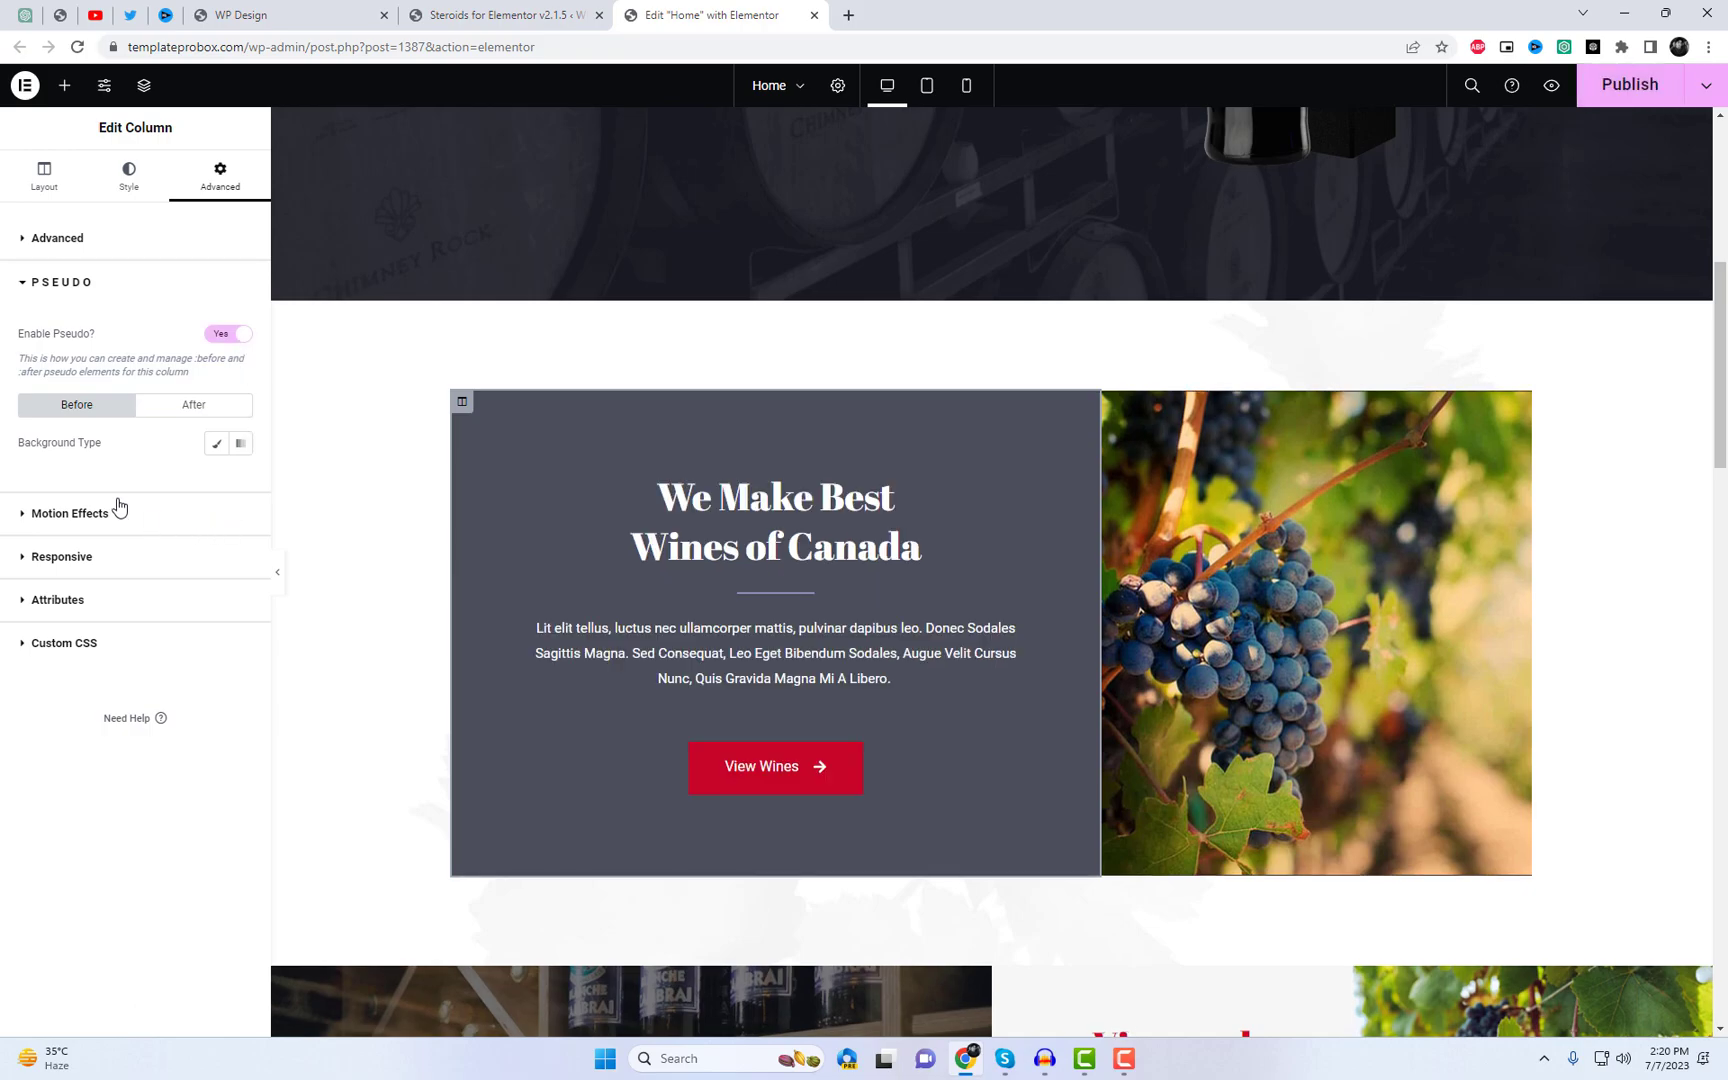
pyautogui.click(217, 443)
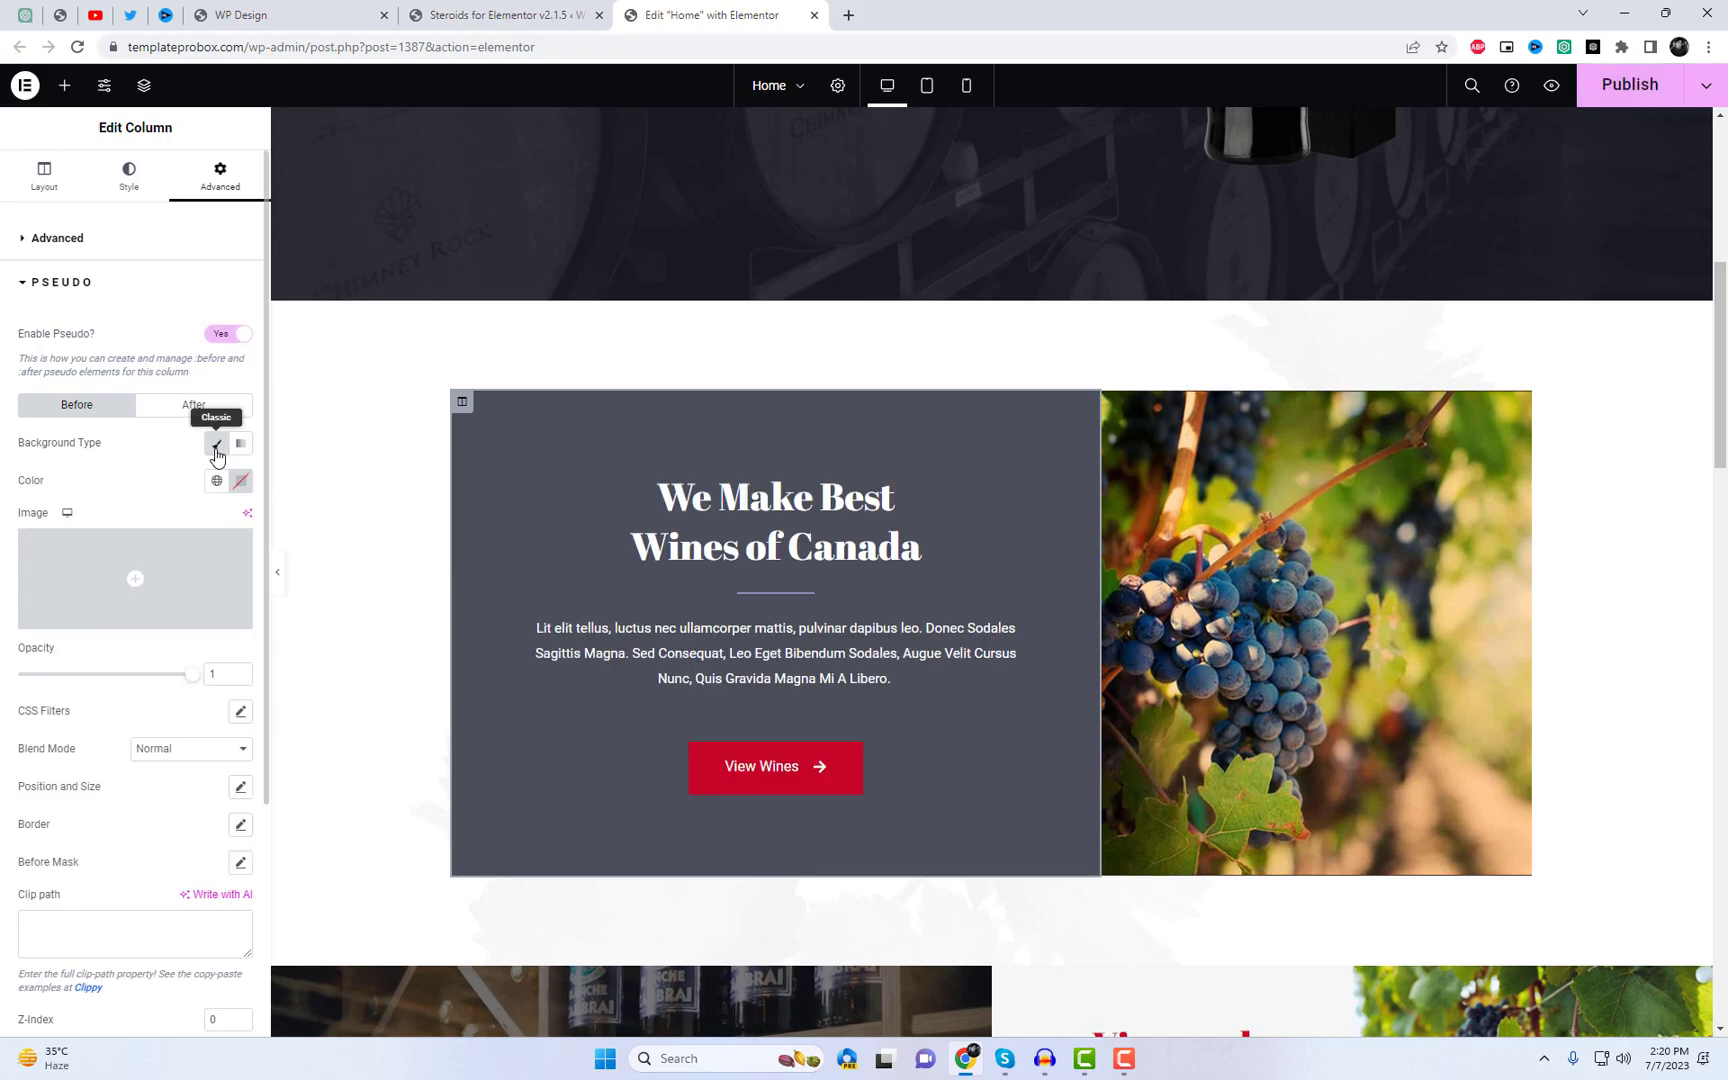
# Step: Set the wine-bottle-hero image as the Before element's background
pyautogui.click(178, 569)
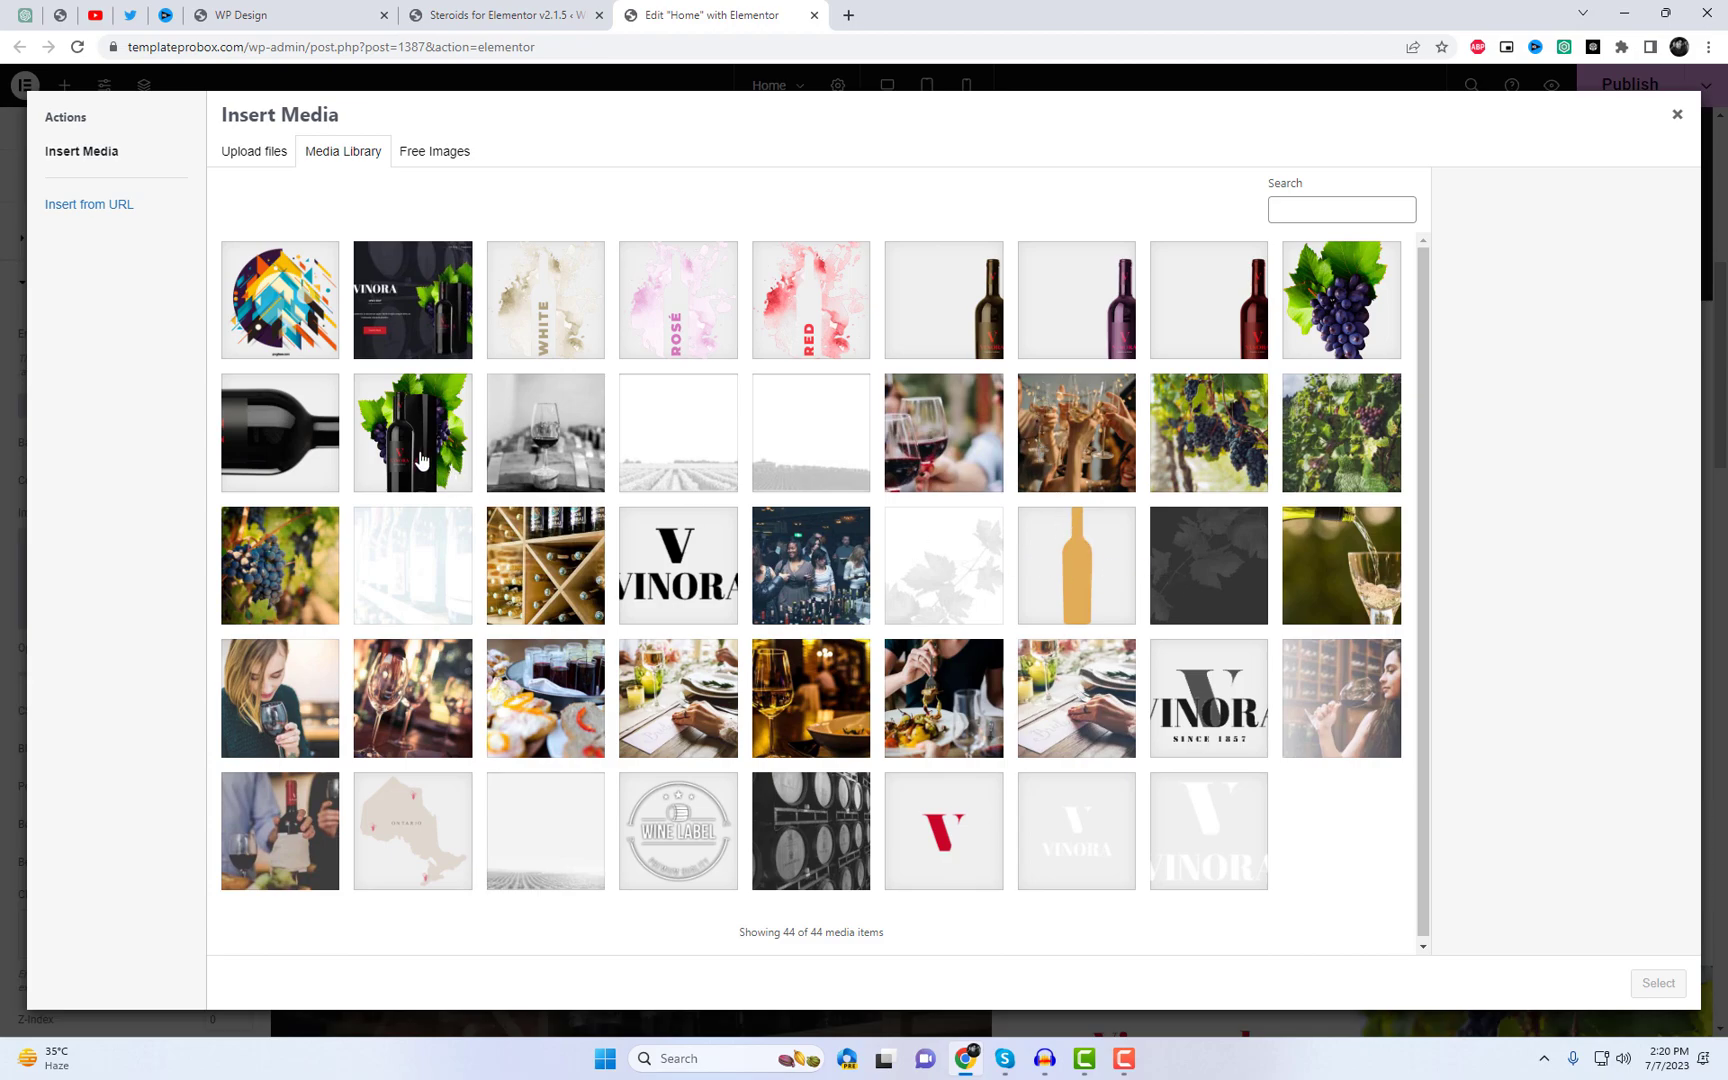
pyautogui.click(421, 460)
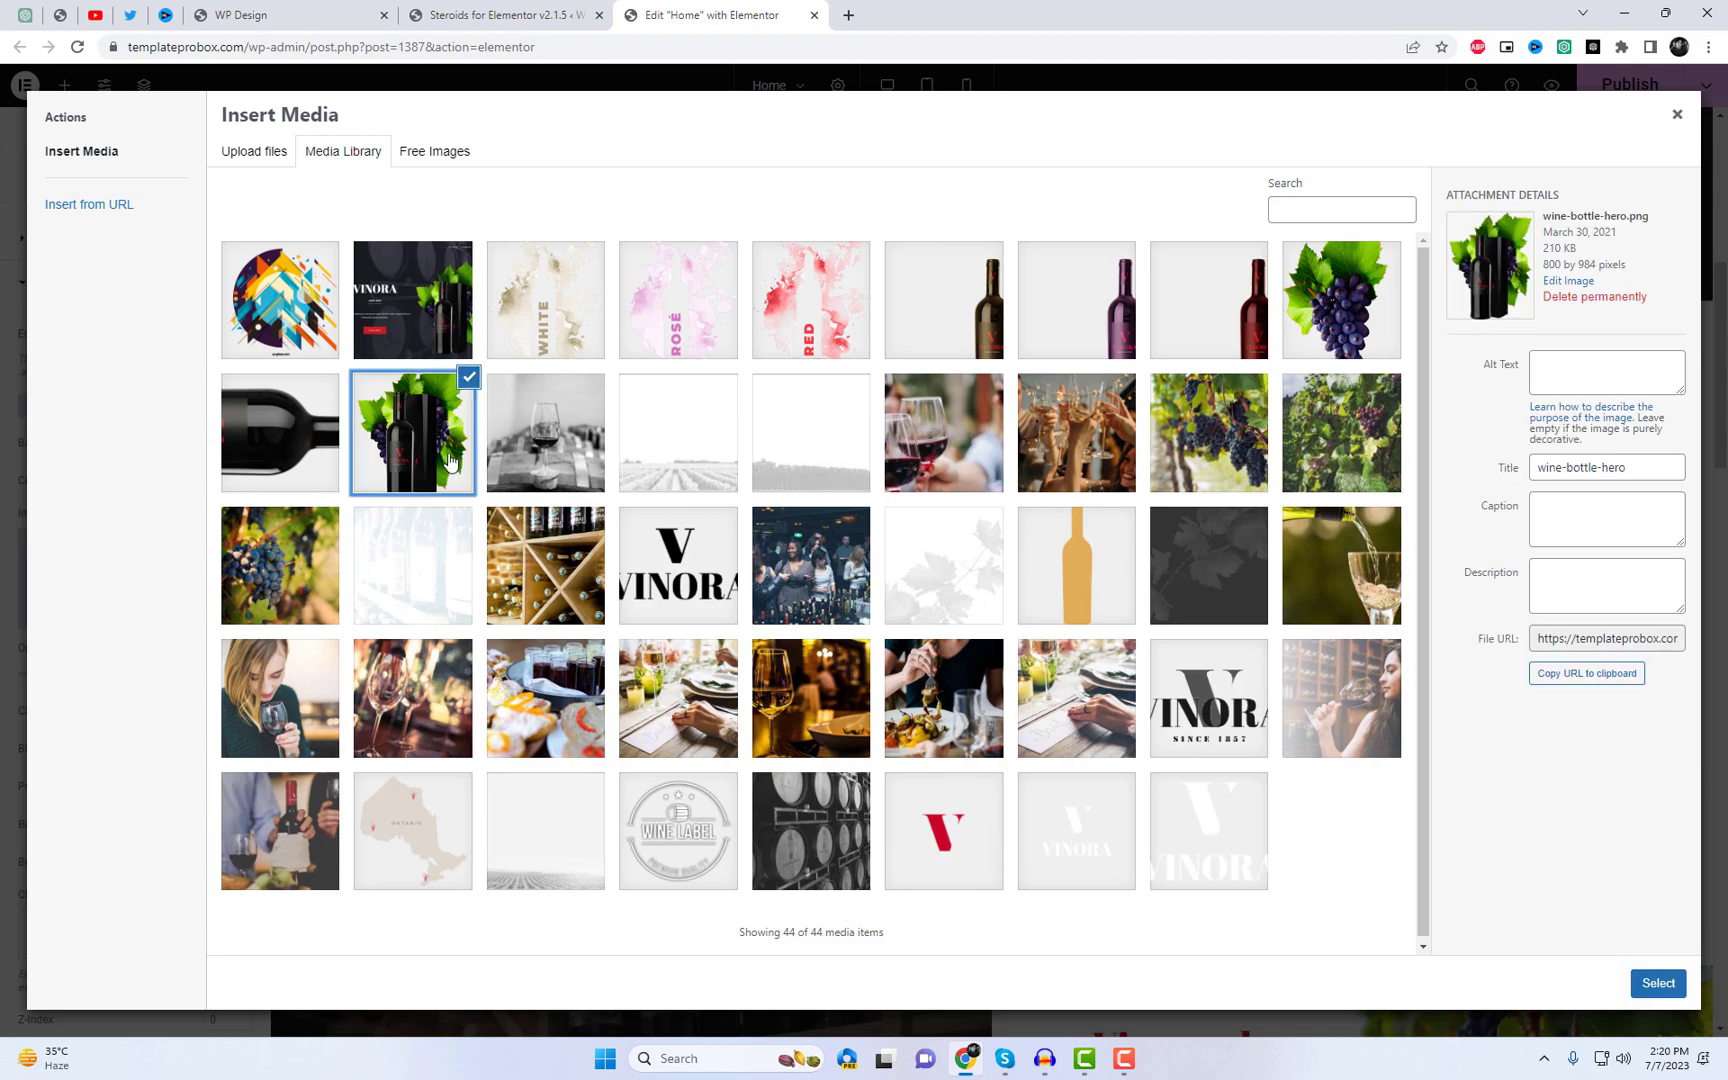
pyautogui.click(1658, 983)
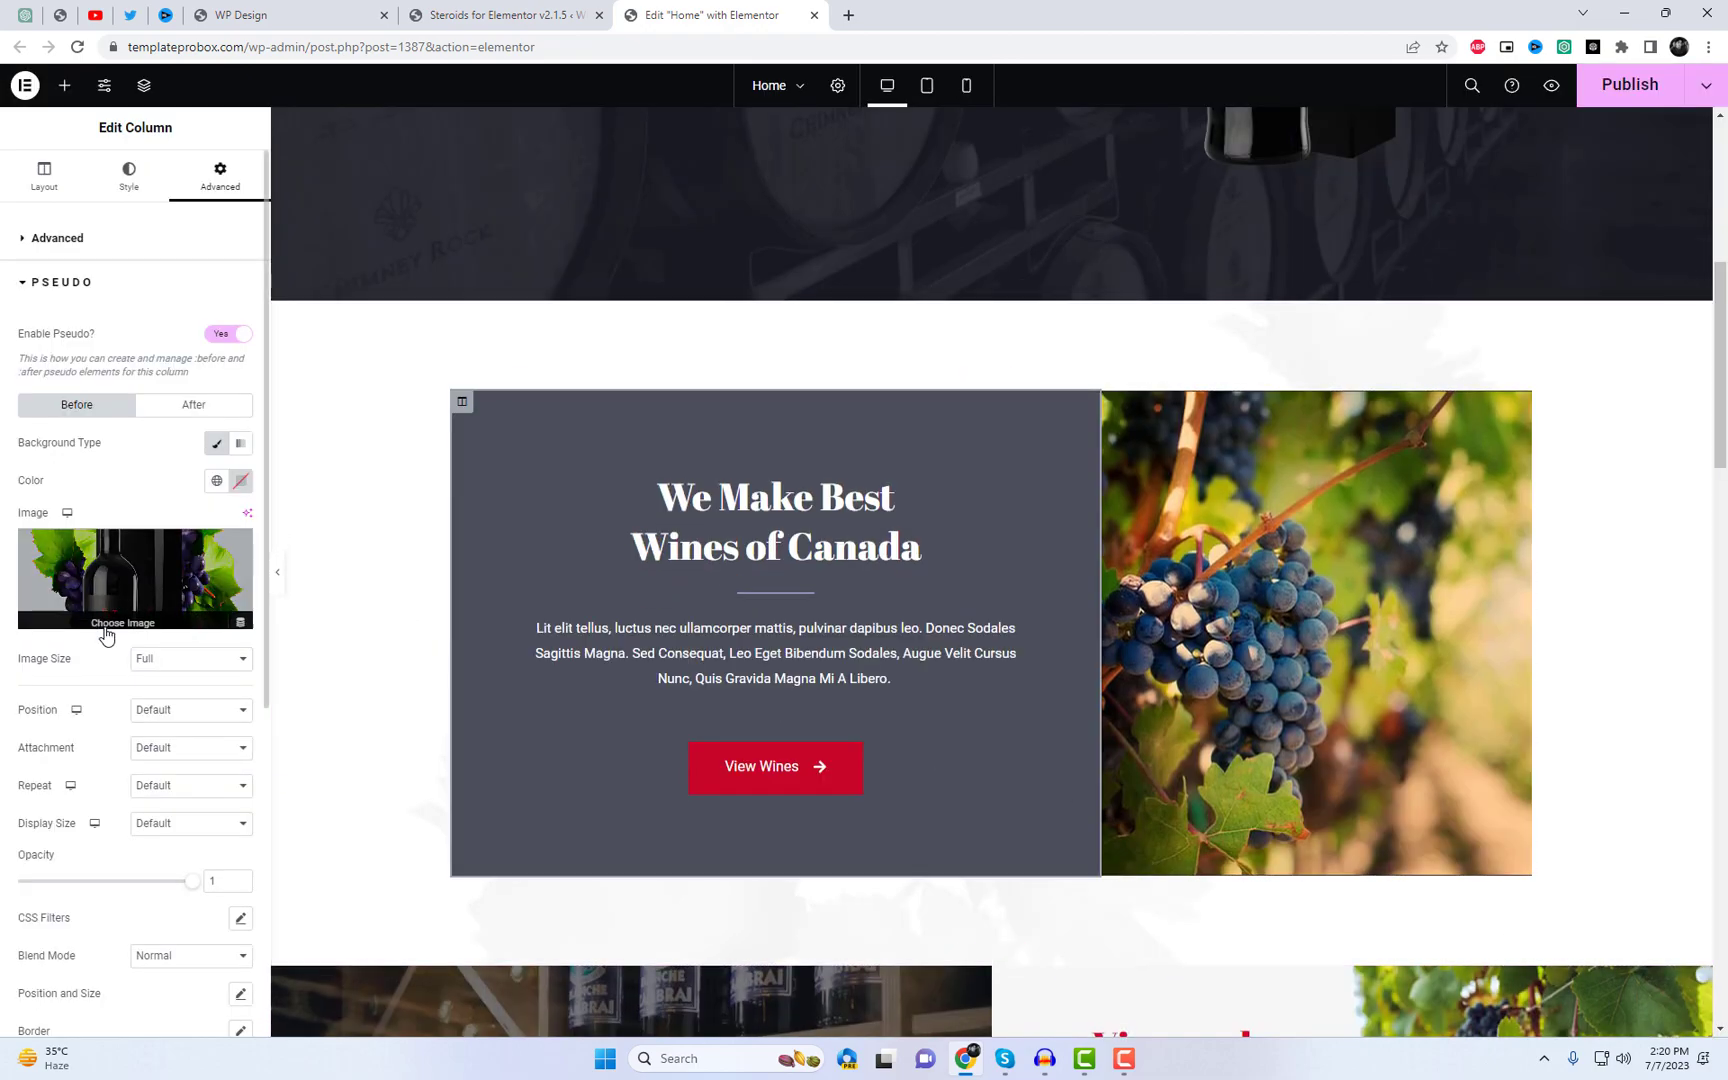
pyautogui.scroll(-2, 184, 583)
# Step: Set the Before image to Full size, Top Left, No-repeat and Contain
pyautogui.click(161, 481)
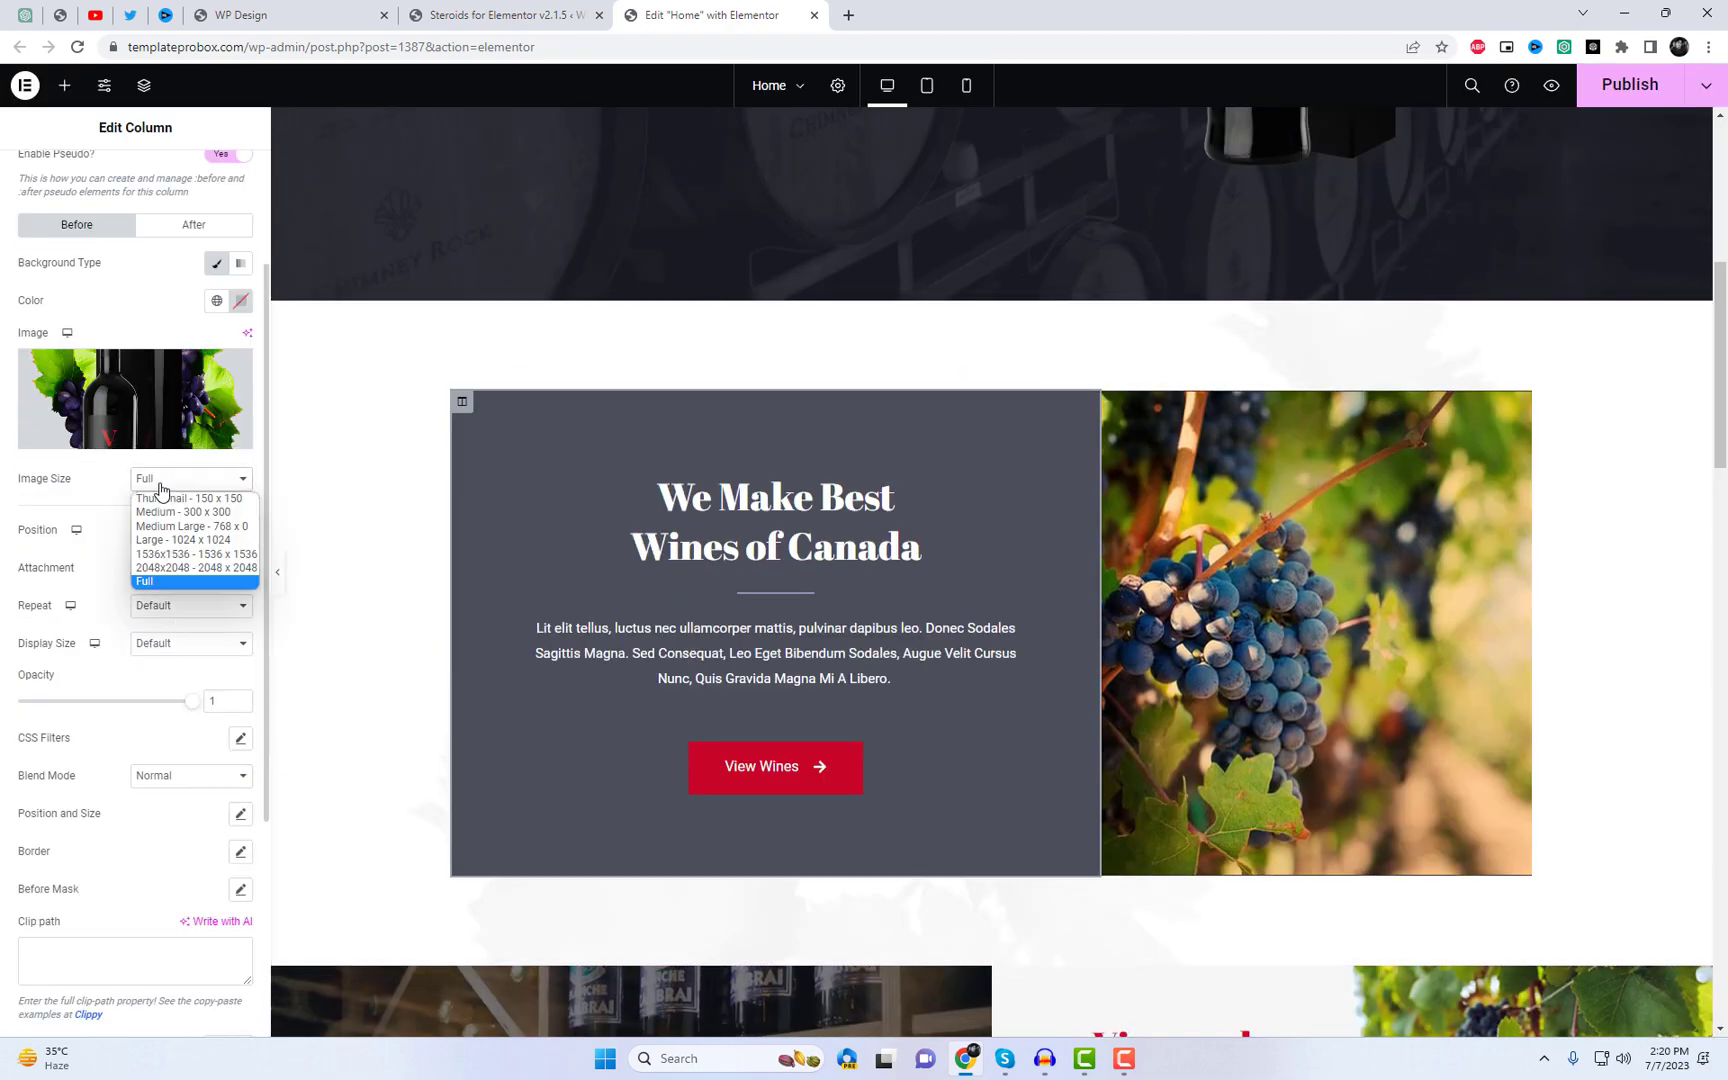
pyautogui.click(160, 486)
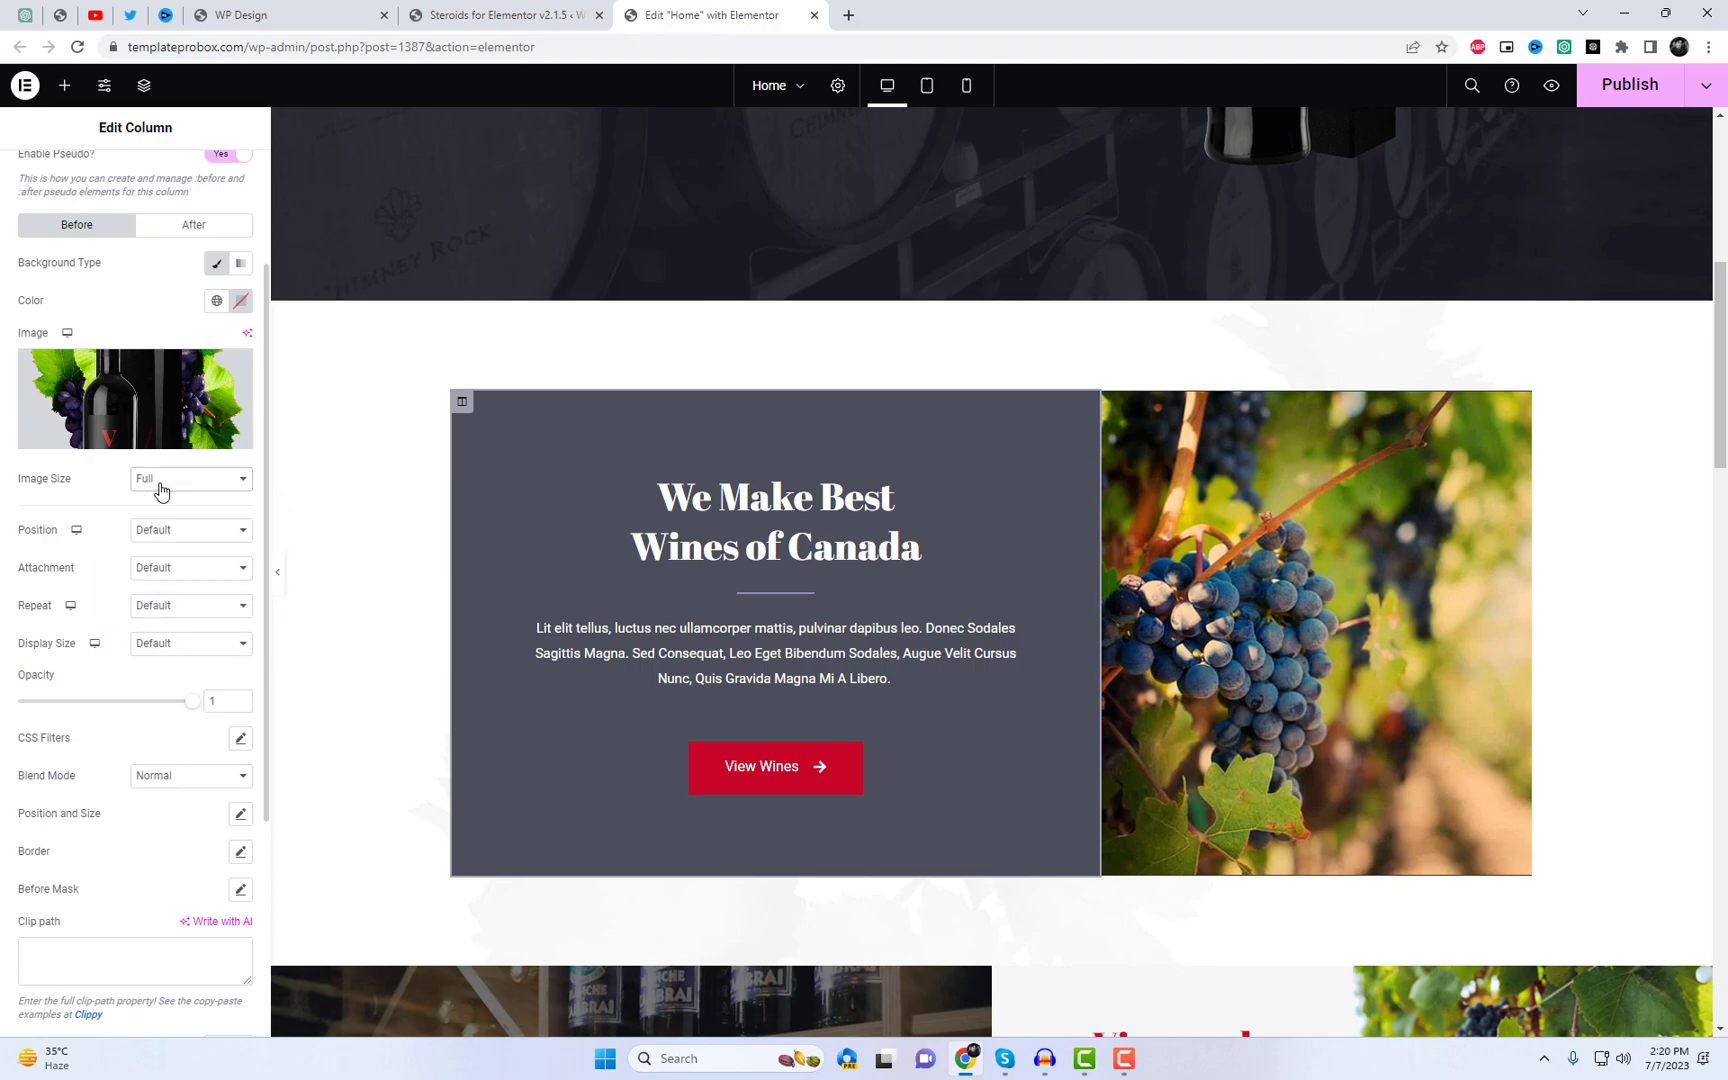
pyautogui.click(186, 533)
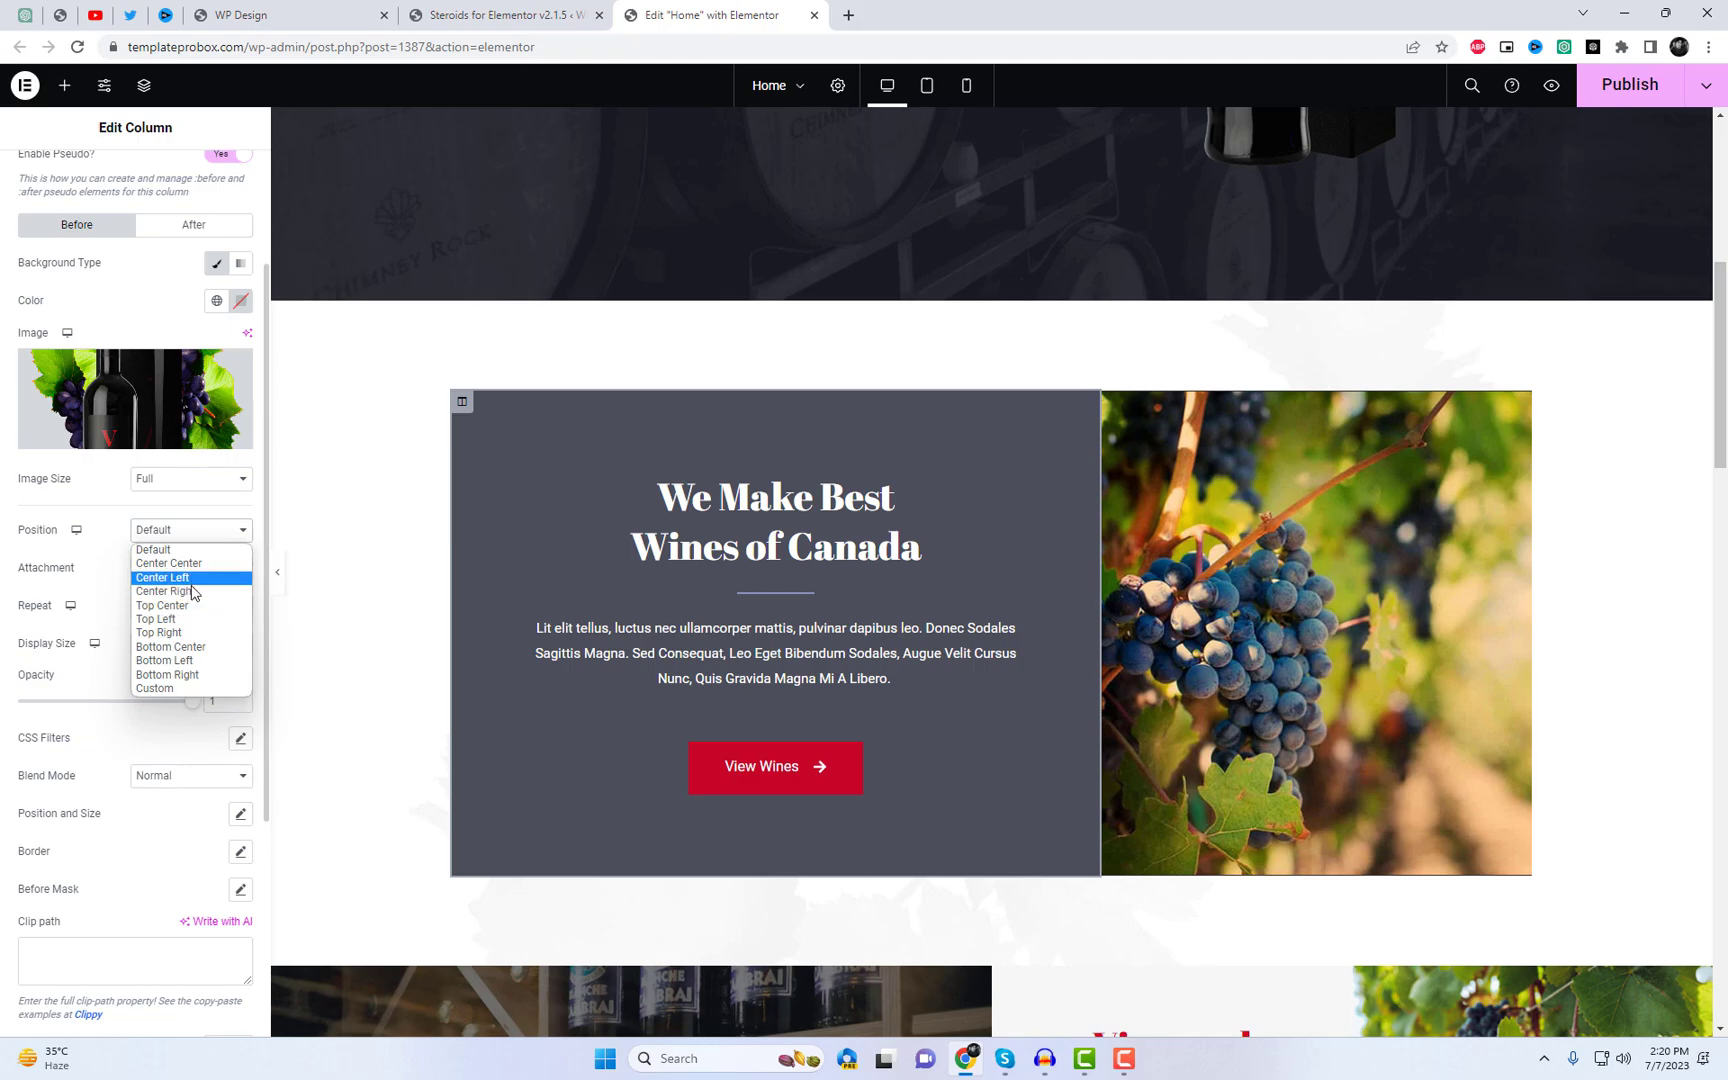
pyautogui.click(188, 619)
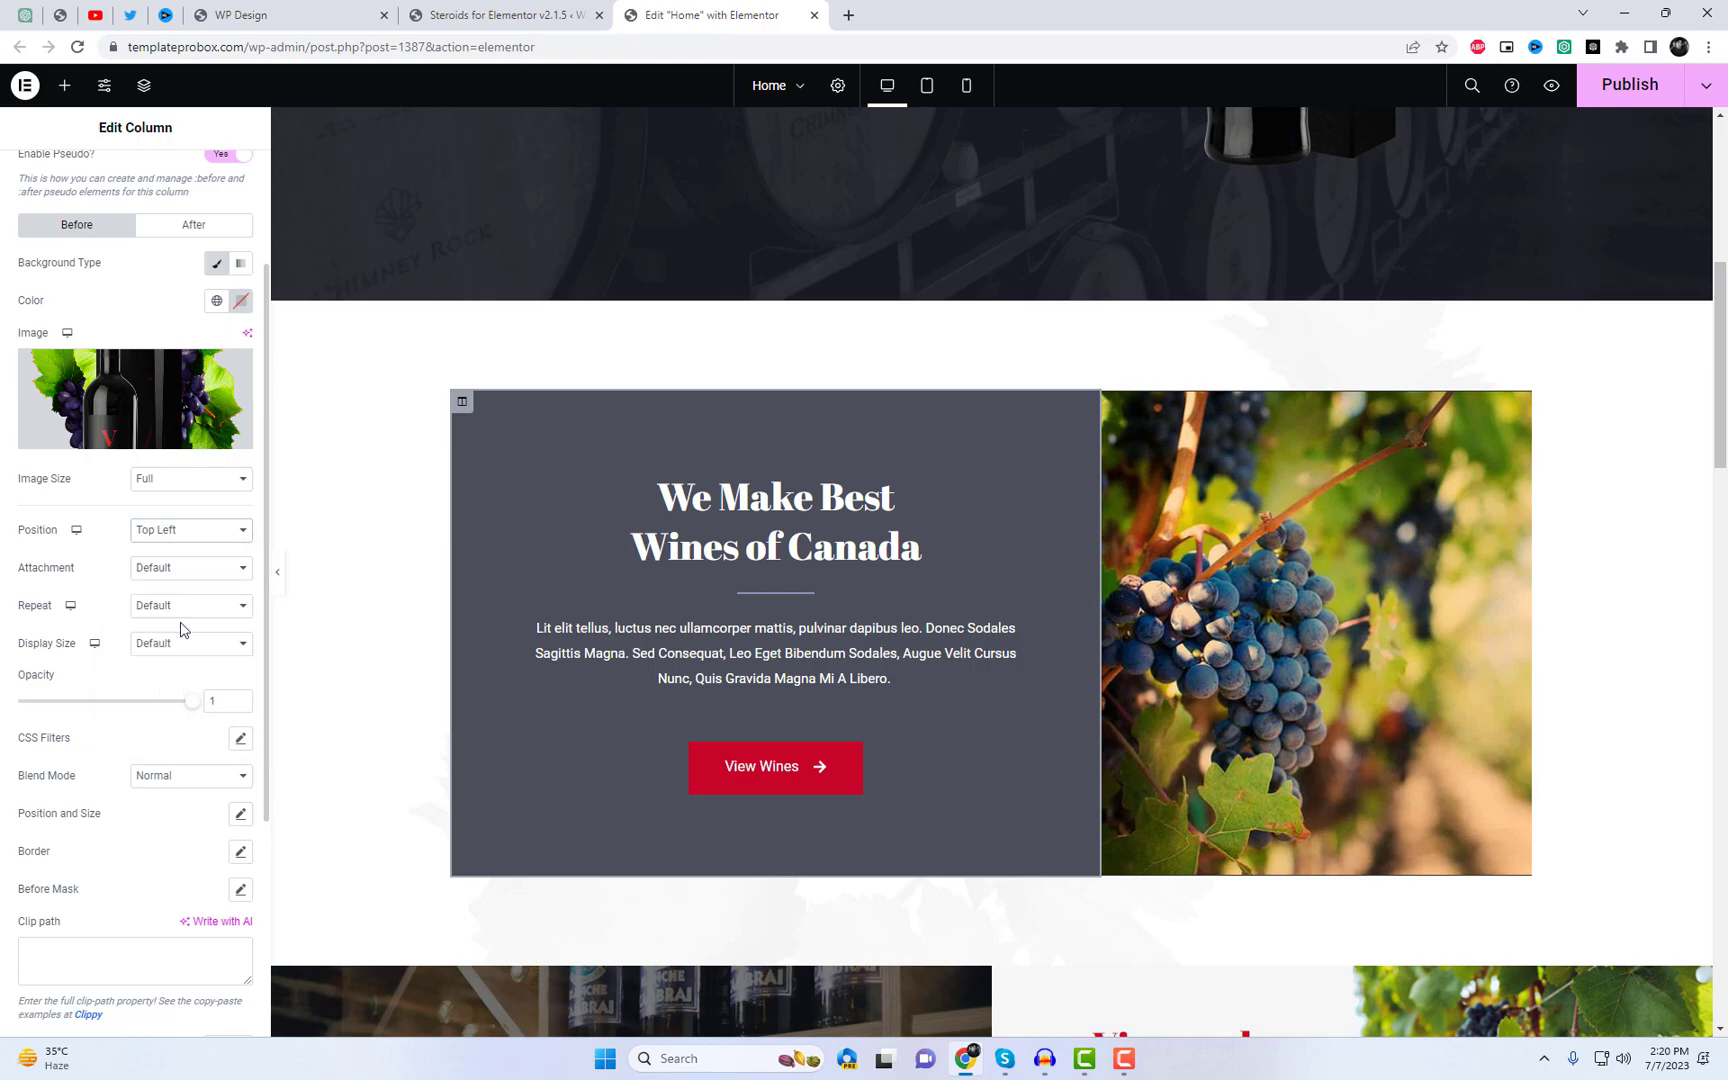
pyautogui.click(176, 607)
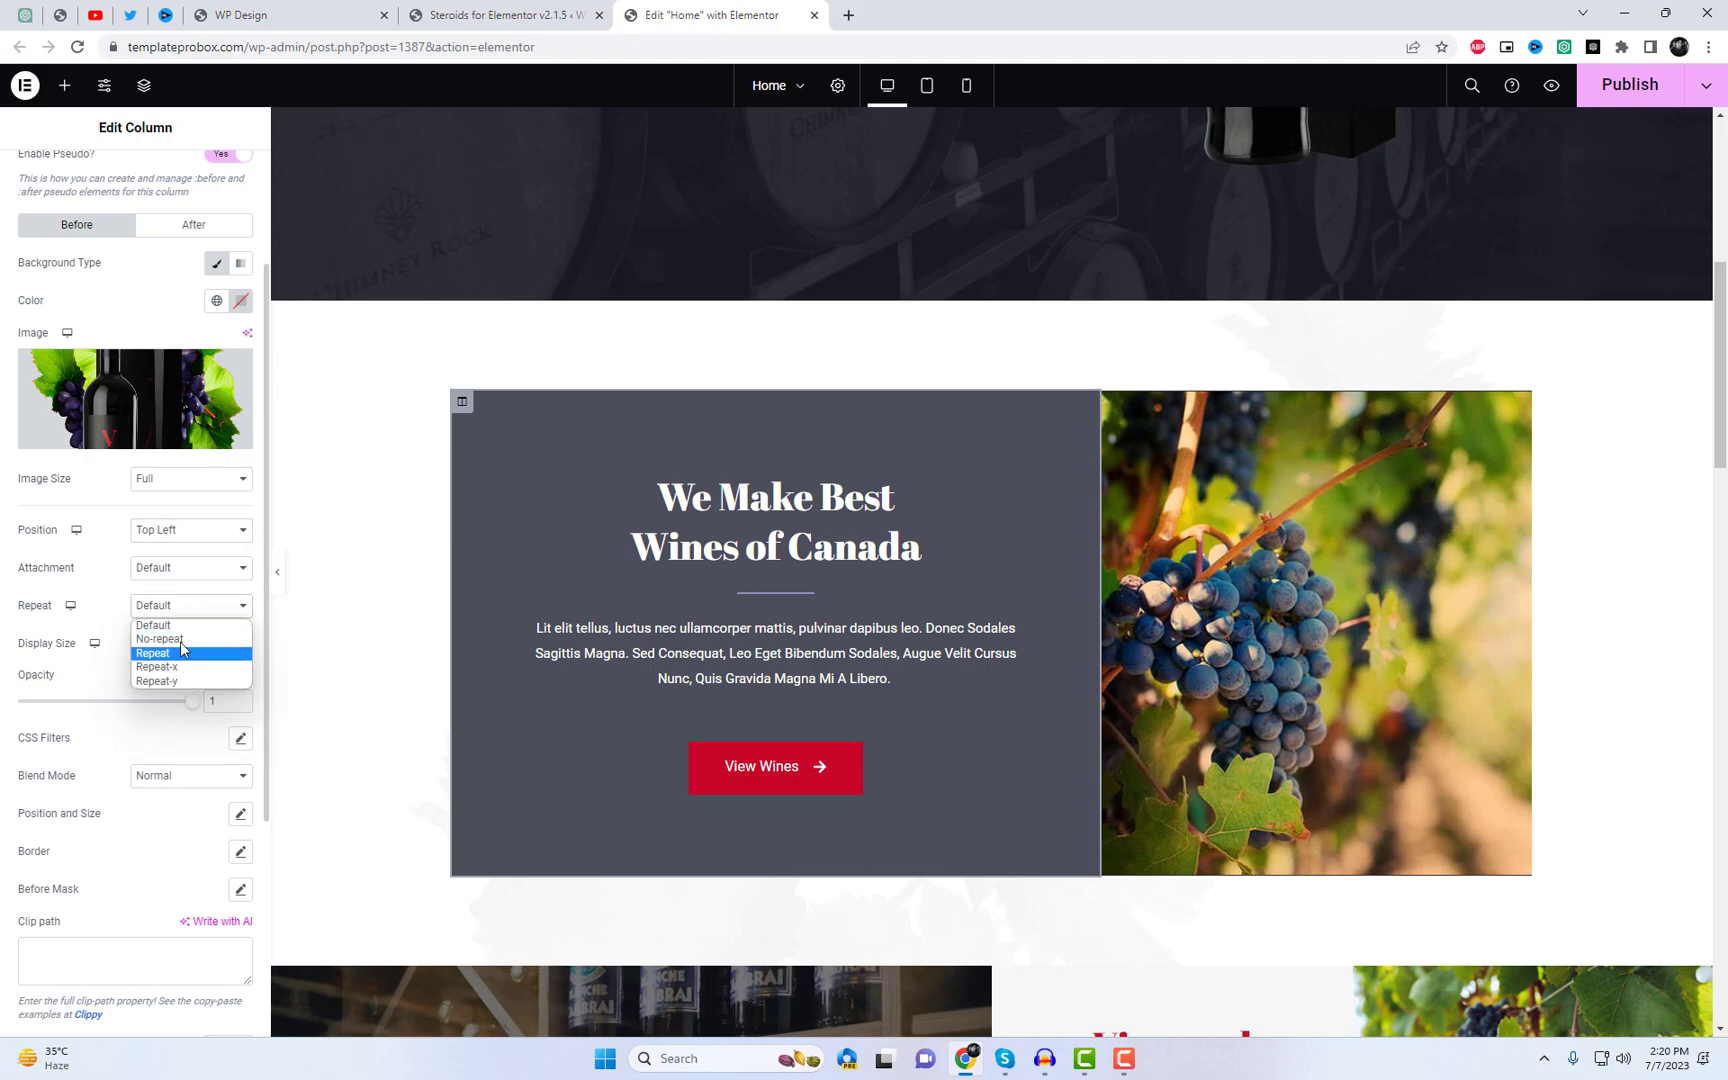
pyautogui.click(183, 643)
pyautogui.click(178, 648)
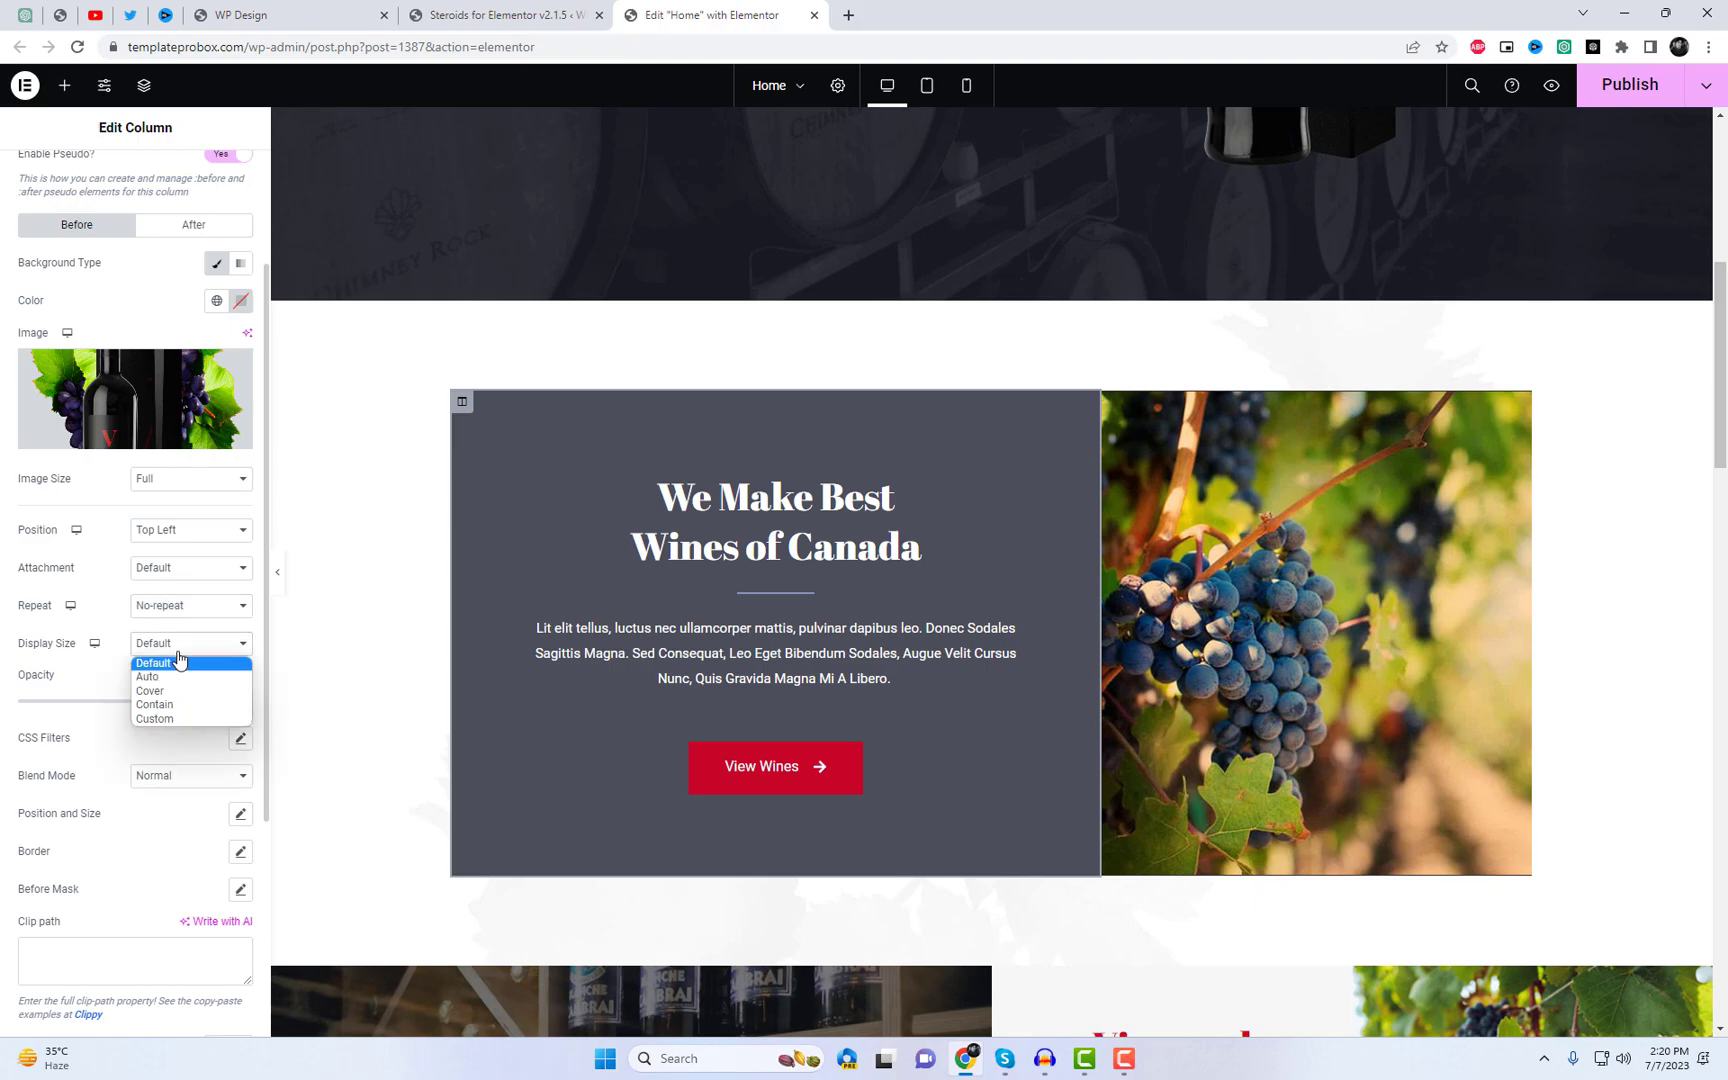
pyautogui.click(168, 704)
pyautogui.scroll(-2, 190, 714)
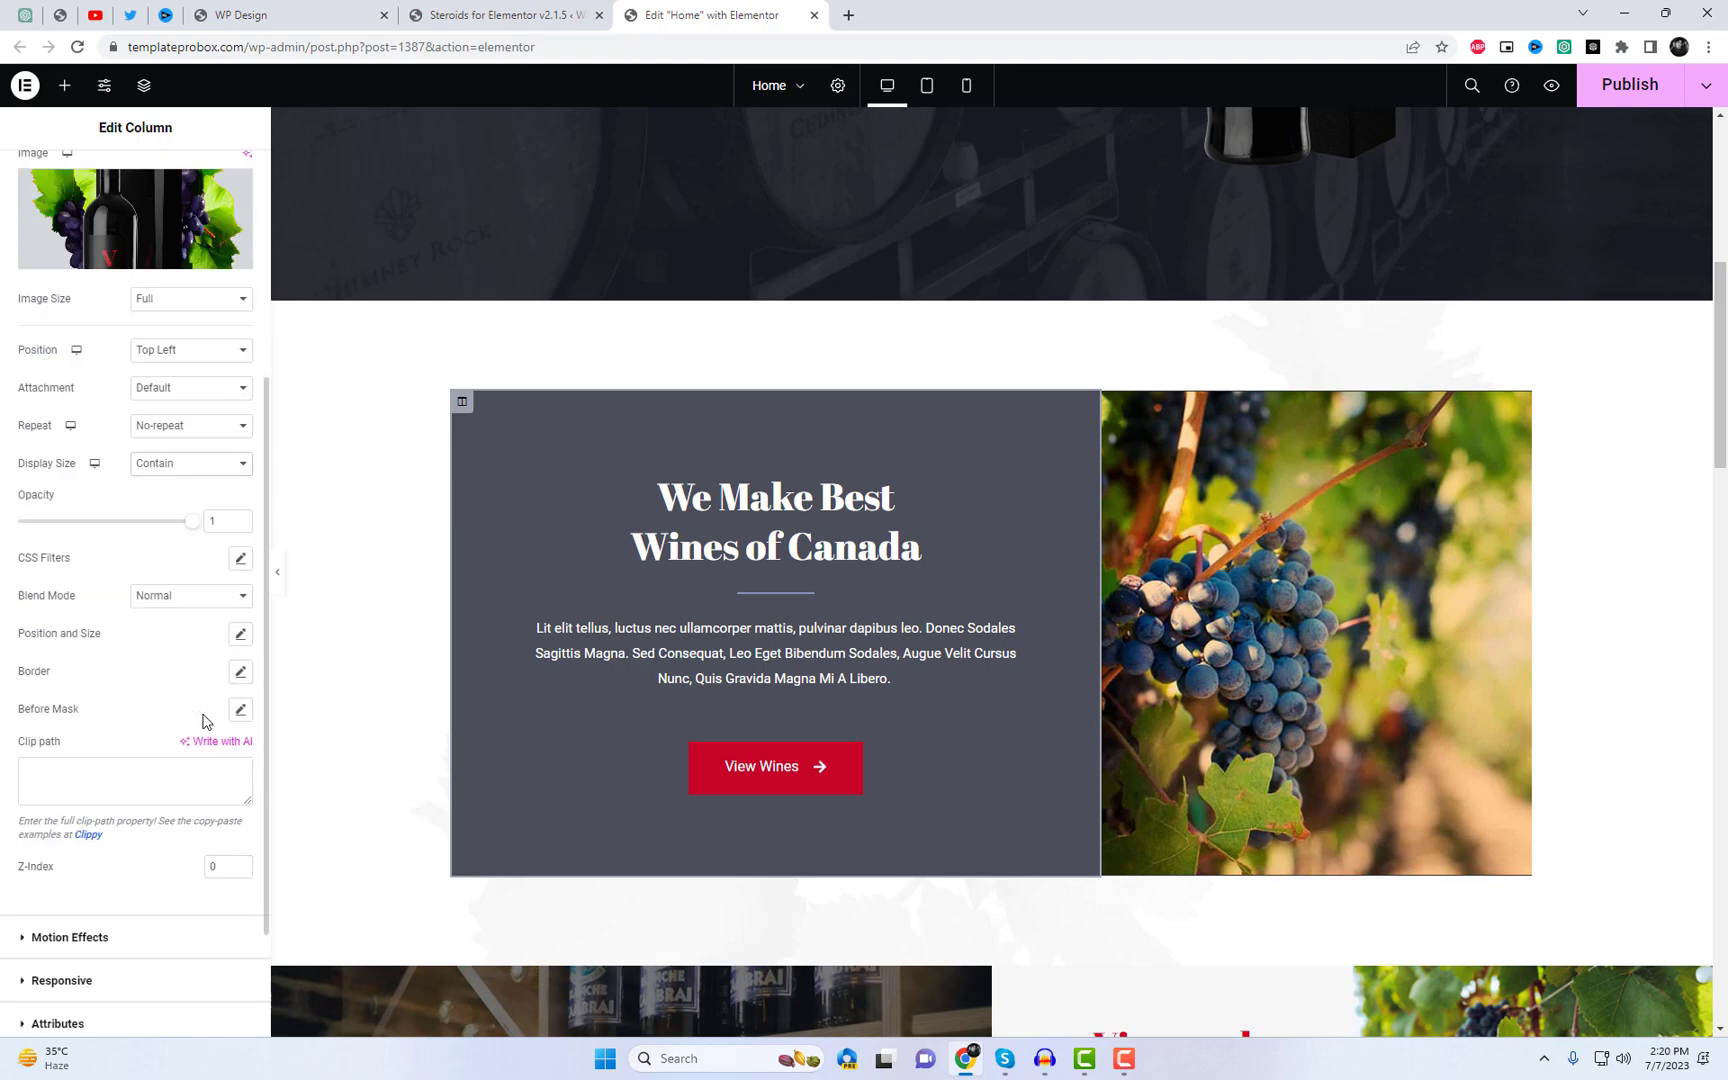
# Step: Set the Before image's height to 70% and drag its top offset up past the column
pyautogui.click(241, 638)
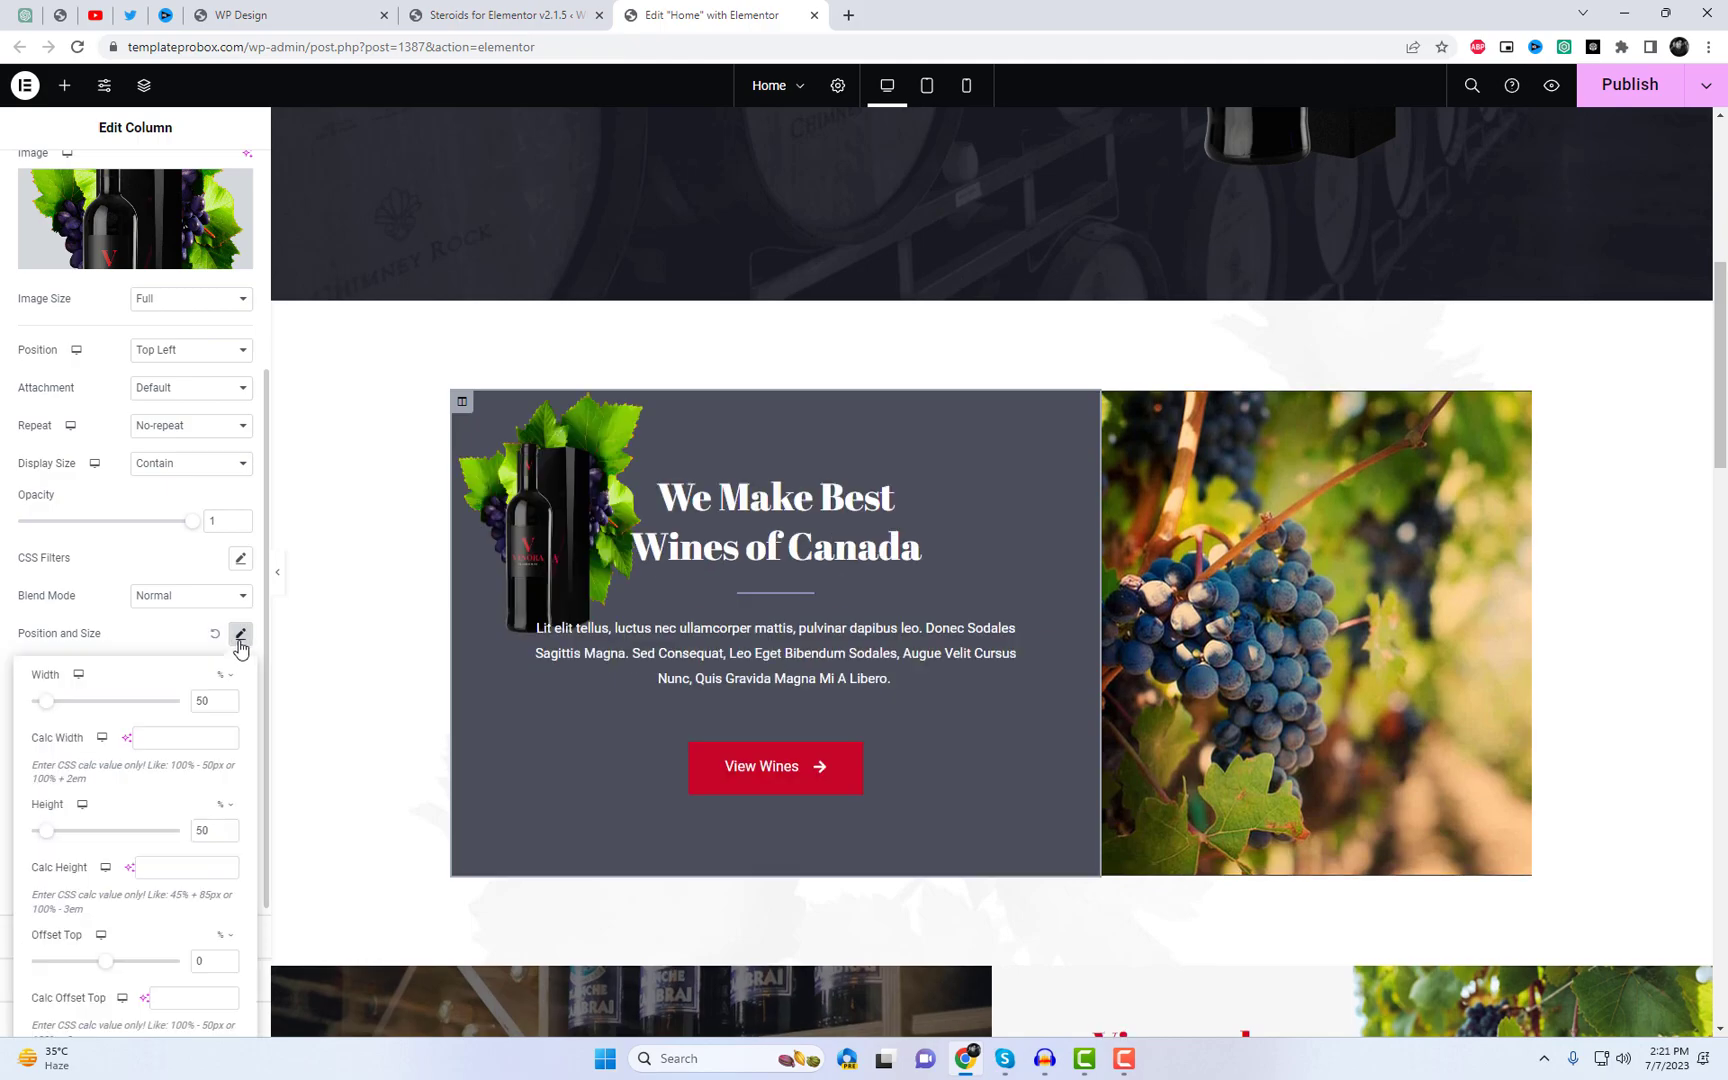
pyautogui.scroll(-1, 240, 645)
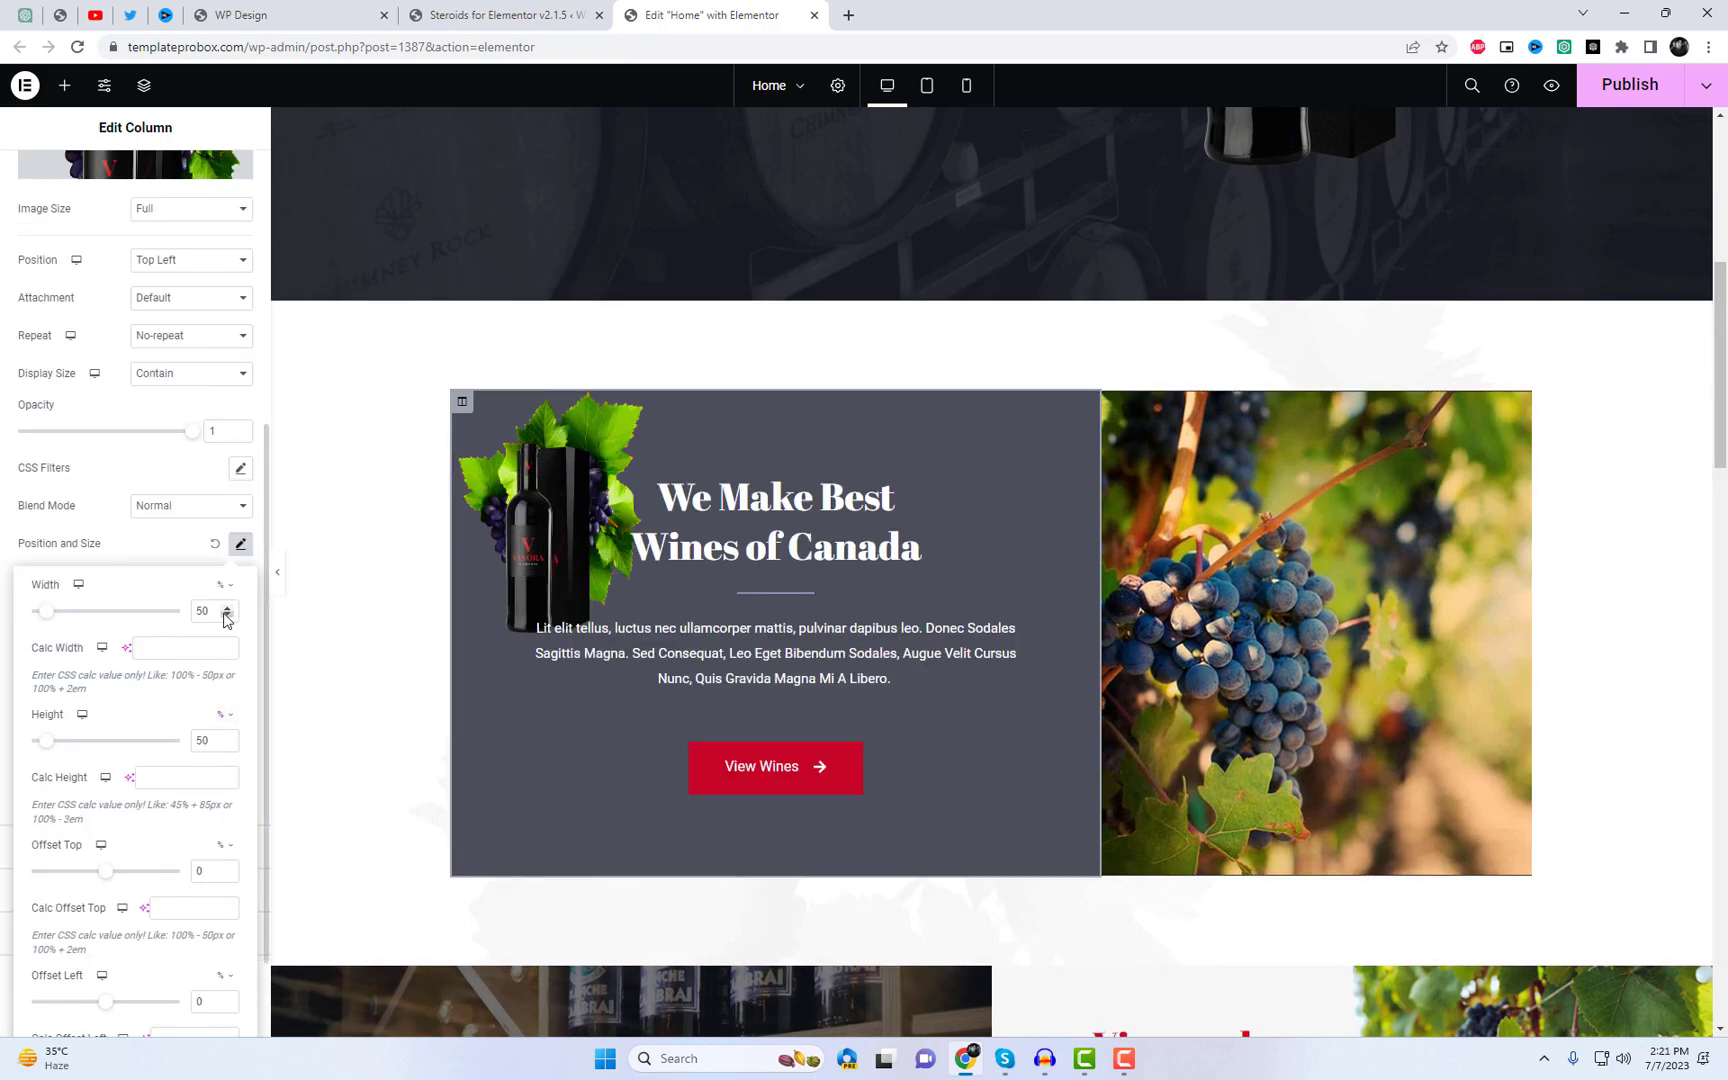
pyautogui.write('70')
pyautogui.doubleClick(202, 740)
pyautogui.write('70')
pyautogui.scroll(-1, 217, 718)
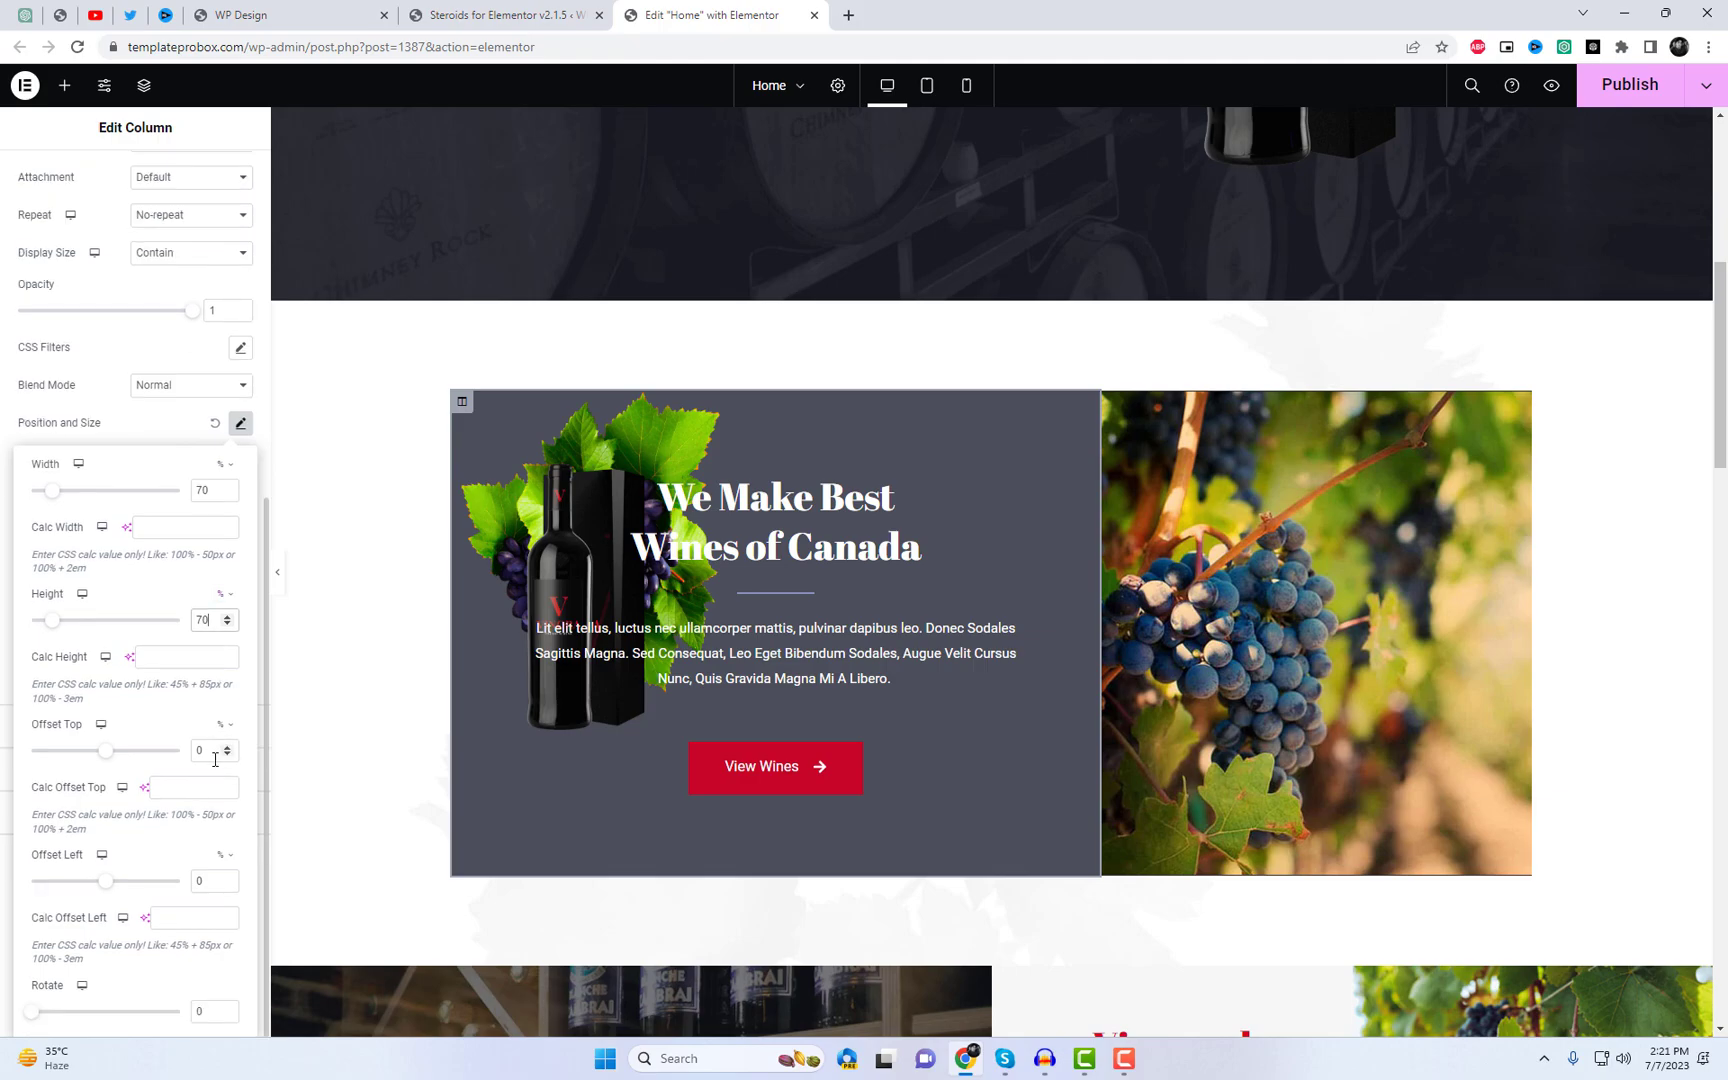
pyautogui.moveTo(109, 757); pyautogui.dragTo(123, 765)
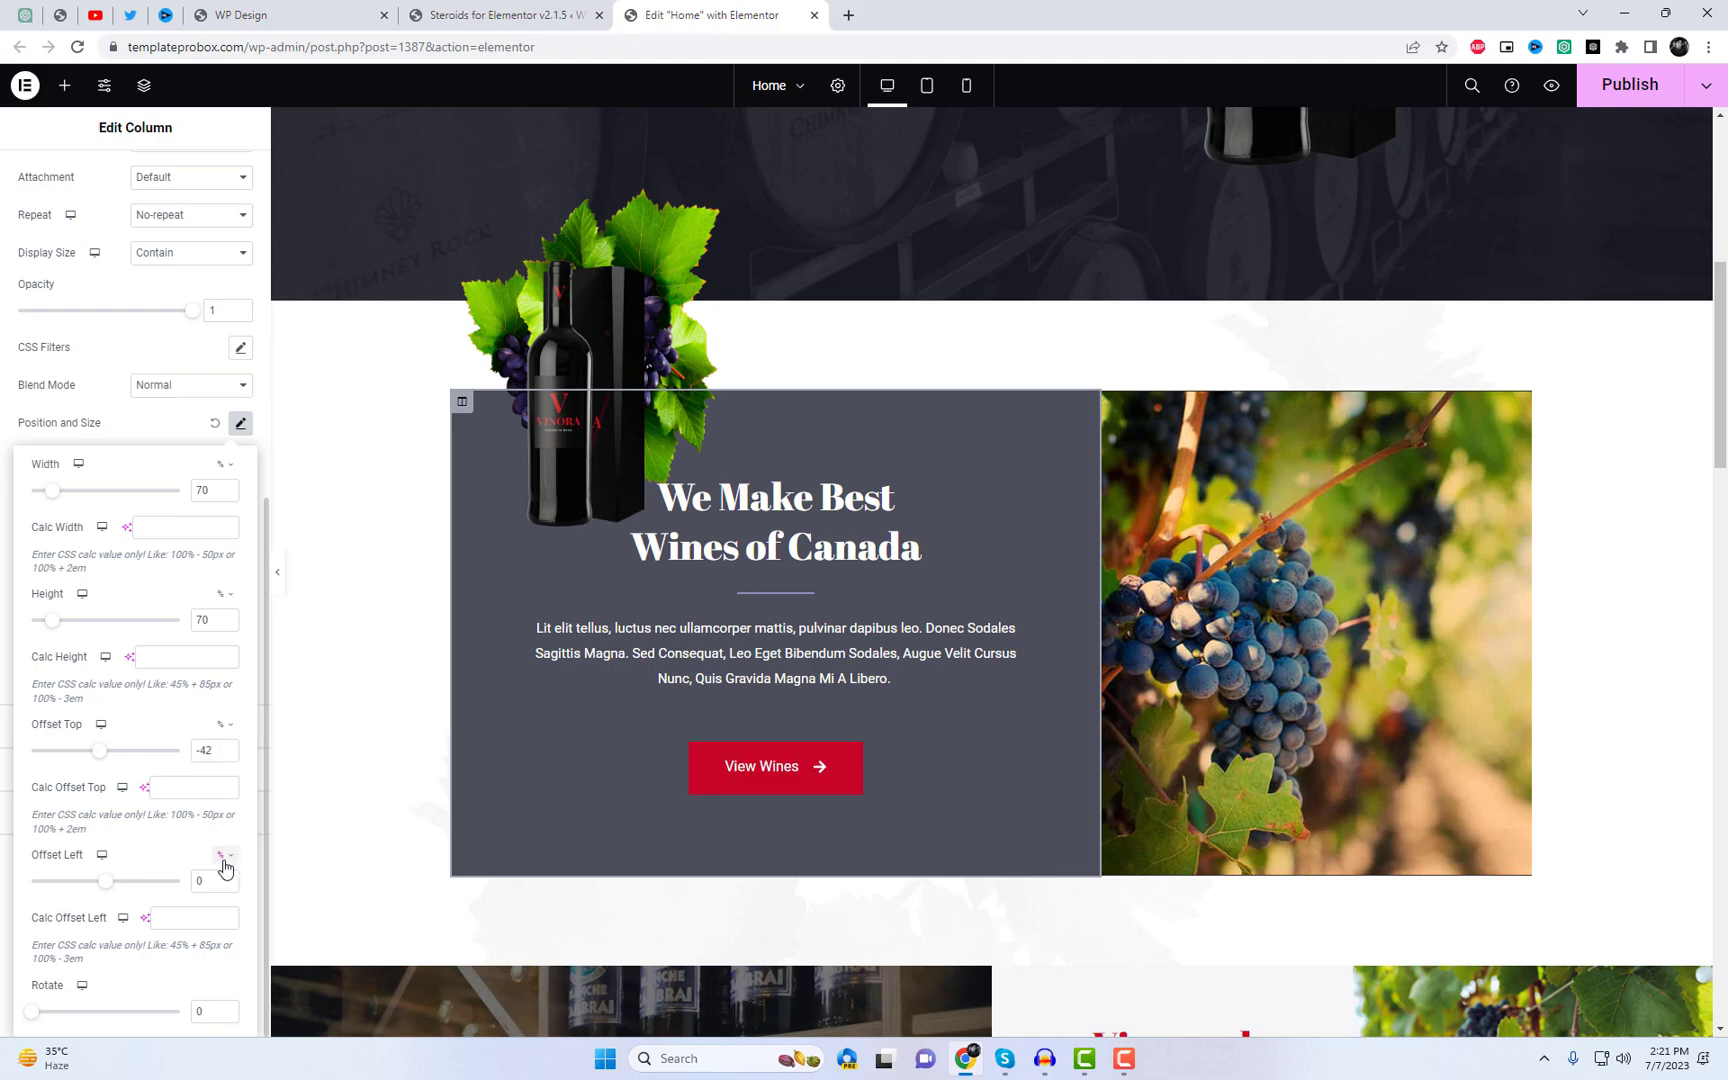
pyautogui.scroll(-20, 209, 876)
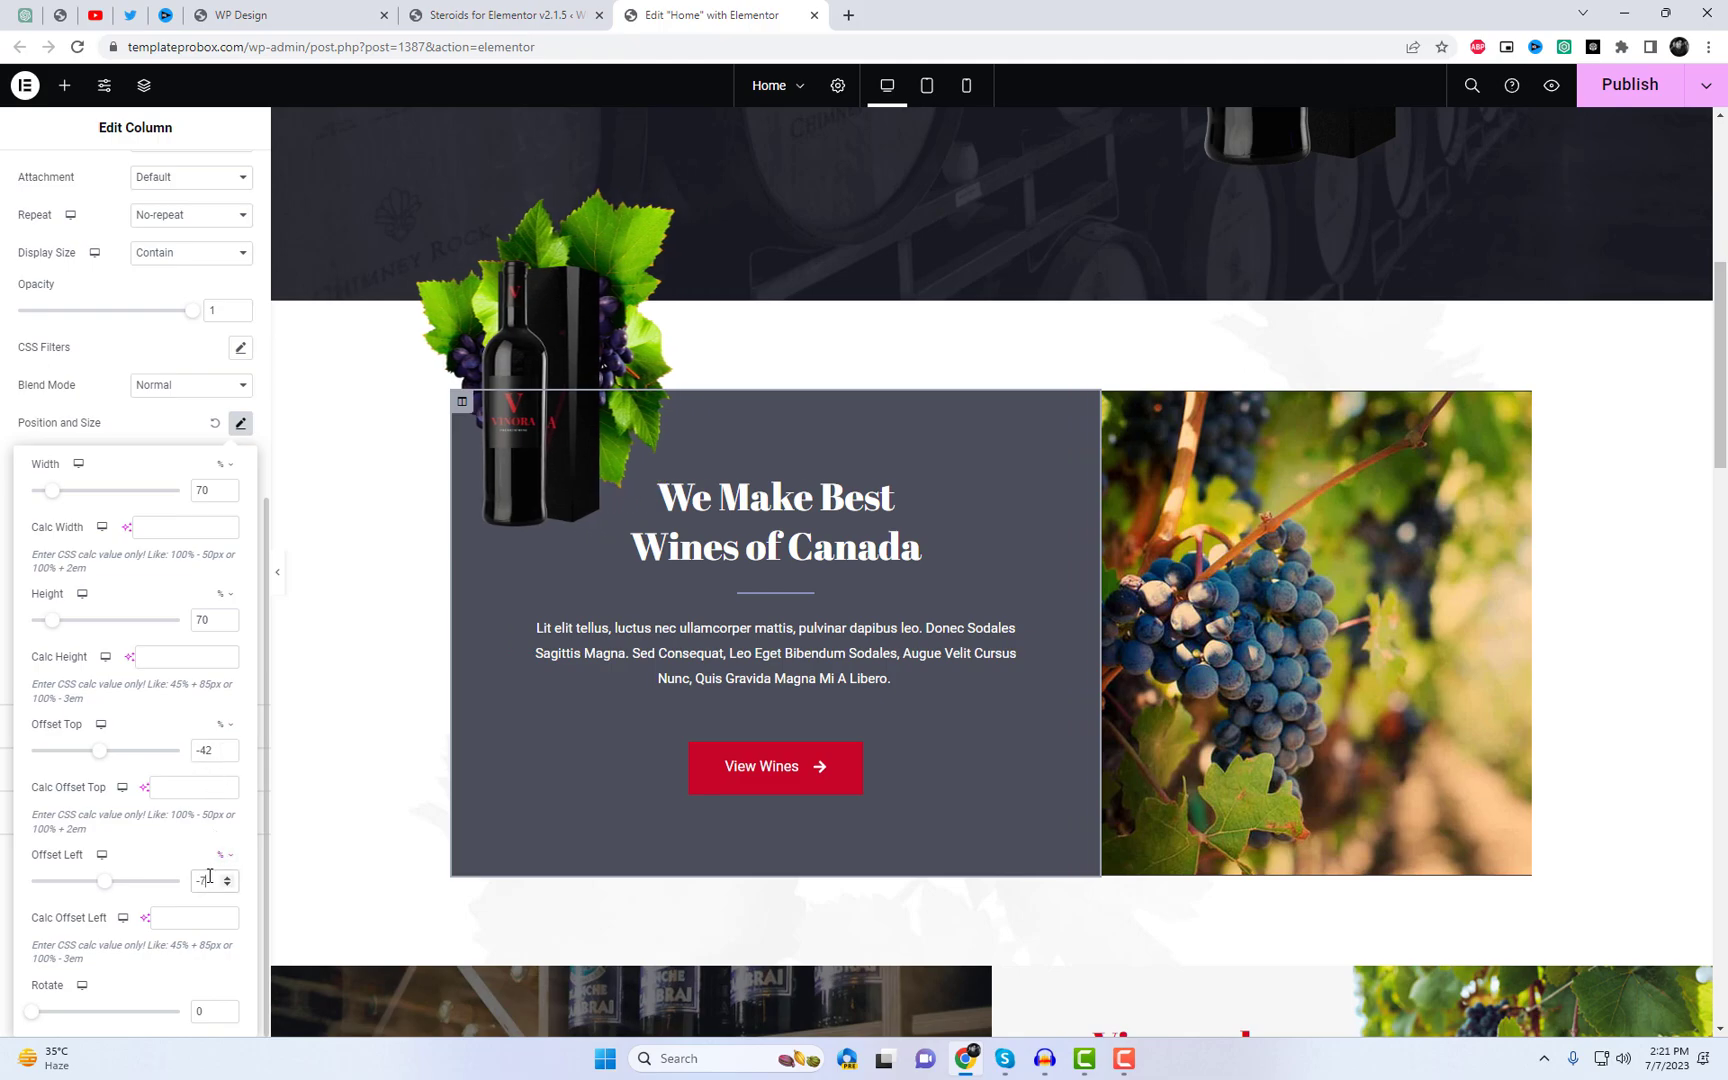
pyautogui.scroll(4, 209, 876)
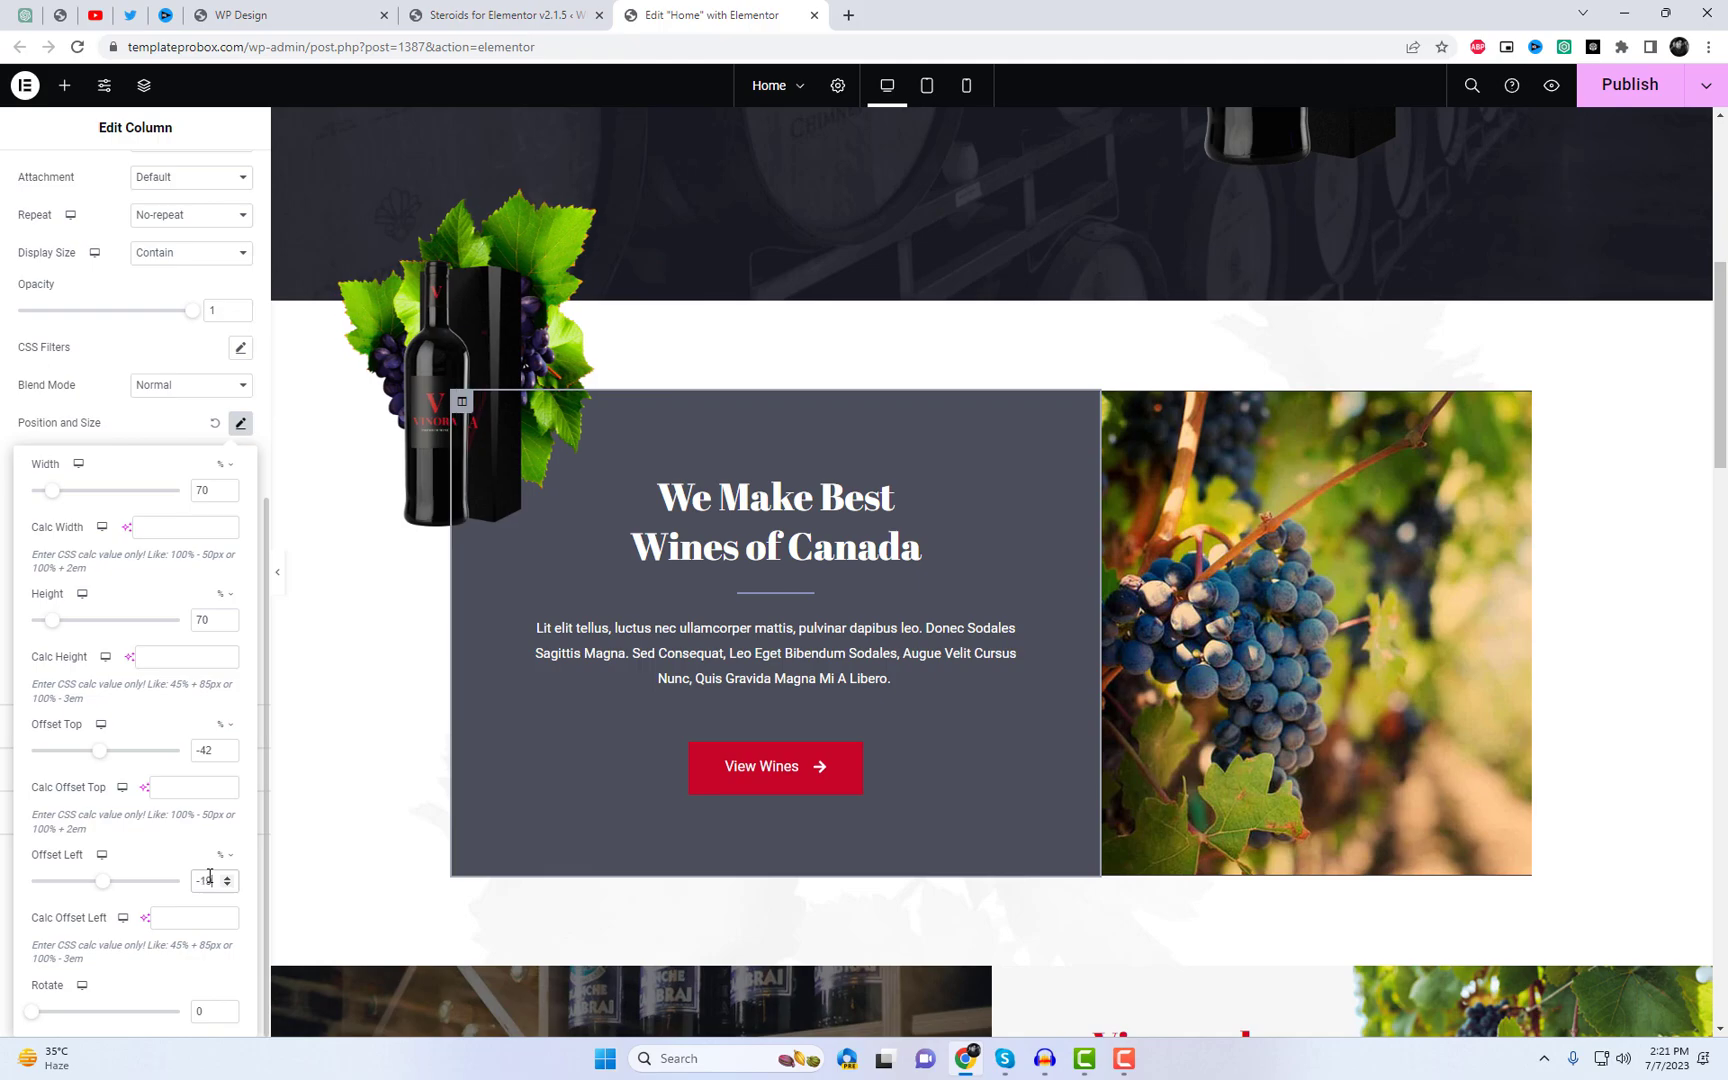
# Step: Try the Color blend mode on the bottle image, then restore Normal
pyautogui.click(173, 441)
pyautogui.click(192, 390)
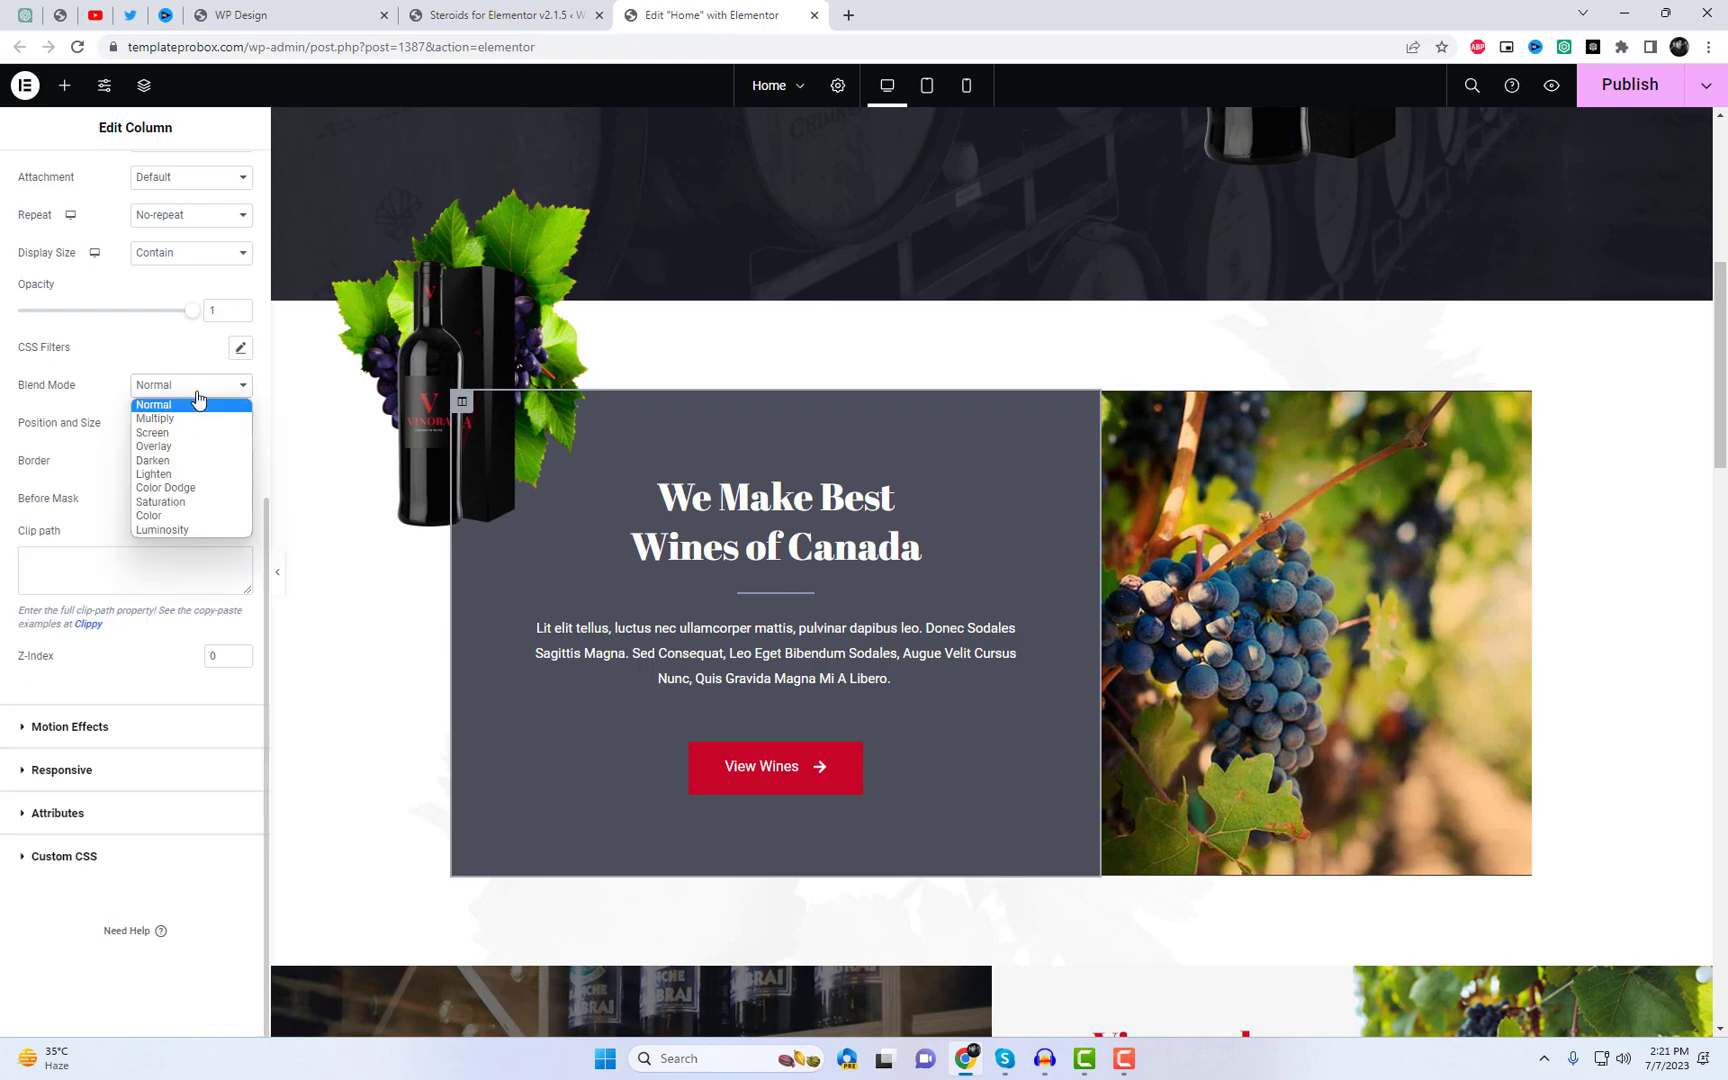
pyautogui.click(173, 512)
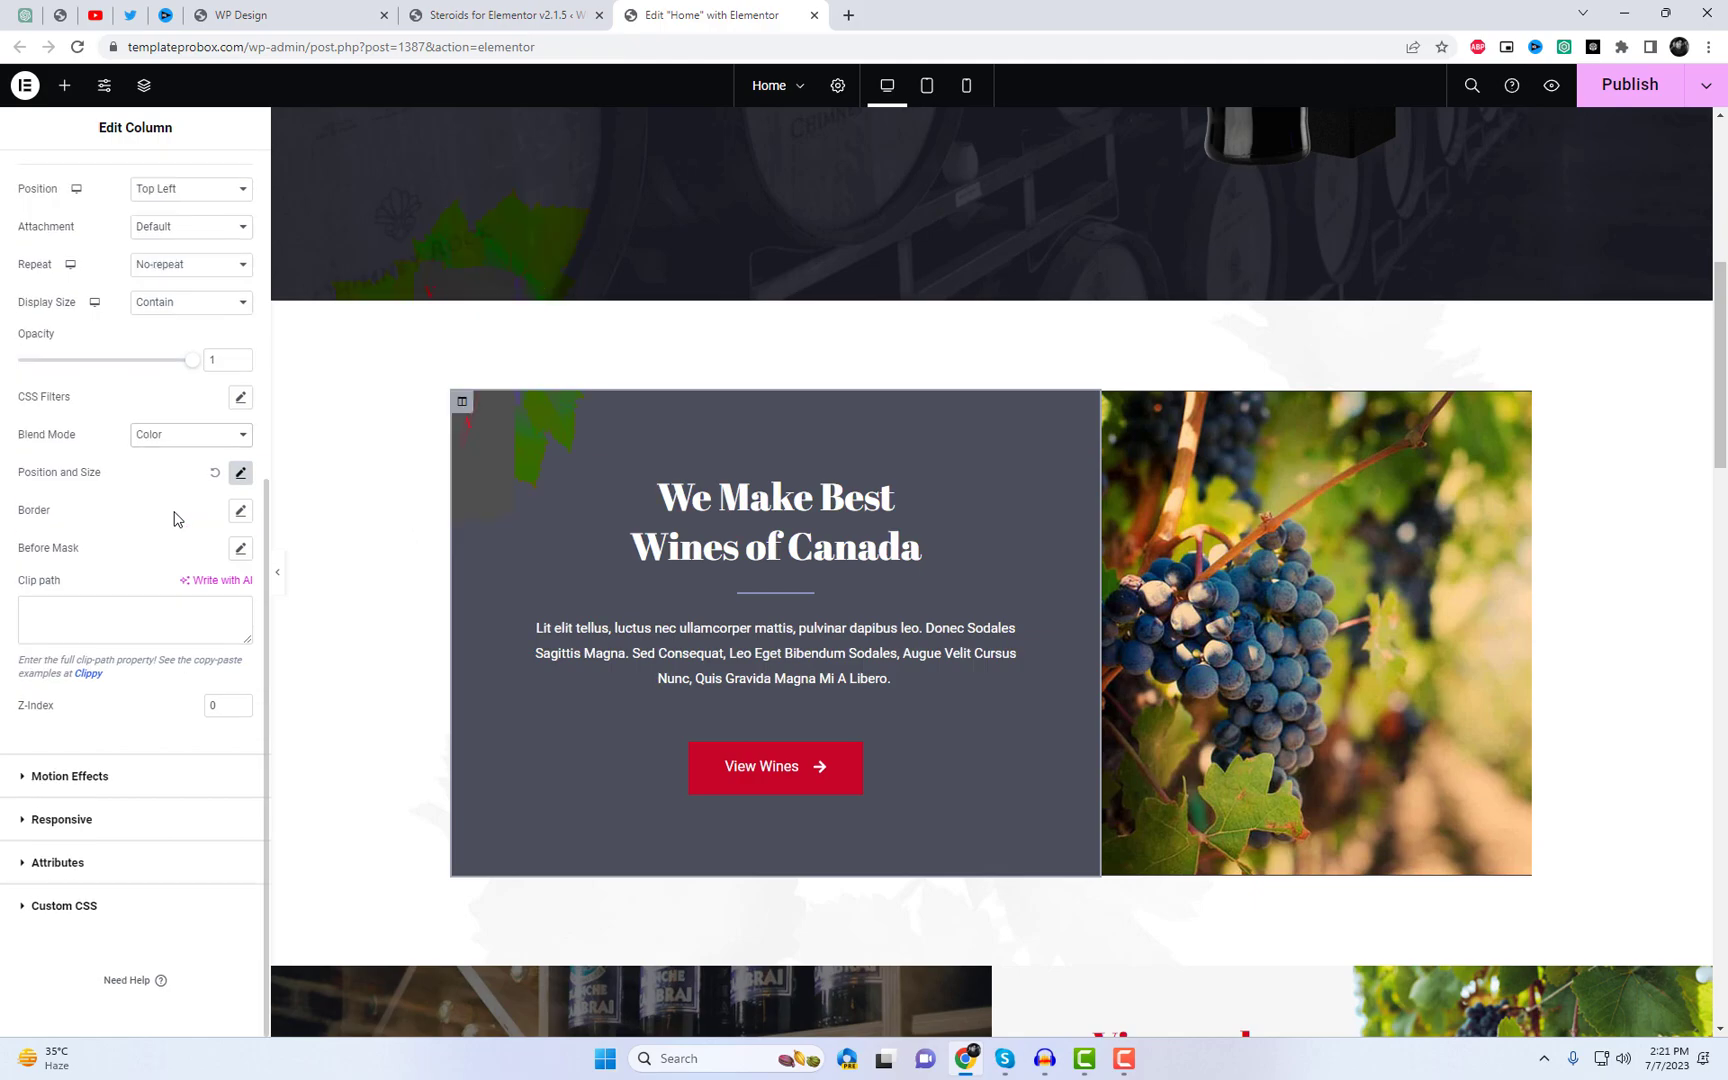
pyautogui.click(184, 443)
pyautogui.click(182, 457)
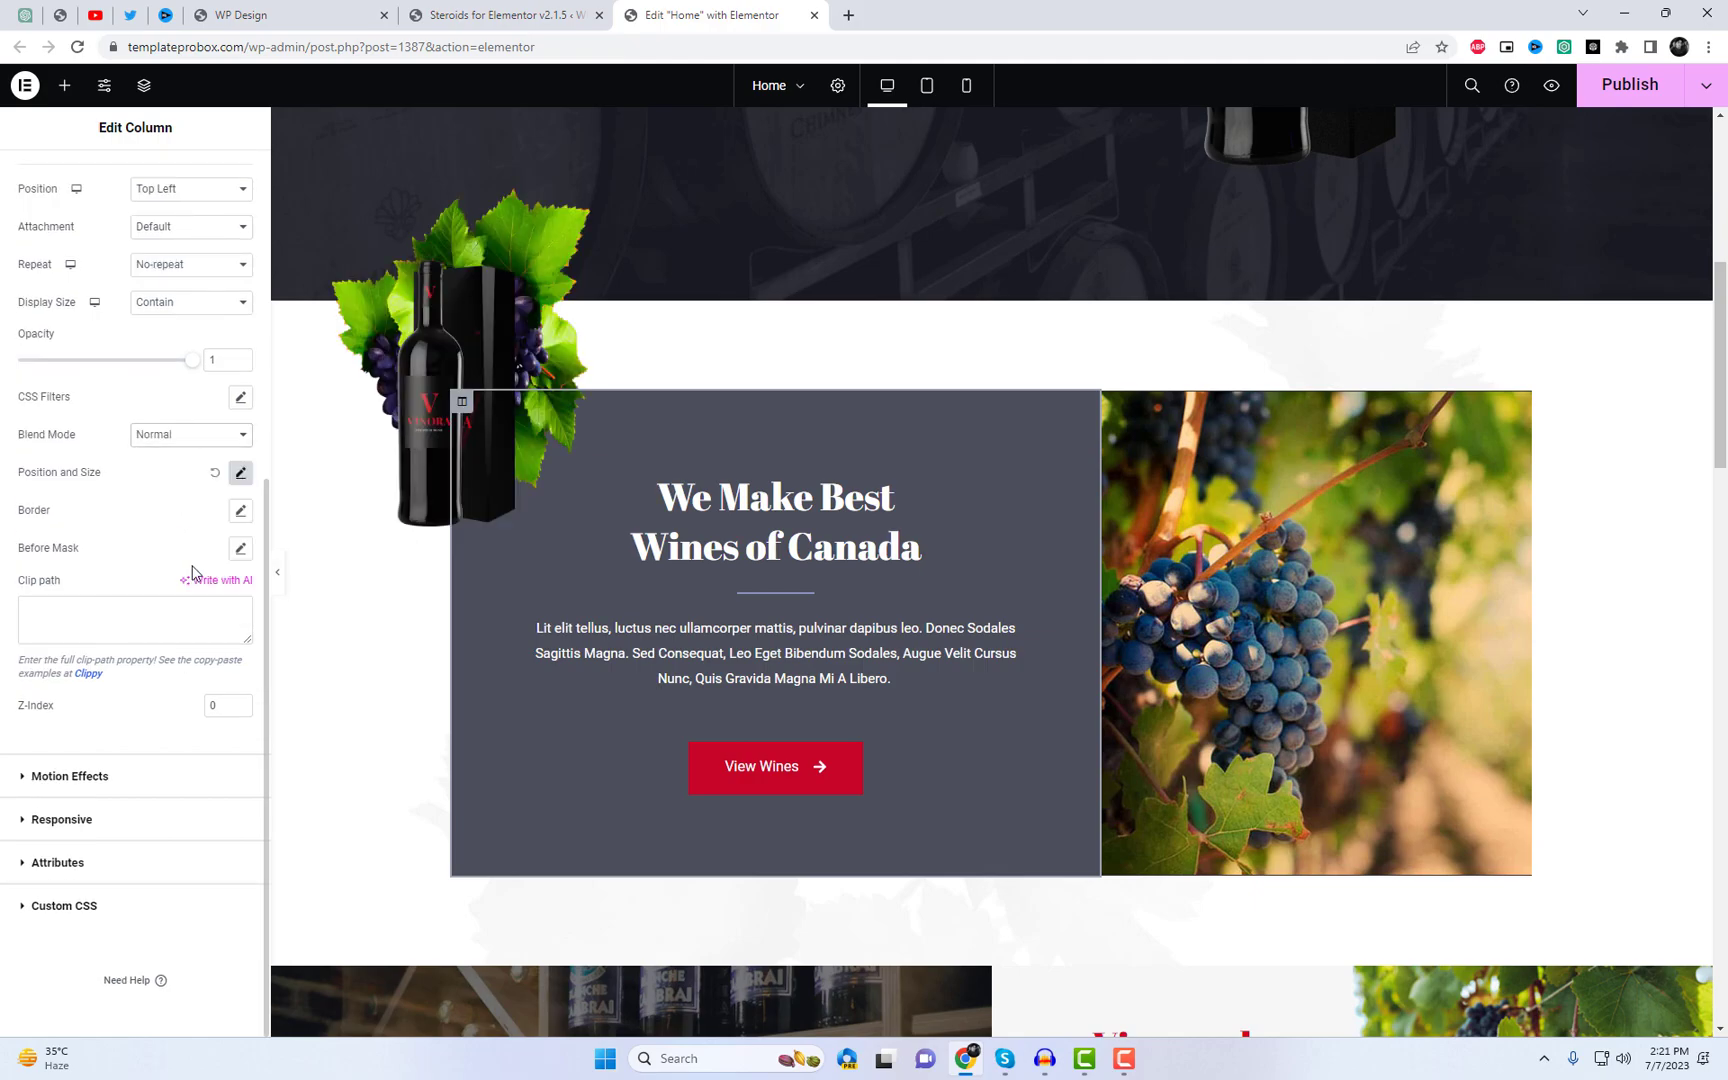
pyautogui.scroll(4, 210, 692)
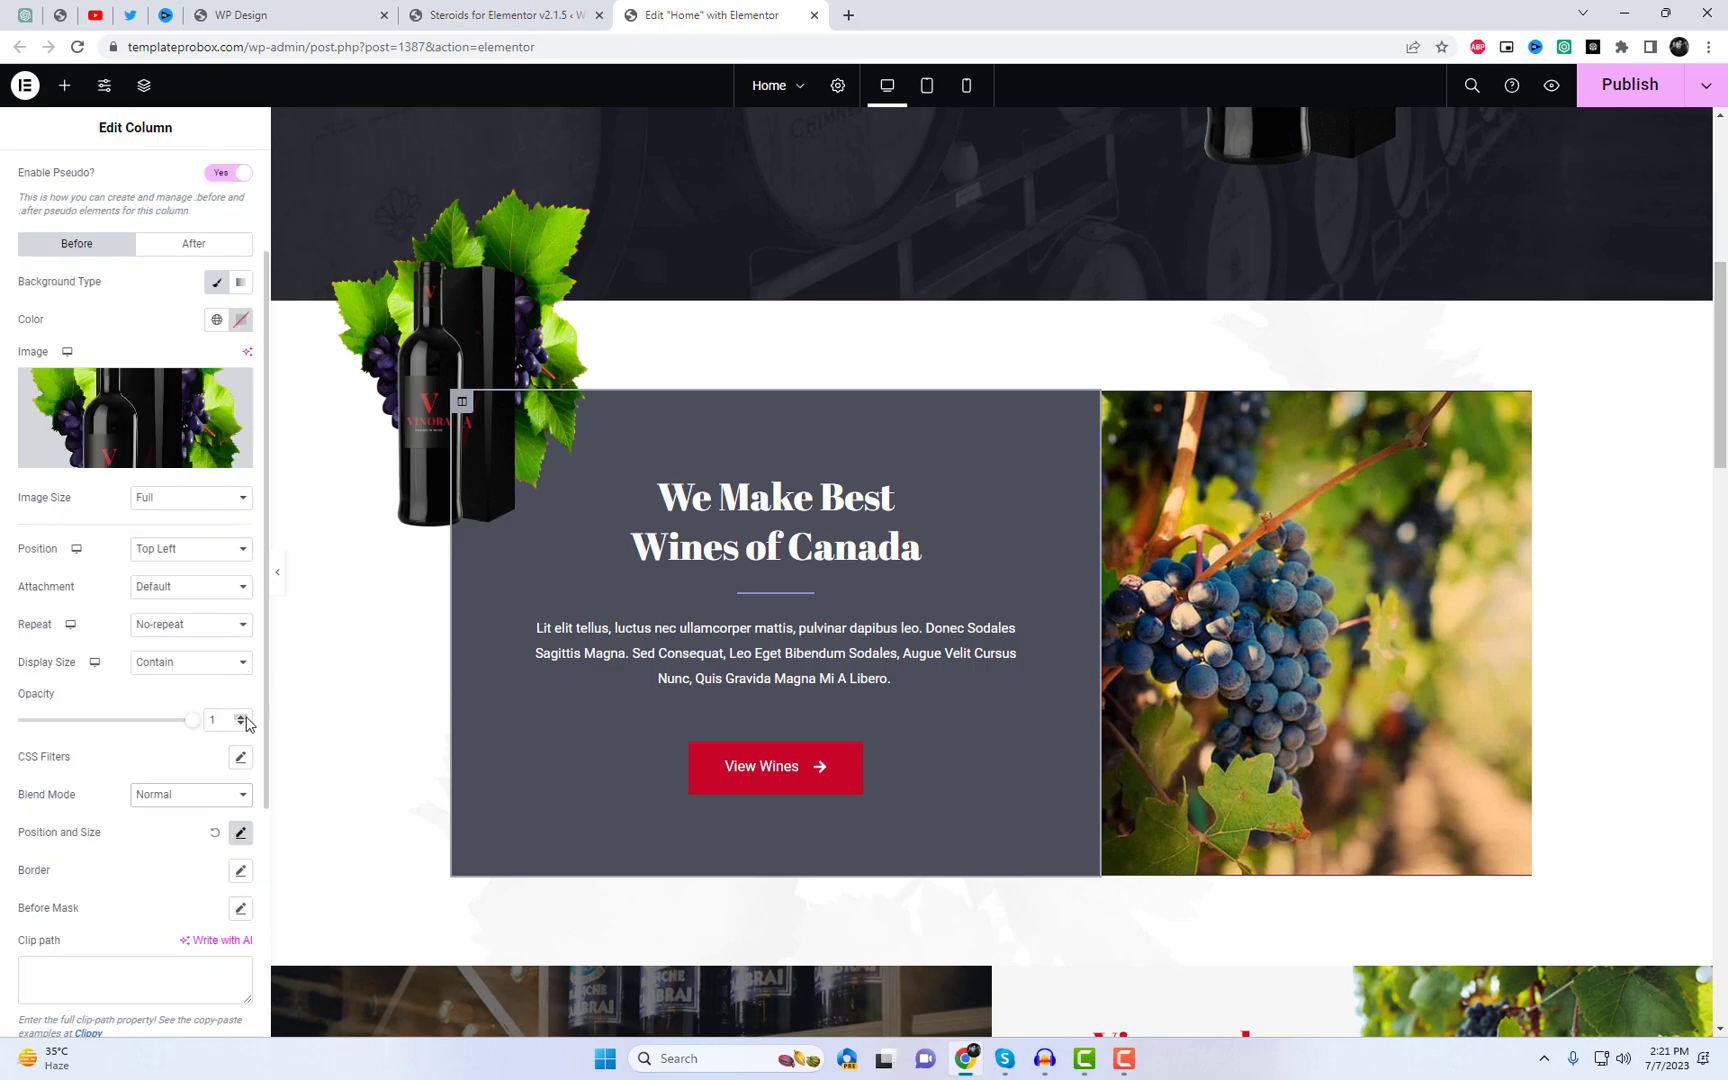
pyautogui.scroll(-2, 247, 724)
# Step: Reopen Position and Size and set the Before image width to 40%
pyautogui.click(241, 654)
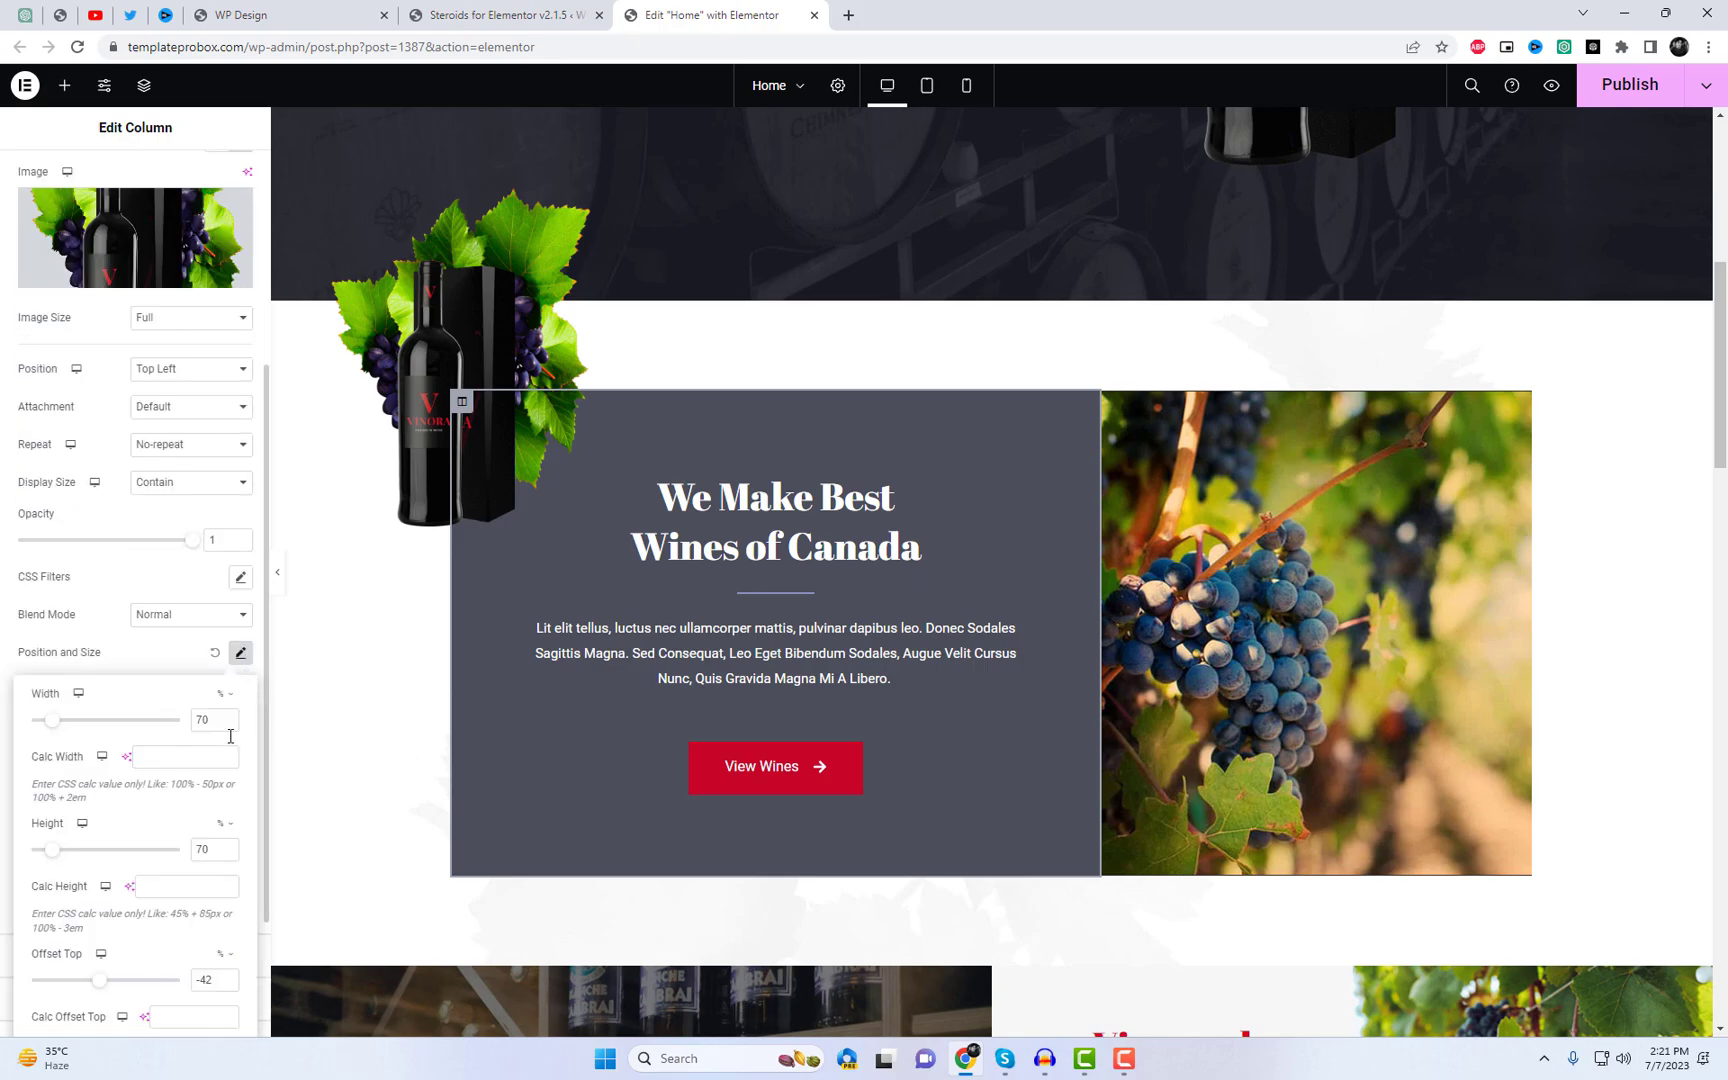
pyautogui.write('60')
pyautogui.write('40')
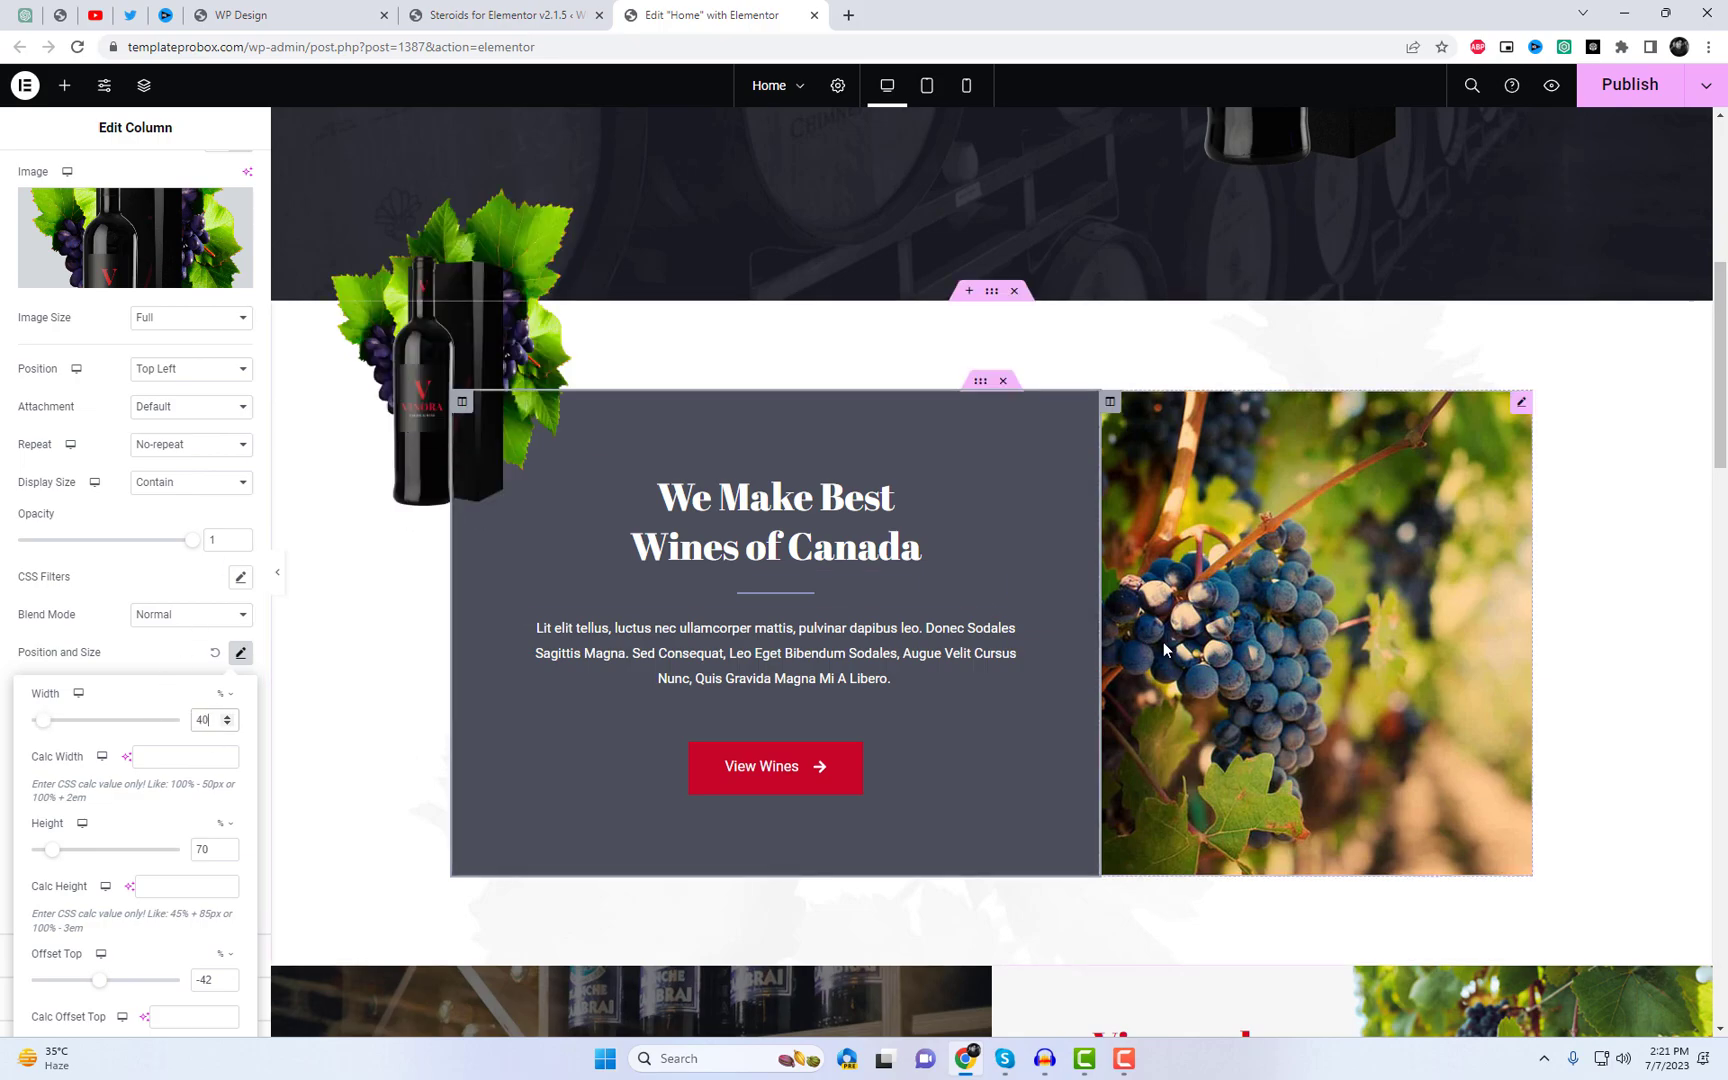
pyautogui.scroll(1, 583, 522)
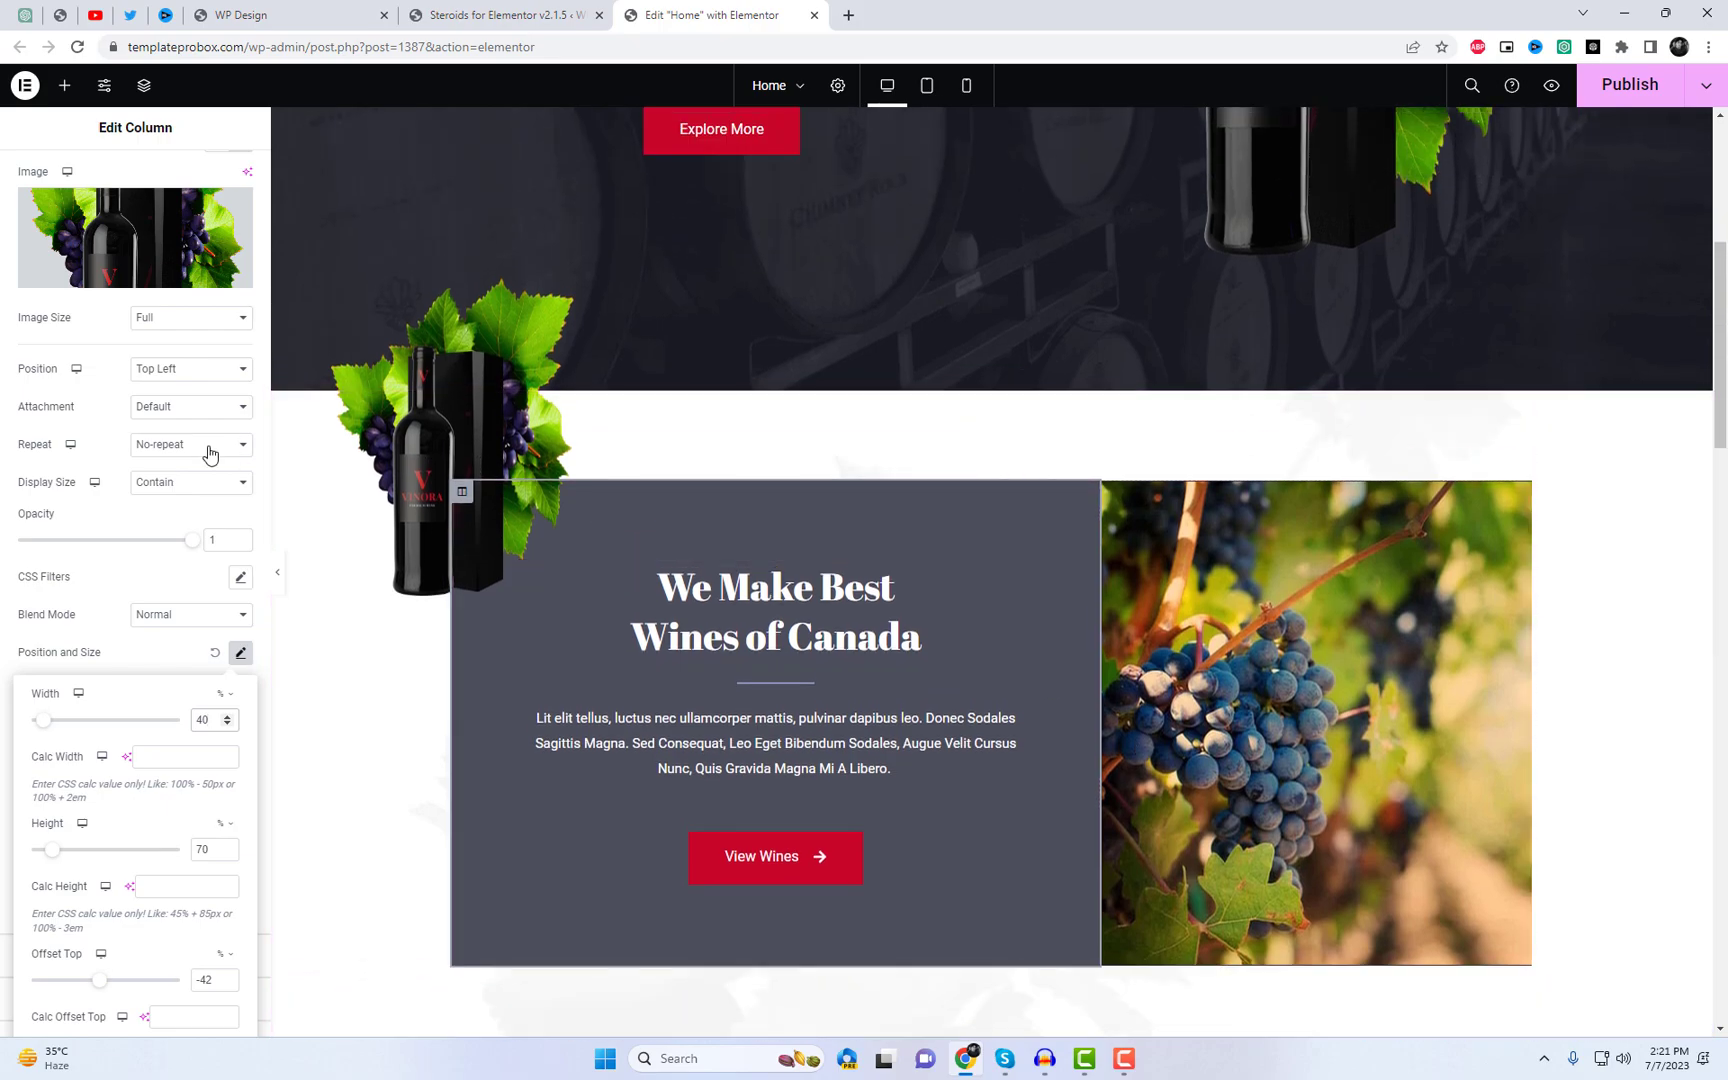
pyautogui.scroll(2, 190, 420)
pyautogui.click(190, 258)
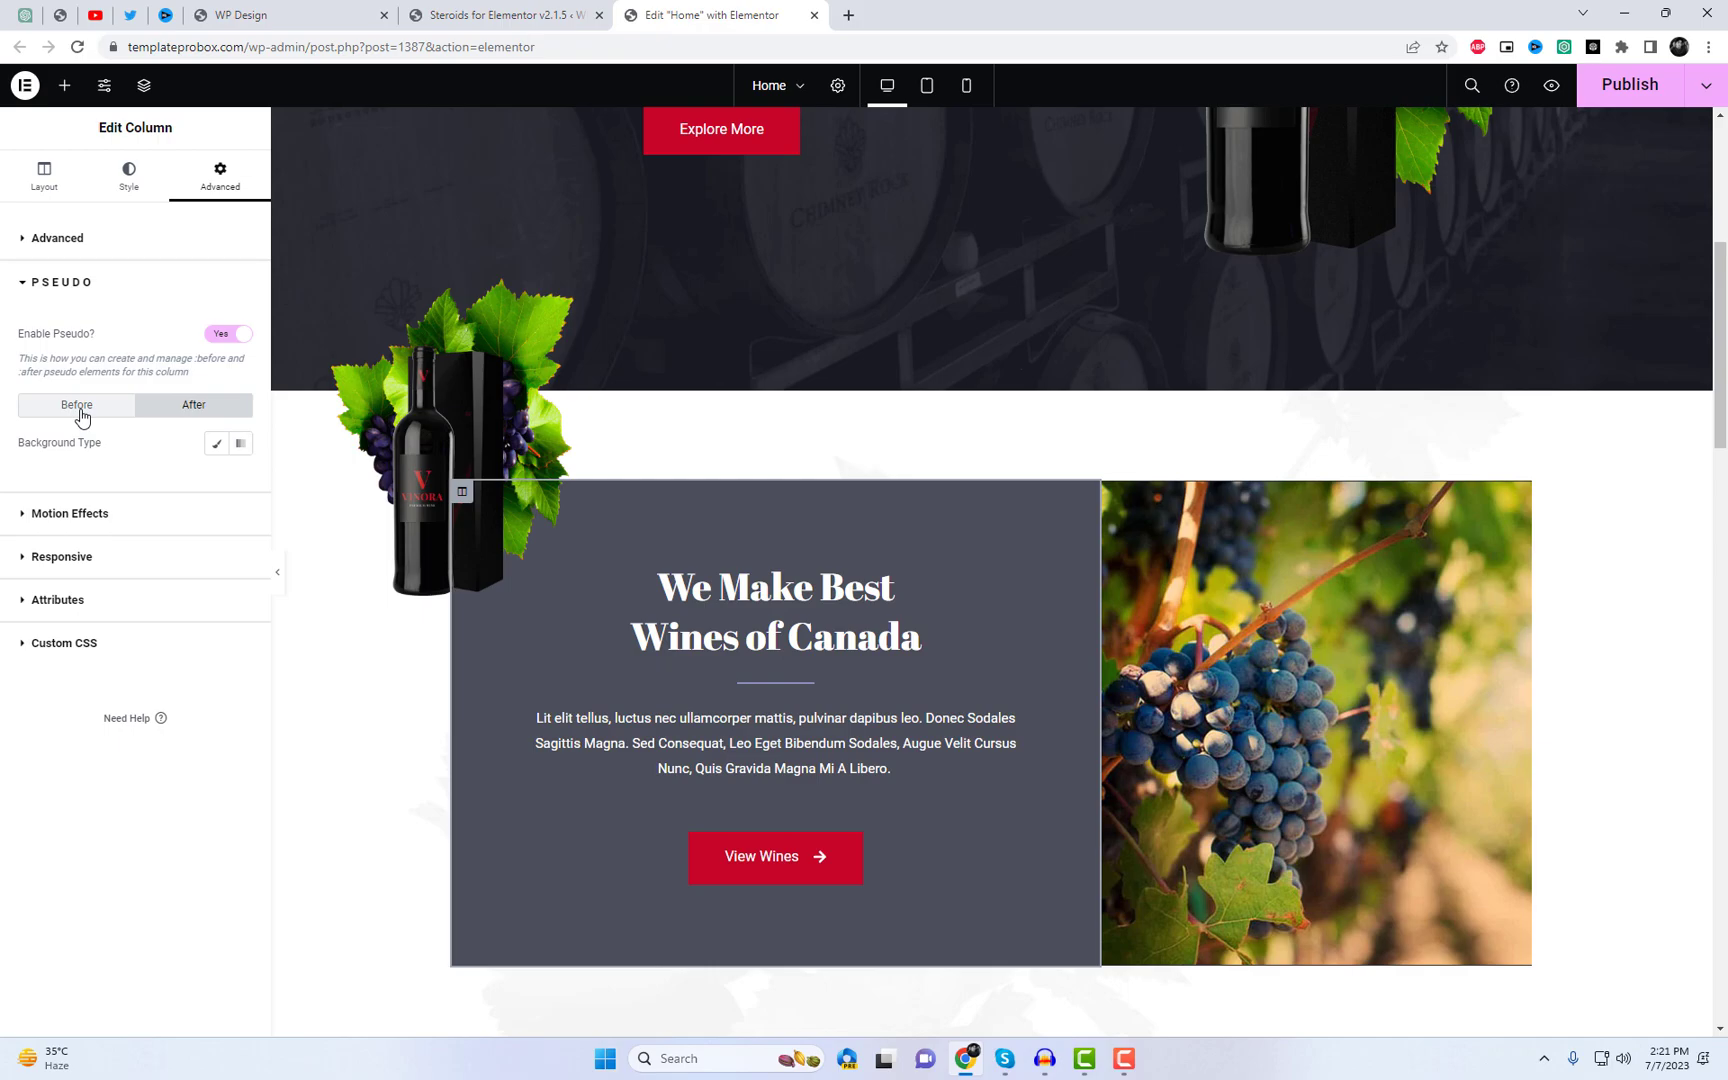
# Step: Give the After element a Classic background using grapes.png from the Media Library
pyautogui.click(211, 444)
pyautogui.click(177, 563)
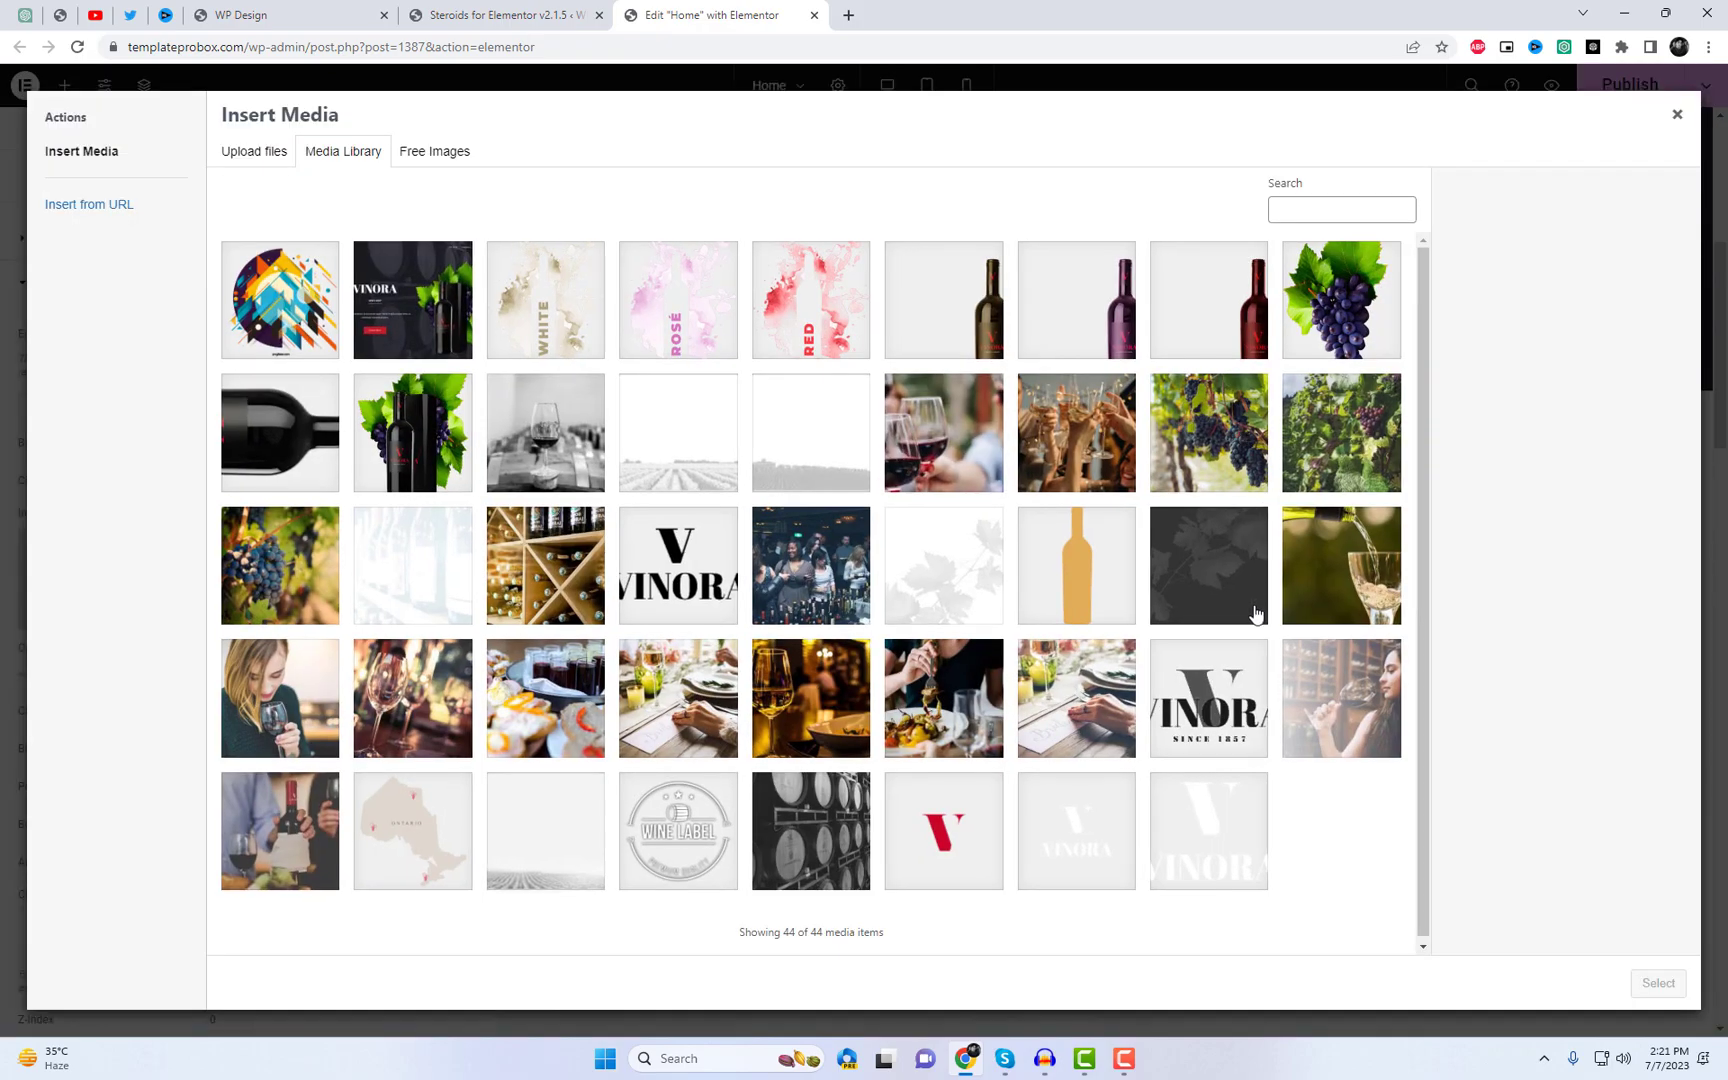
pyautogui.scroll(-1, 1257, 614)
pyautogui.click(1348, 333)
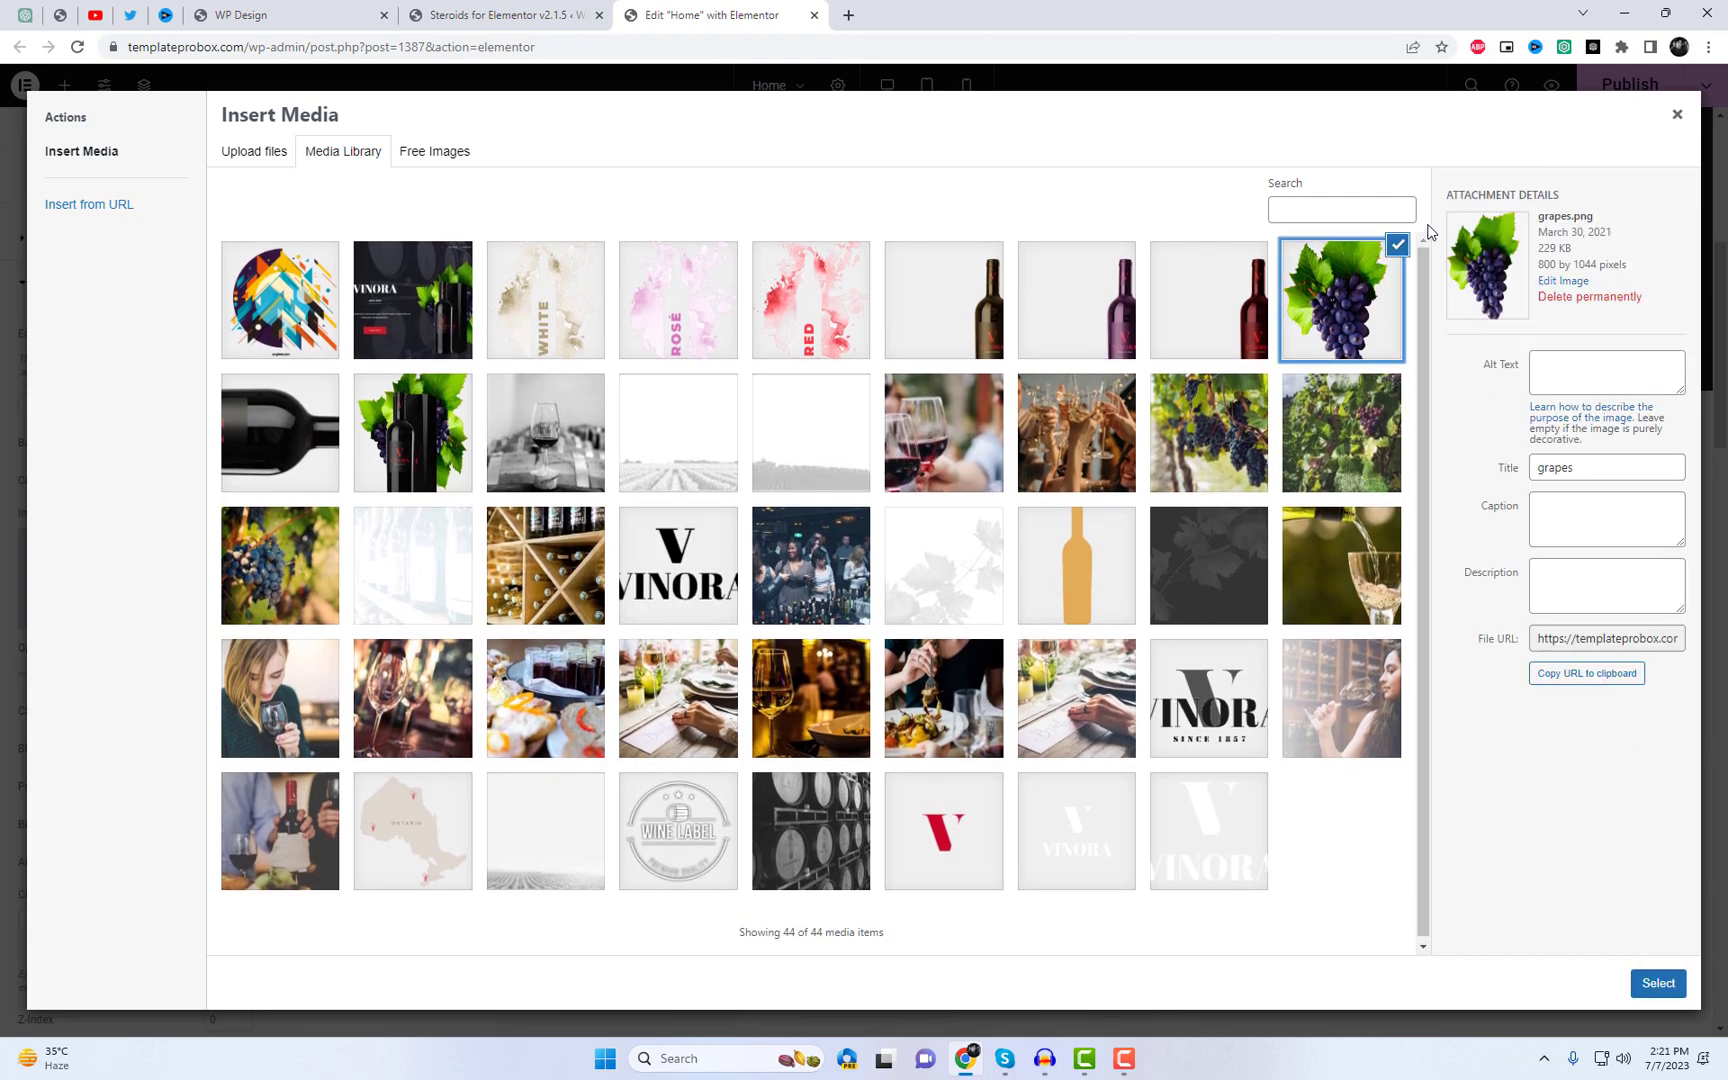
pyautogui.click(1658, 983)
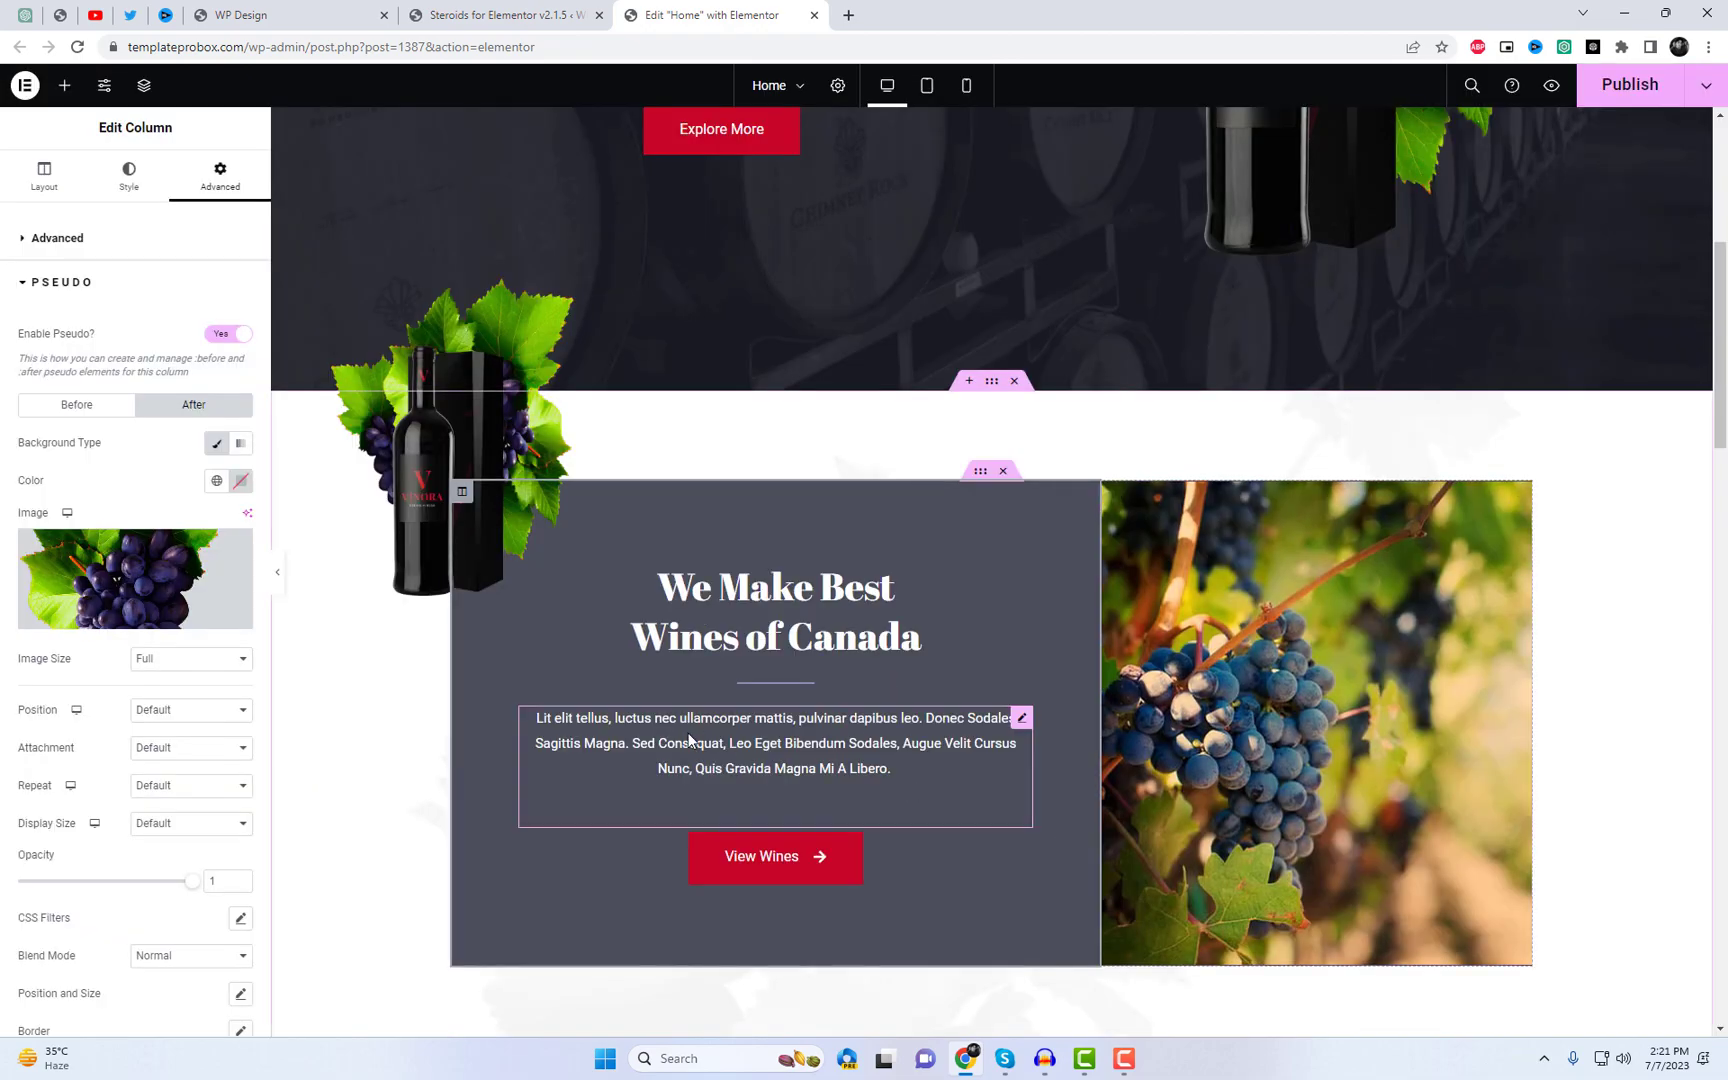
pyautogui.scroll(-1, 801, 733)
# Step: Set the After grapes image to Top Right, default attachment, No-repeat and Contain
pyautogui.scroll(-2, 196, 619)
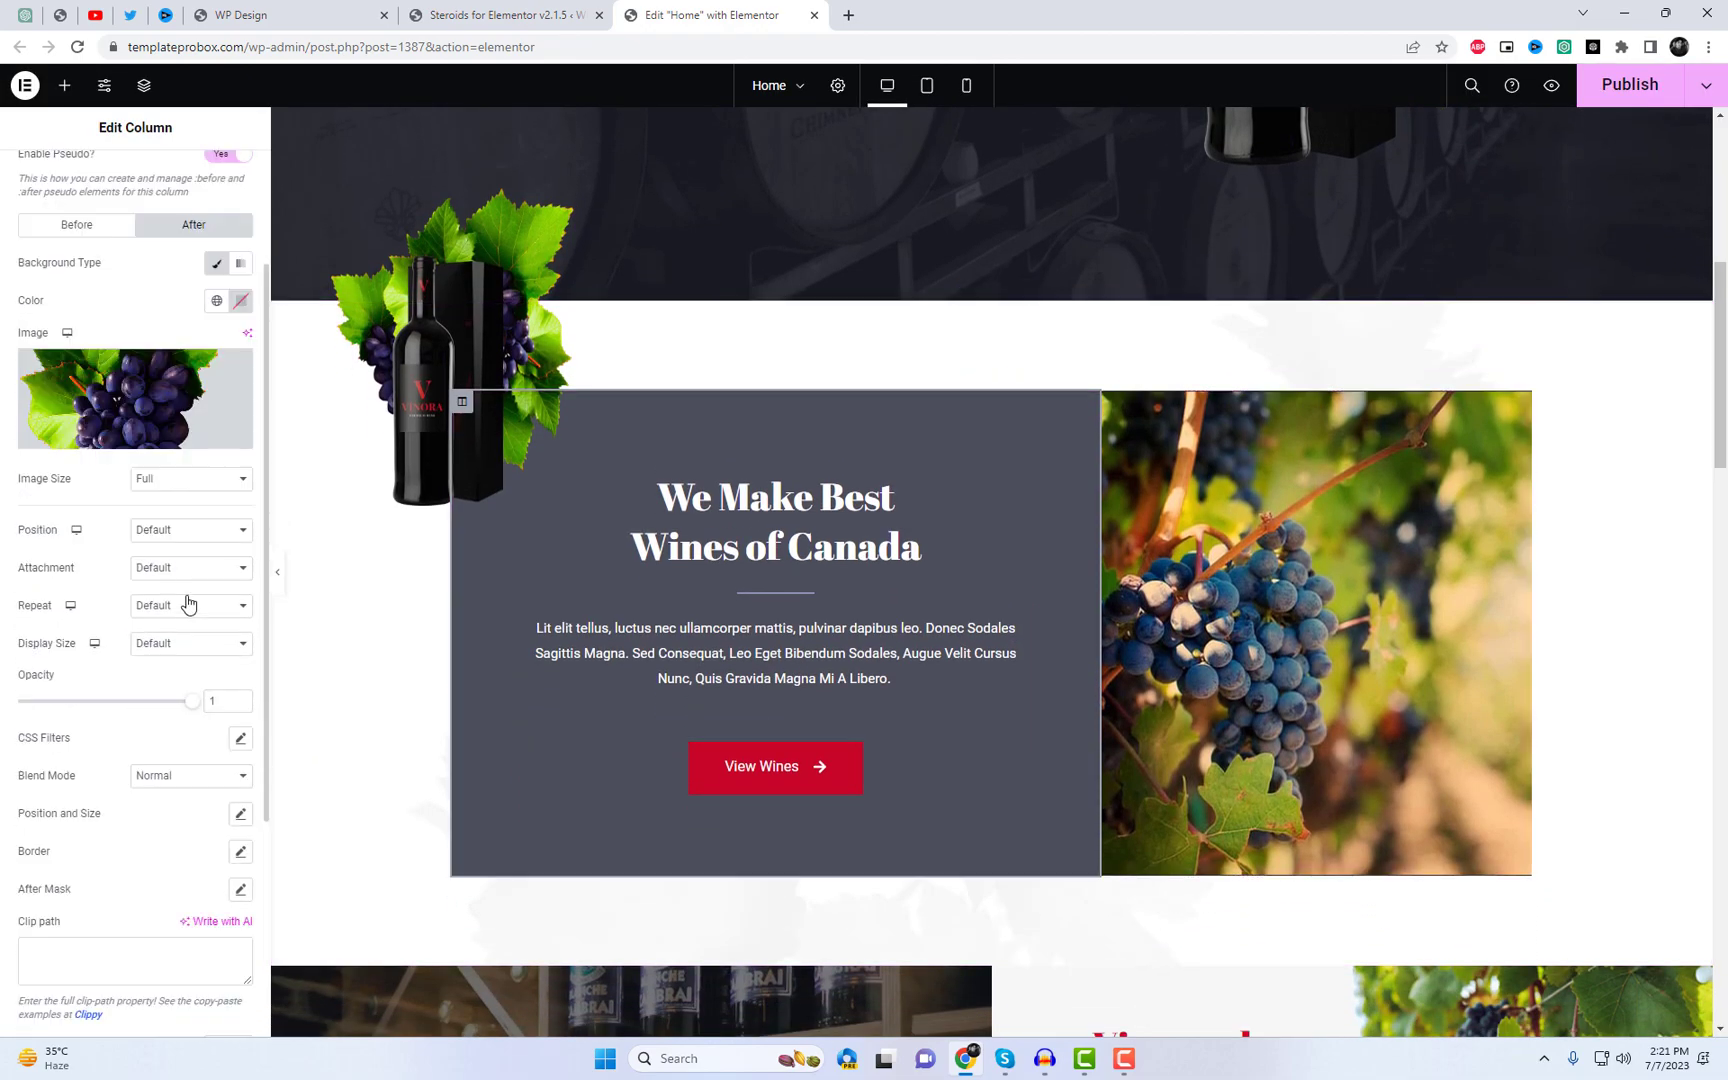
pyautogui.click(173, 535)
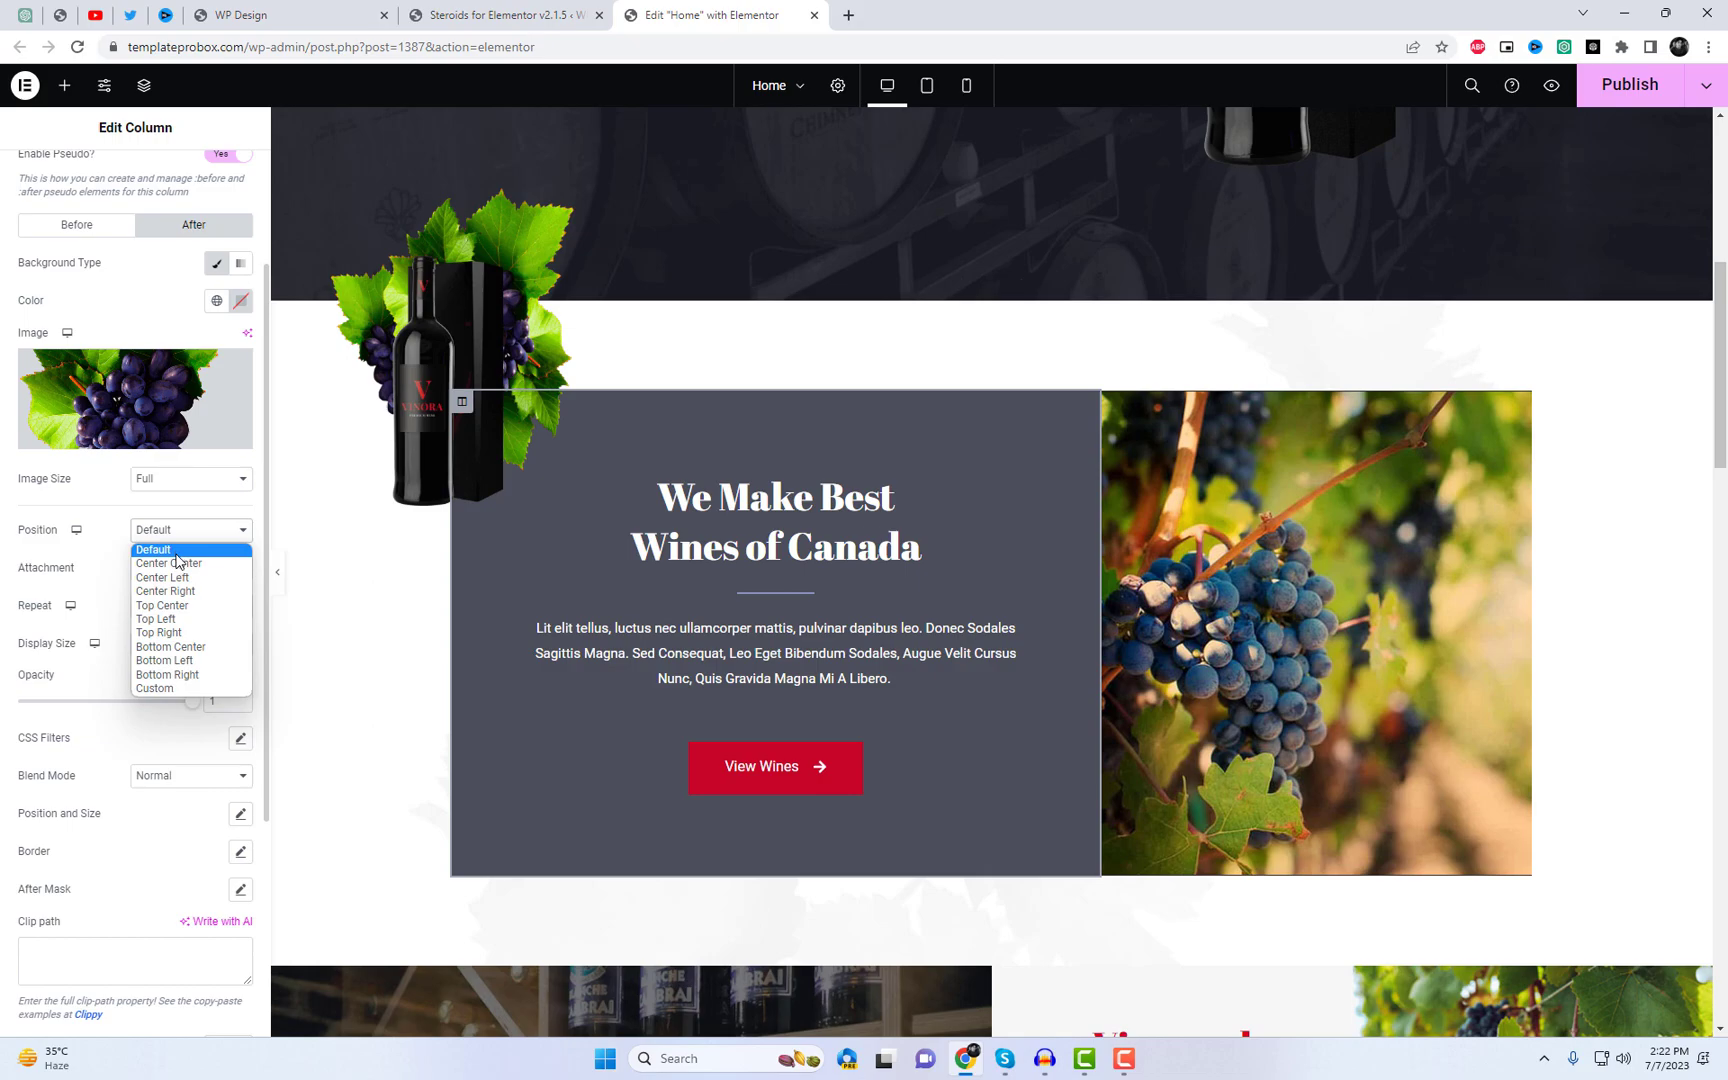
pyautogui.click(190, 632)
pyautogui.click(191, 569)
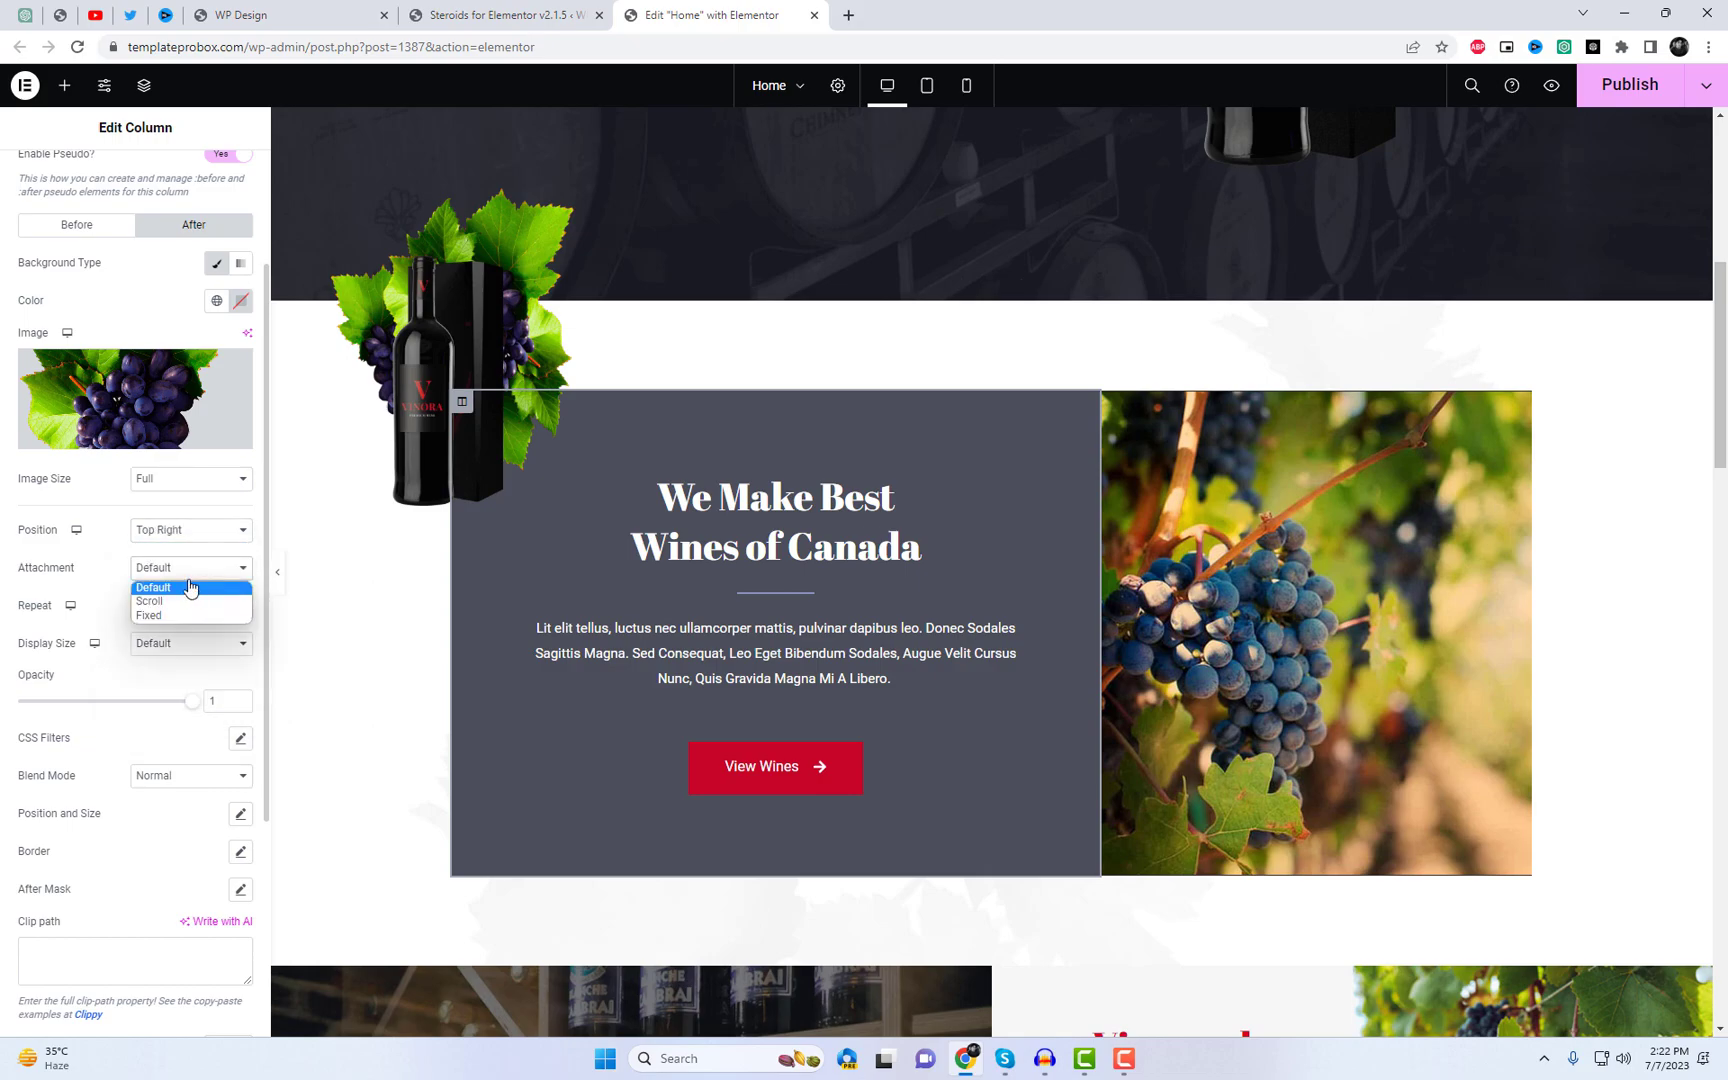
pyautogui.click(190, 587)
pyautogui.click(185, 605)
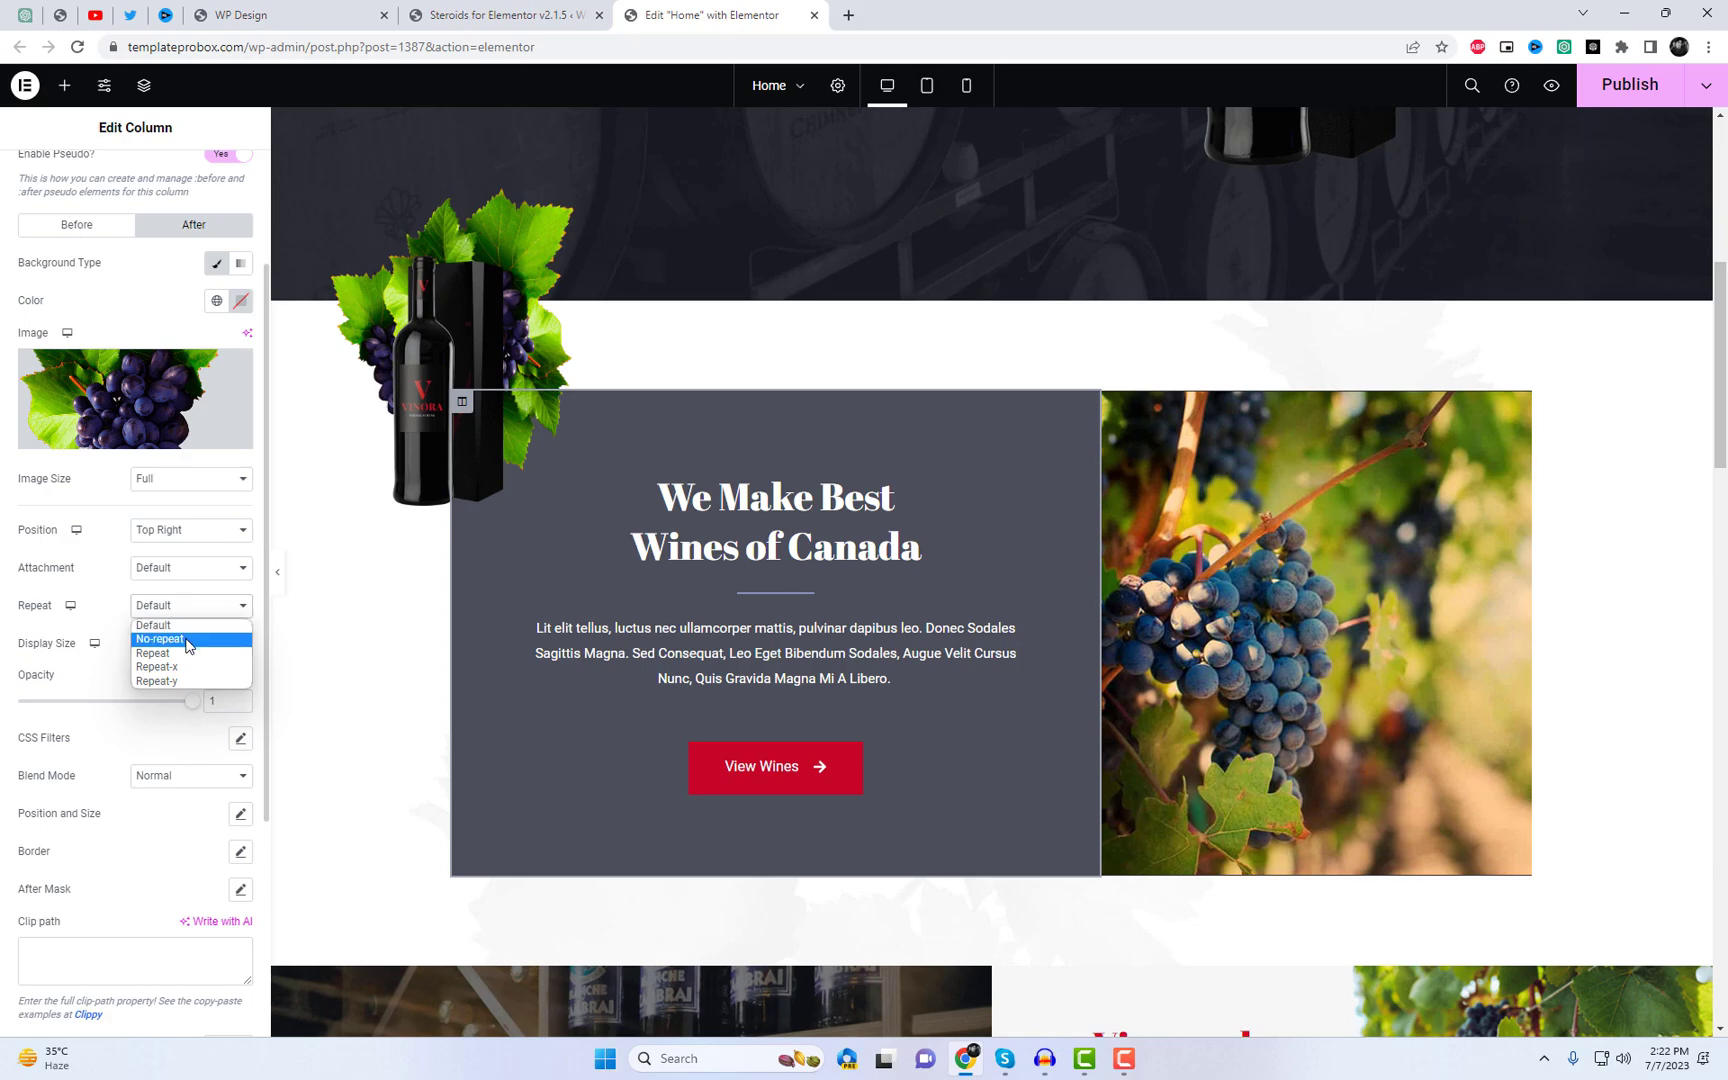
pyautogui.click(186, 640)
pyautogui.click(187, 644)
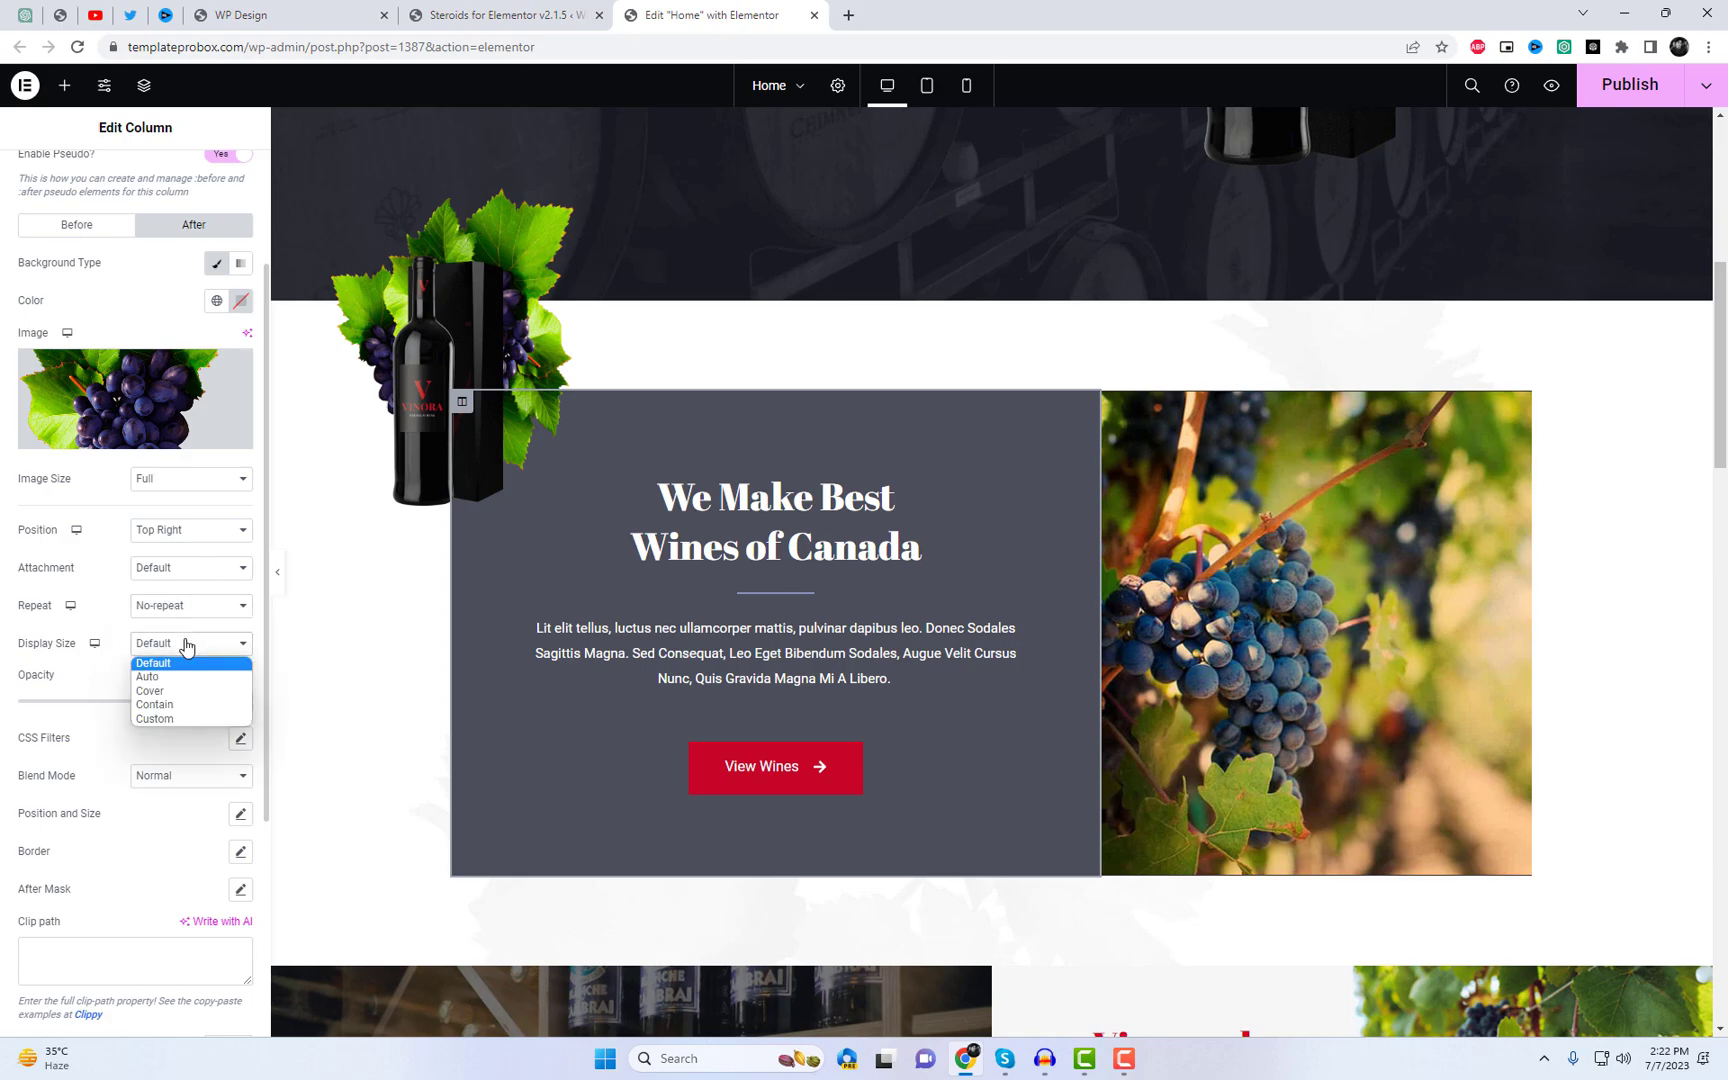
pyautogui.click(190, 702)
pyautogui.scroll(-2, 190, 704)
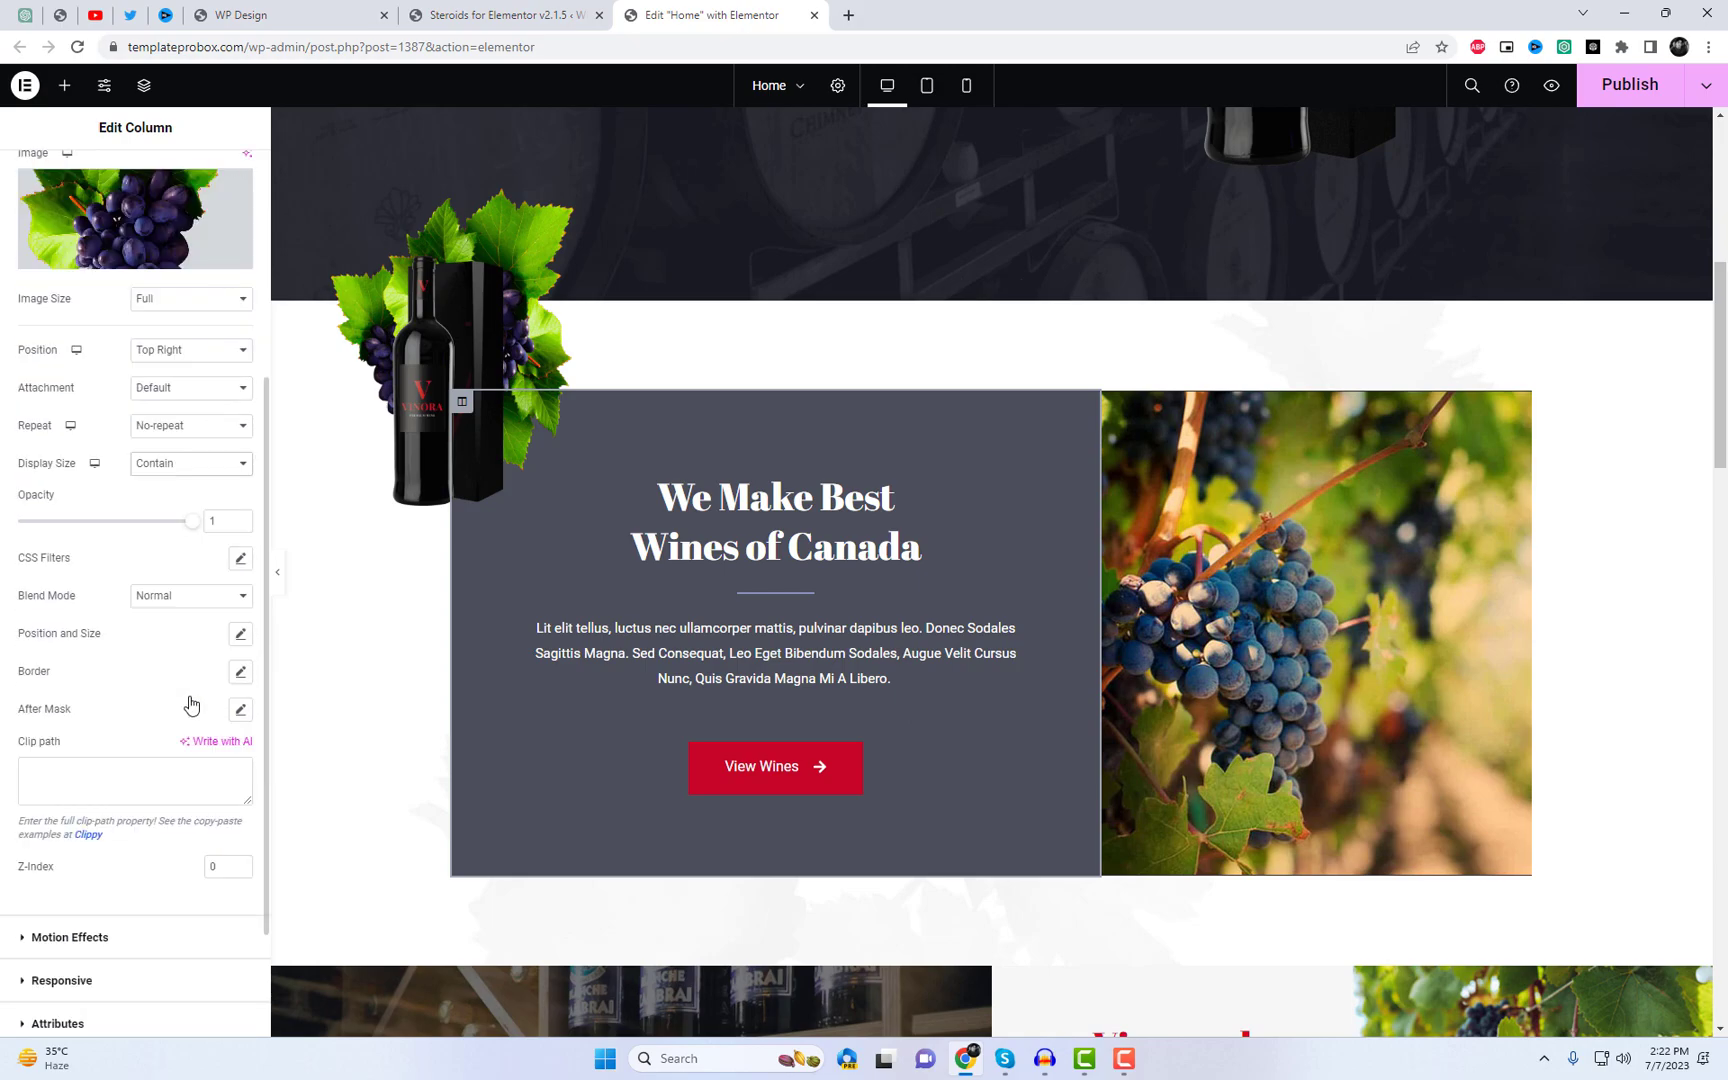
# Step: Make the grapes image 100% wide, offset 67% from the top and 79% from the left
pyautogui.click(240, 635)
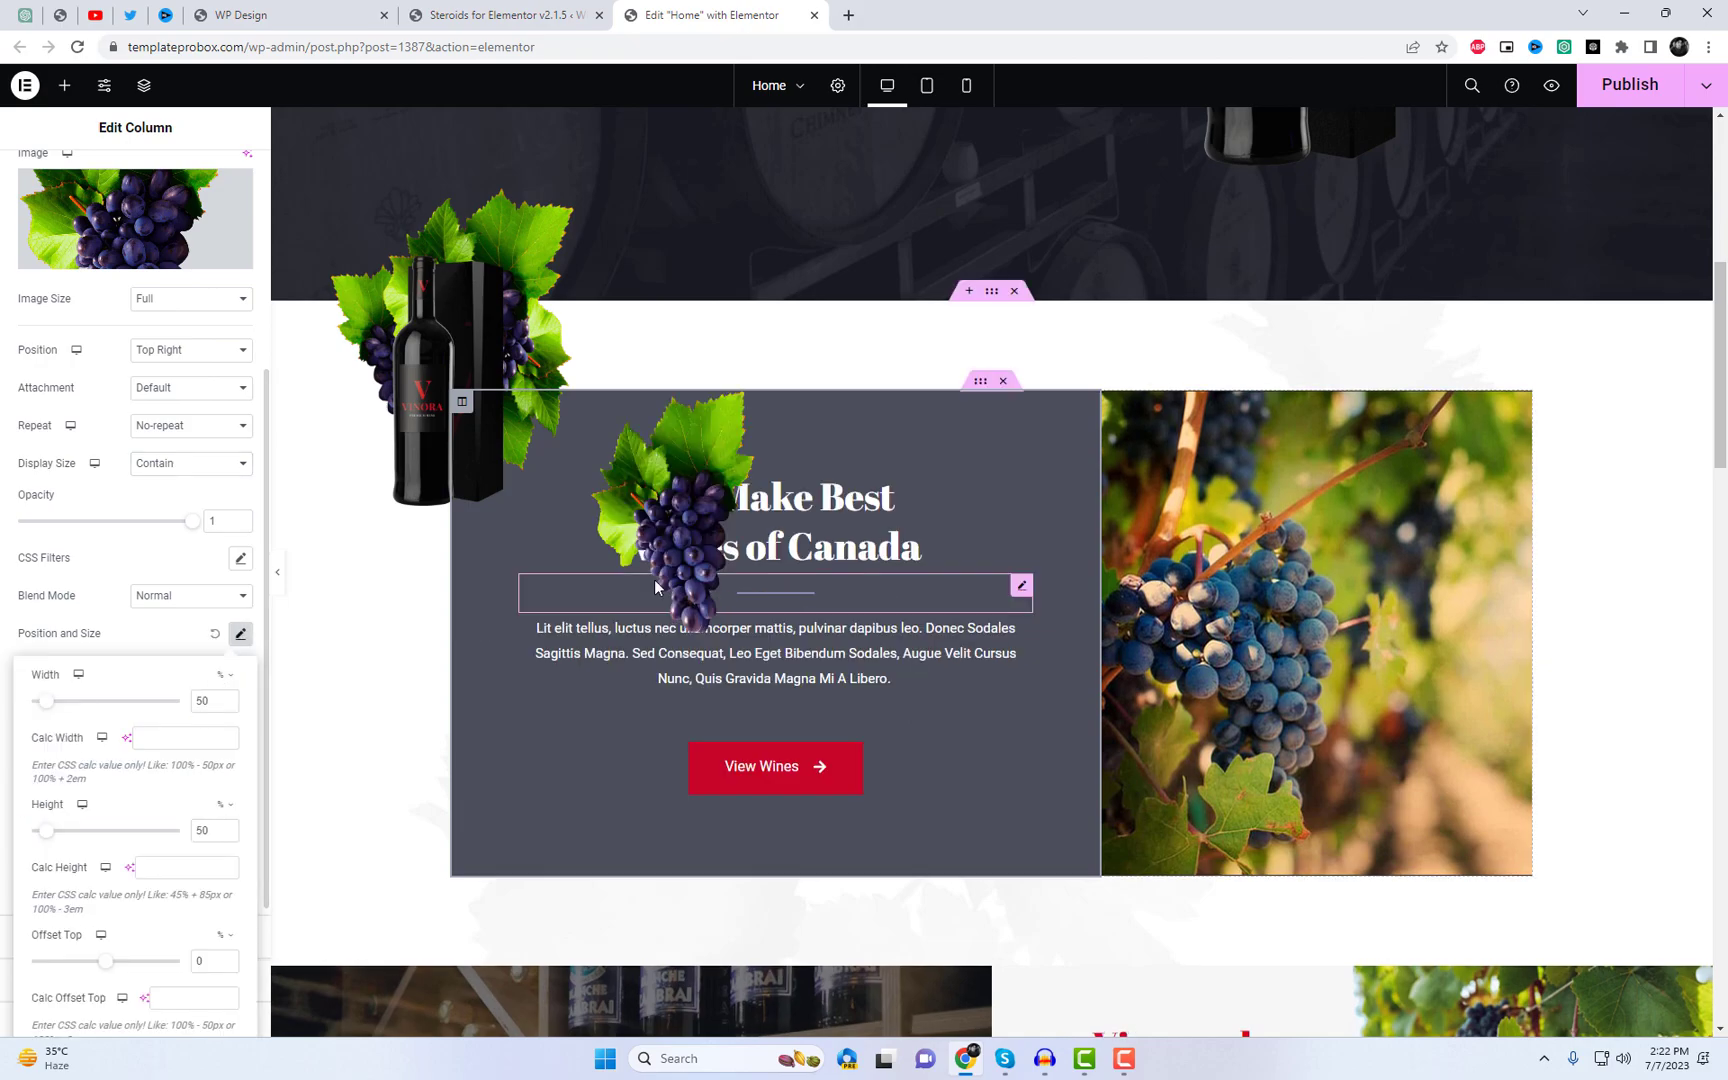
pyautogui.scroll(-2, 201, 655)
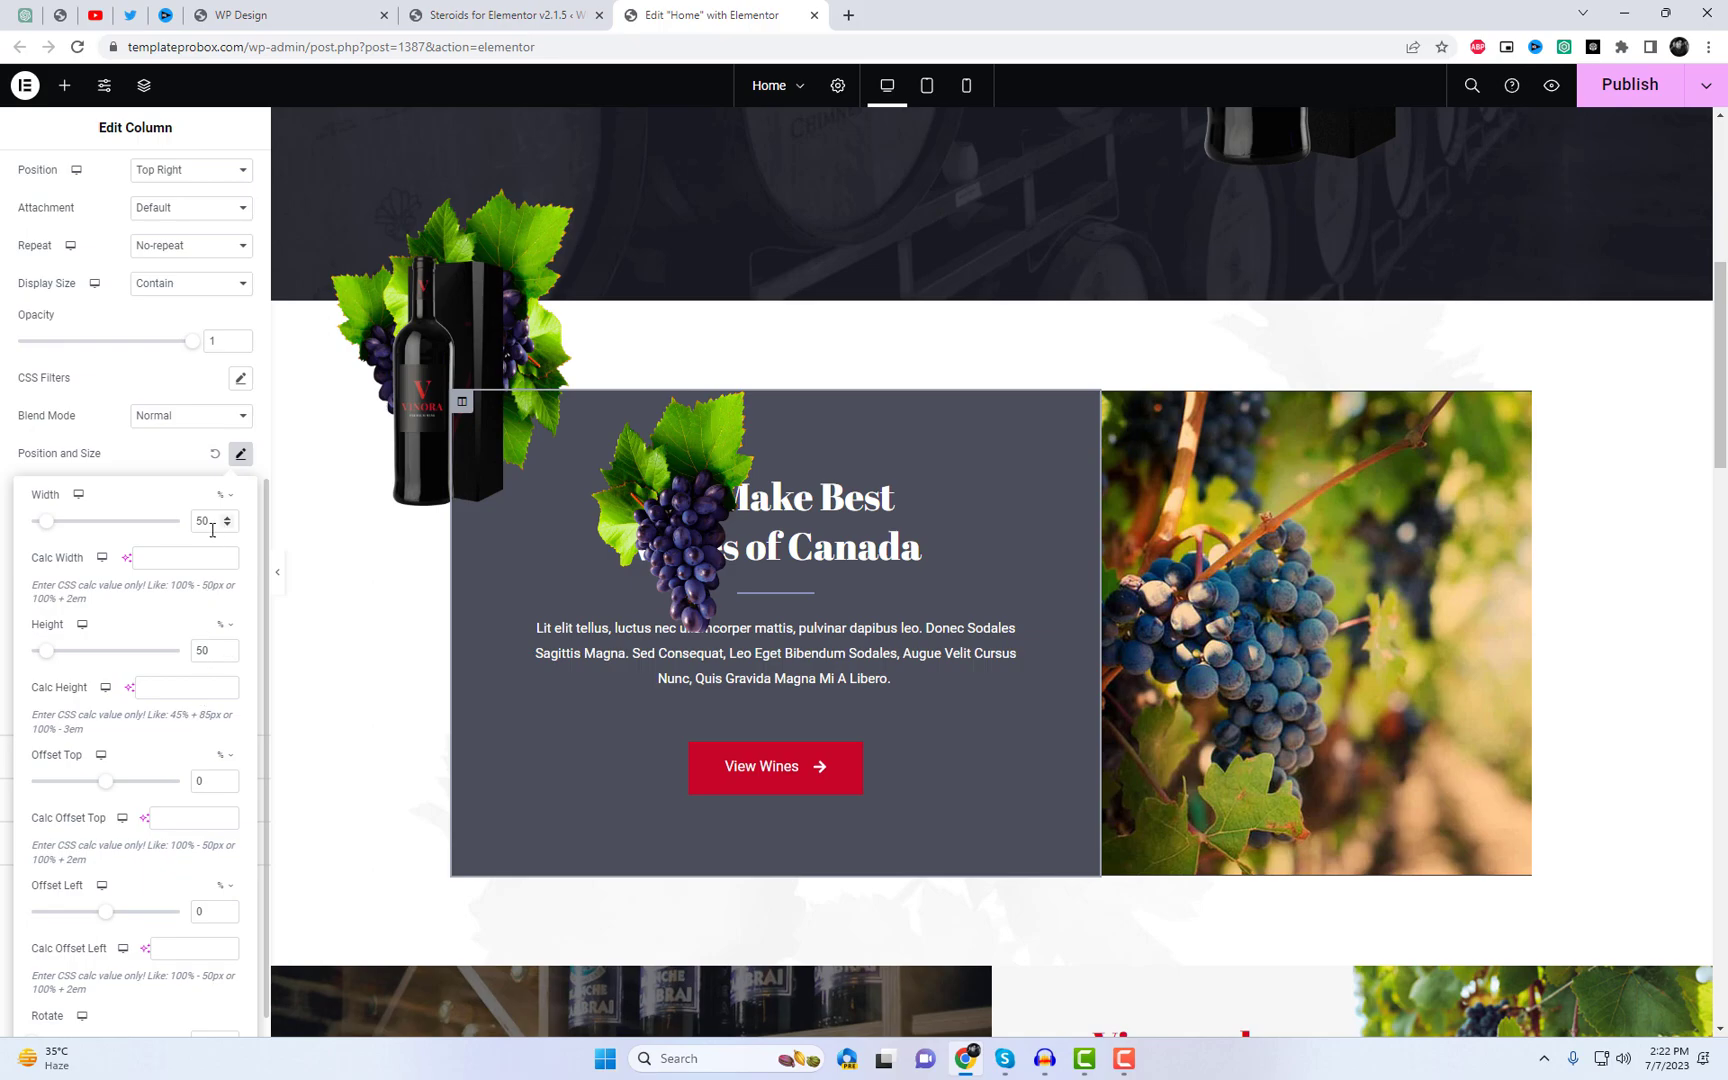
pyautogui.write('100')
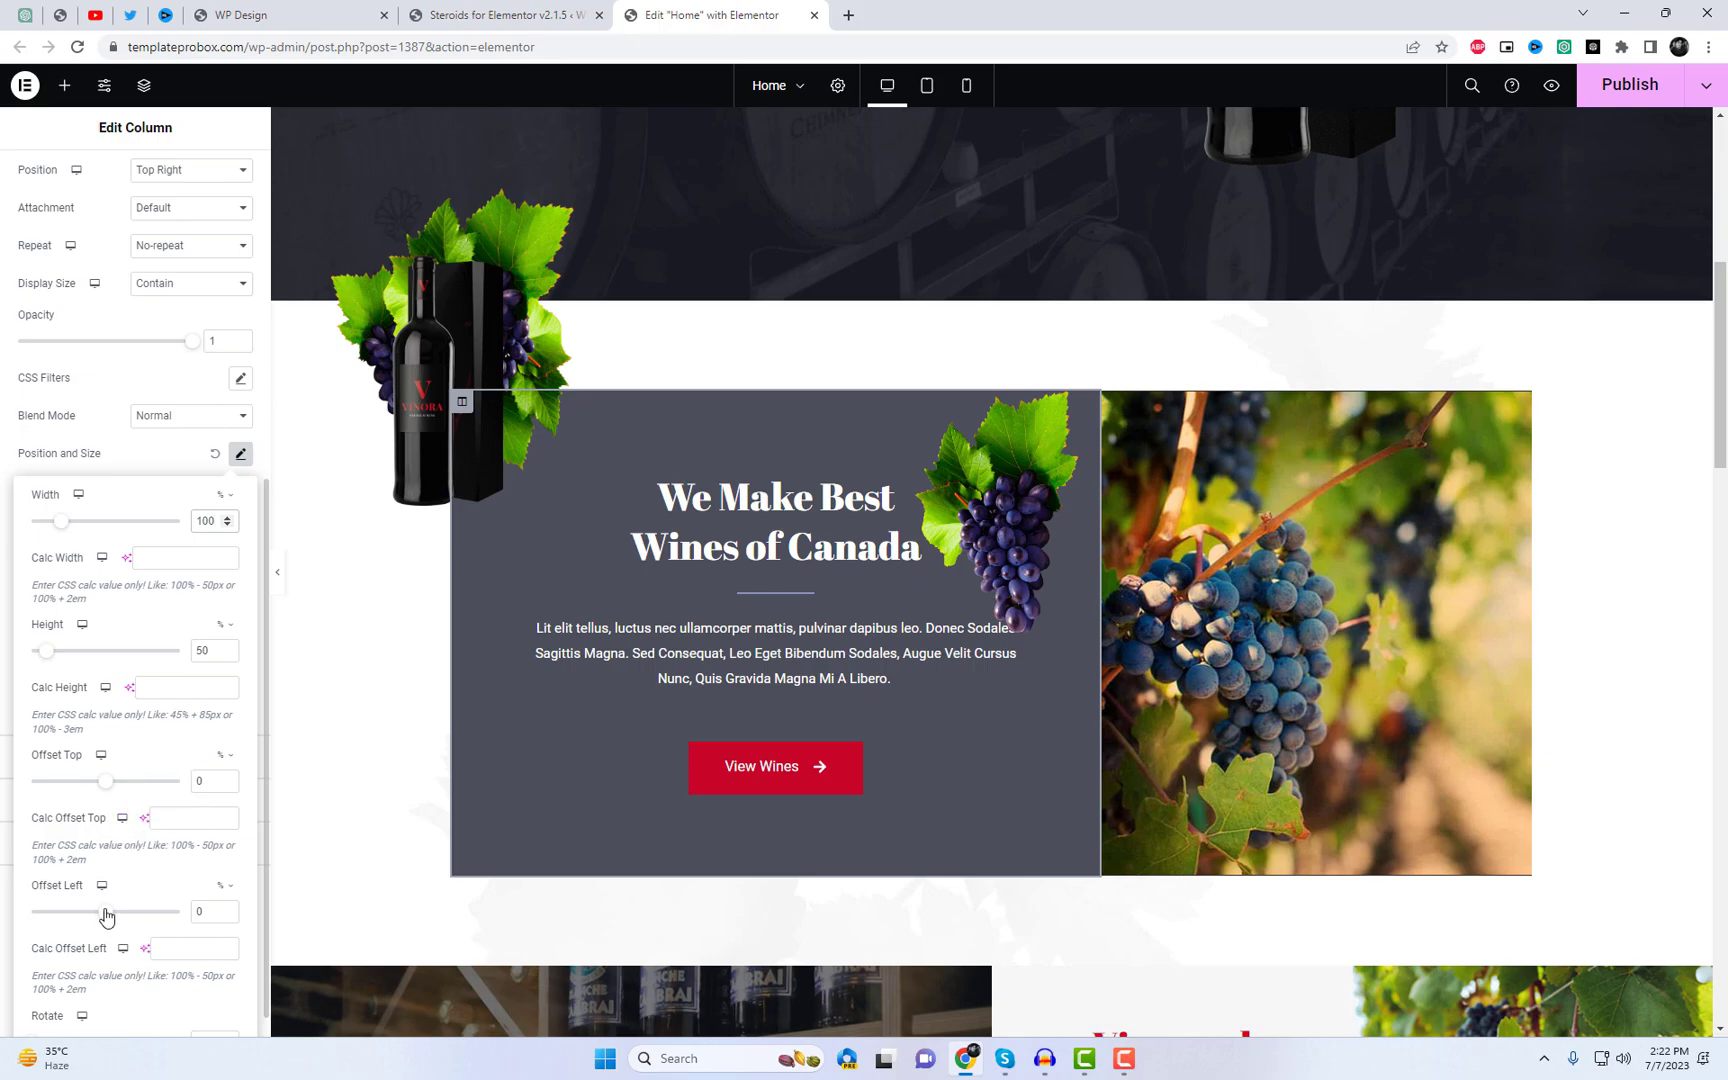
pyautogui.moveTo(104, 787); pyautogui.dragTo(119, 792)
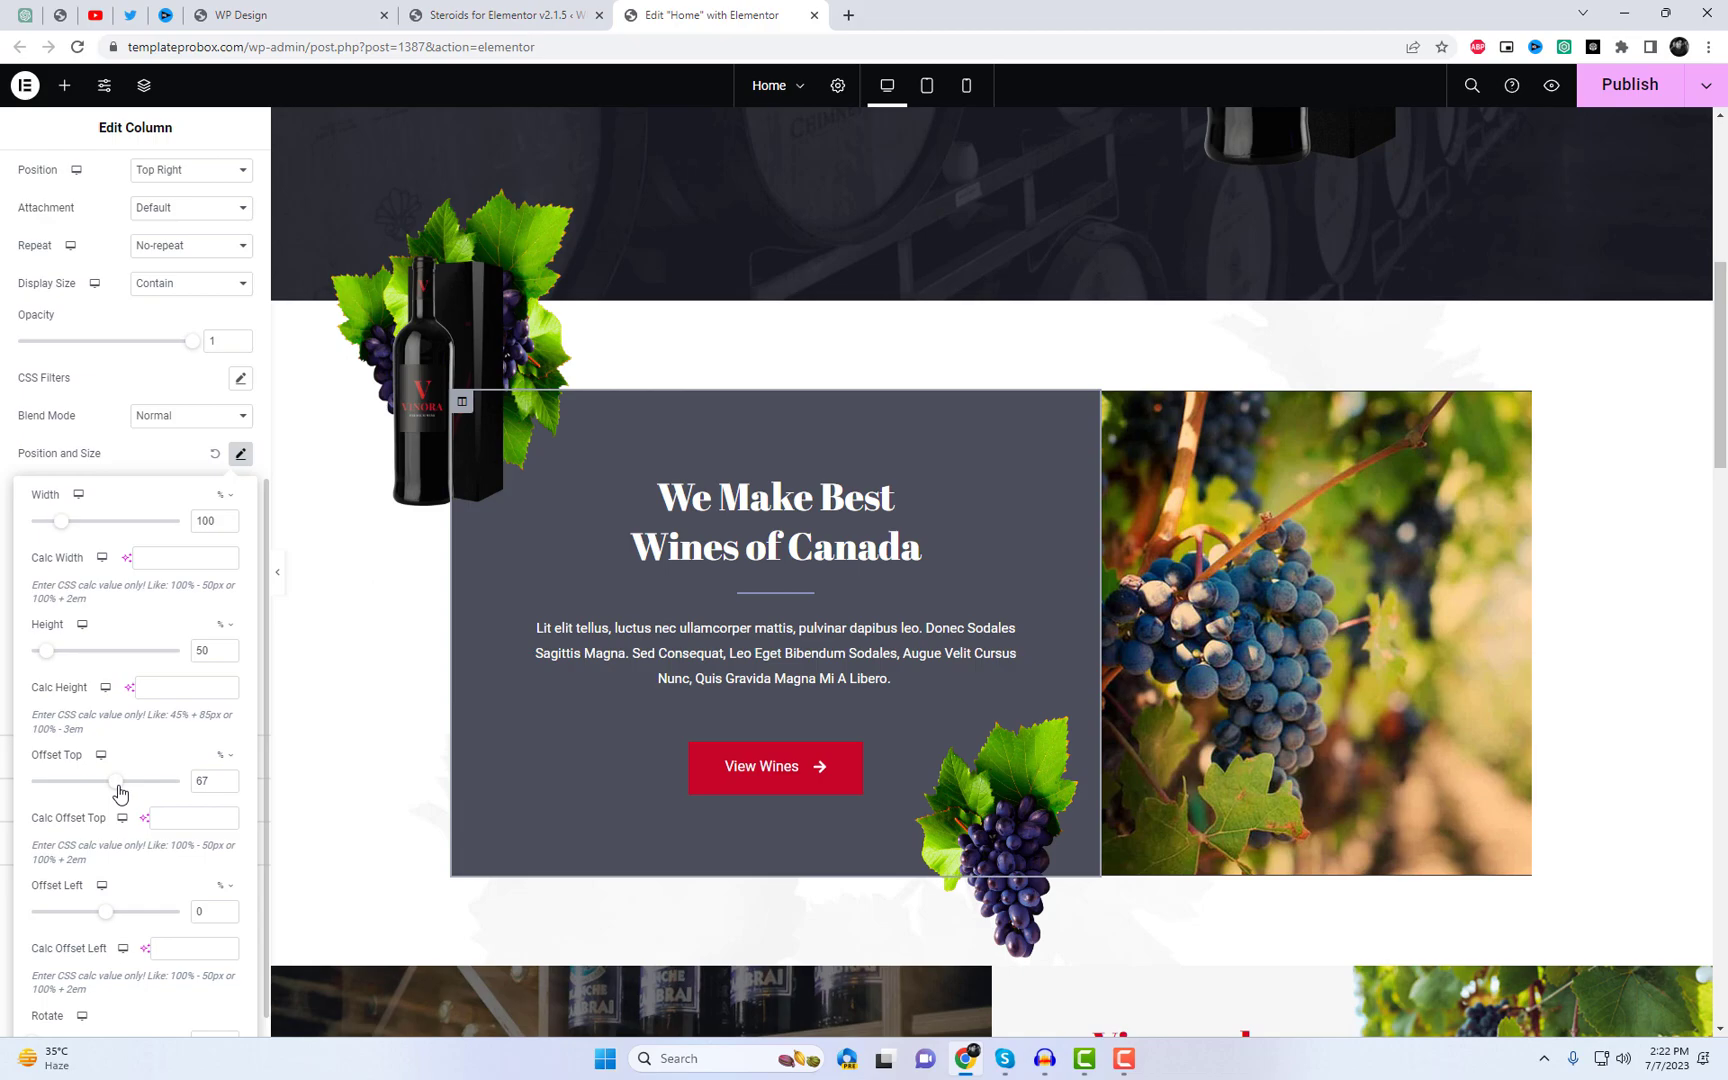
pyautogui.moveTo(106, 915); pyautogui.dragTo(113, 915)
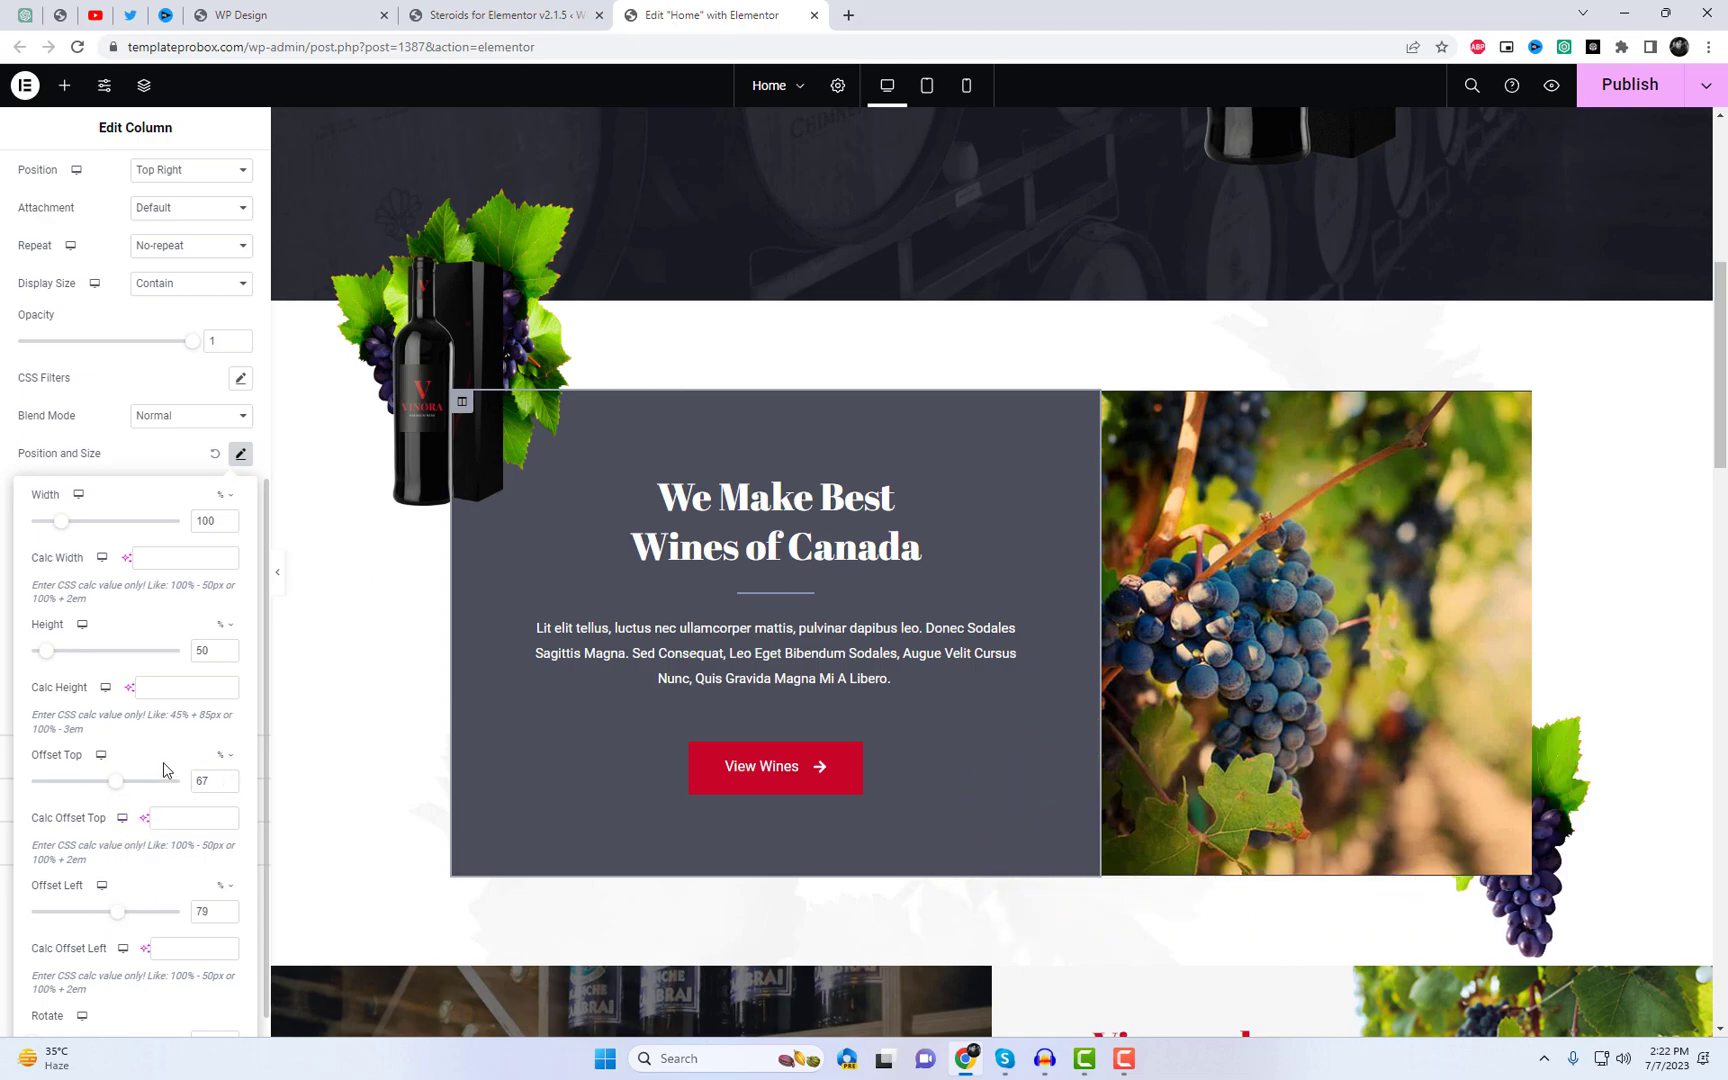
pyautogui.scroll(-1, 172, 770)
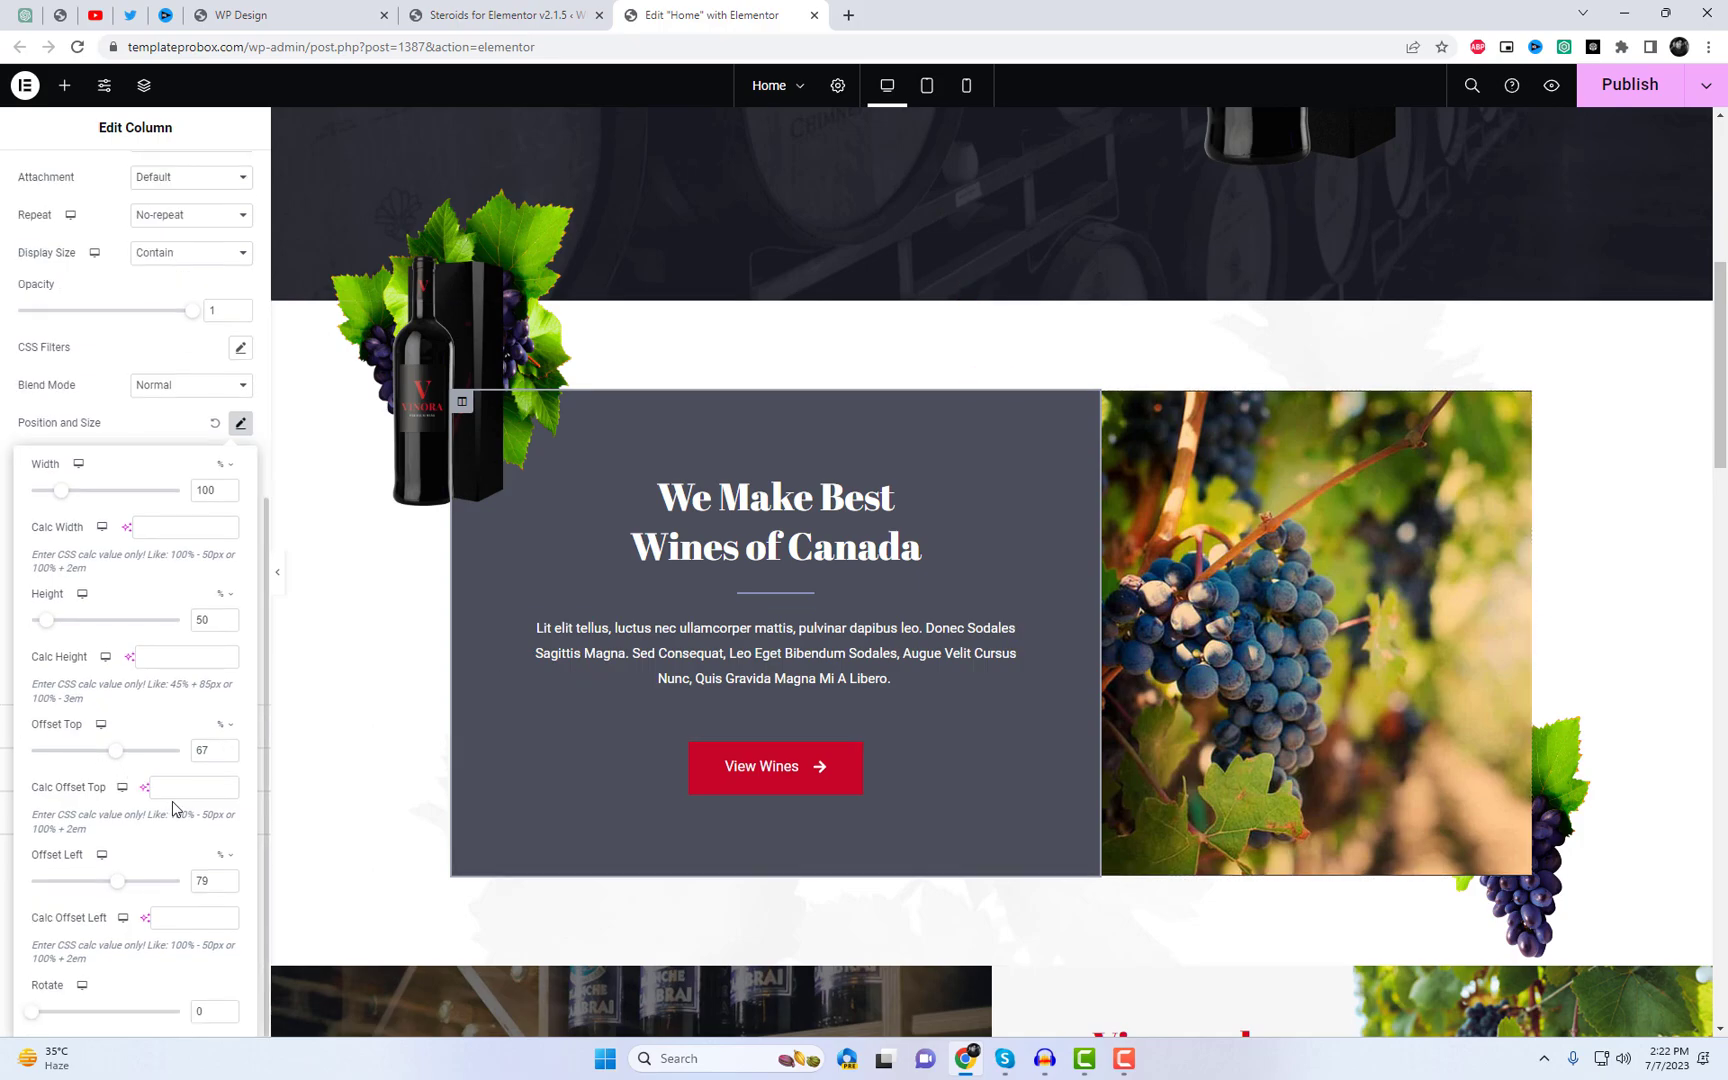
# Step: Set the grapes image's Rotate to 0 and the After element's Z-Index to 1
pyautogui.click(224, 1004)
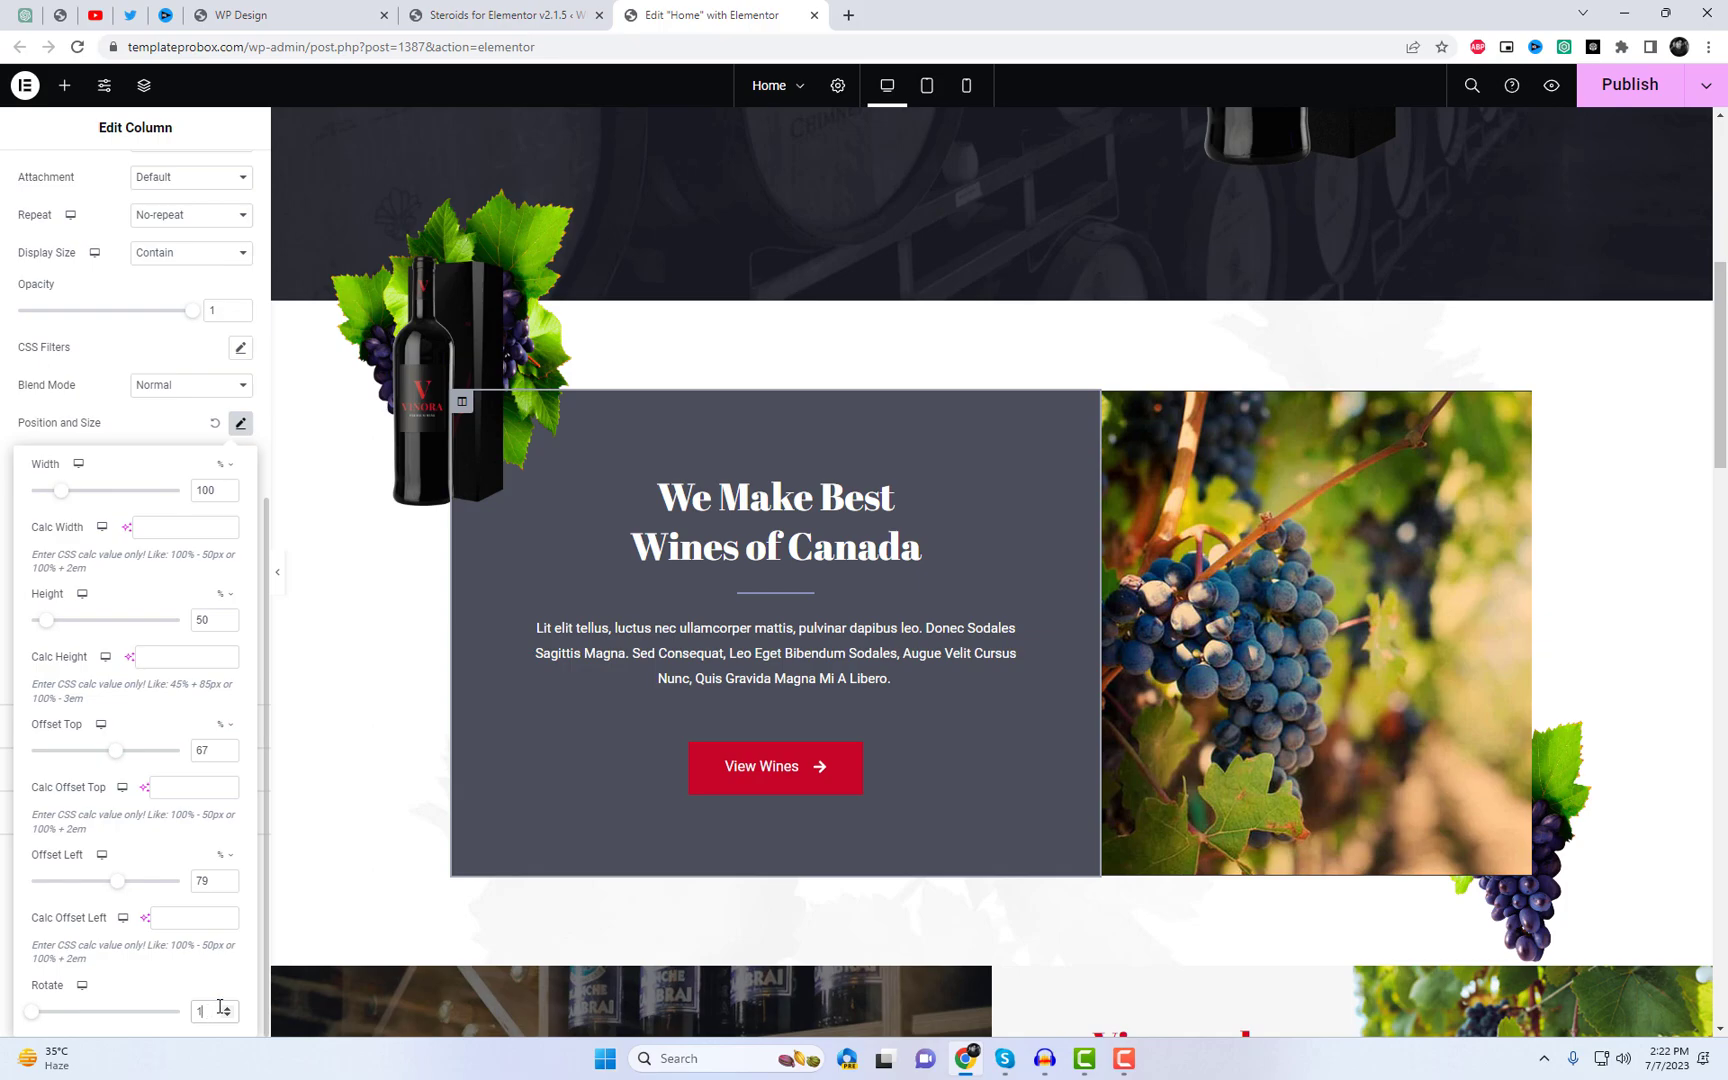
pyautogui.write('0')
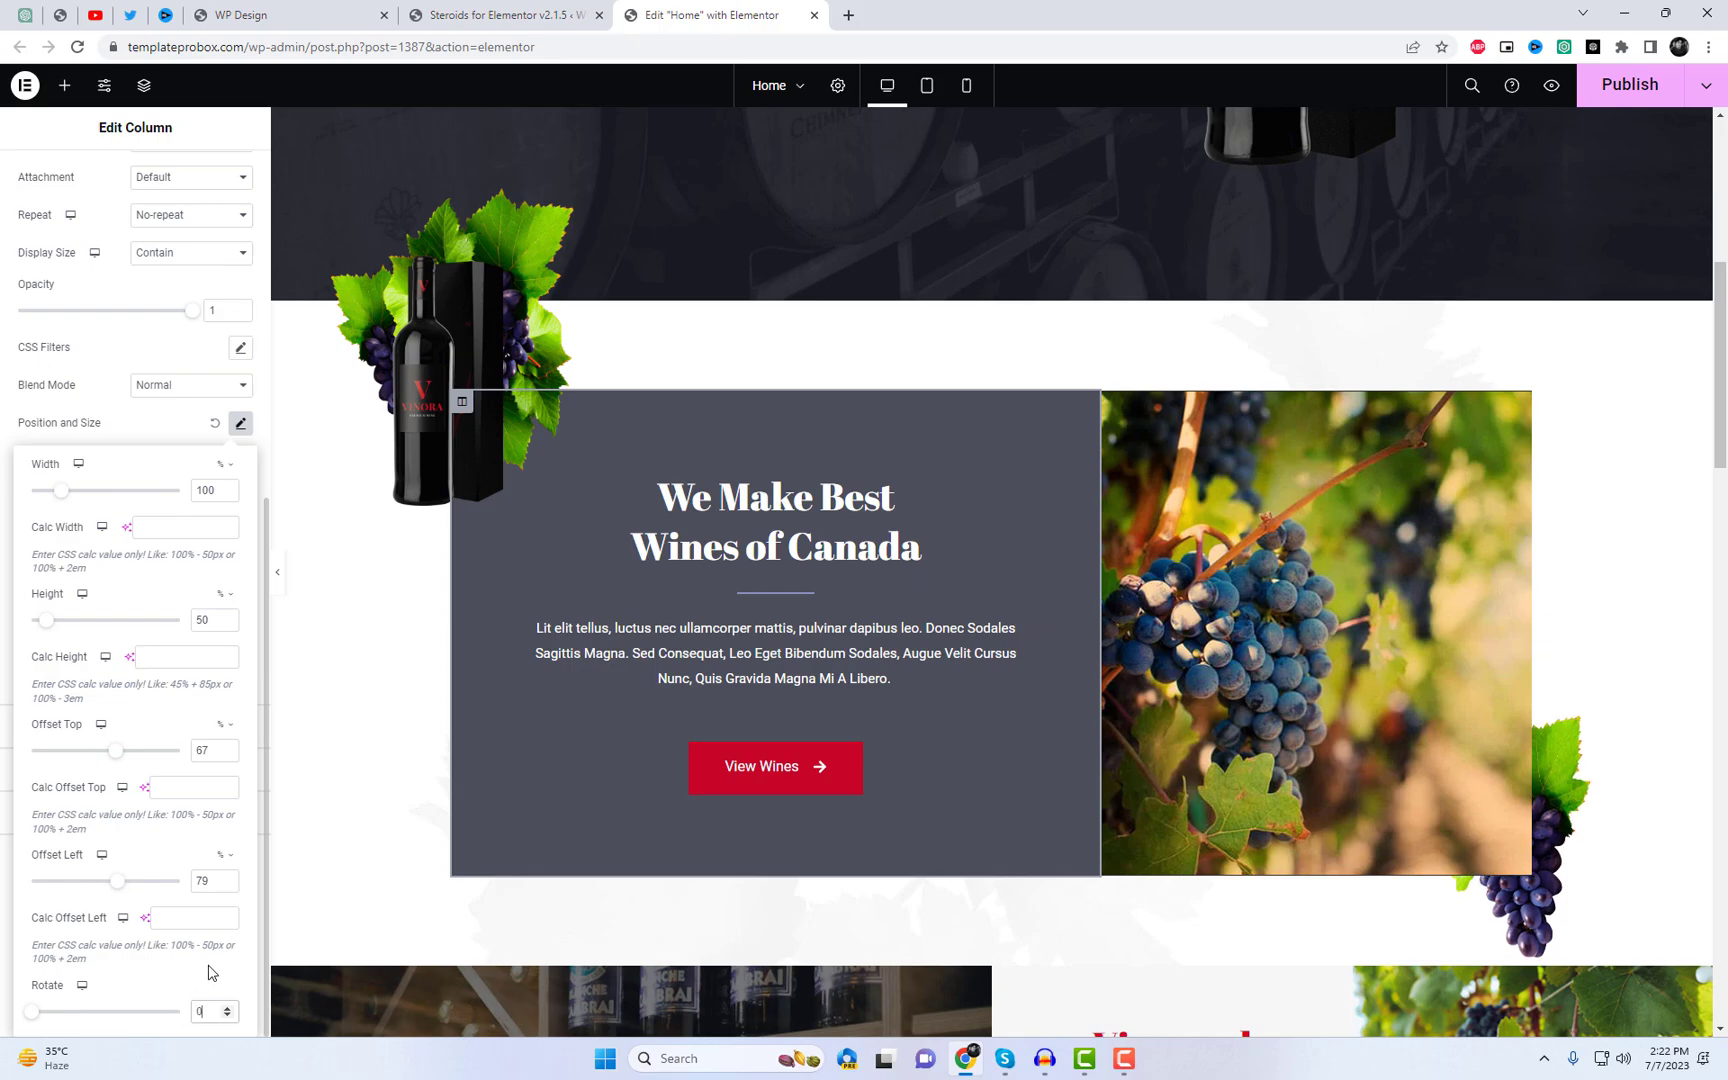
pyautogui.scroll(2, 172, 408)
pyautogui.scroll(3, 176, 378)
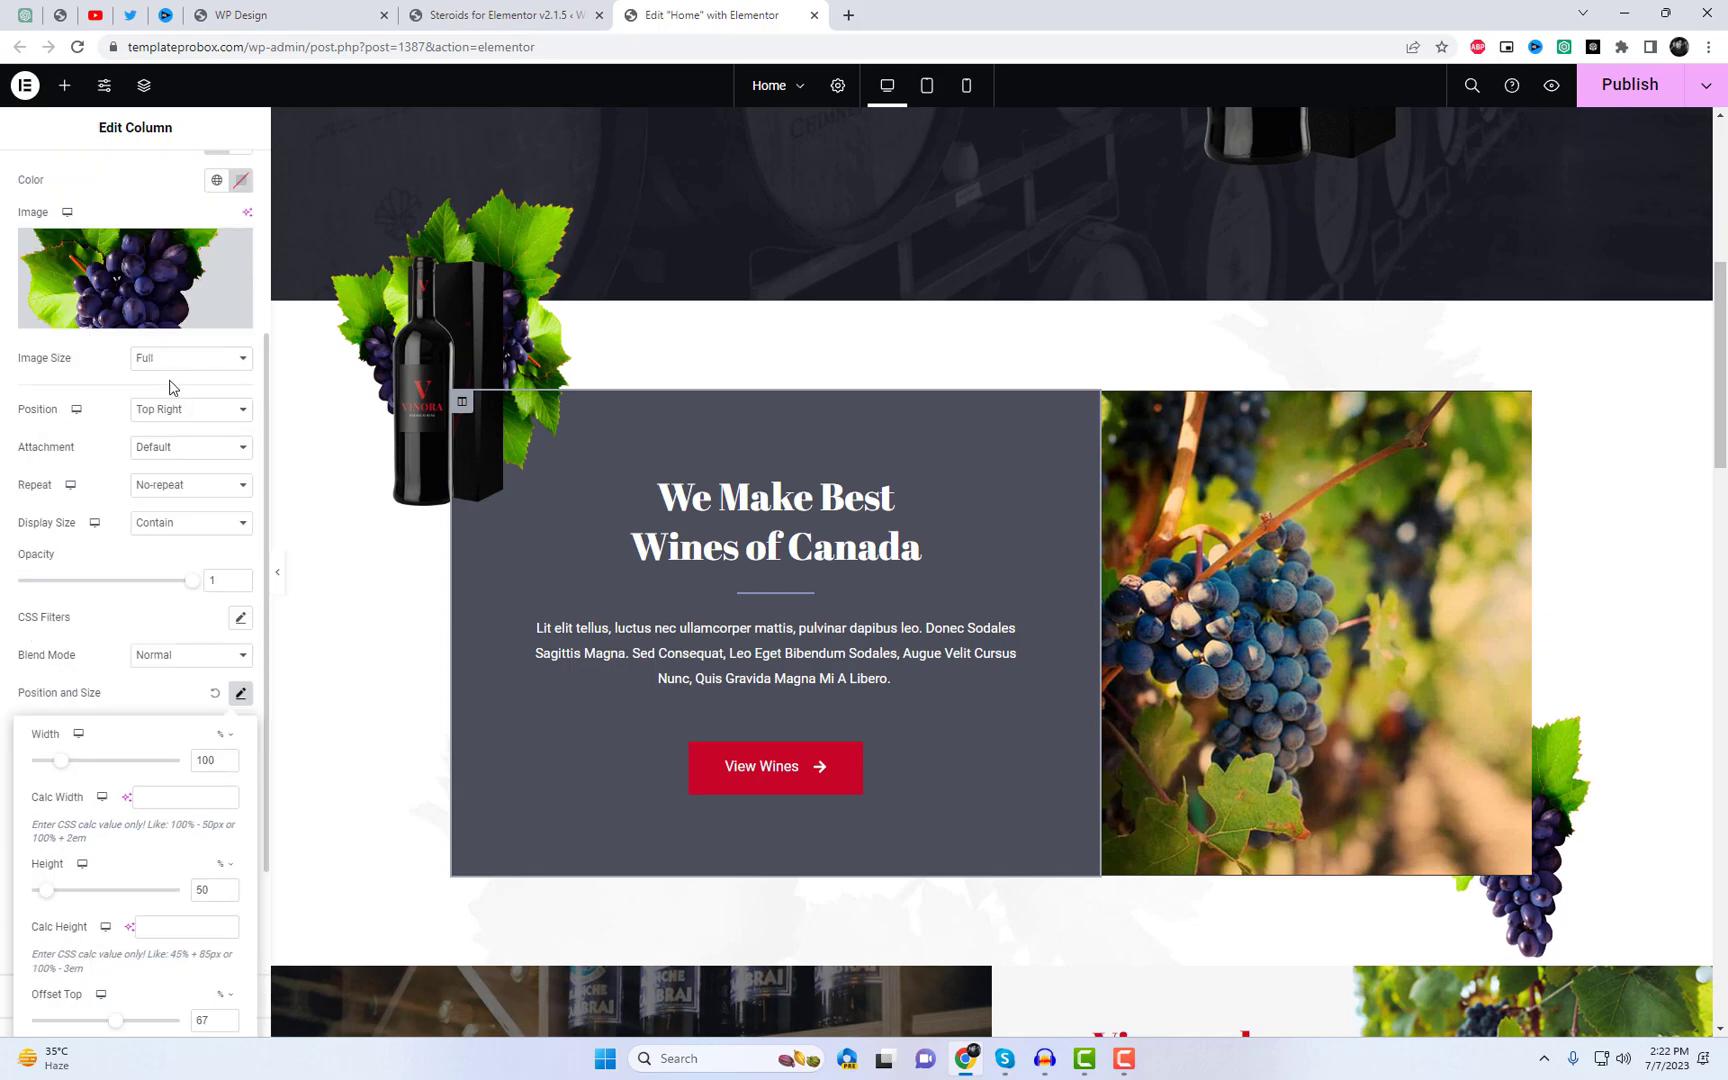
pyautogui.scroll(-4, 170, 428)
pyautogui.click(180, 428)
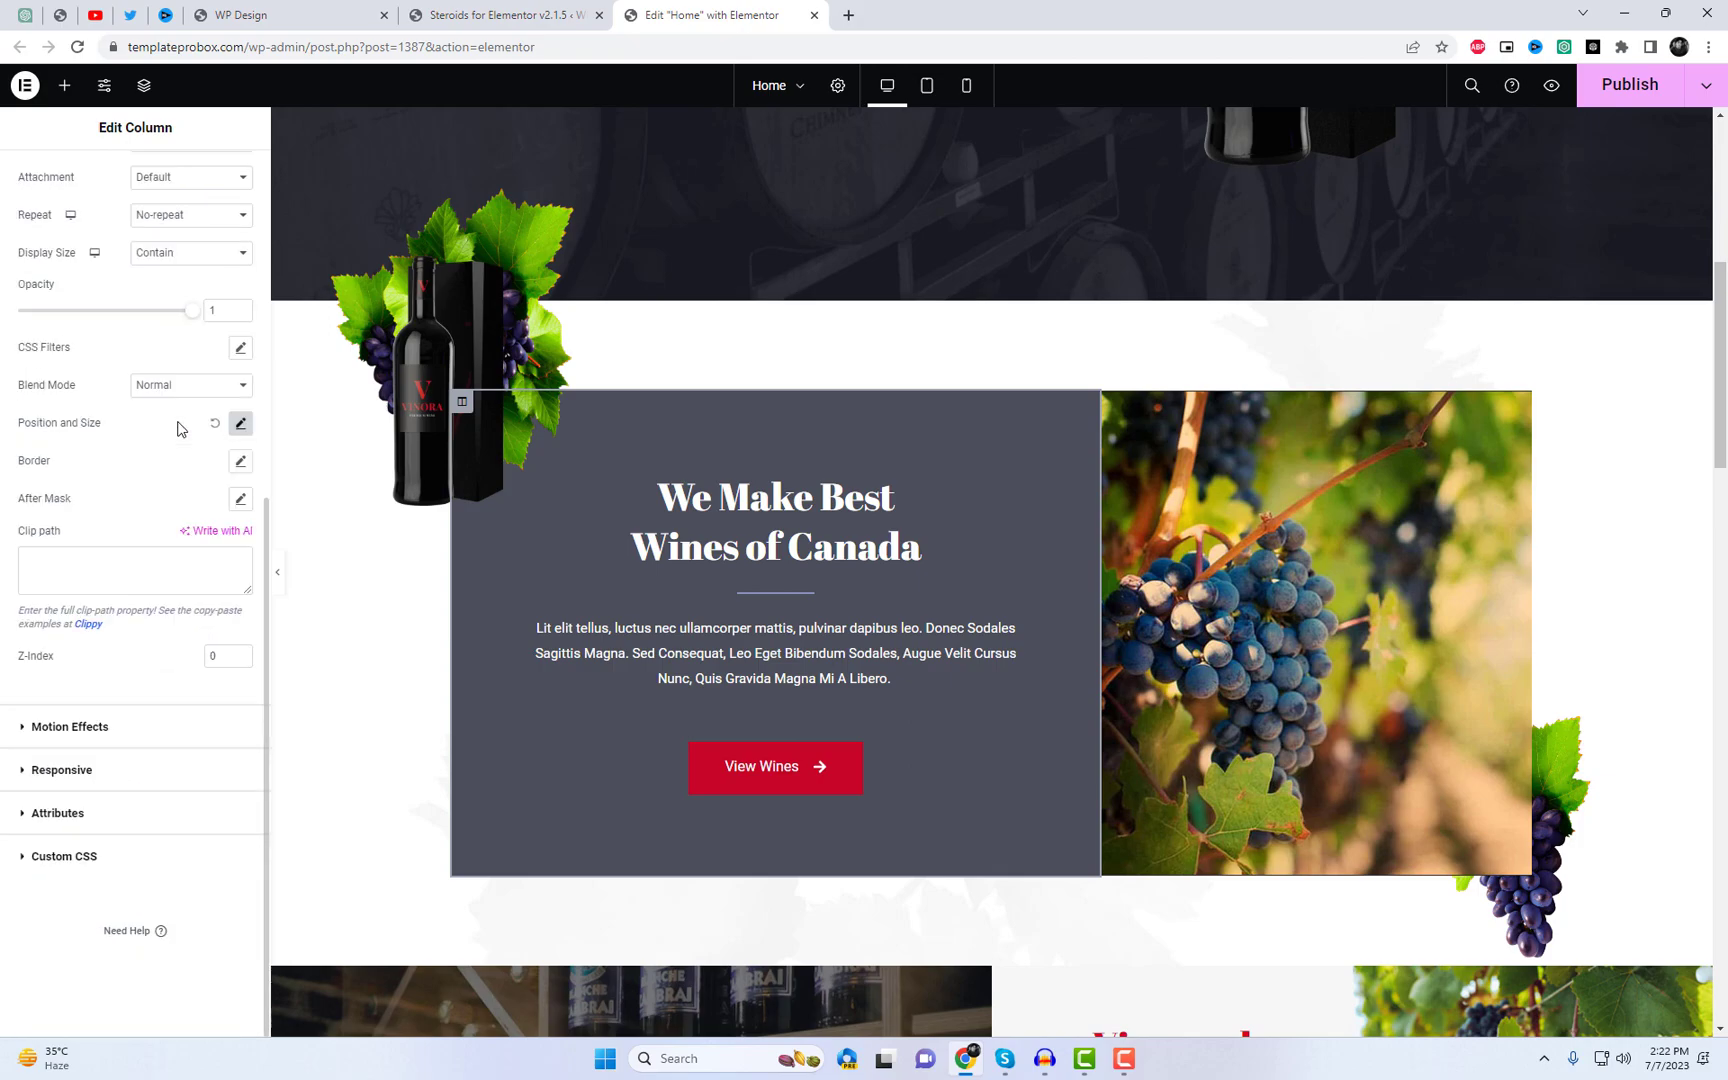
pyautogui.write('1')
pyautogui.scroll(1, 188, 666)
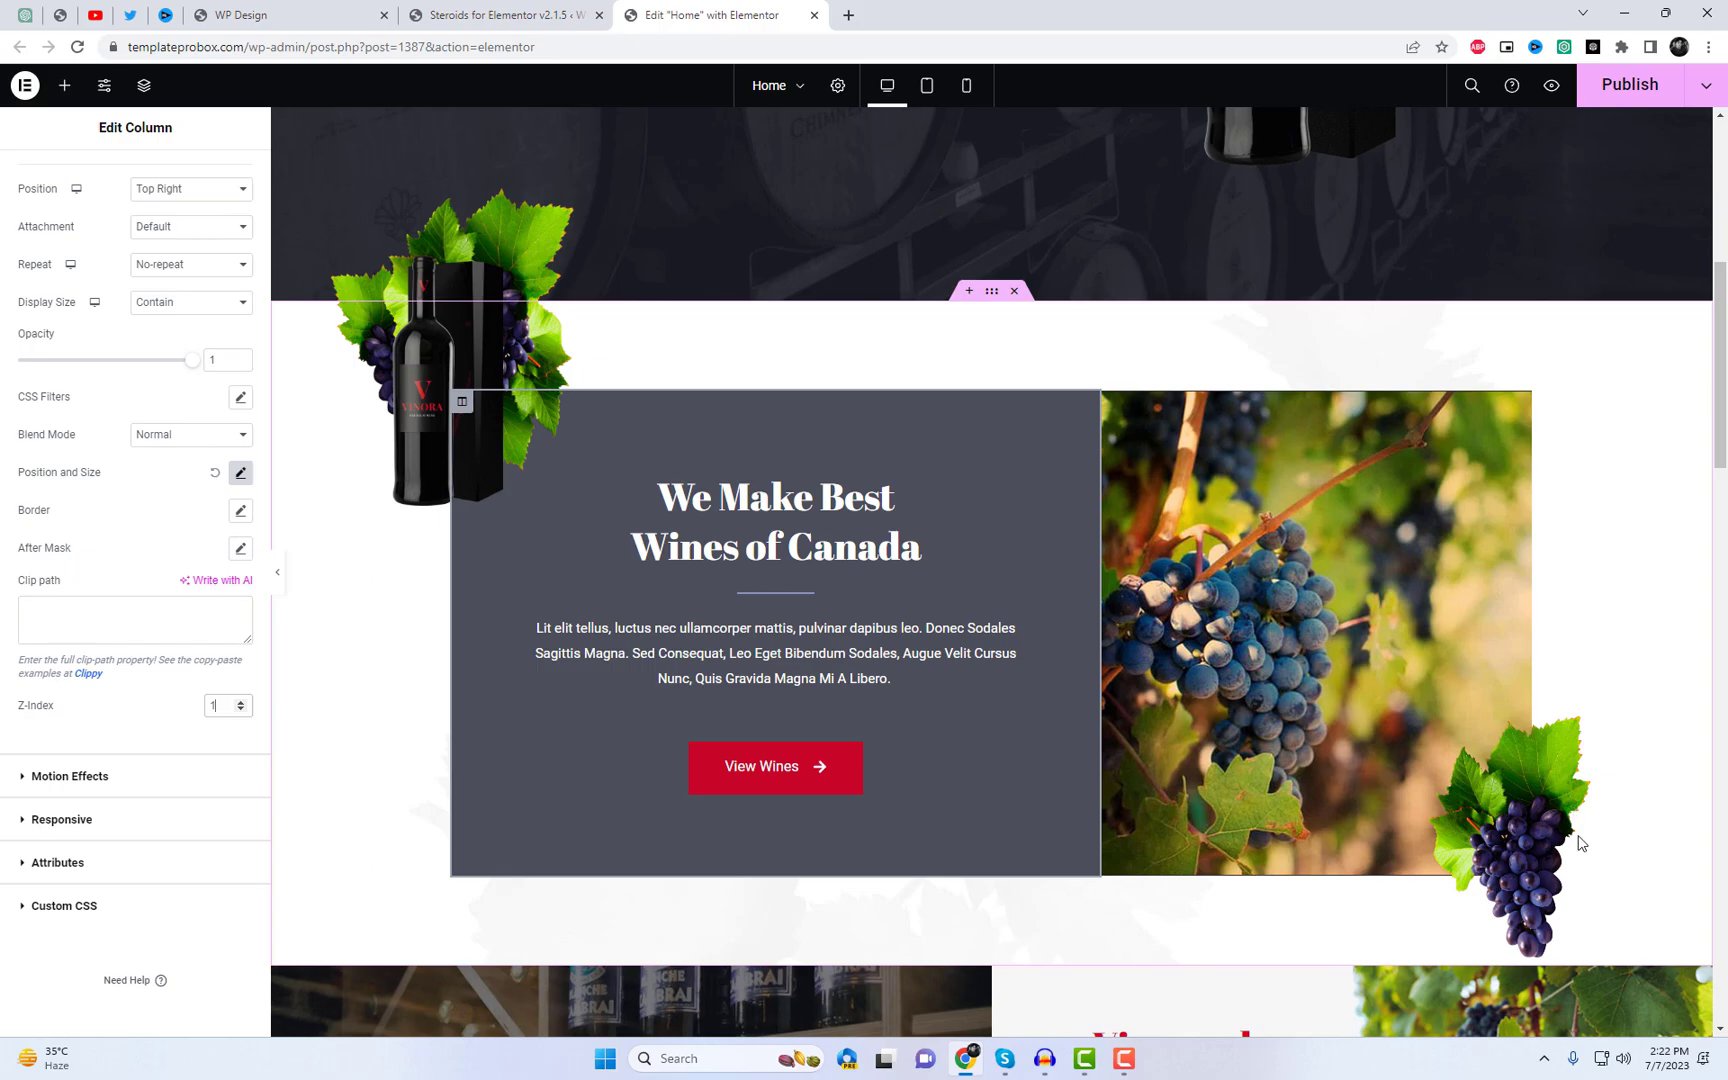
pyautogui.scroll(-1, 1666, 802)
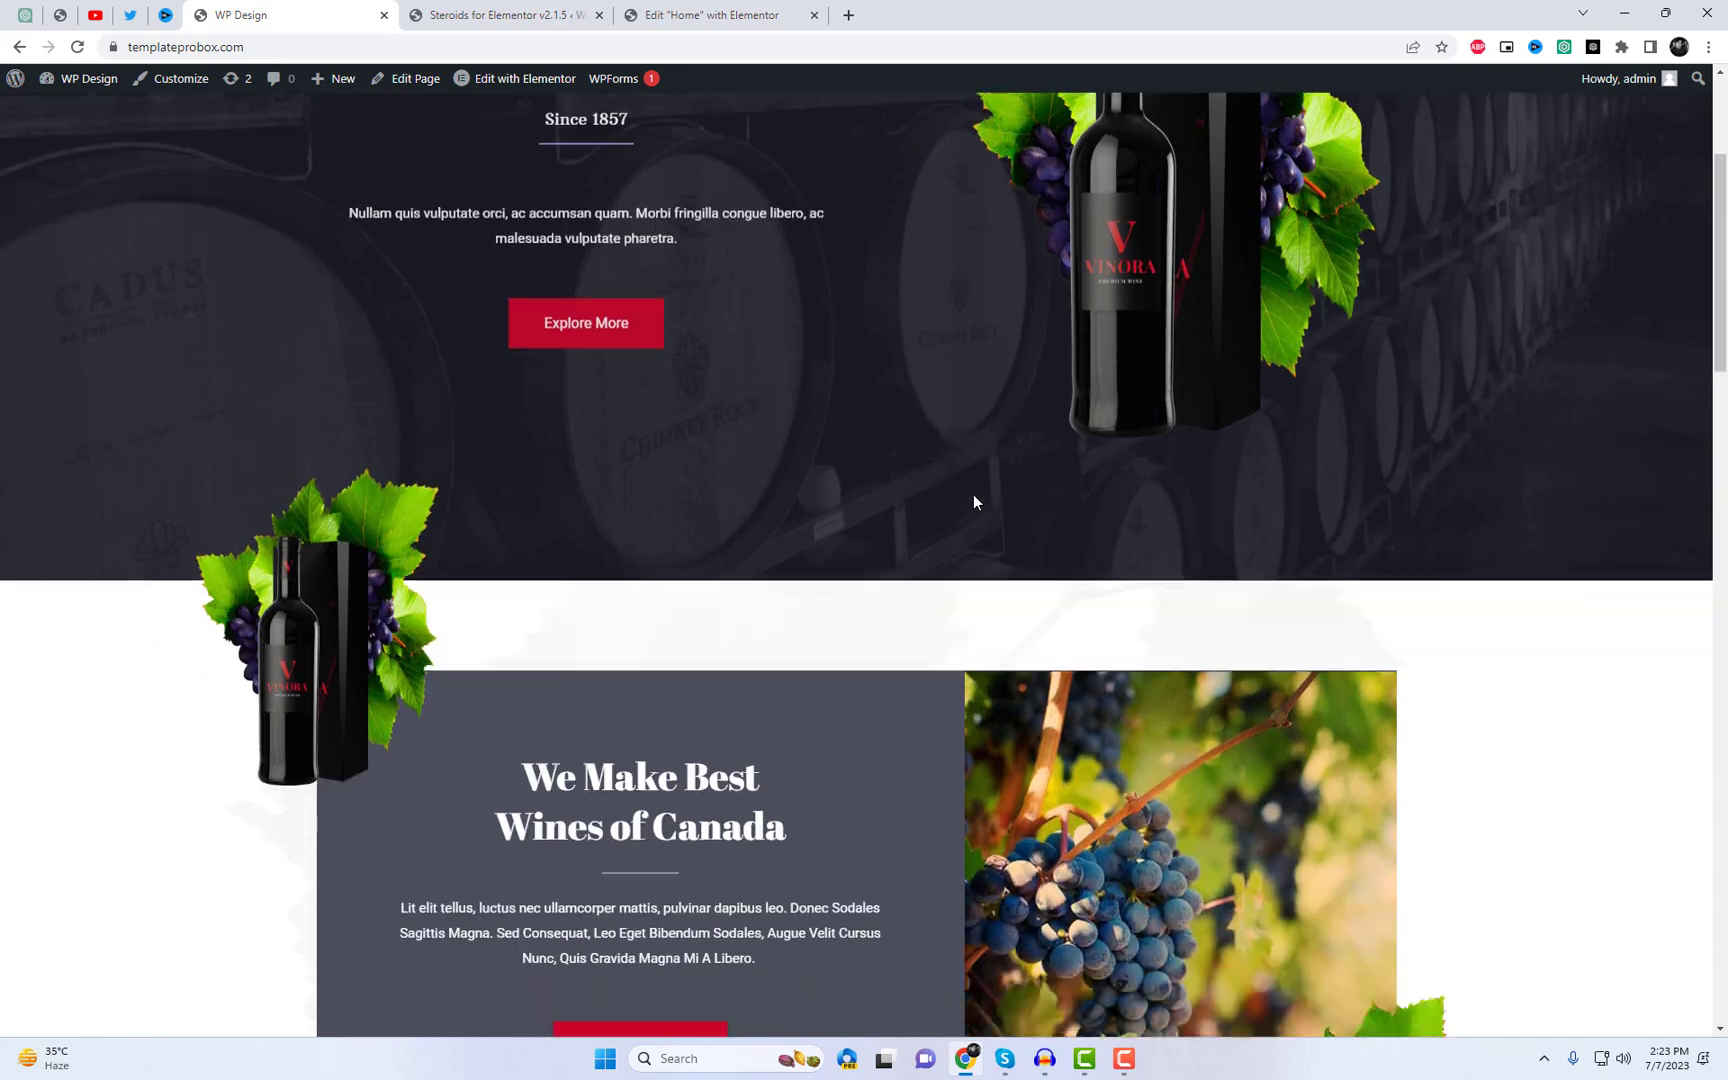
# Step: Scroll the Events page to Wine & Wedding and open it in Elementor in a new tab
pyautogui.scroll(-3, 1612, 675)
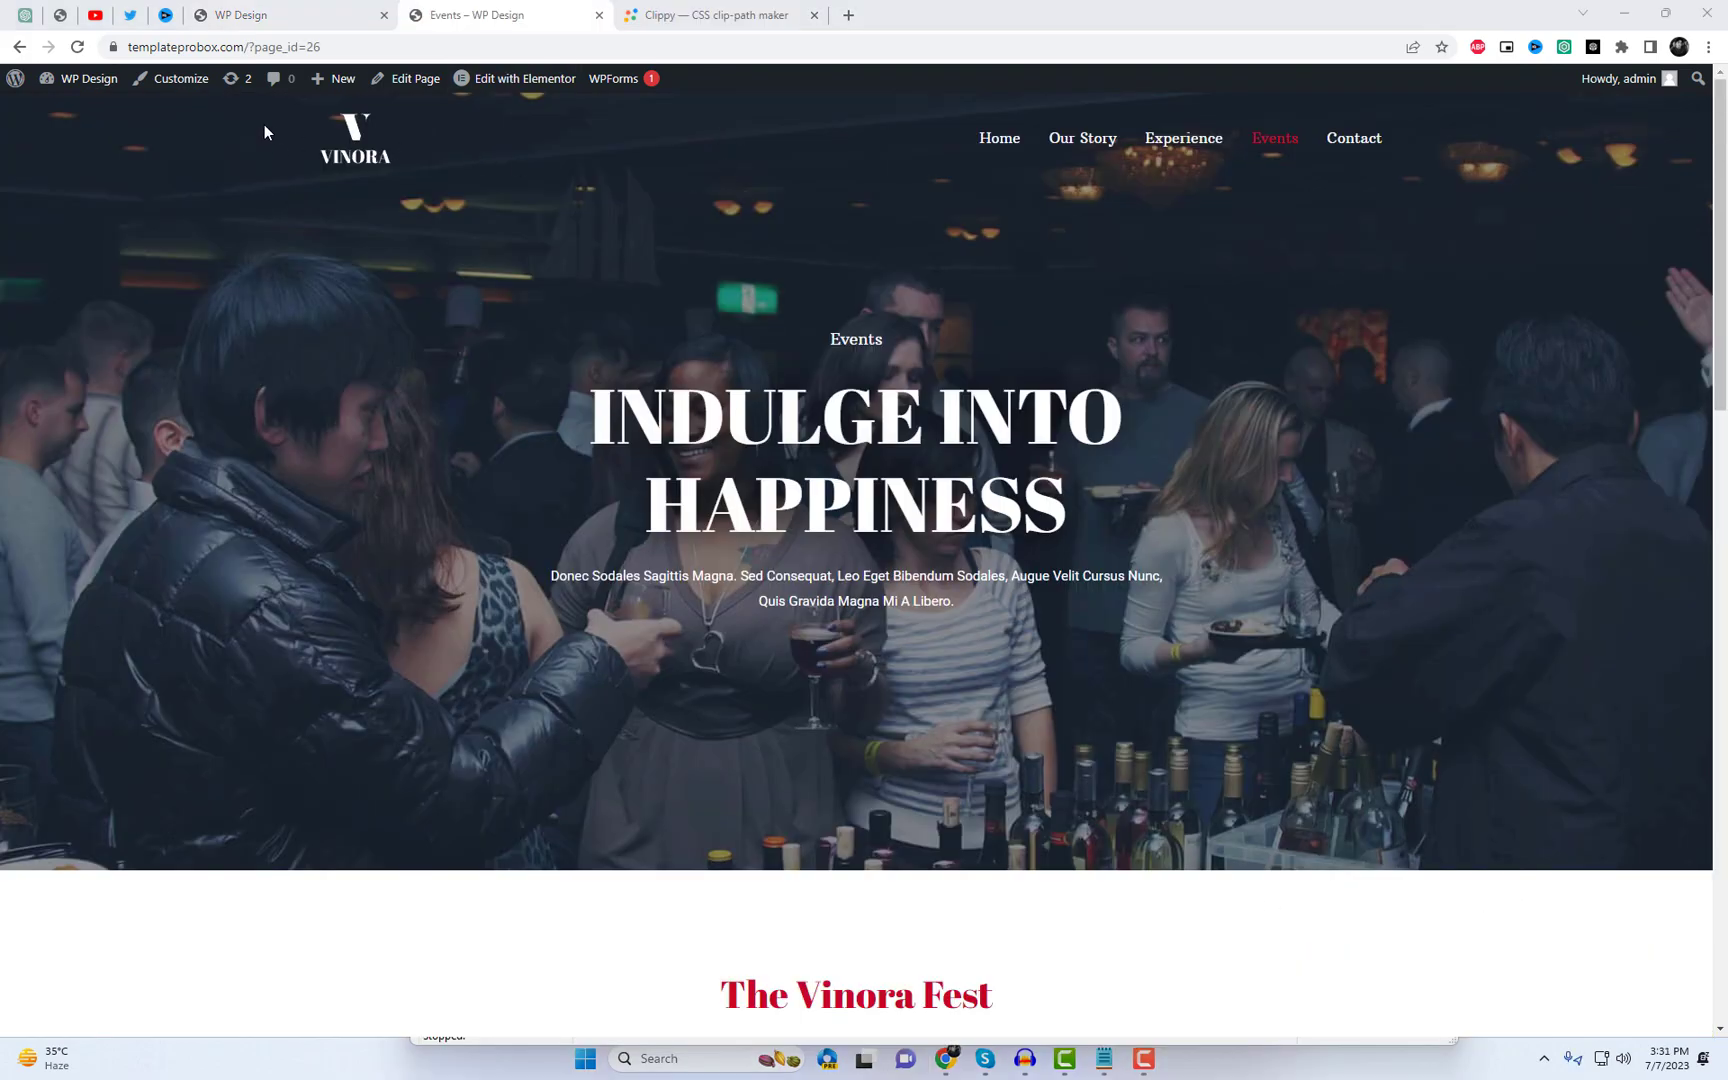
pyautogui.scroll(-15, 1309, 610)
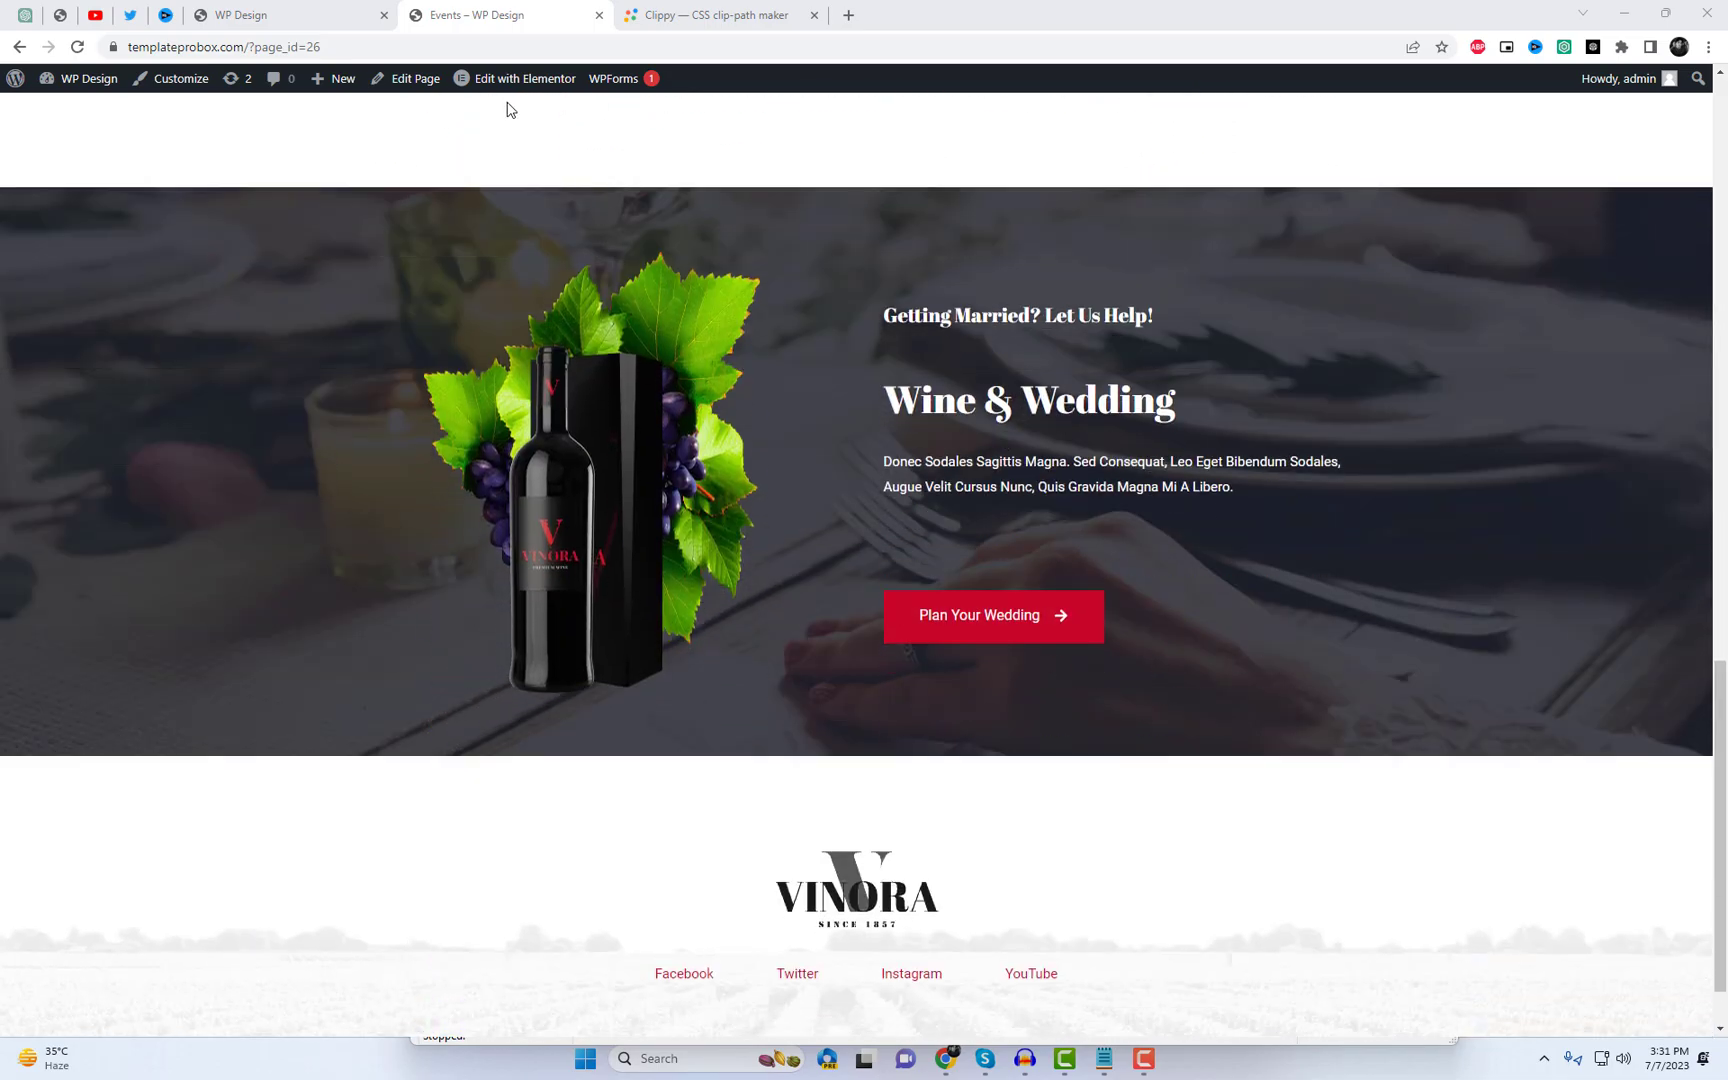
pyautogui.middleClick(512, 80)
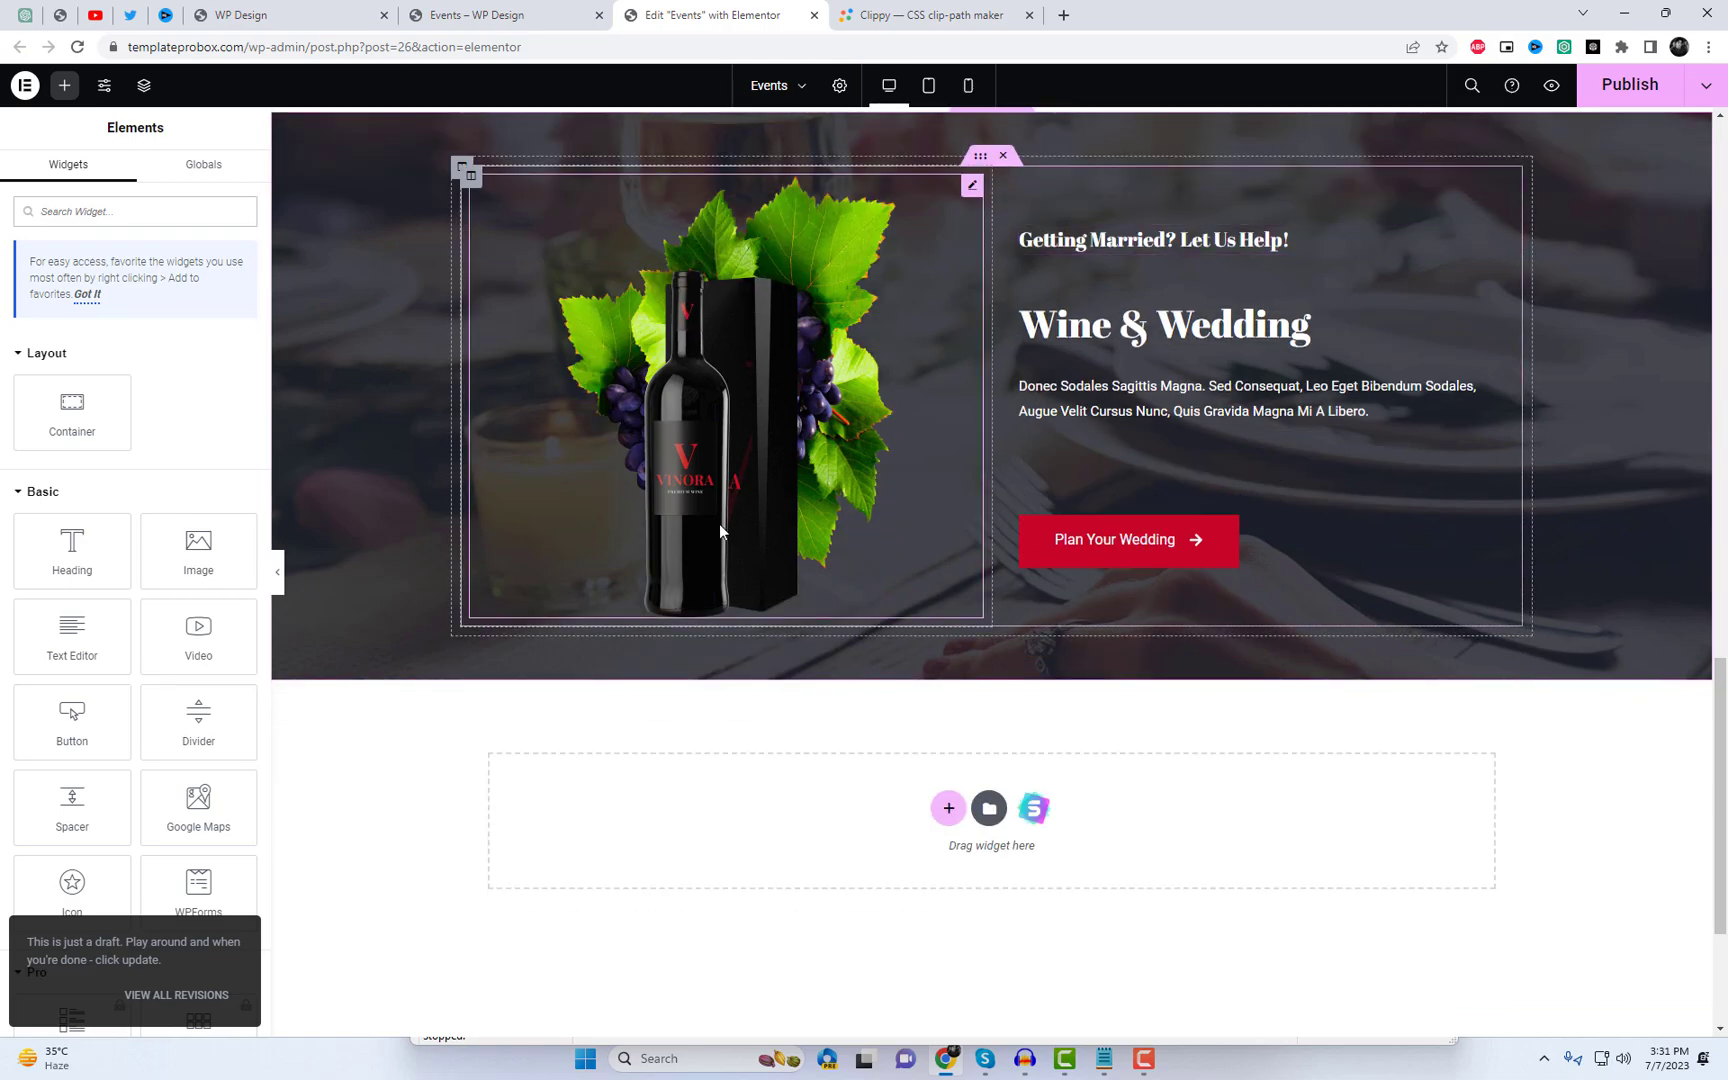
# Step: Select the Events column and enable Pseudo elements in its Advanced settings
pyautogui.scroll(1, 481, 285)
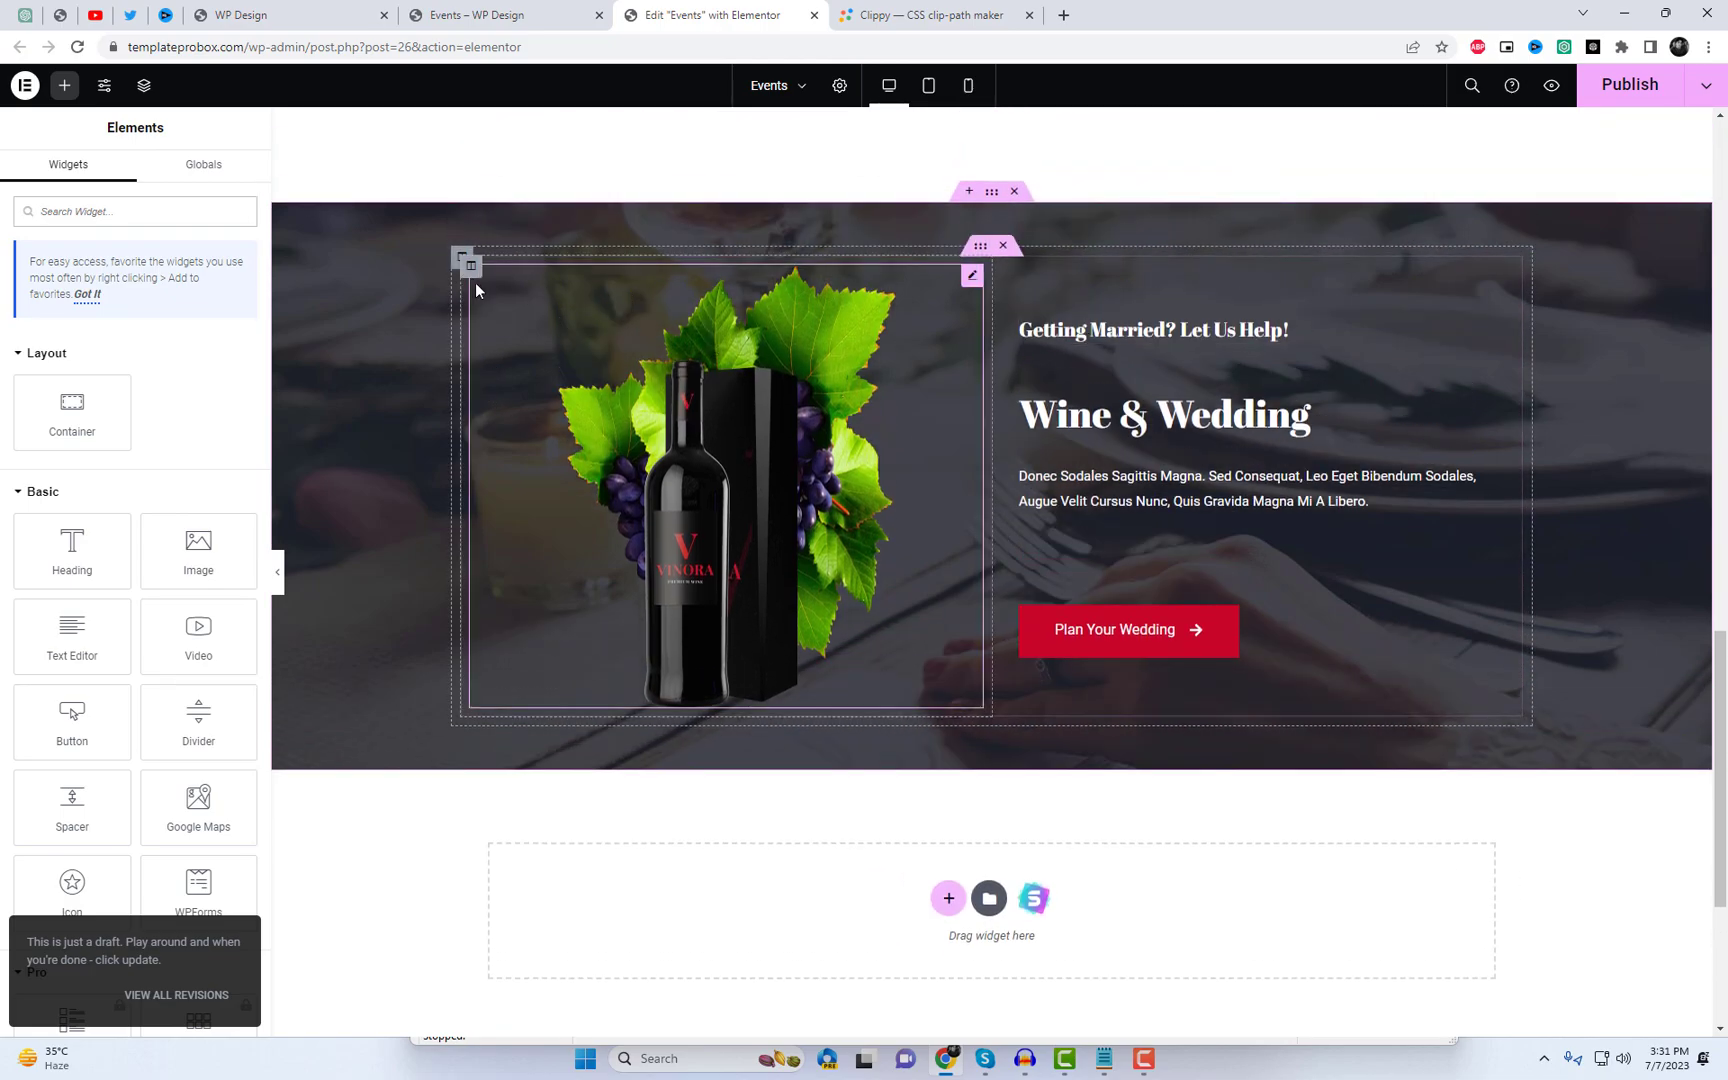
pyautogui.click(461, 258)
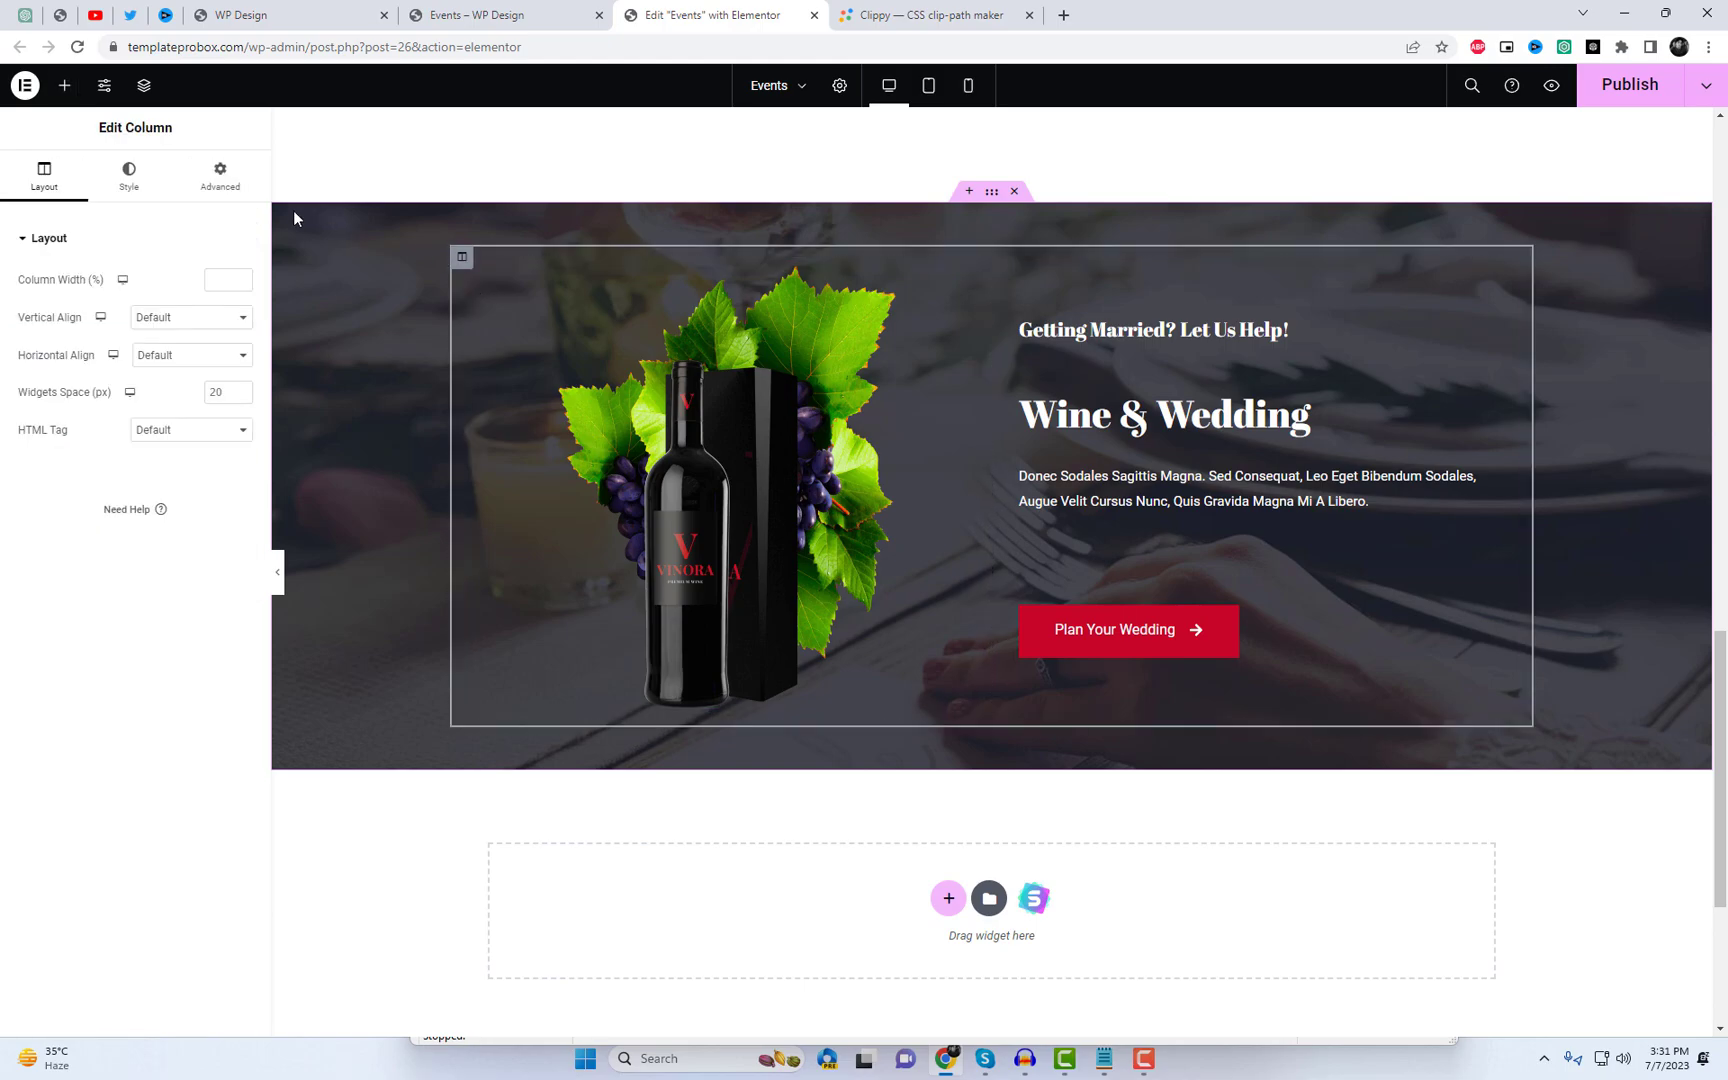
pyautogui.click(225, 178)
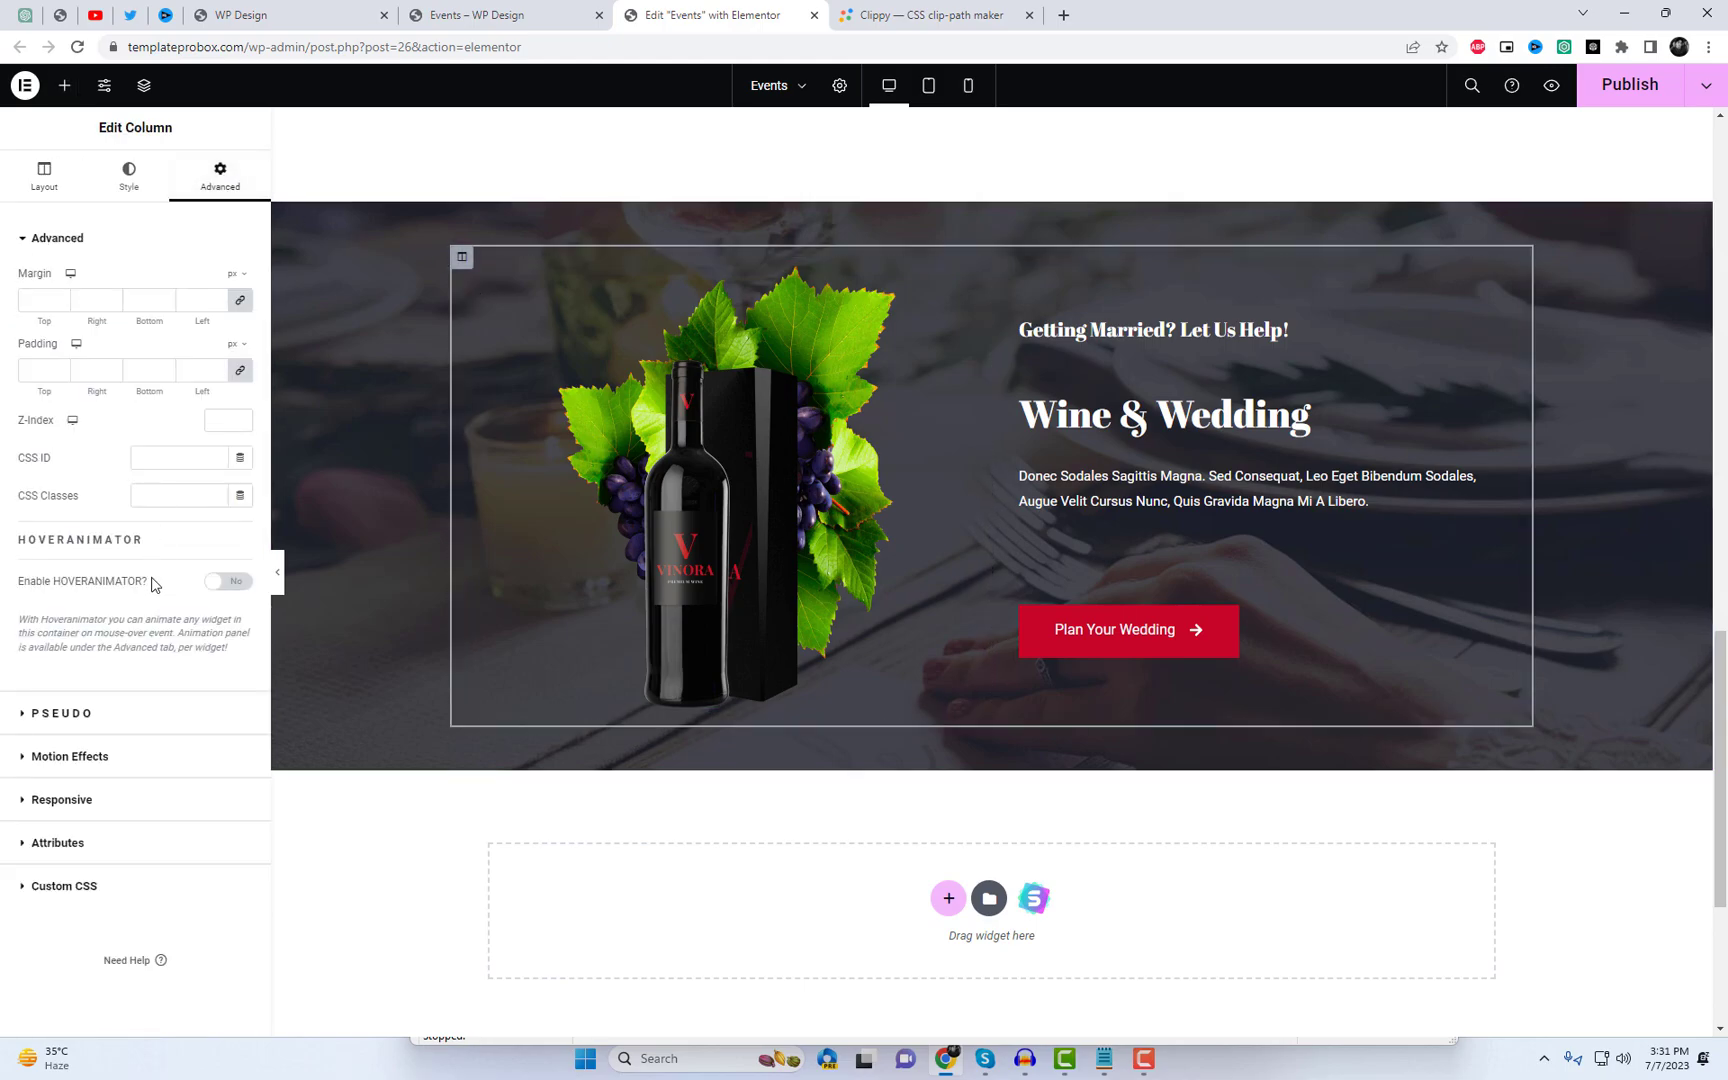
pyautogui.click(150, 725)
pyautogui.click(230, 334)
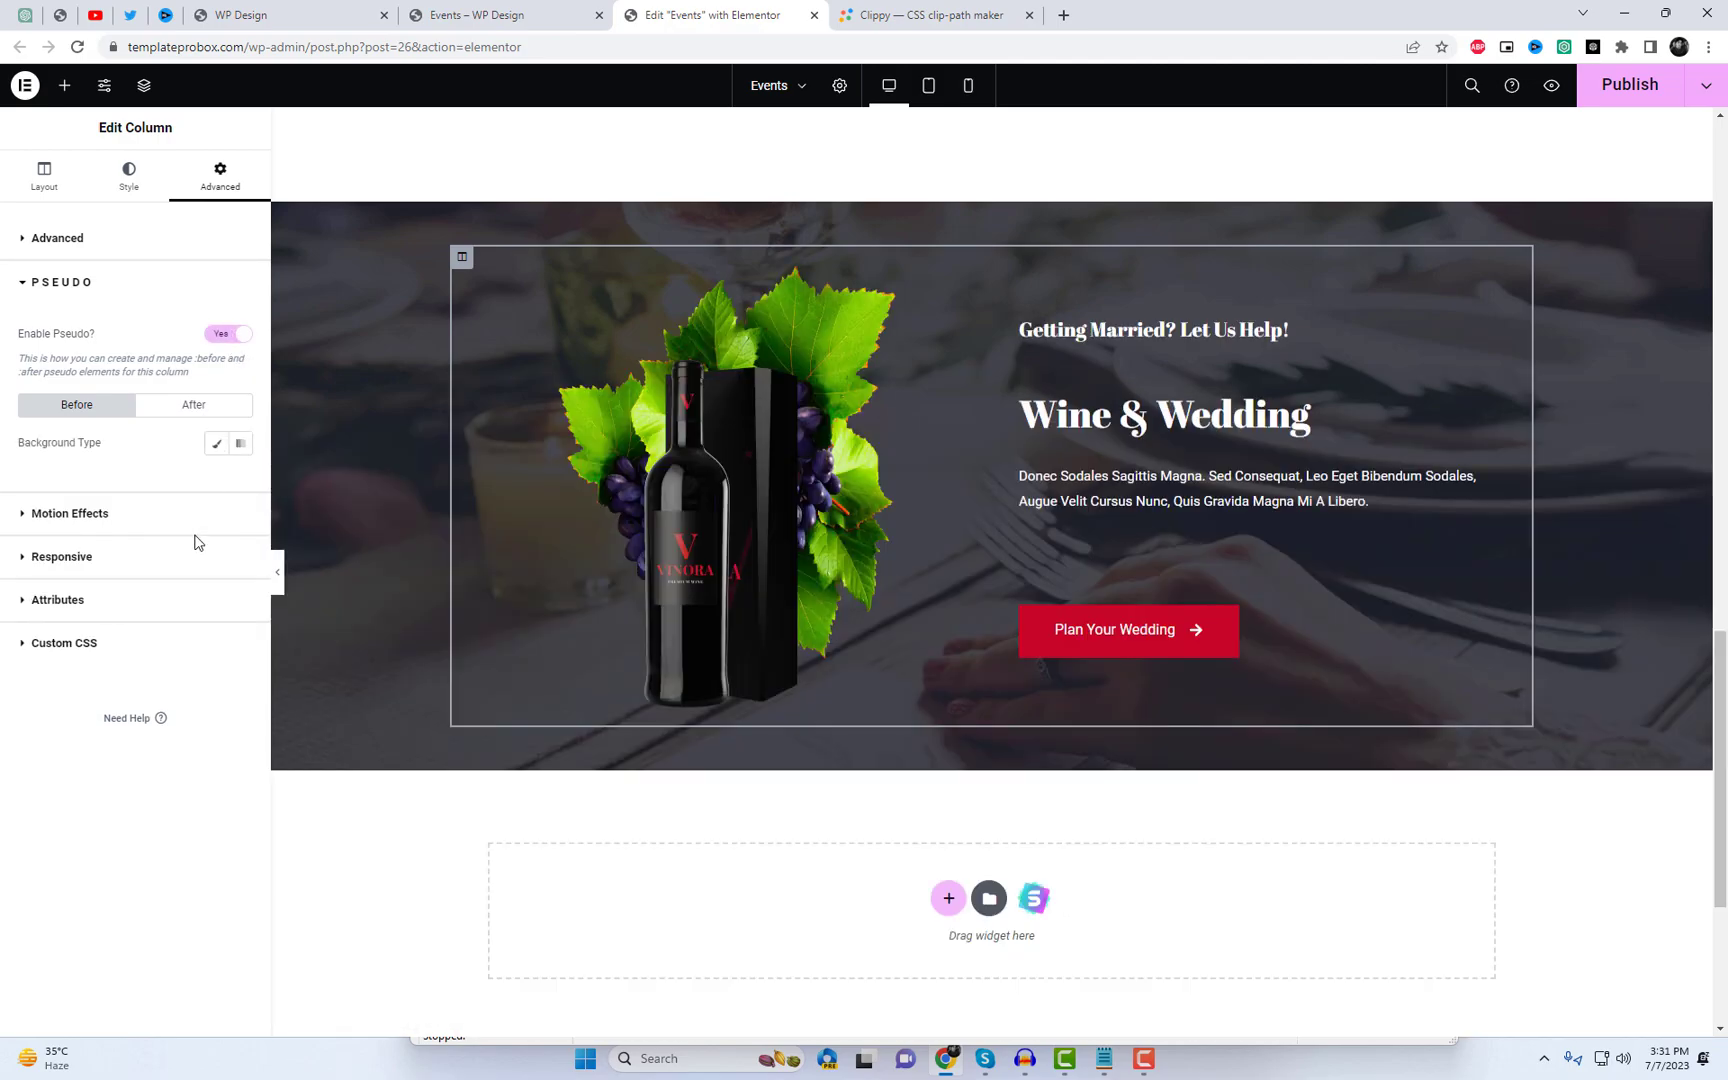
# Step: Make the Before background a gradient with Saved Color #3 as its first colour
pyautogui.click(240, 443)
pyautogui.click(245, 484)
pyautogui.click(281, 617)
pyautogui.click(241, 481)
pyautogui.click(216, 481)
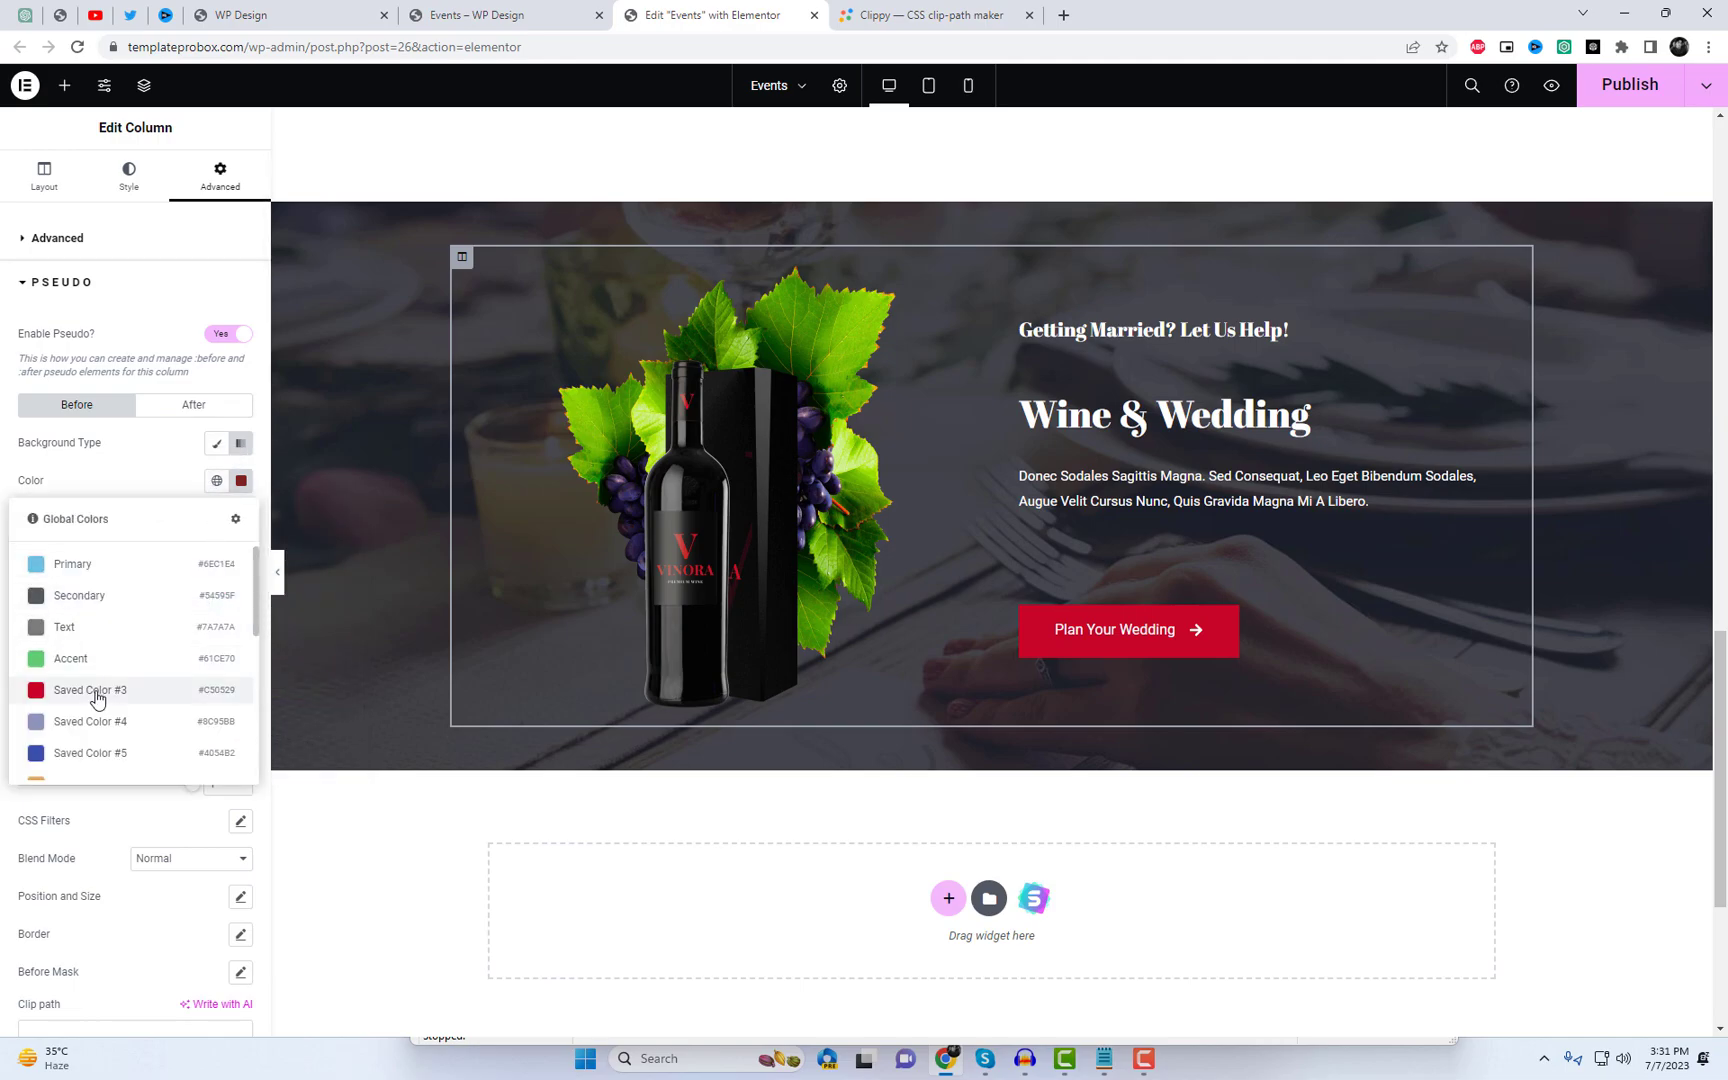
pyautogui.click(200, 690)
# Step: Set the Before gradient's second colour to dark red #5B1C28
pyautogui.click(216, 576)
pyautogui.scroll(-3, 190, 703)
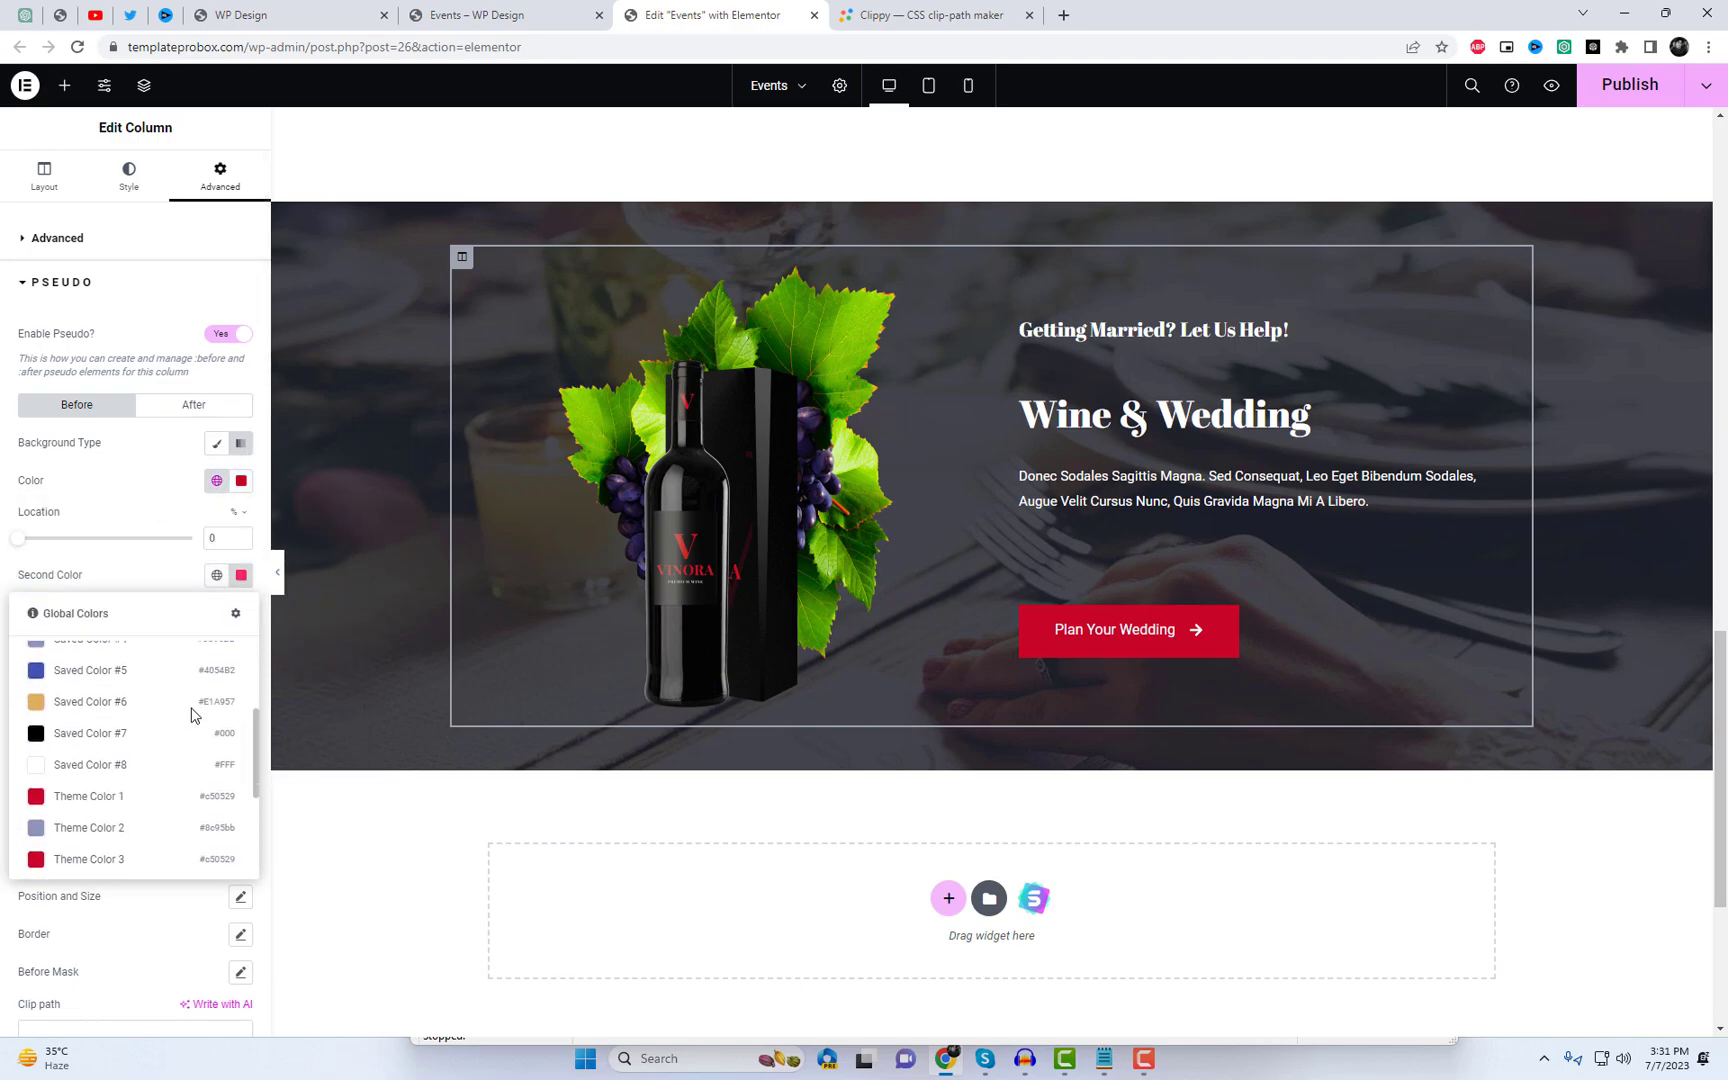
pyautogui.click(143, 798)
pyautogui.click(241, 575)
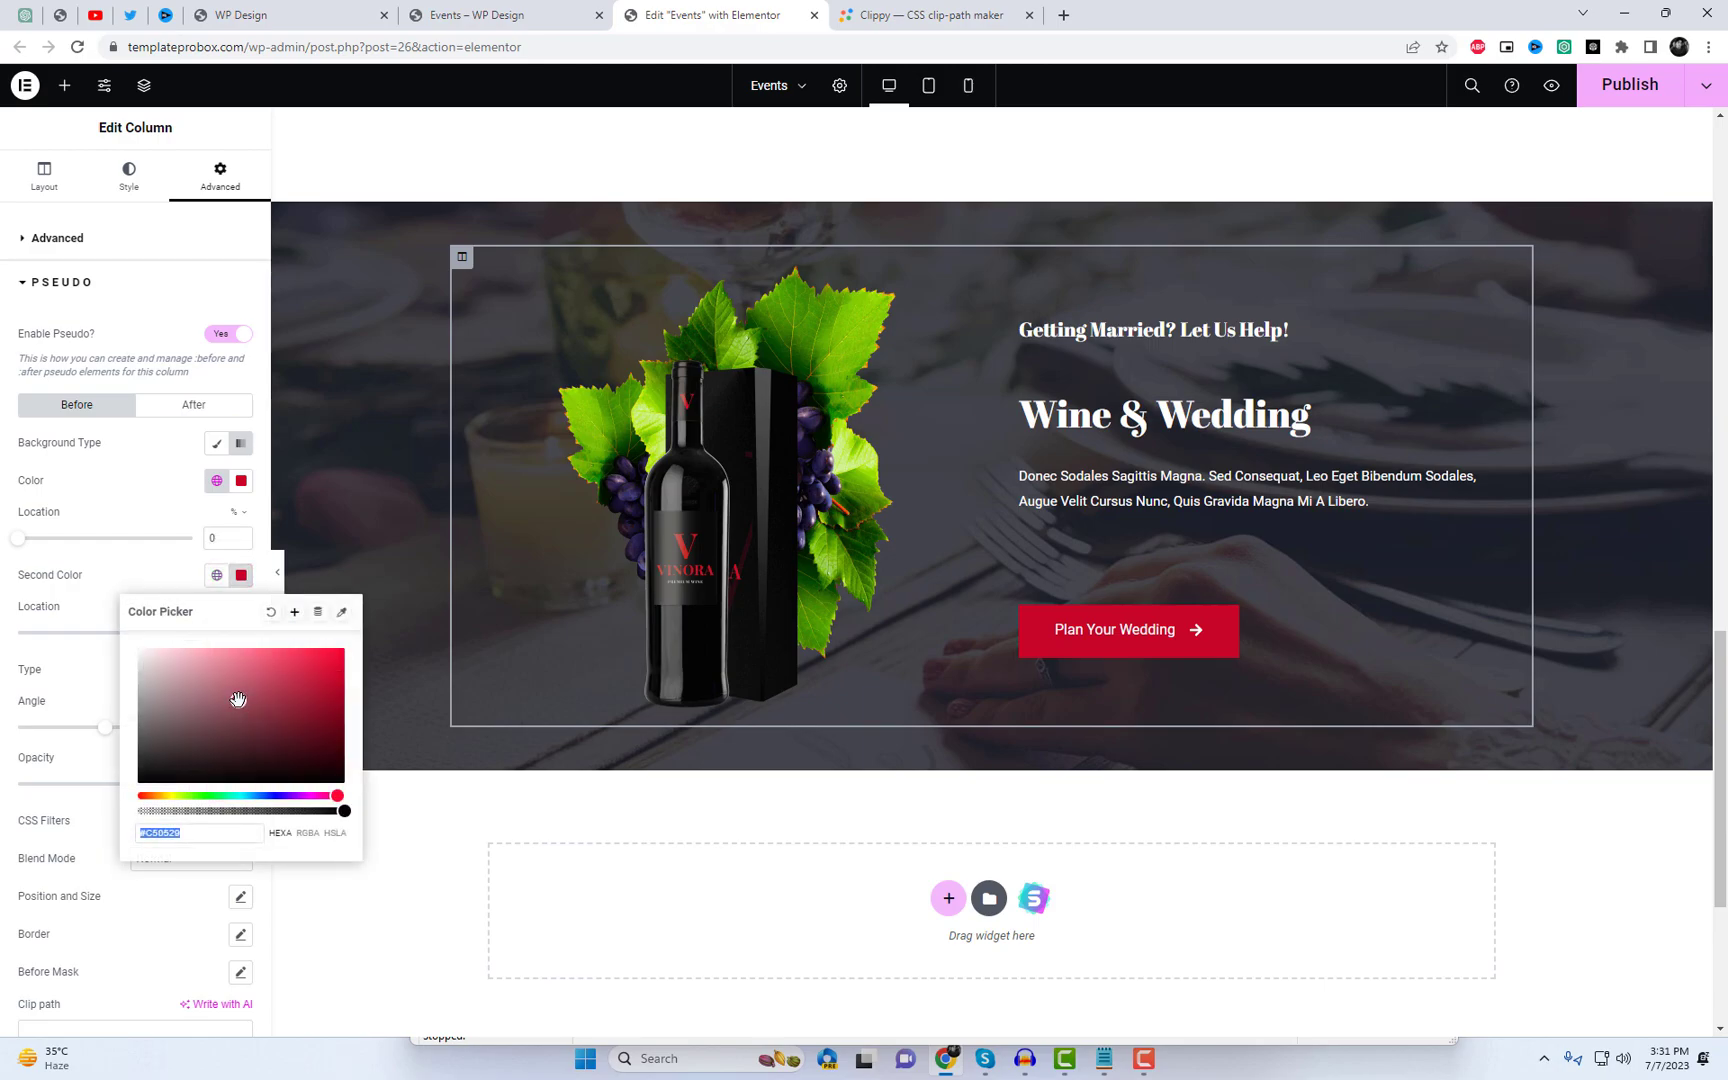
pyautogui.moveTo(239, 700); pyautogui.dragTo(280, 735)
pyautogui.click(131, 501)
pyautogui.scroll(-3, 162, 552)
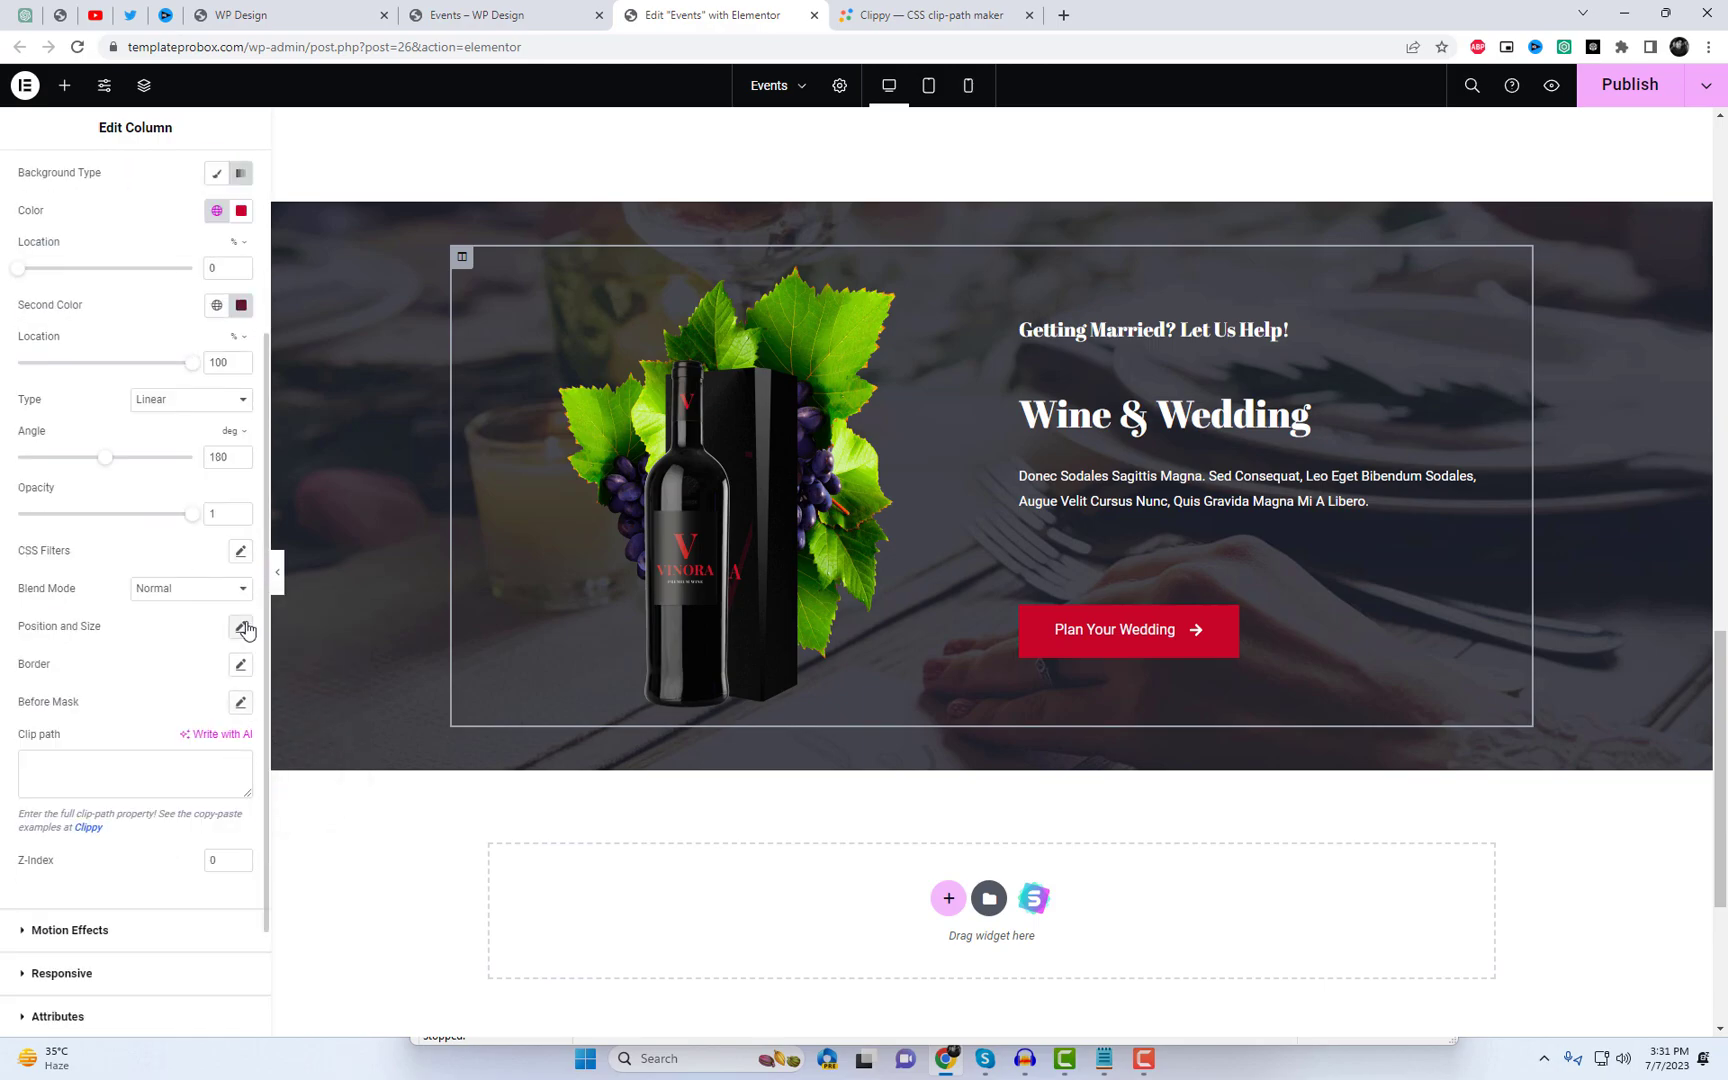
# Step: Size the Before gradient to width 50 and height 100 in Position and Size
pyautogui.click(241, 627)
pyautogui.scroll(-2, 194, 722)
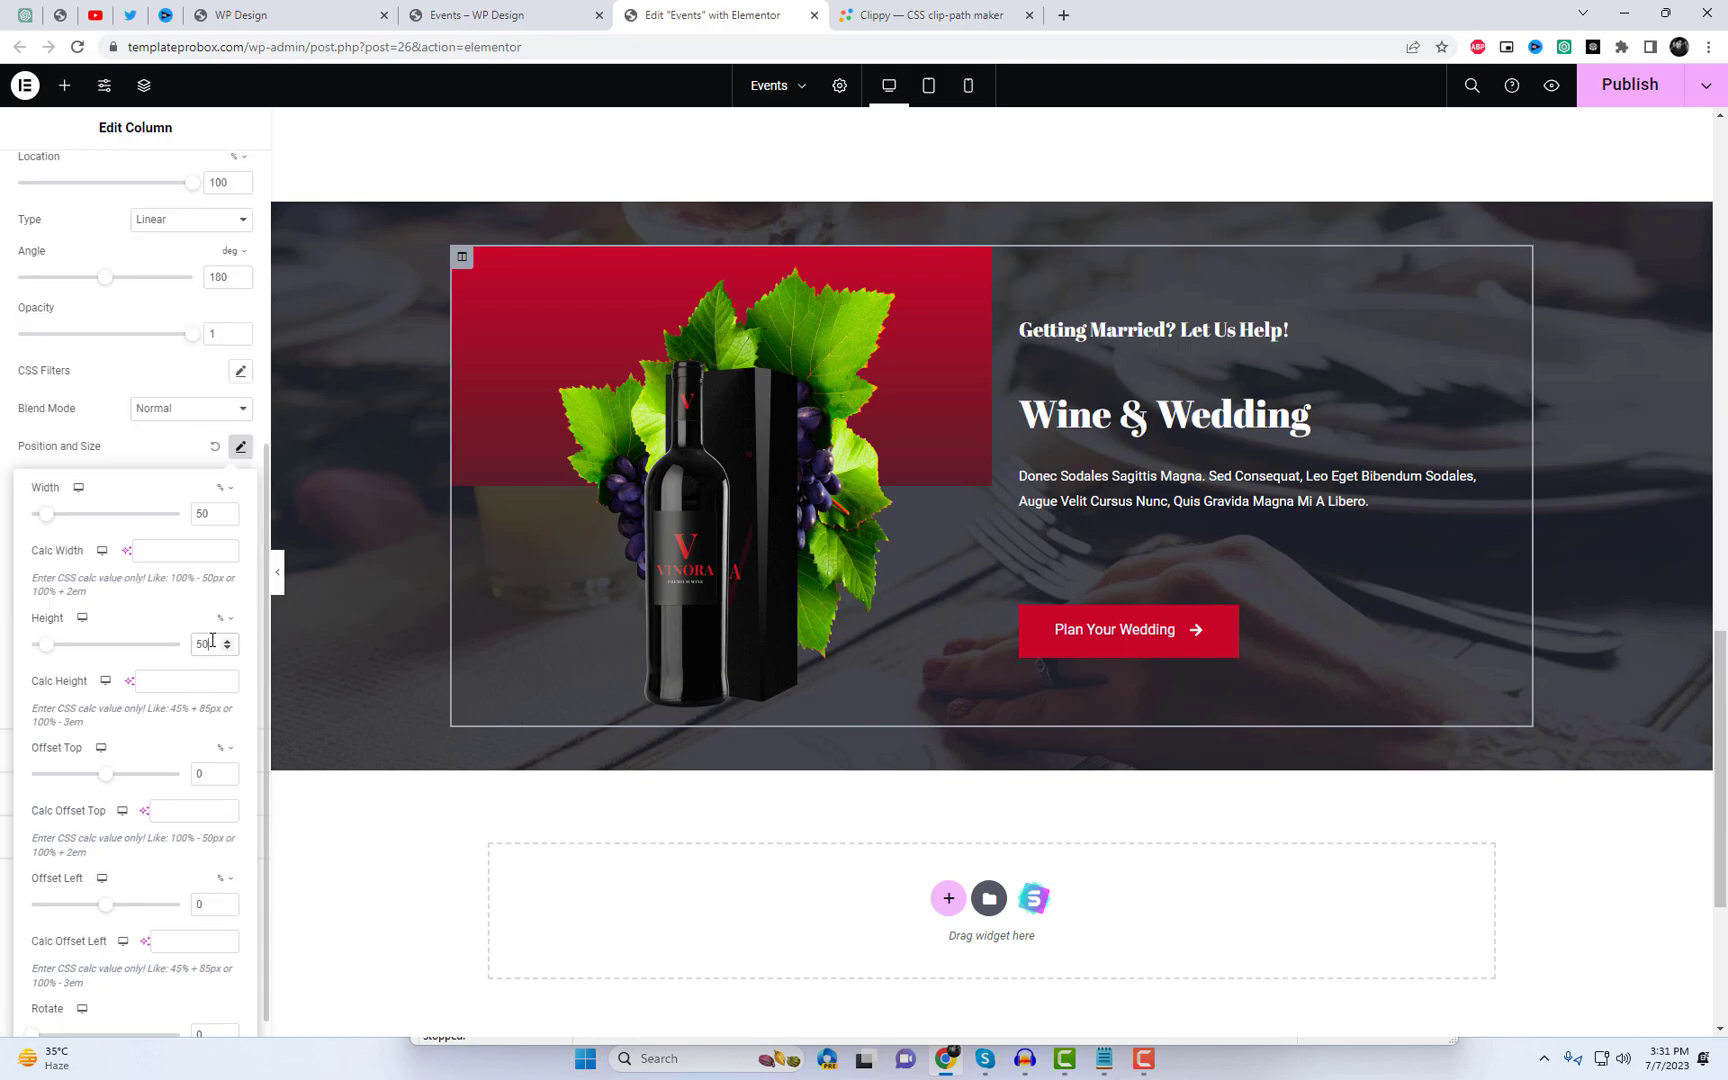
pyautogui.moveTo(209, 641); pyautogui.dragTo(173, 646)
pyautogui.write('100')
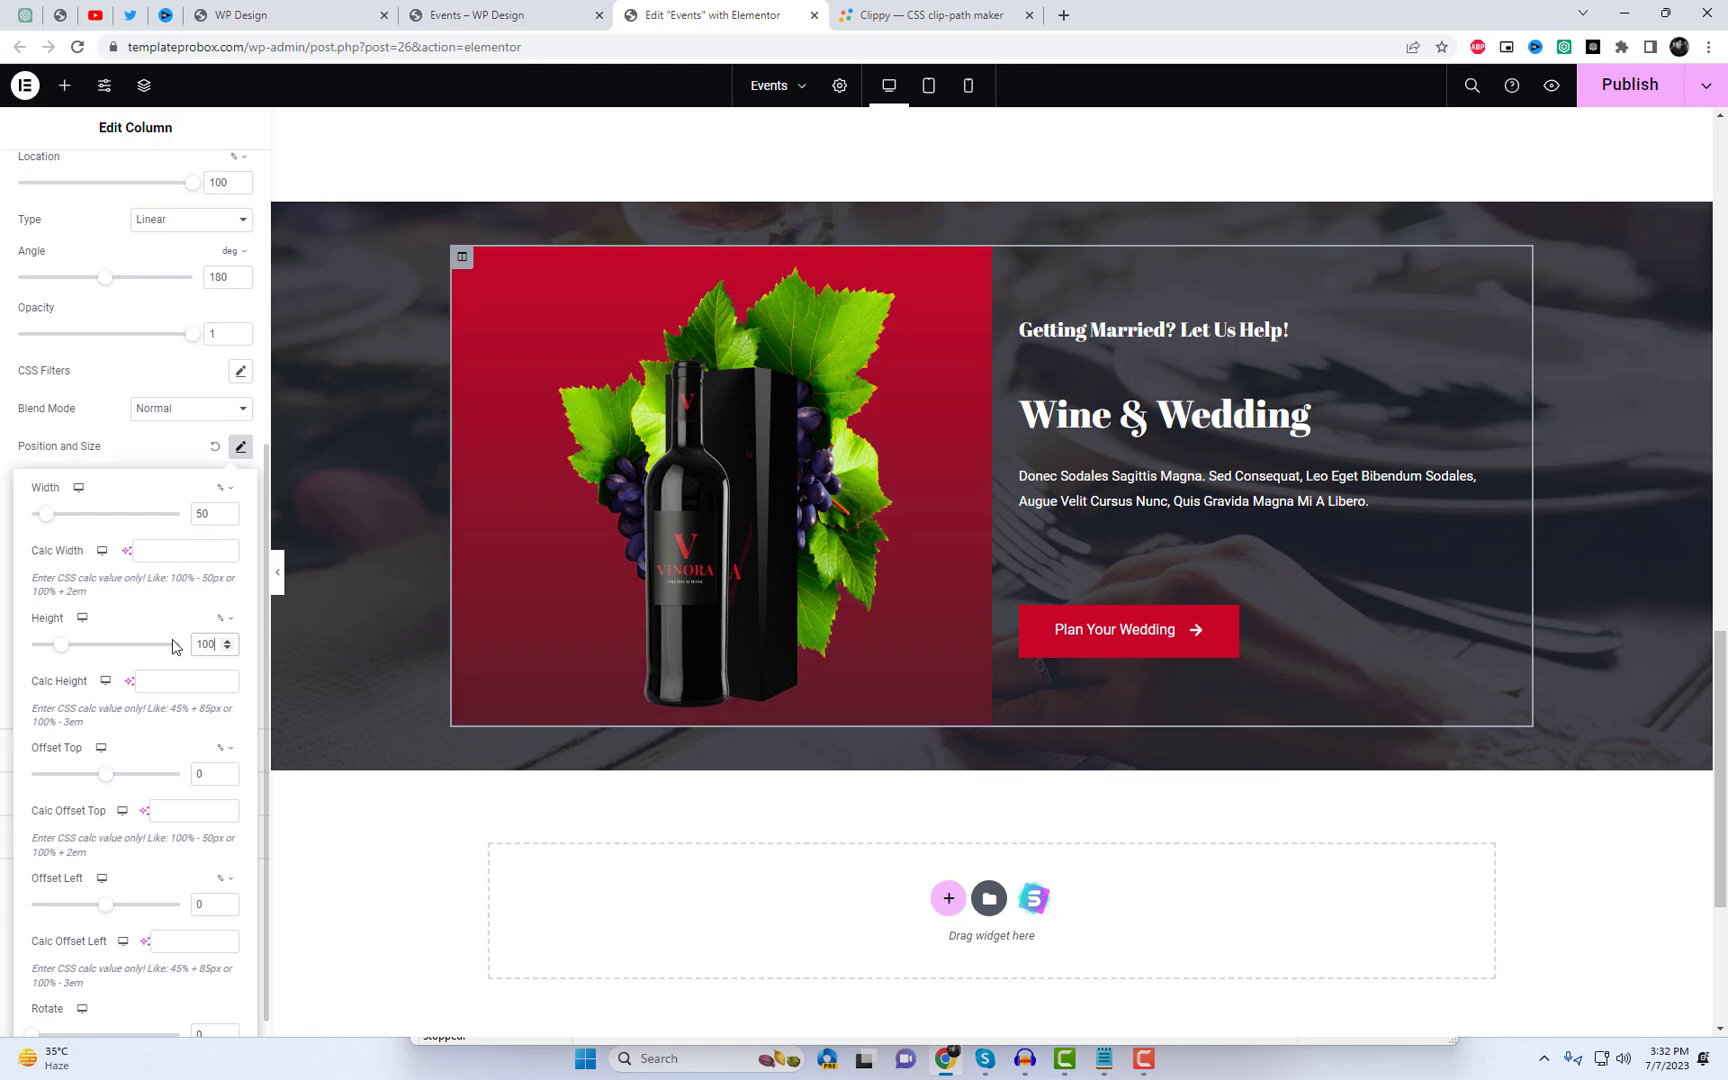
pyautogui.click(168, 465)
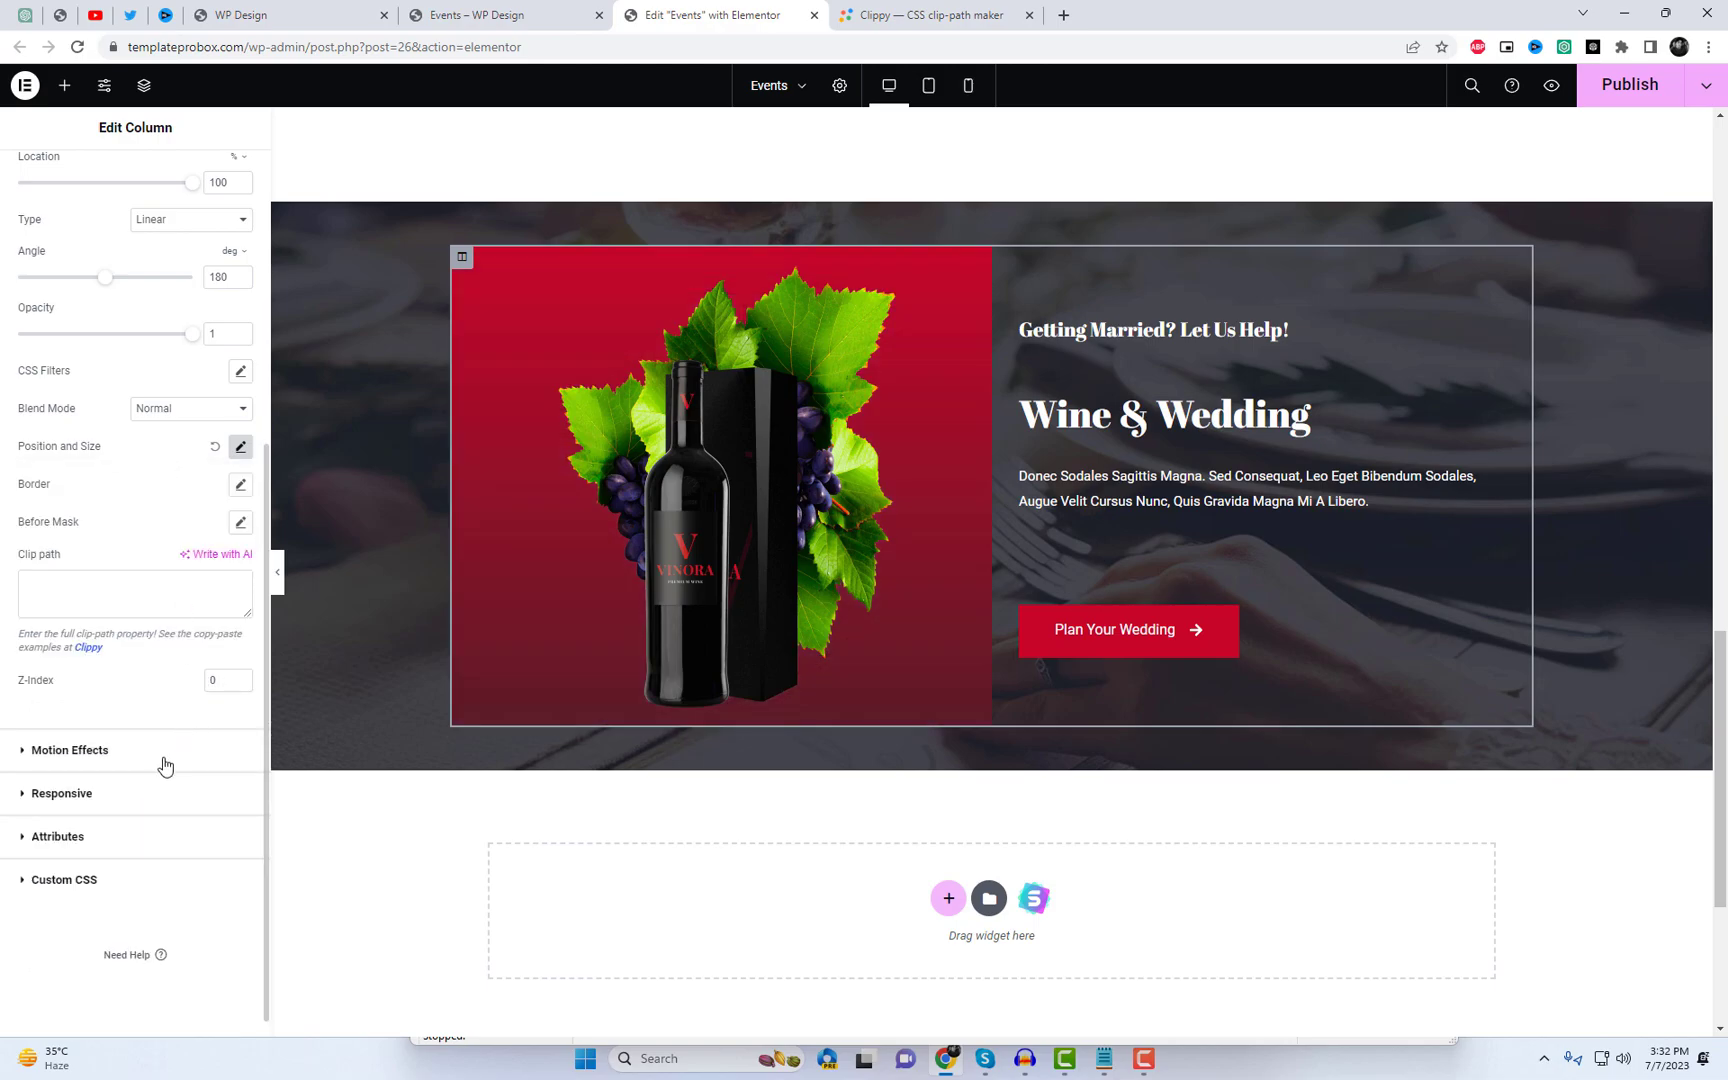
# Step: Mask the Before gradient with the Wine Label image from the Media Library
pyautogui.click(239, 524)
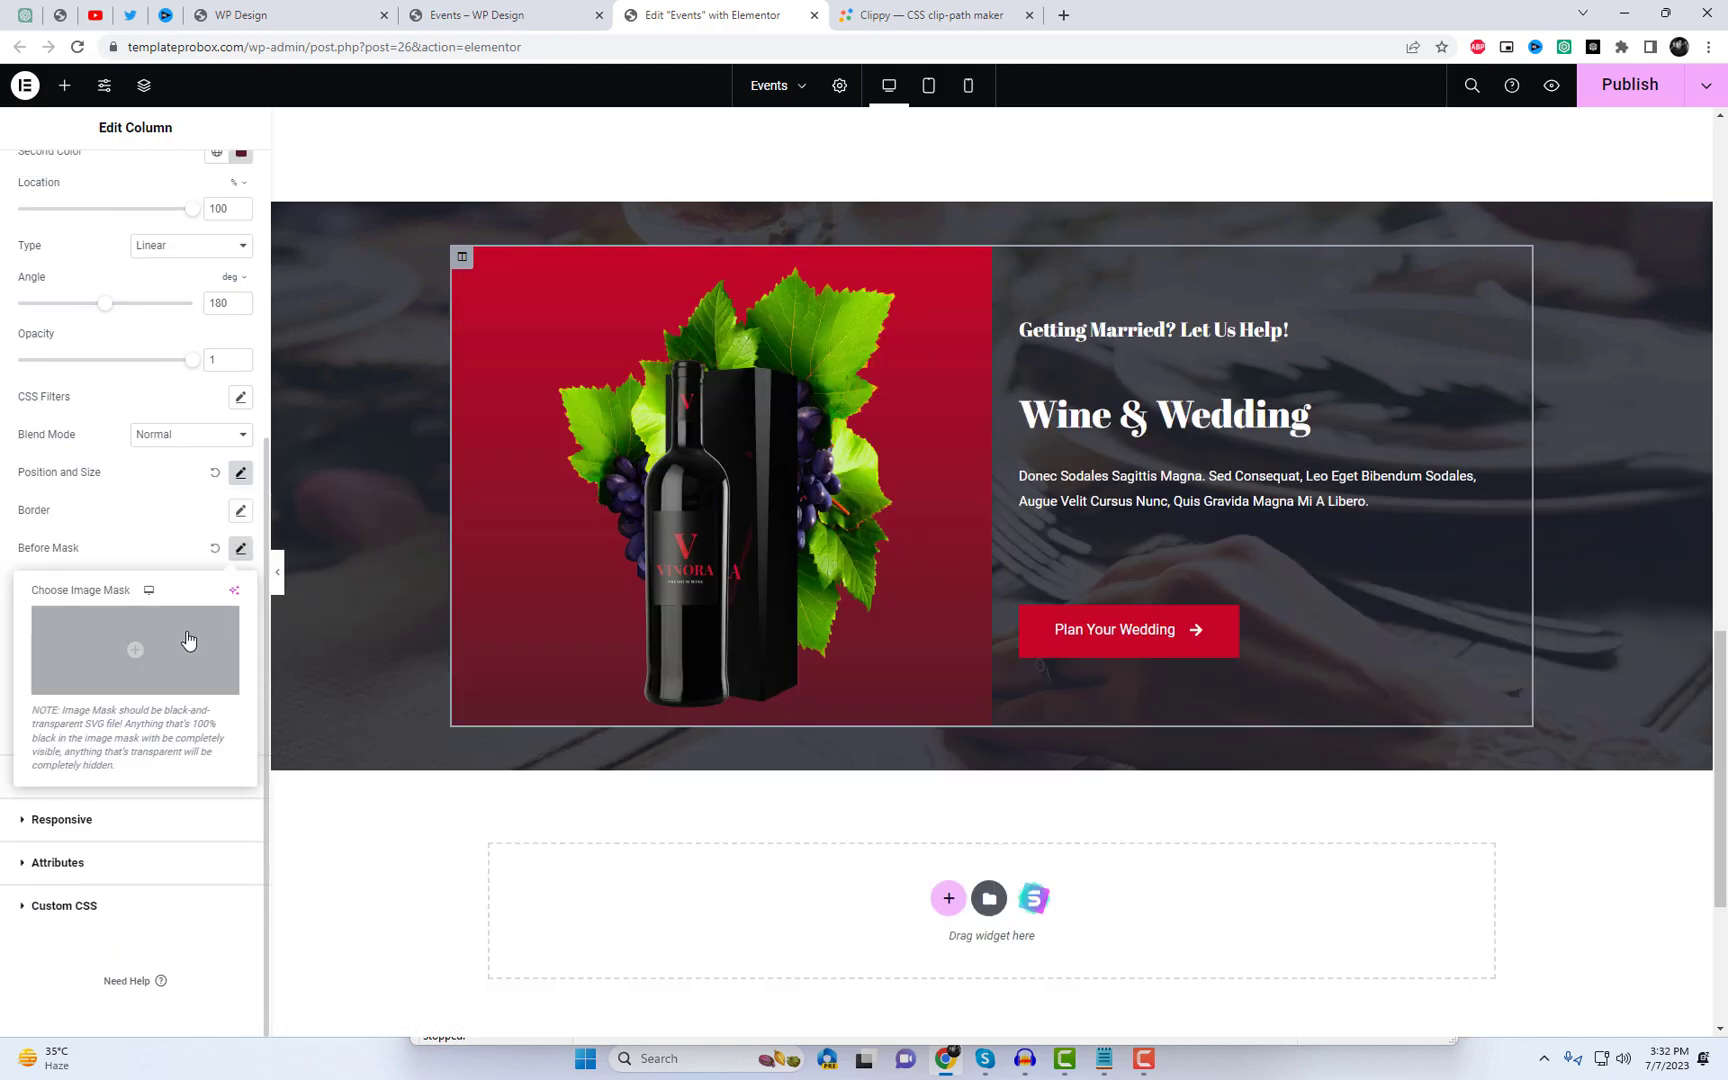
pyautogui.click(187, 645)
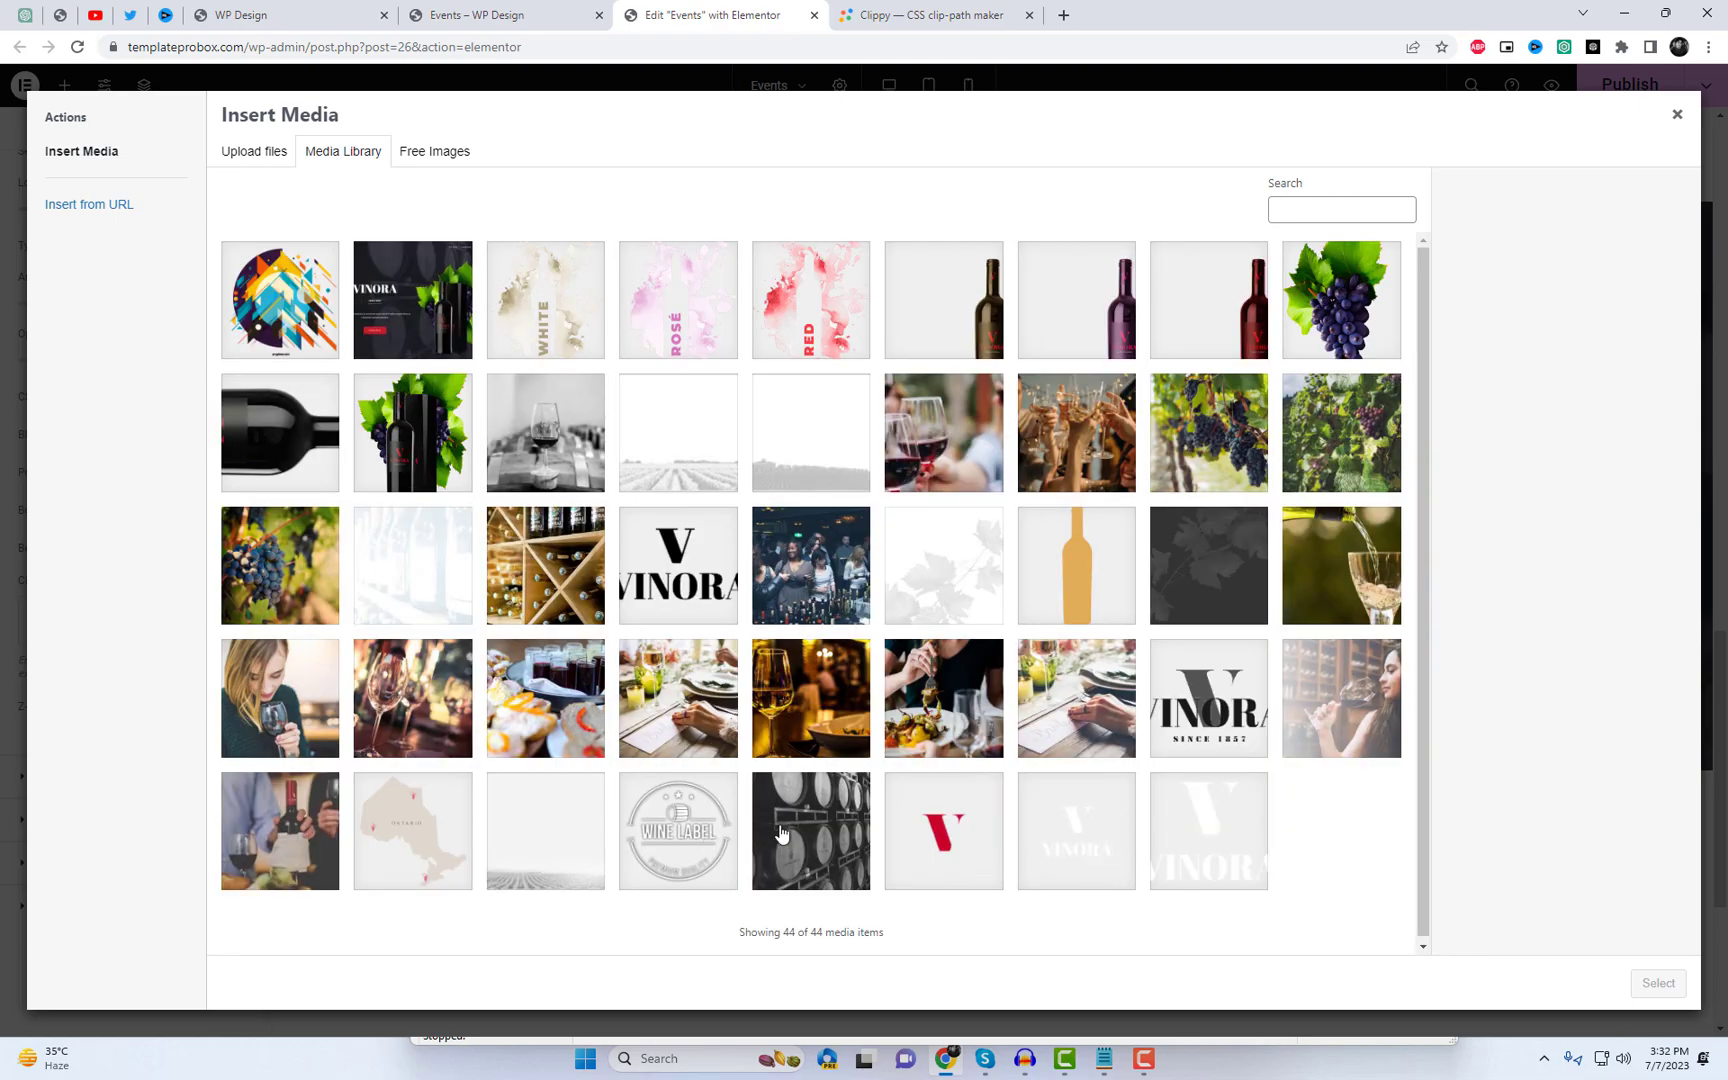
pyautogui.click(672, 834)
pyautogui.click(1655, 983)
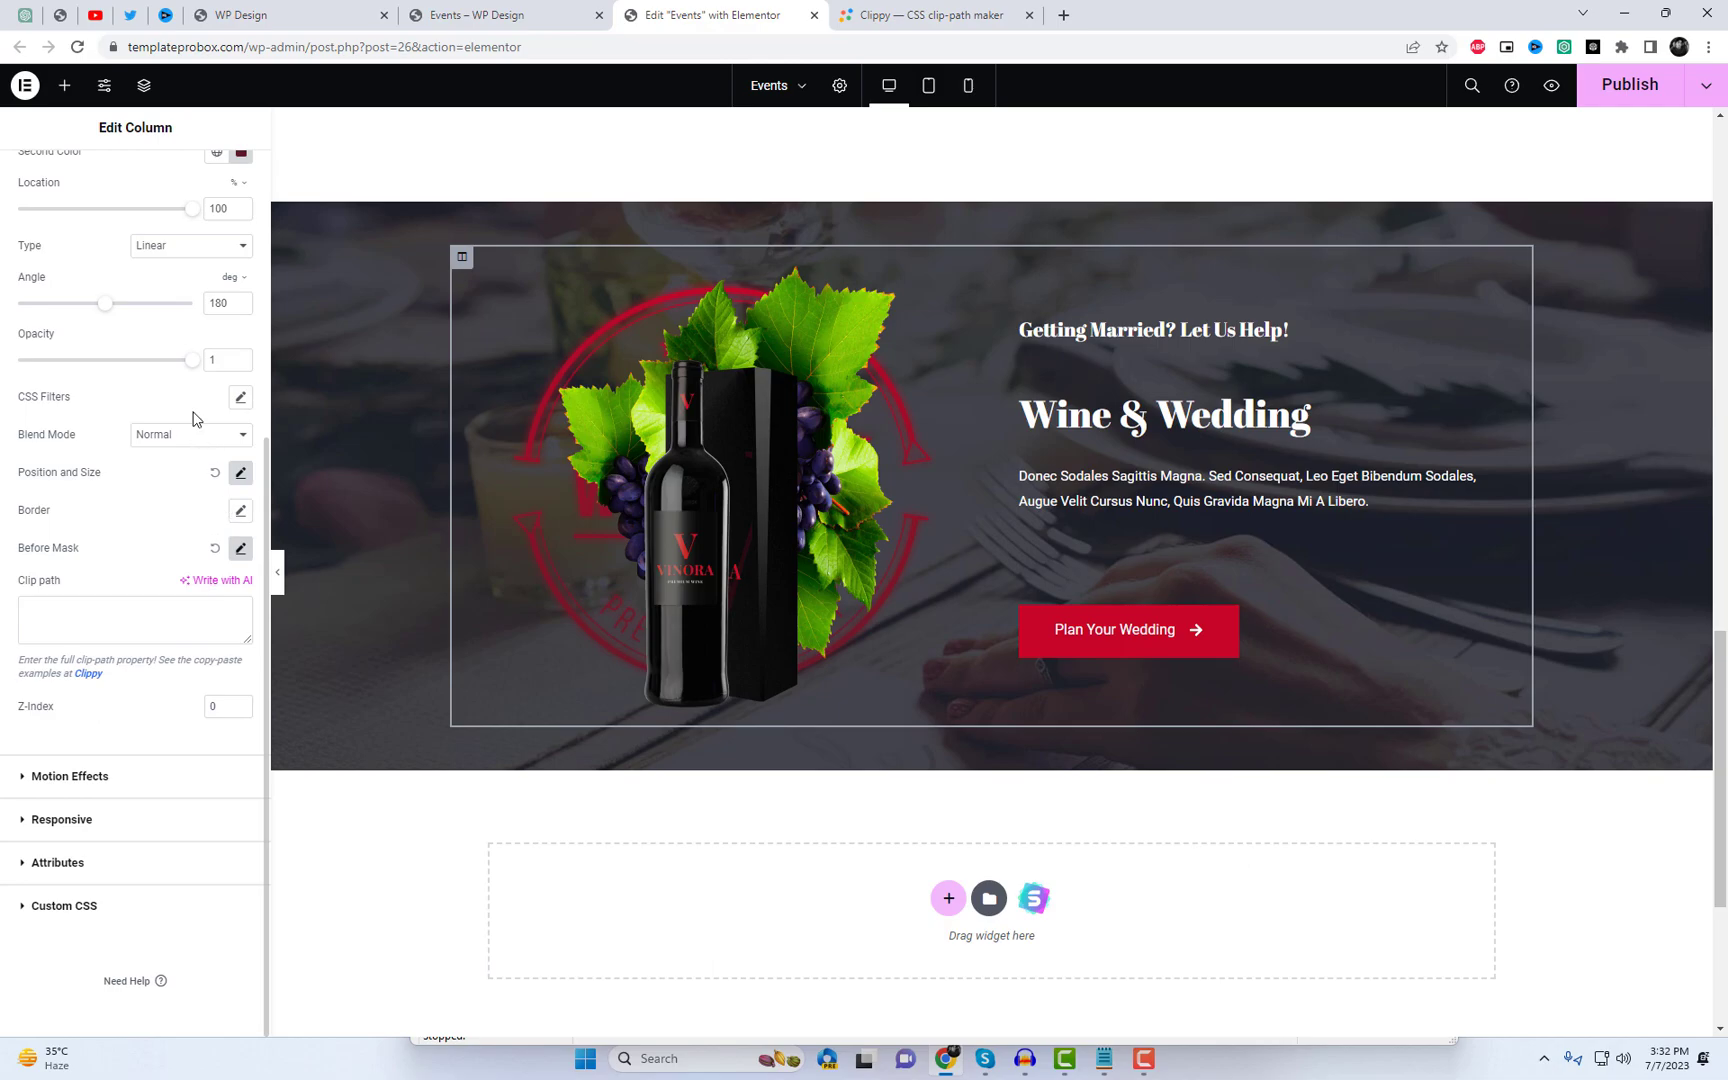
# Step: Lower the Before opacity to 0.88 and change its second colour to pale pink #BC8791
pyautogui.scroll(1, 193, 418)
pyautogui.scroll(3, 195, 355)
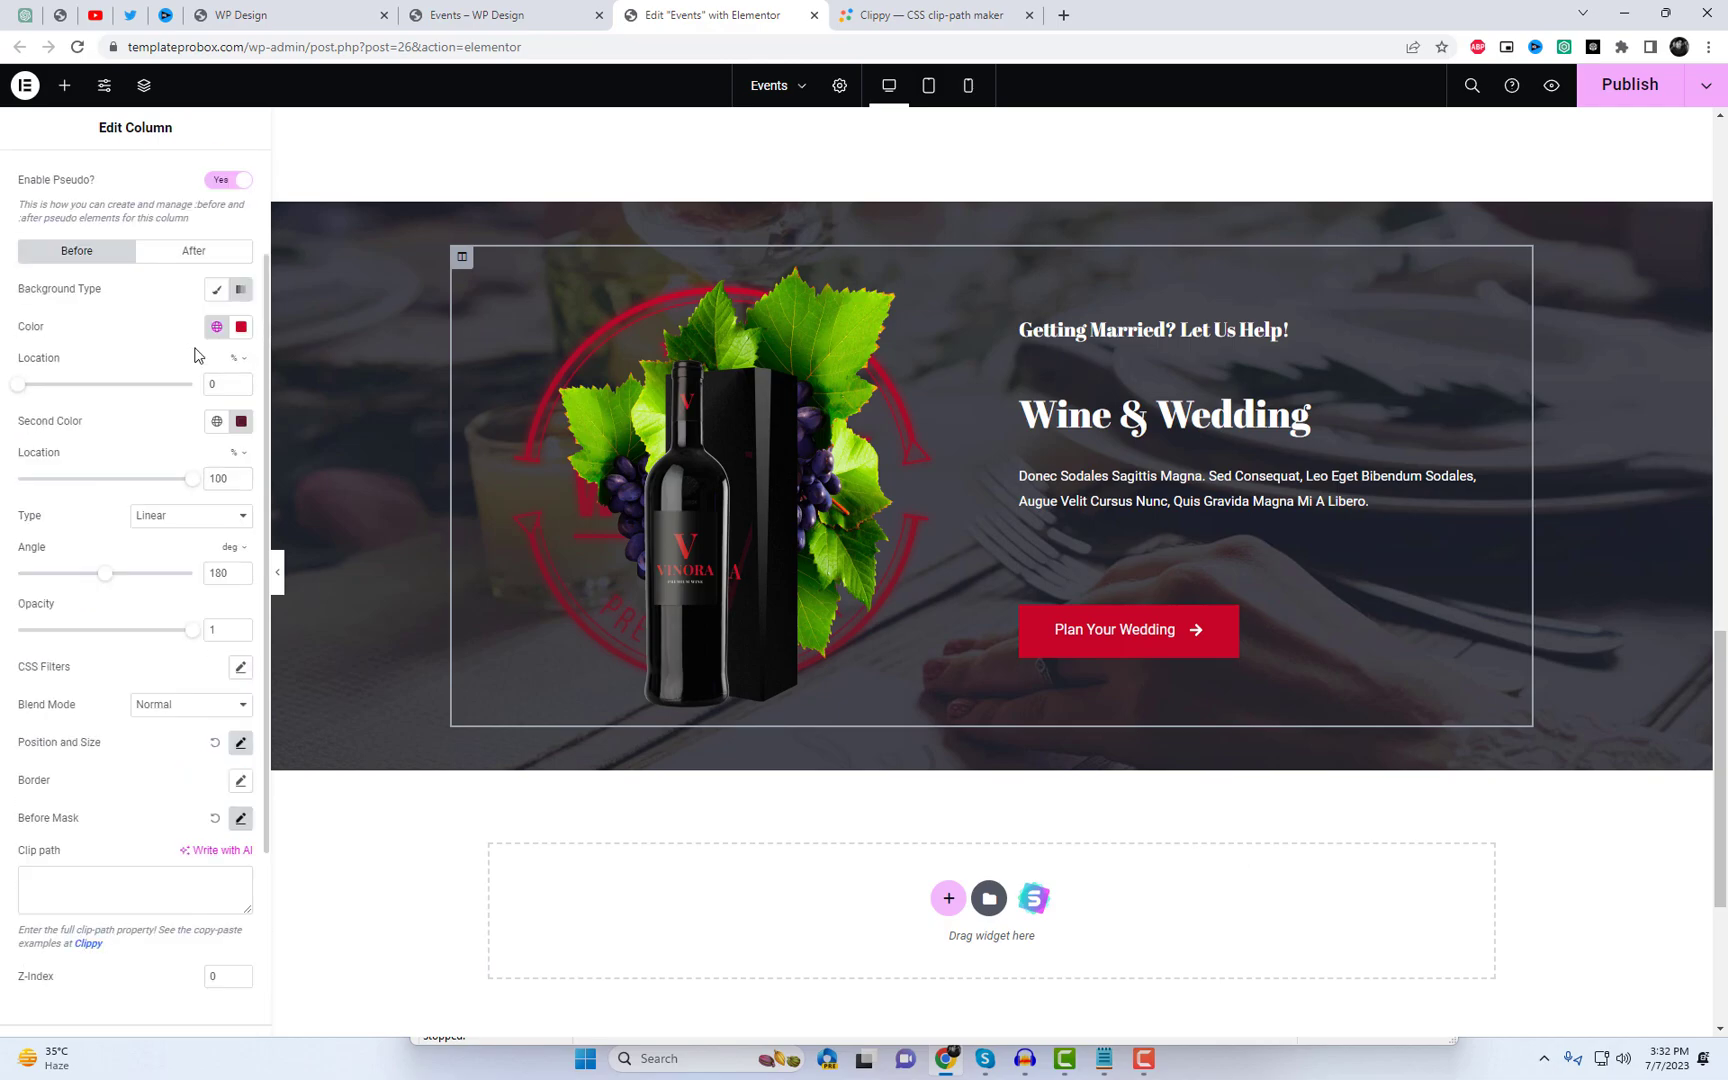
pyautogui.scroll(-2, 195, 345)
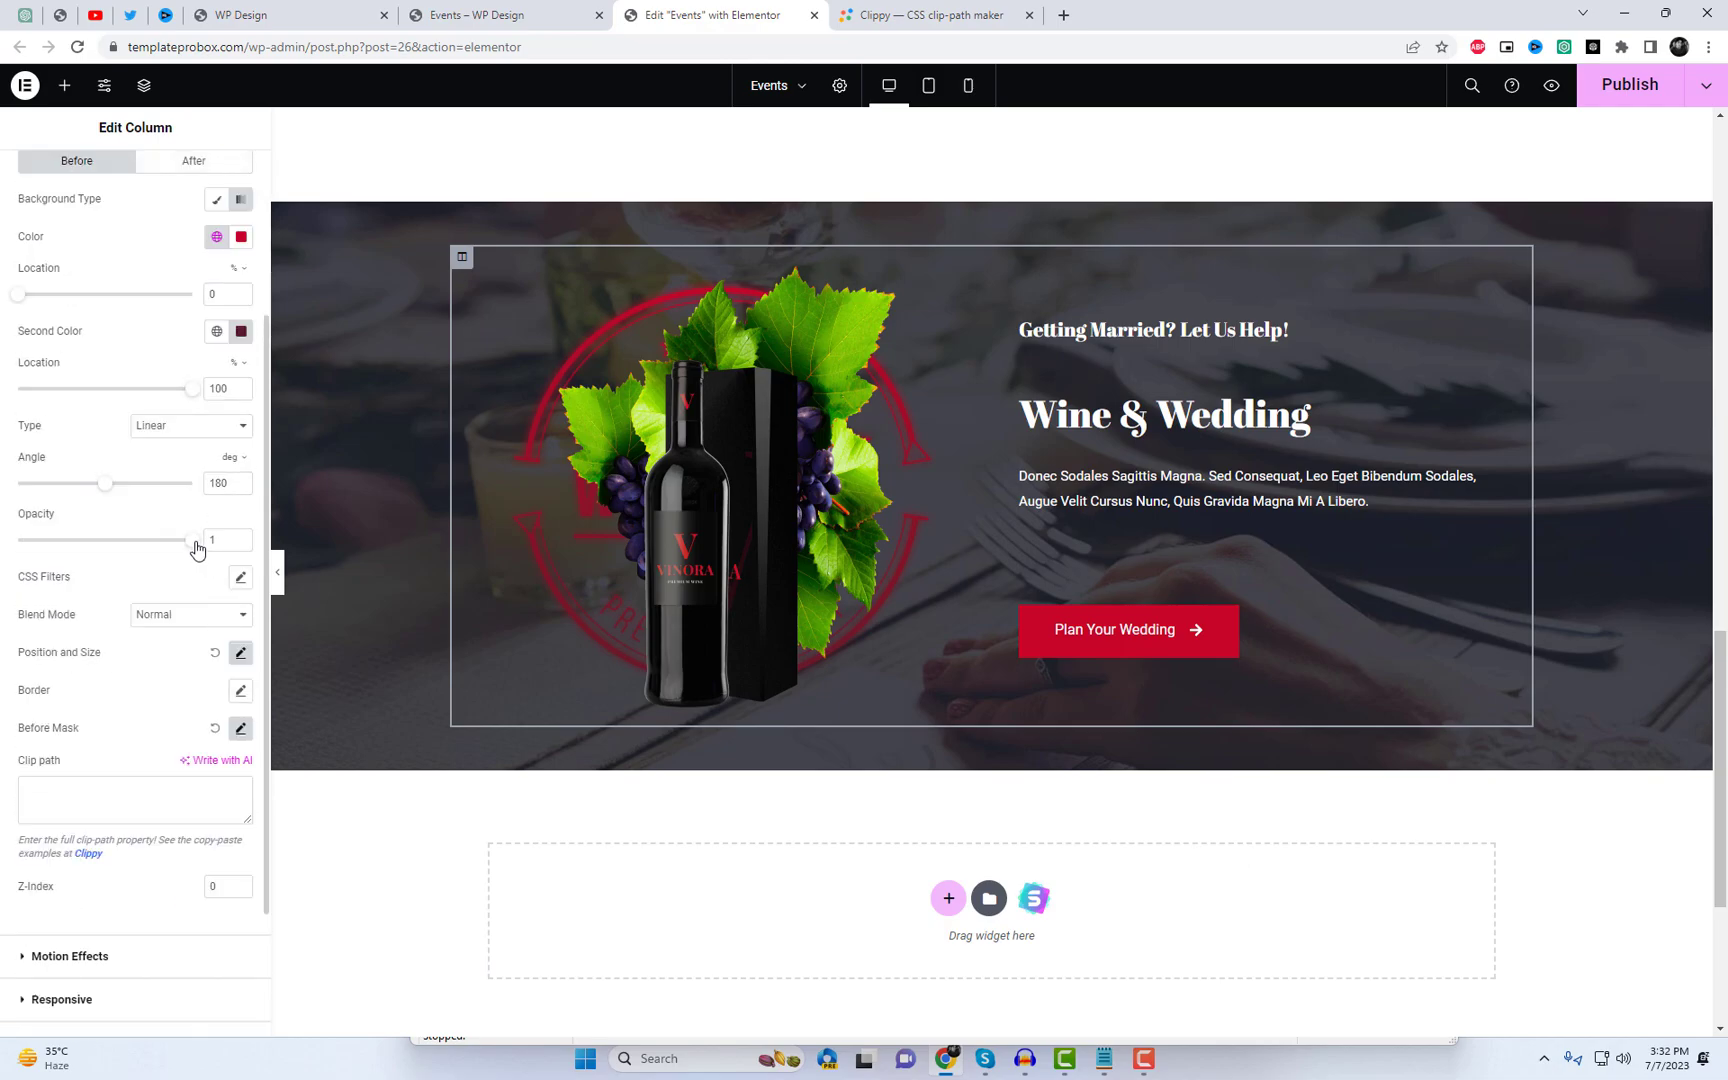
pyautogui.moveTo(196, 548); pyautogui.dragTo(170, 548)
pyautogui.click(241, 331)
pyautogui.click(203, 437)
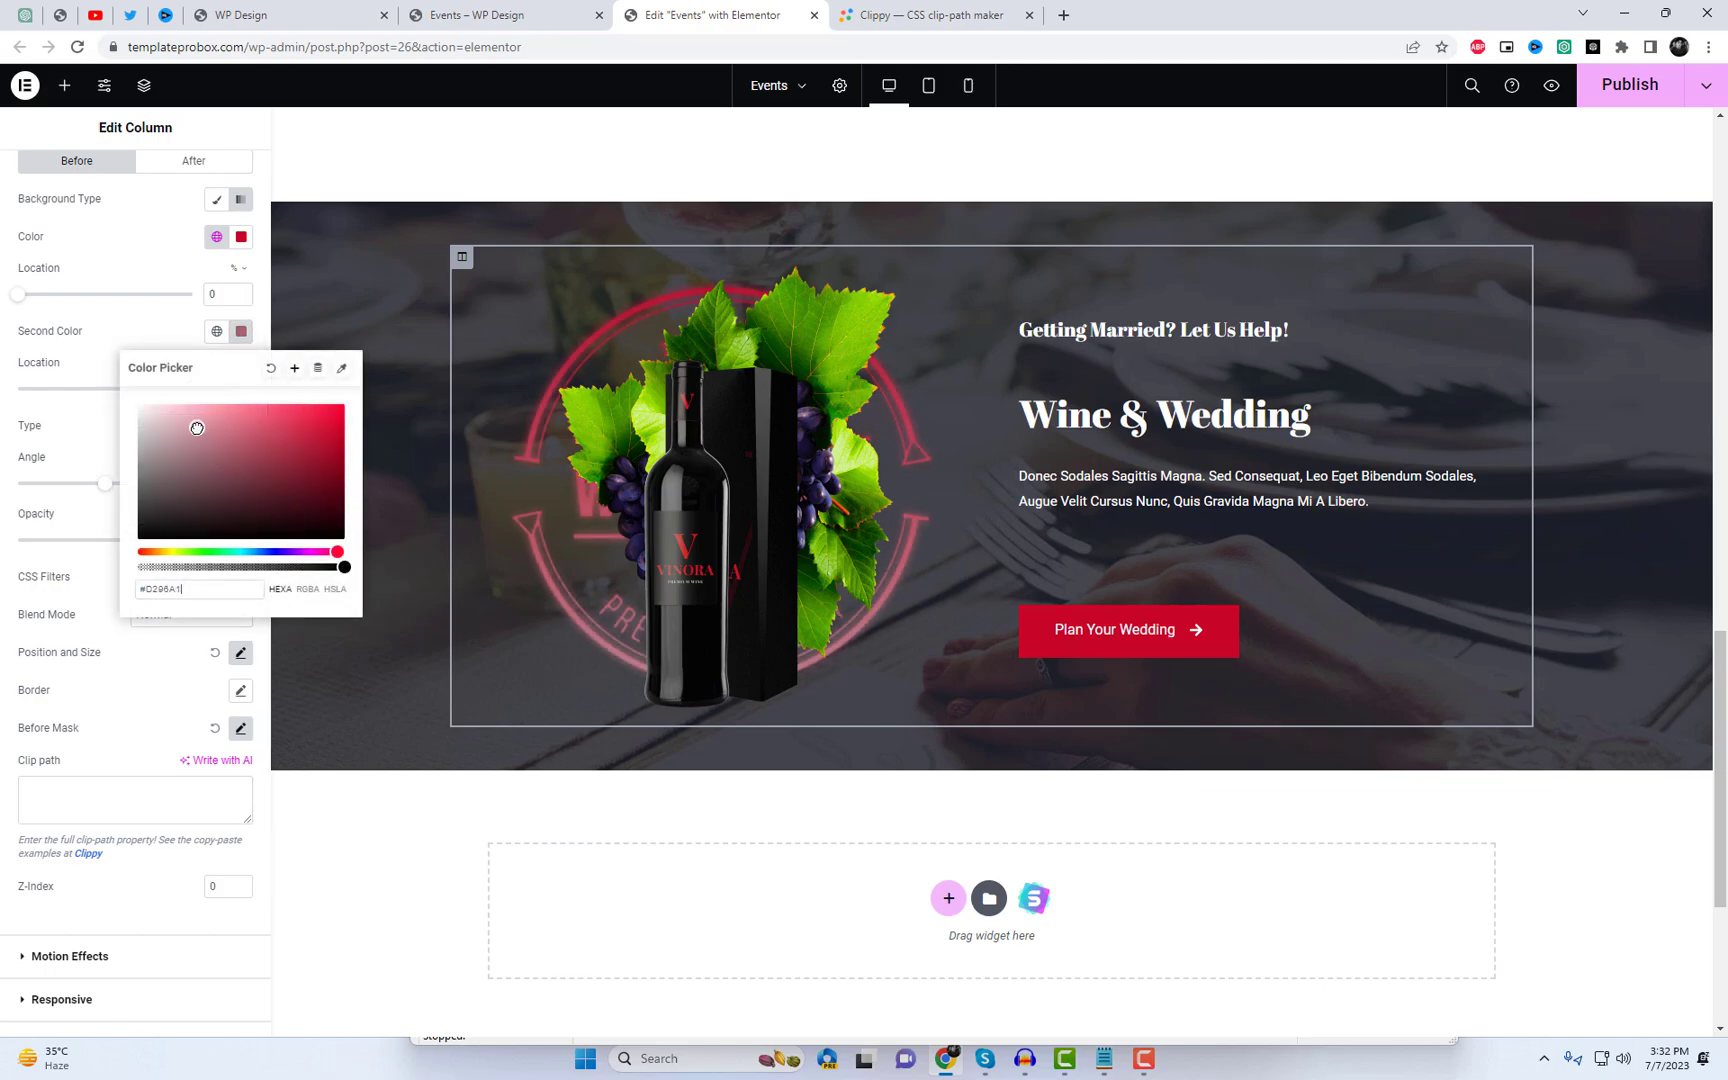
pyautogui.moveTo(203, 437); pyautogui.dragTo(196, 440)
pyautogui.click(172, 342)
pyautogui.scroll(-2, 178, 650)
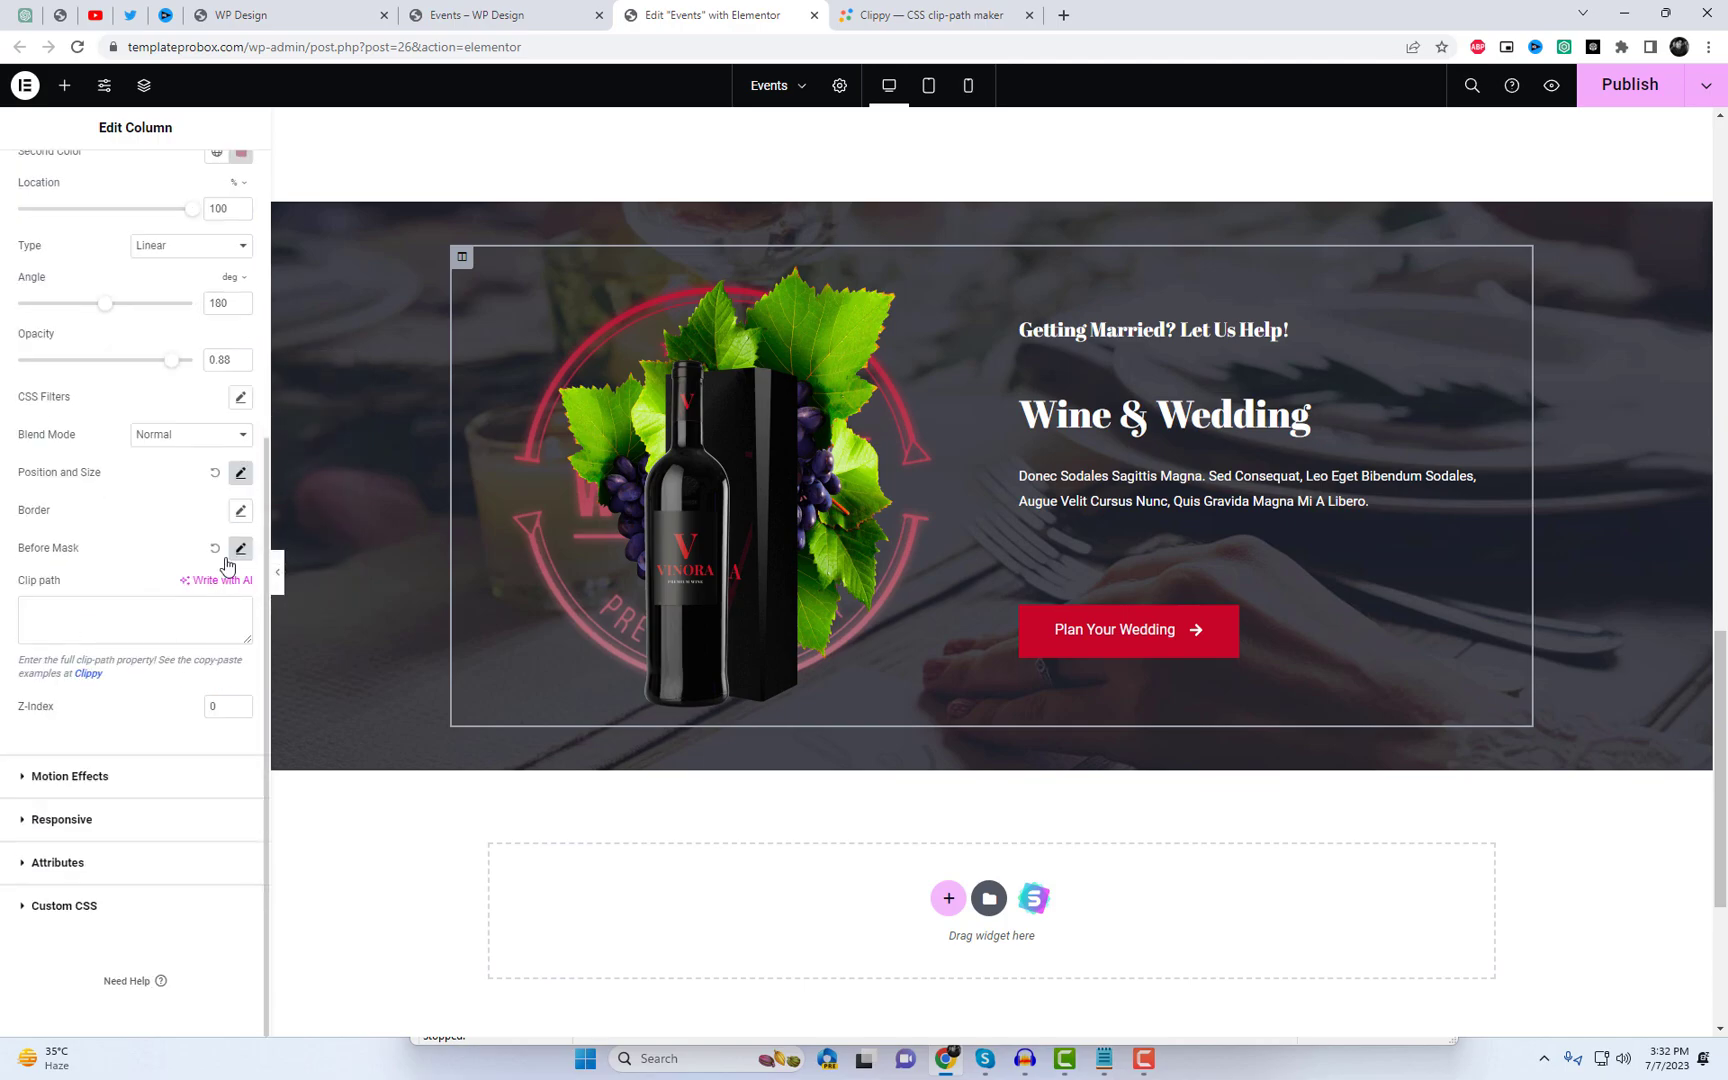
pyautogui.click(241, 474)
# Step: Size the wine-label Before to 30% width, 16% top offset, Z-Index 1 over the bottle
pyautogui.scroll(-1, 222, 715)
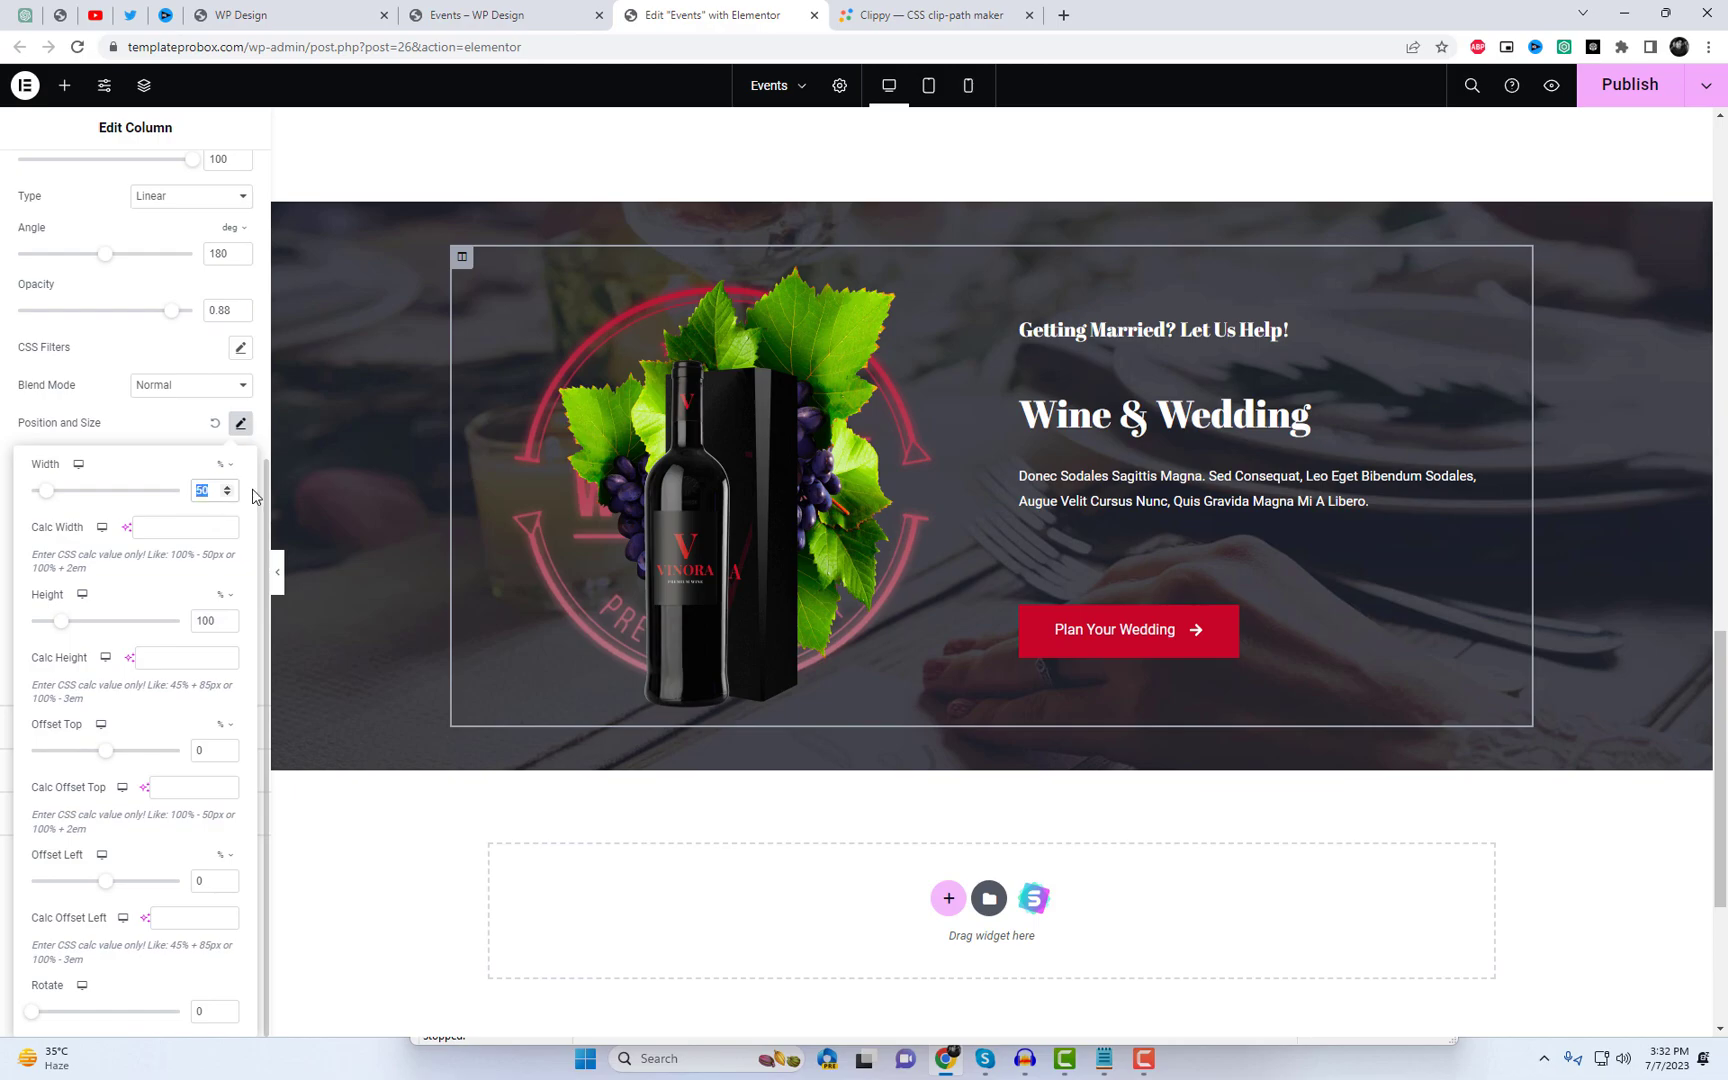
pyautogui.write('30')
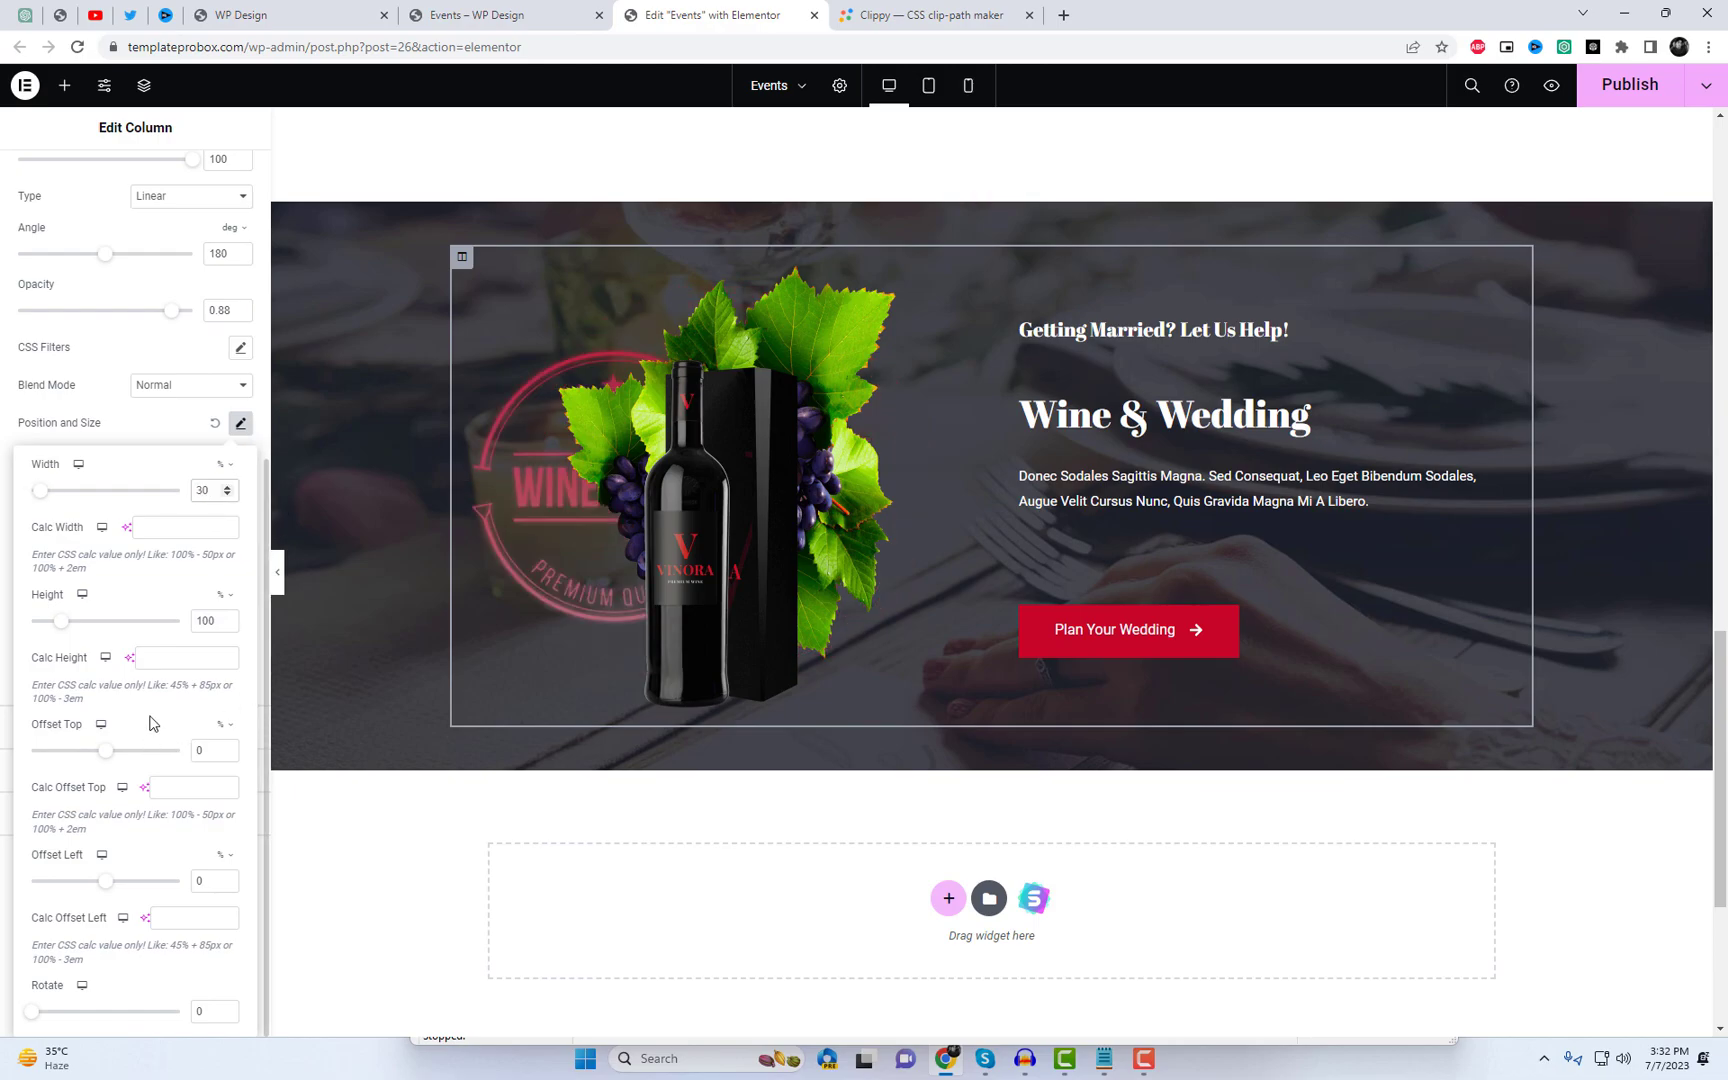
pyautogui.click(202, 745)
pyautogui.write('30')
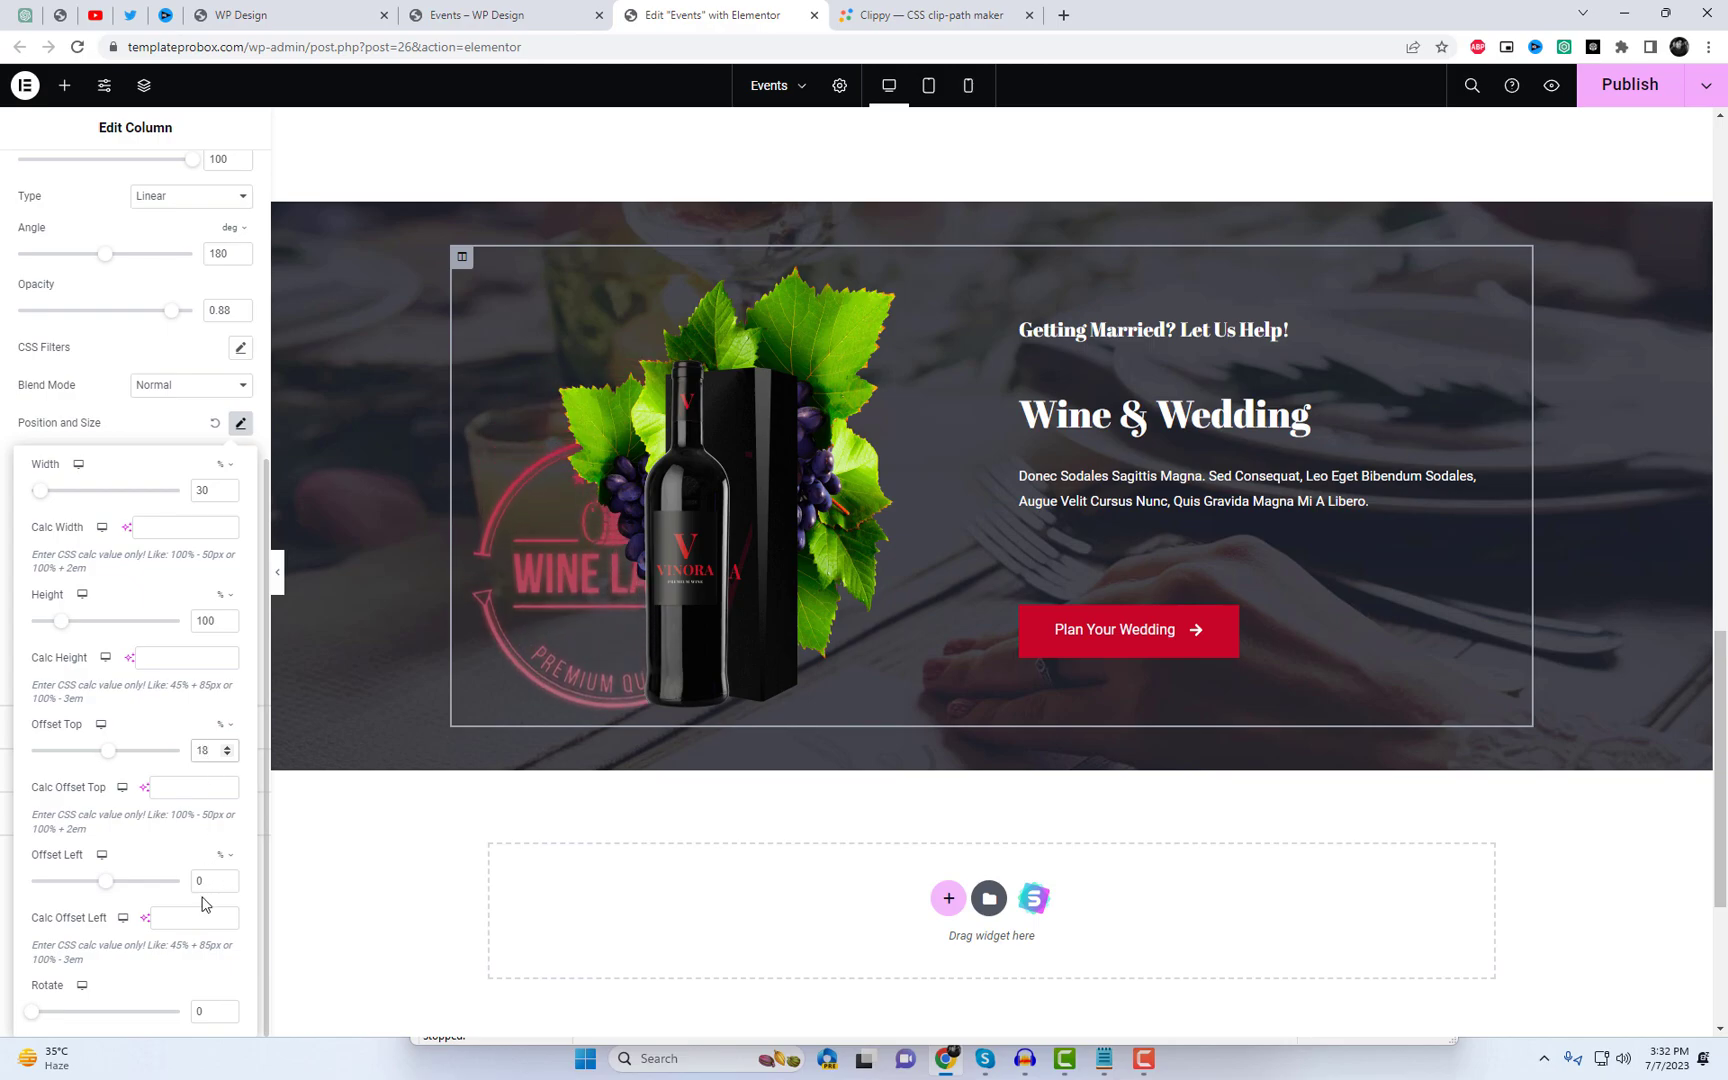
pyautogui.press('Down')
pyautogui.press('Down')
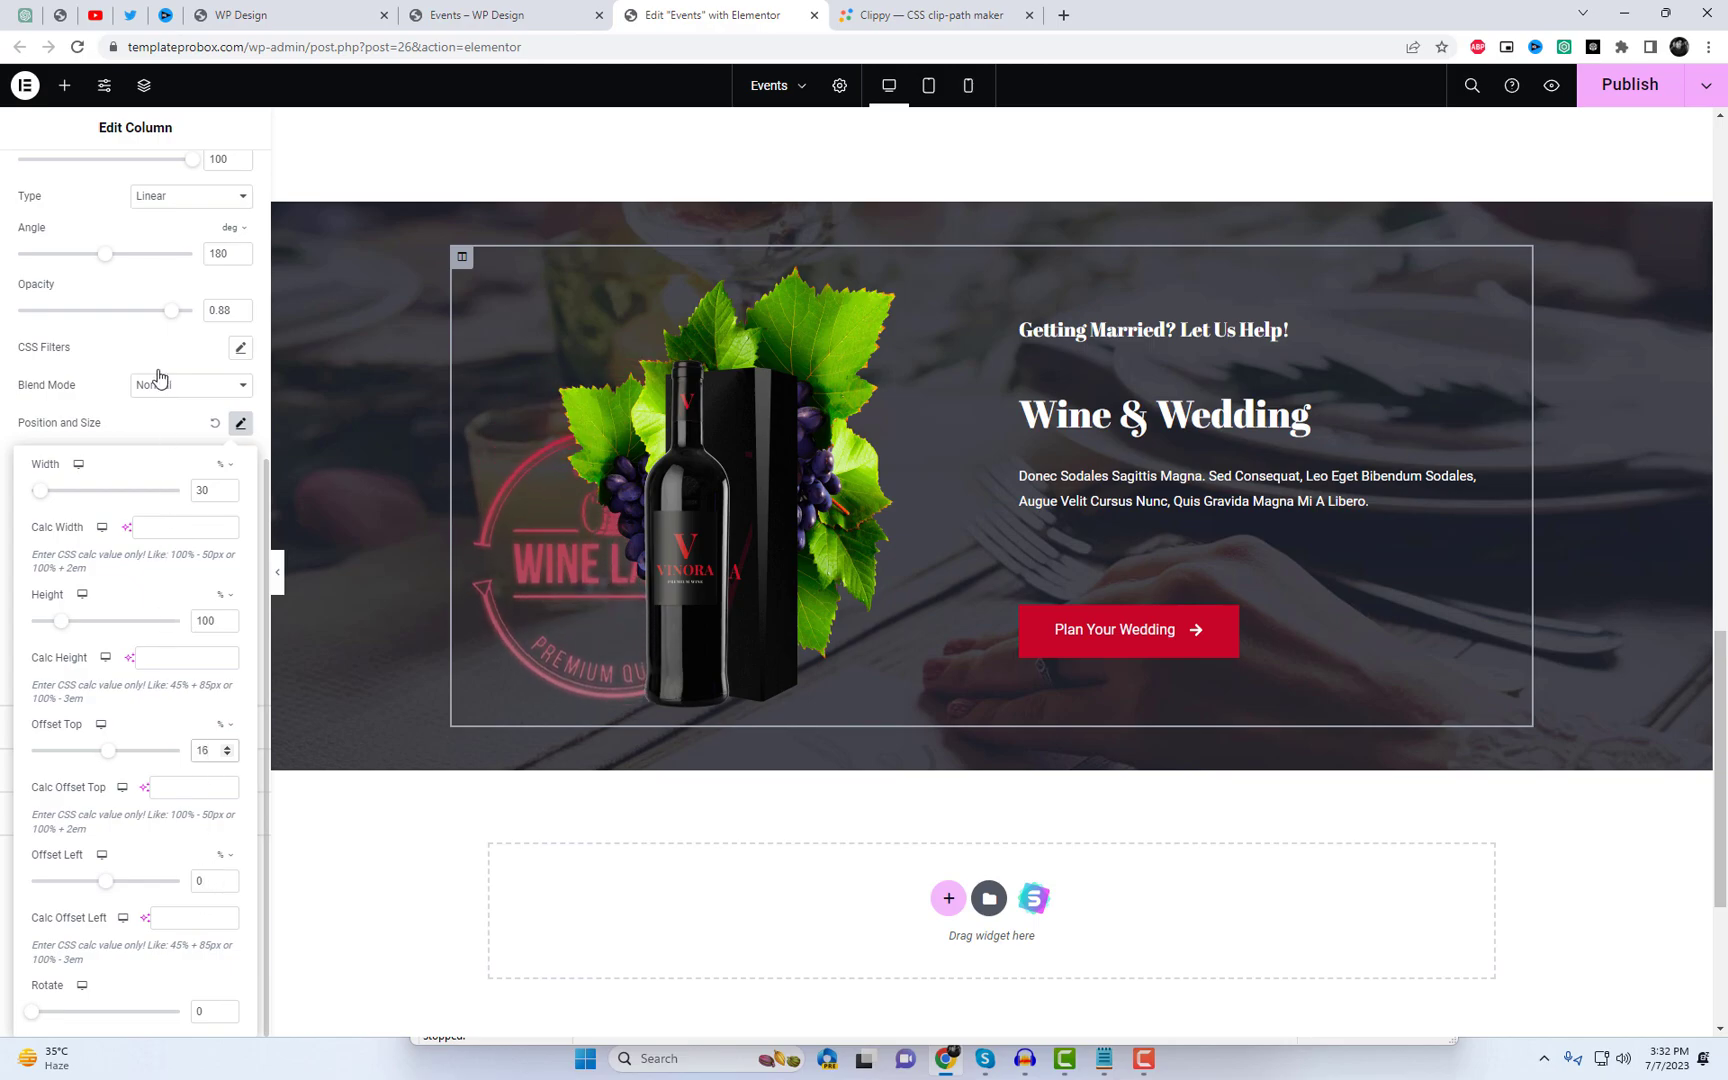
pyautogui.click(142, 340)
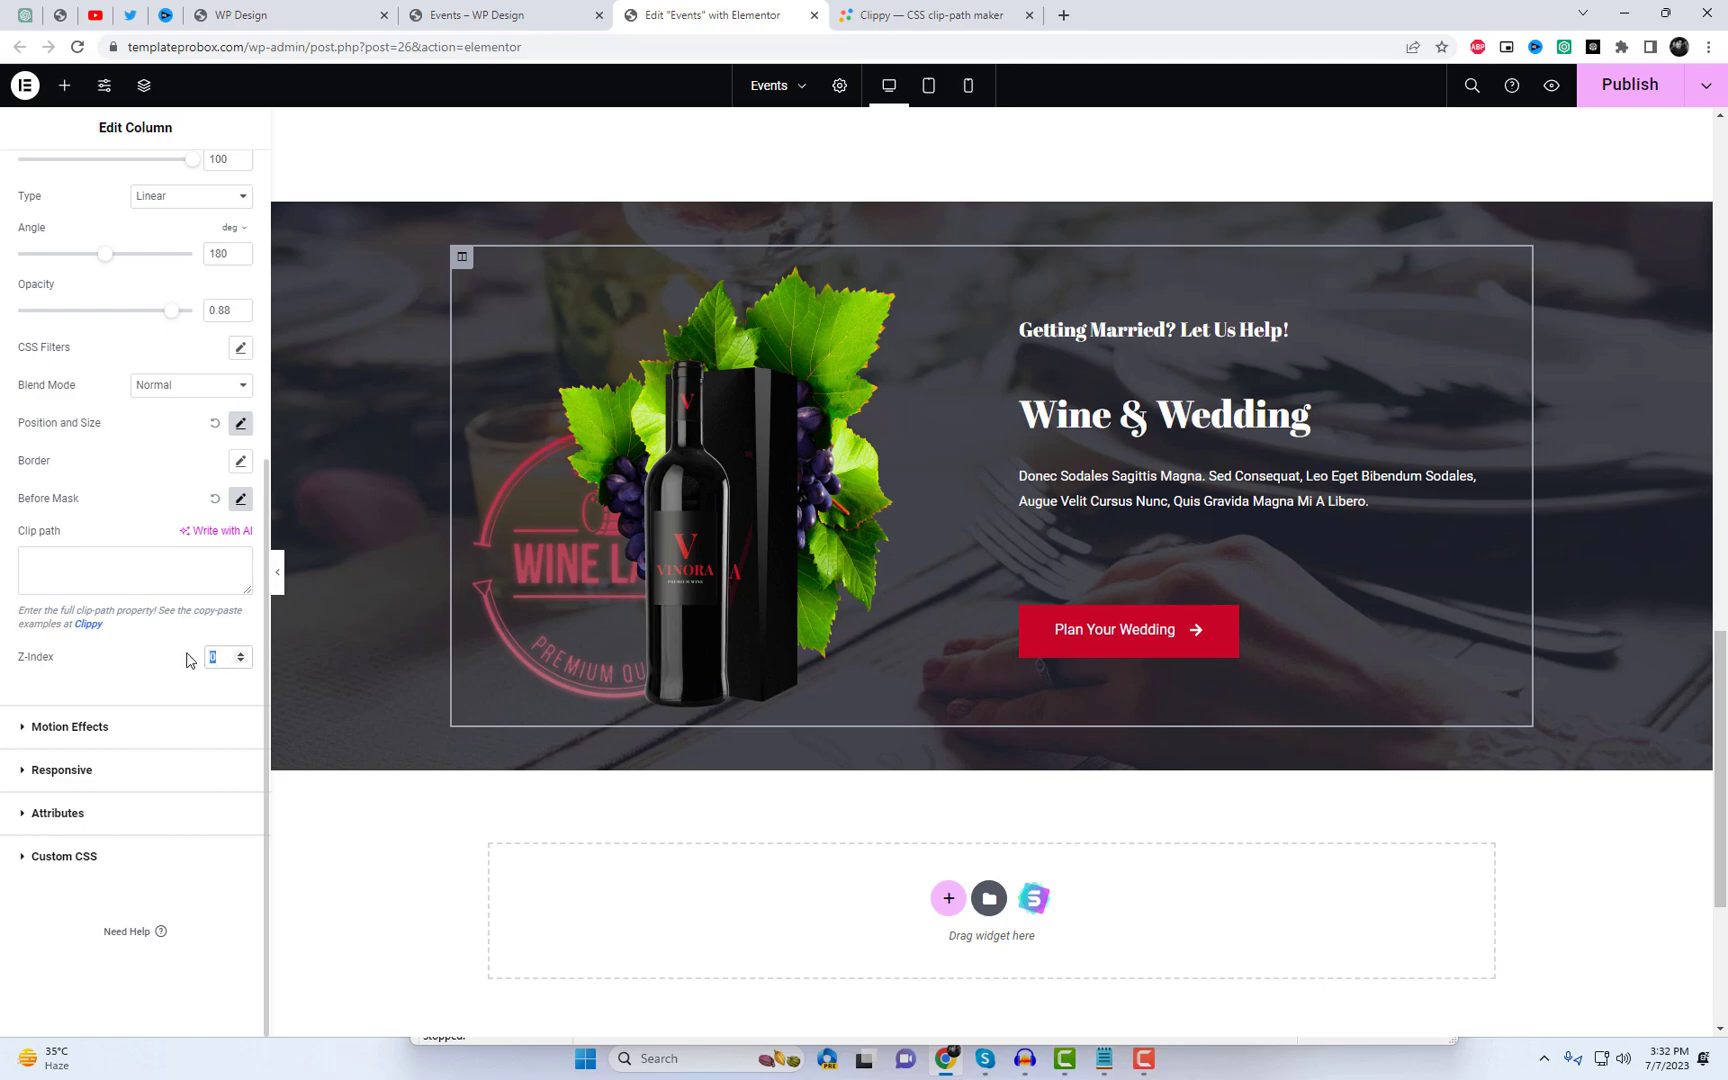
pyautogui.scroll(1, 190, 660)
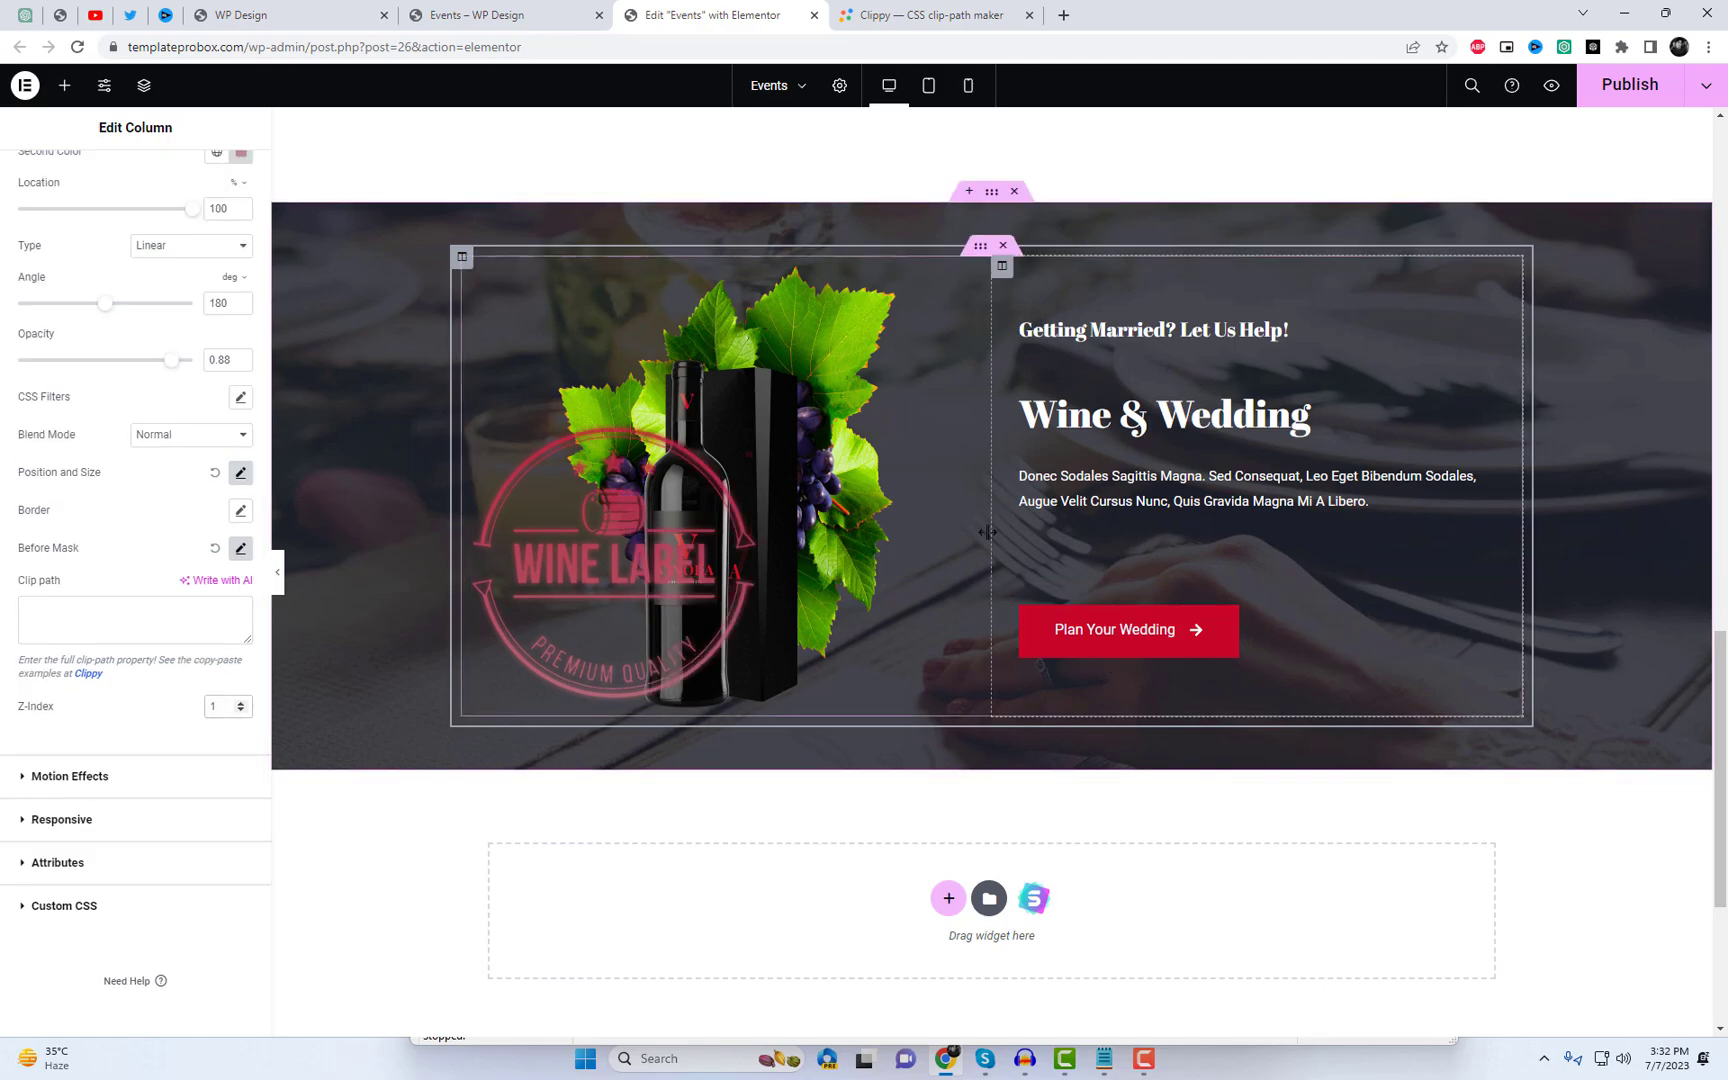
# Step: Give the After pseudo element a gradient background starting from dark red #891919
pyautogui.scroll(3, 115, 357)
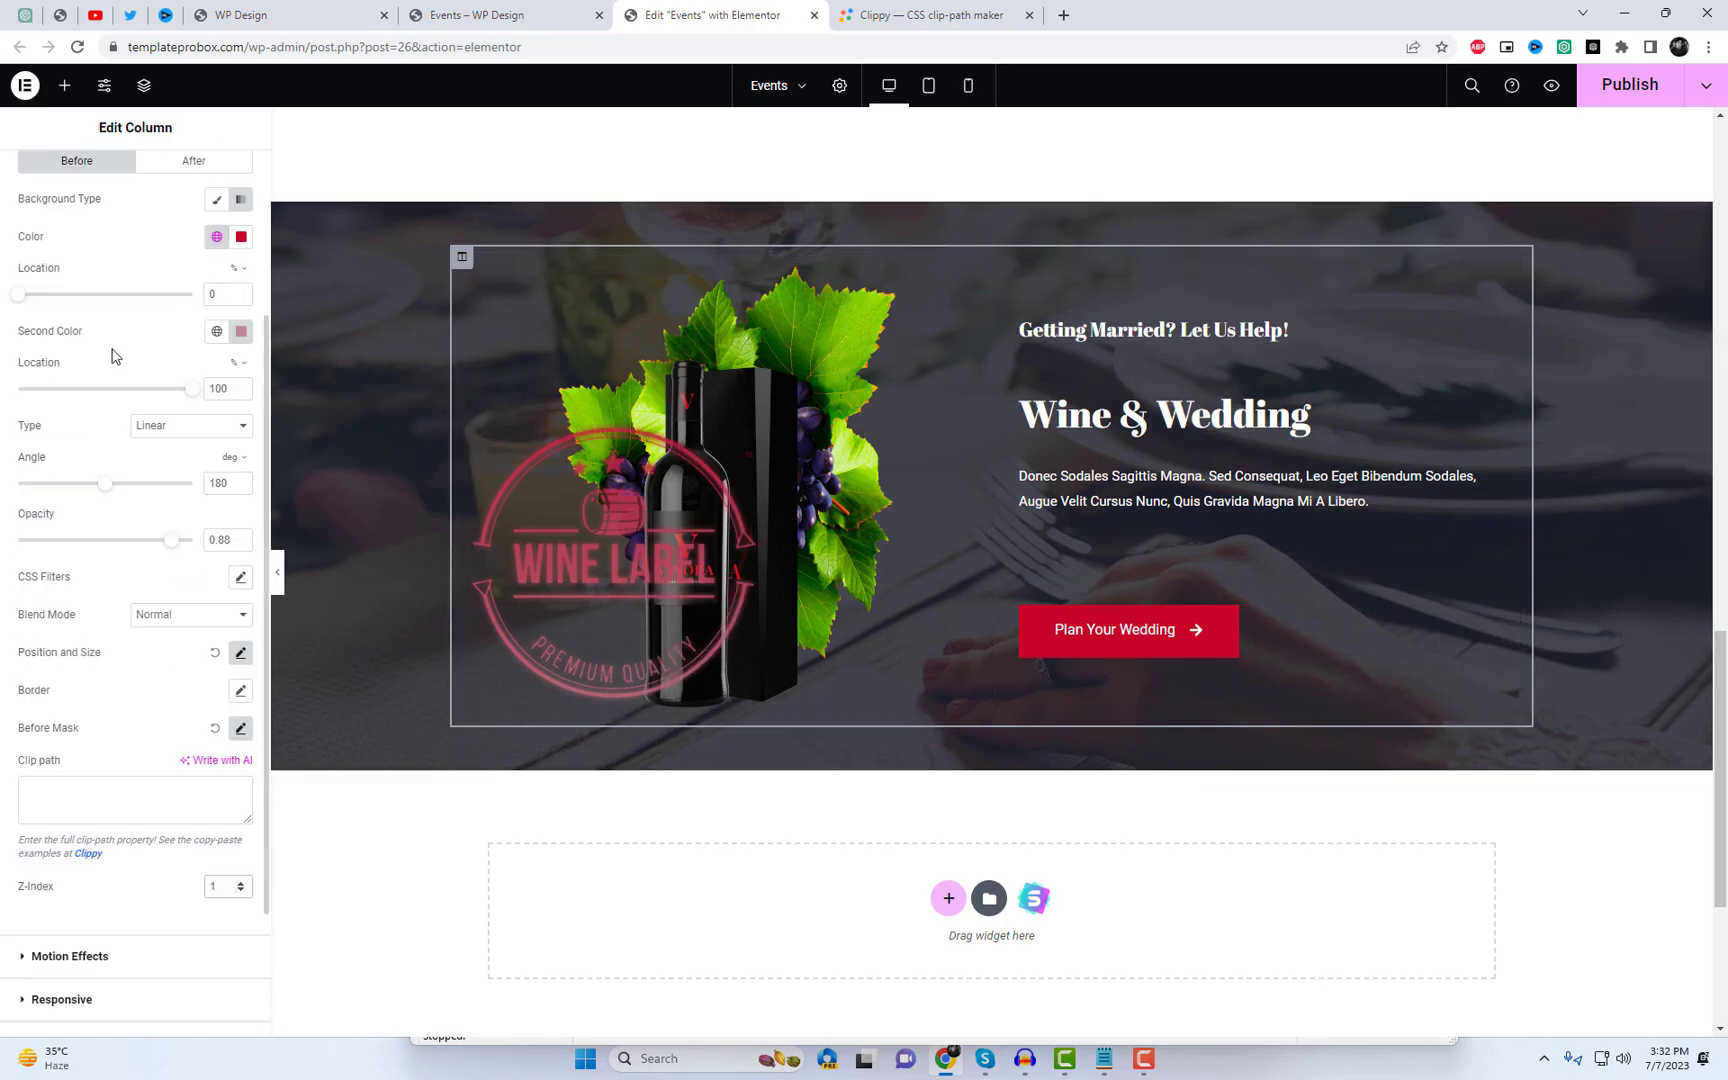
pyautogui.scroll(2, 120, 362)
pyautogui.click(185, 345)
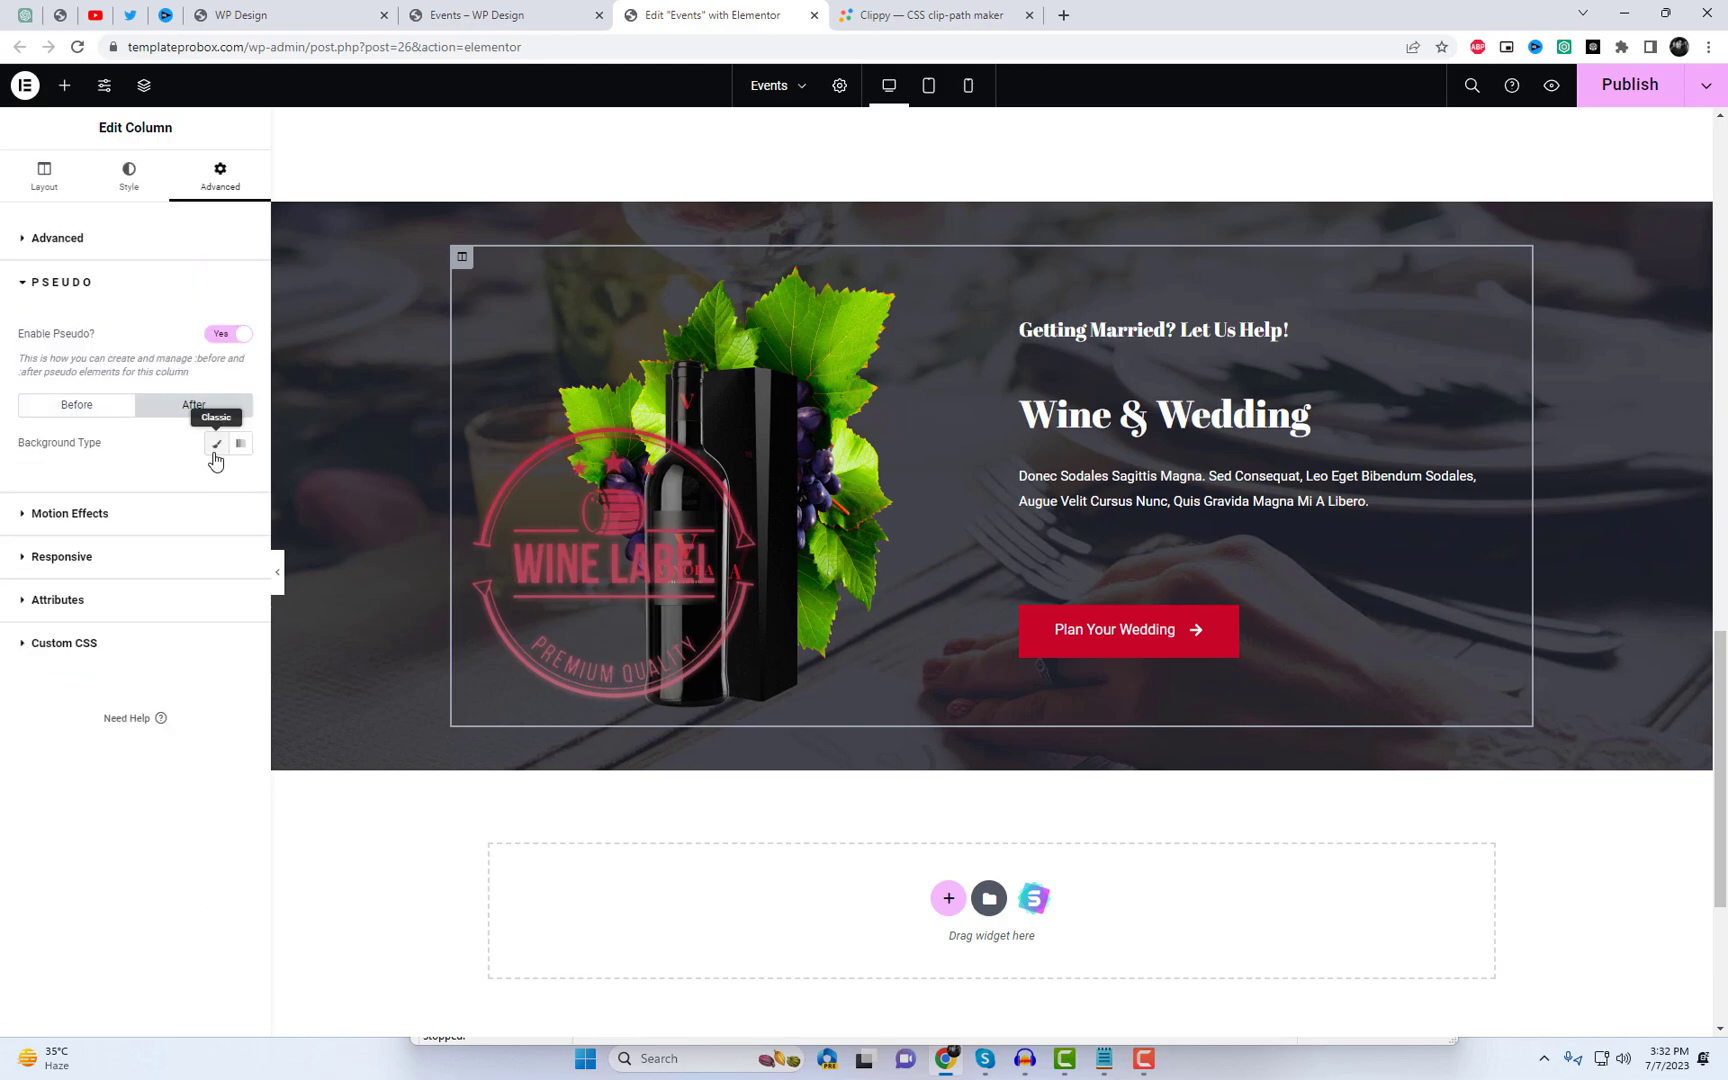
pyautogui.click(216, 452)
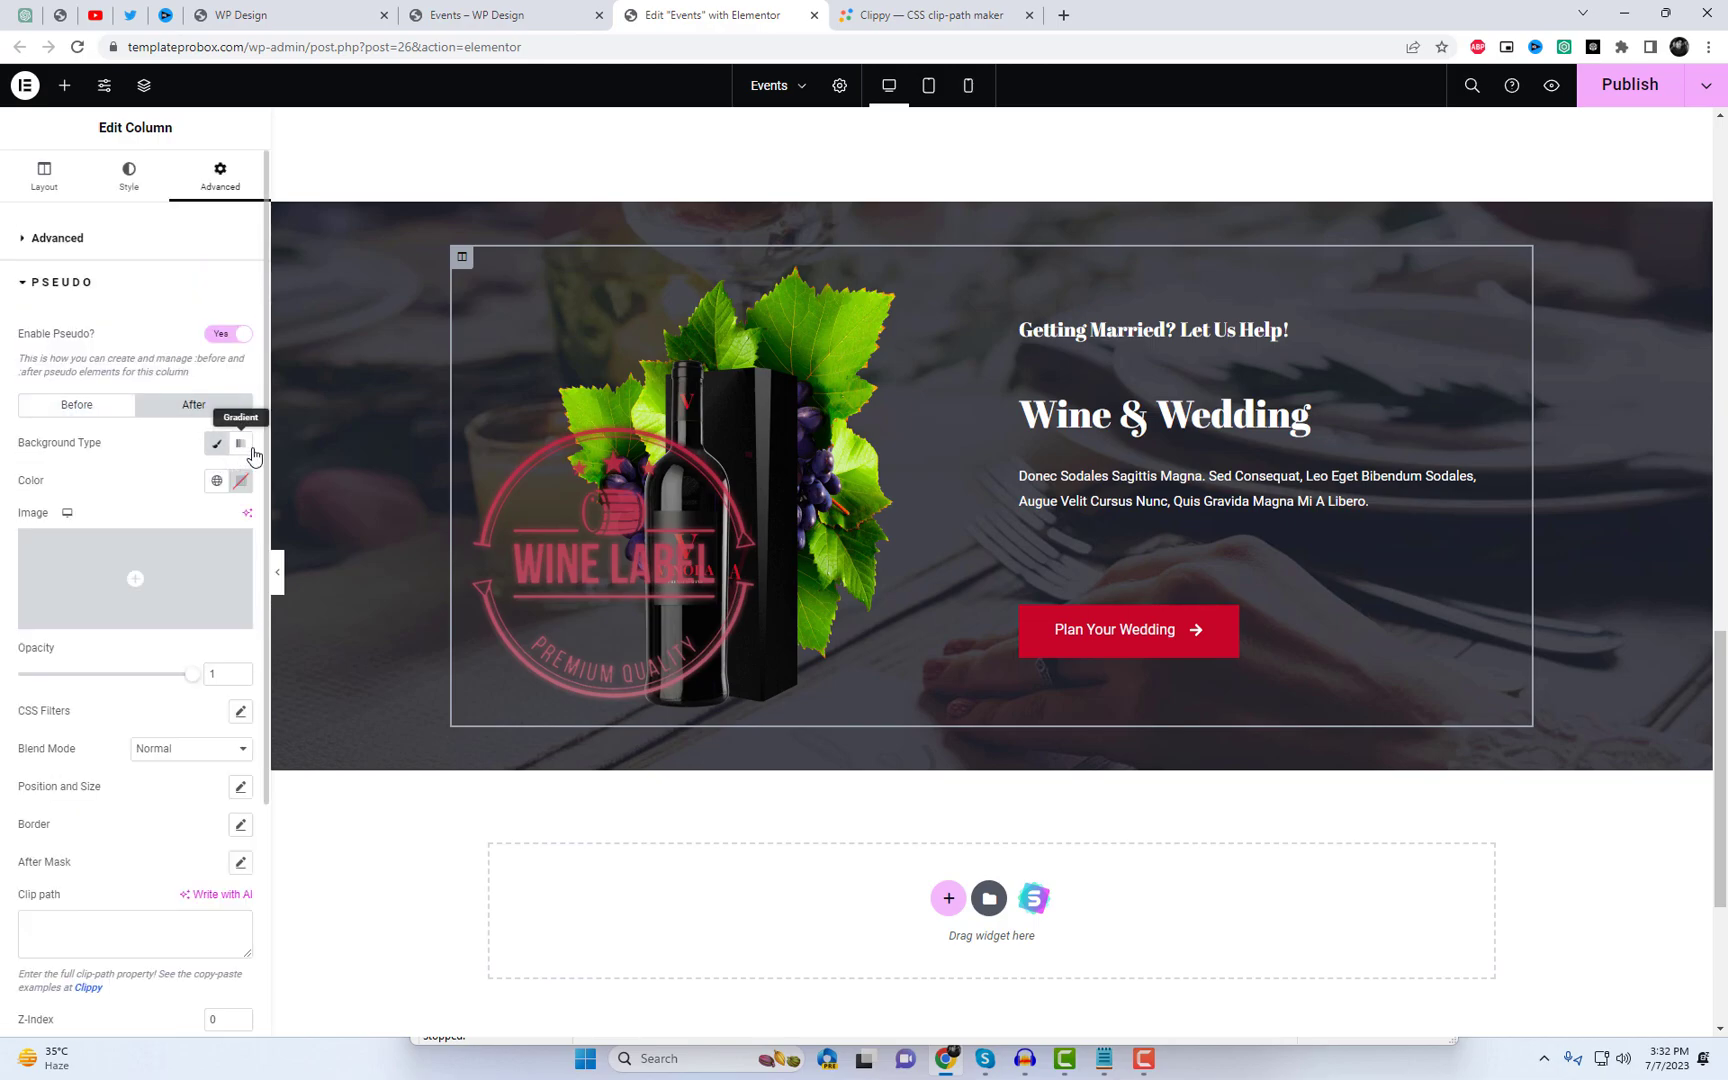
pyautogui.click(240, 450)
pyautogui.click(240, 483)
pyautogui.click(307, 616)
pyautogui.click(205, 690)
pyautogui.scroll(-2, 204, 698)
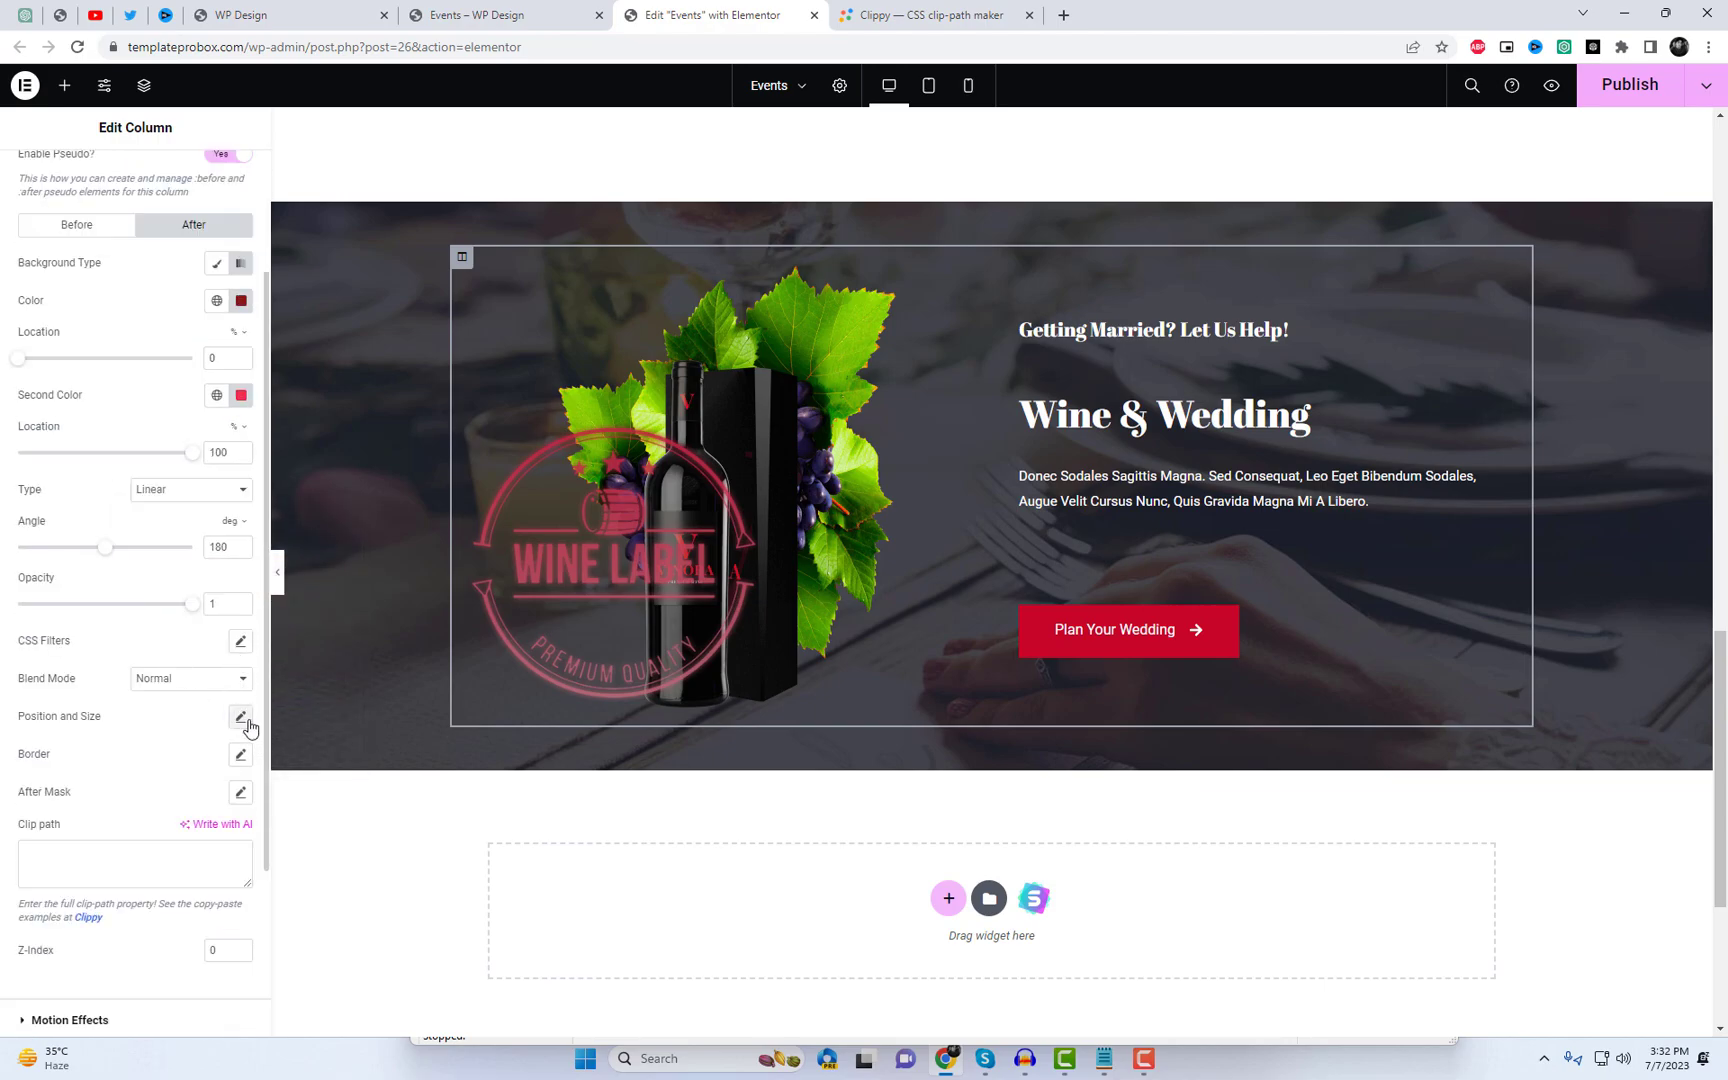
# Step: Adjust the second colour location and size the After gradient to width 30, height 100
pyautogui.click(241, 718)
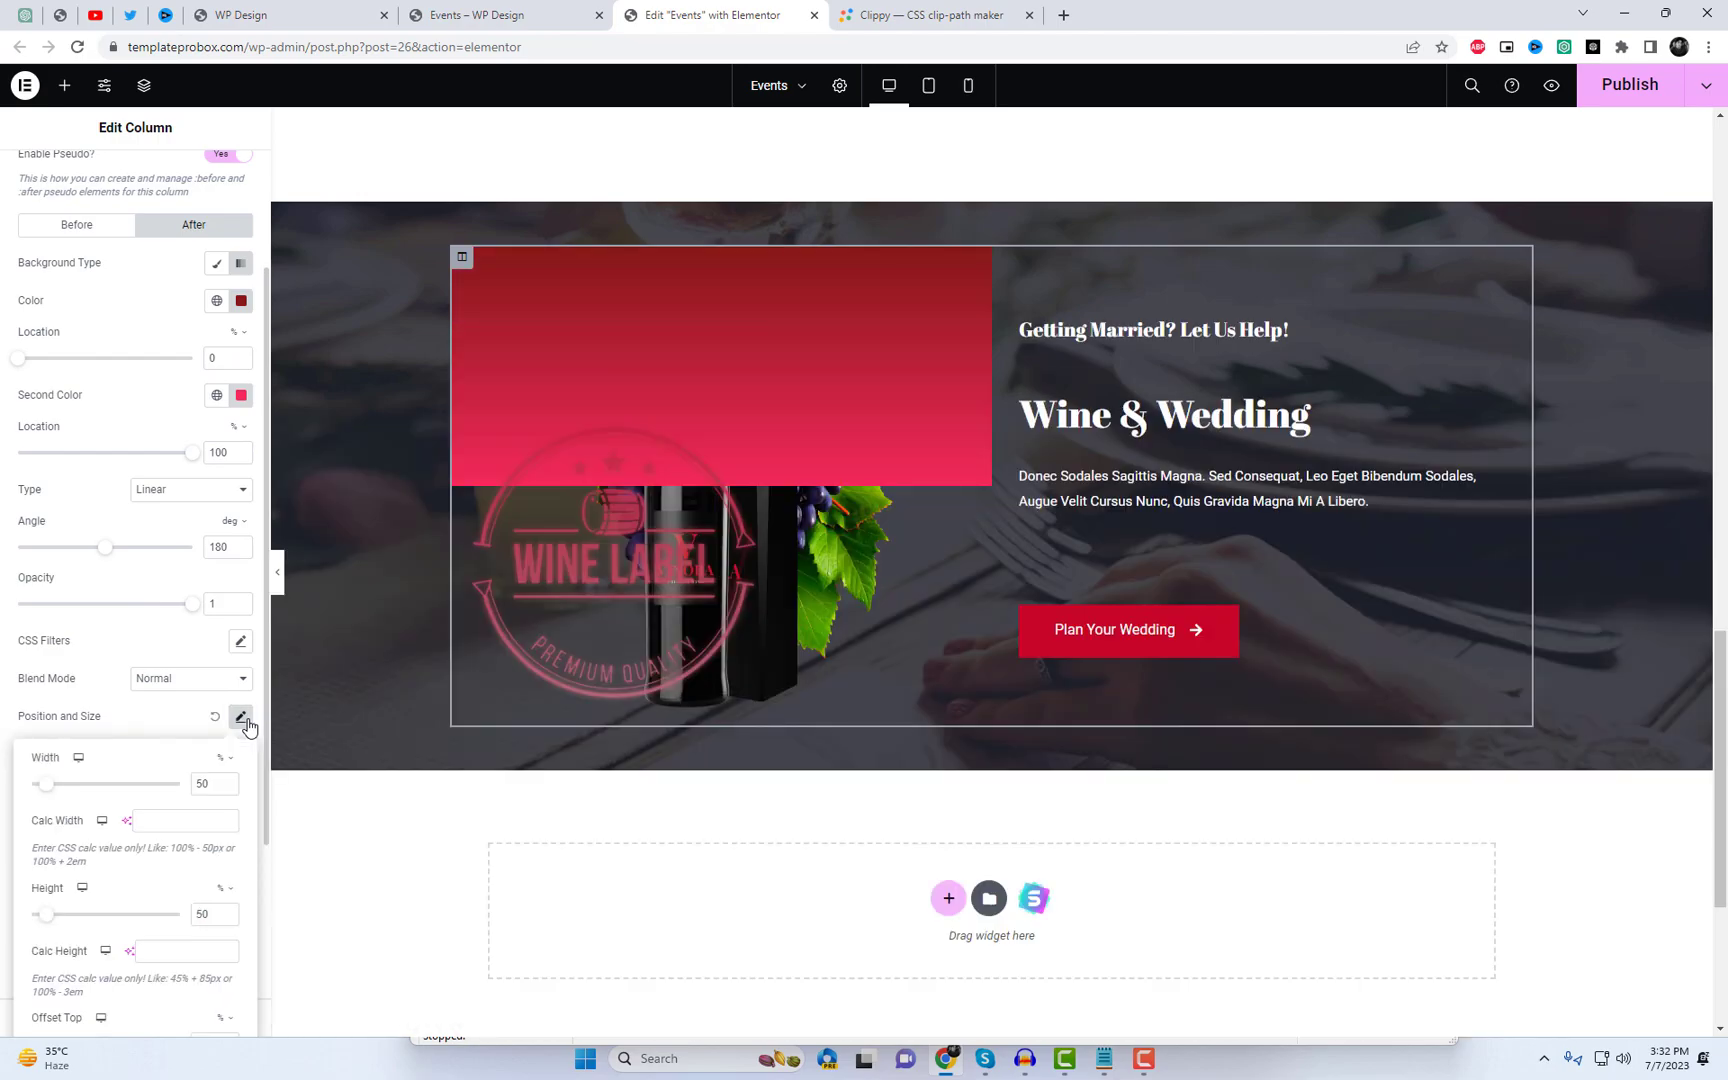
pyautogui.doubleClick(226, 459)
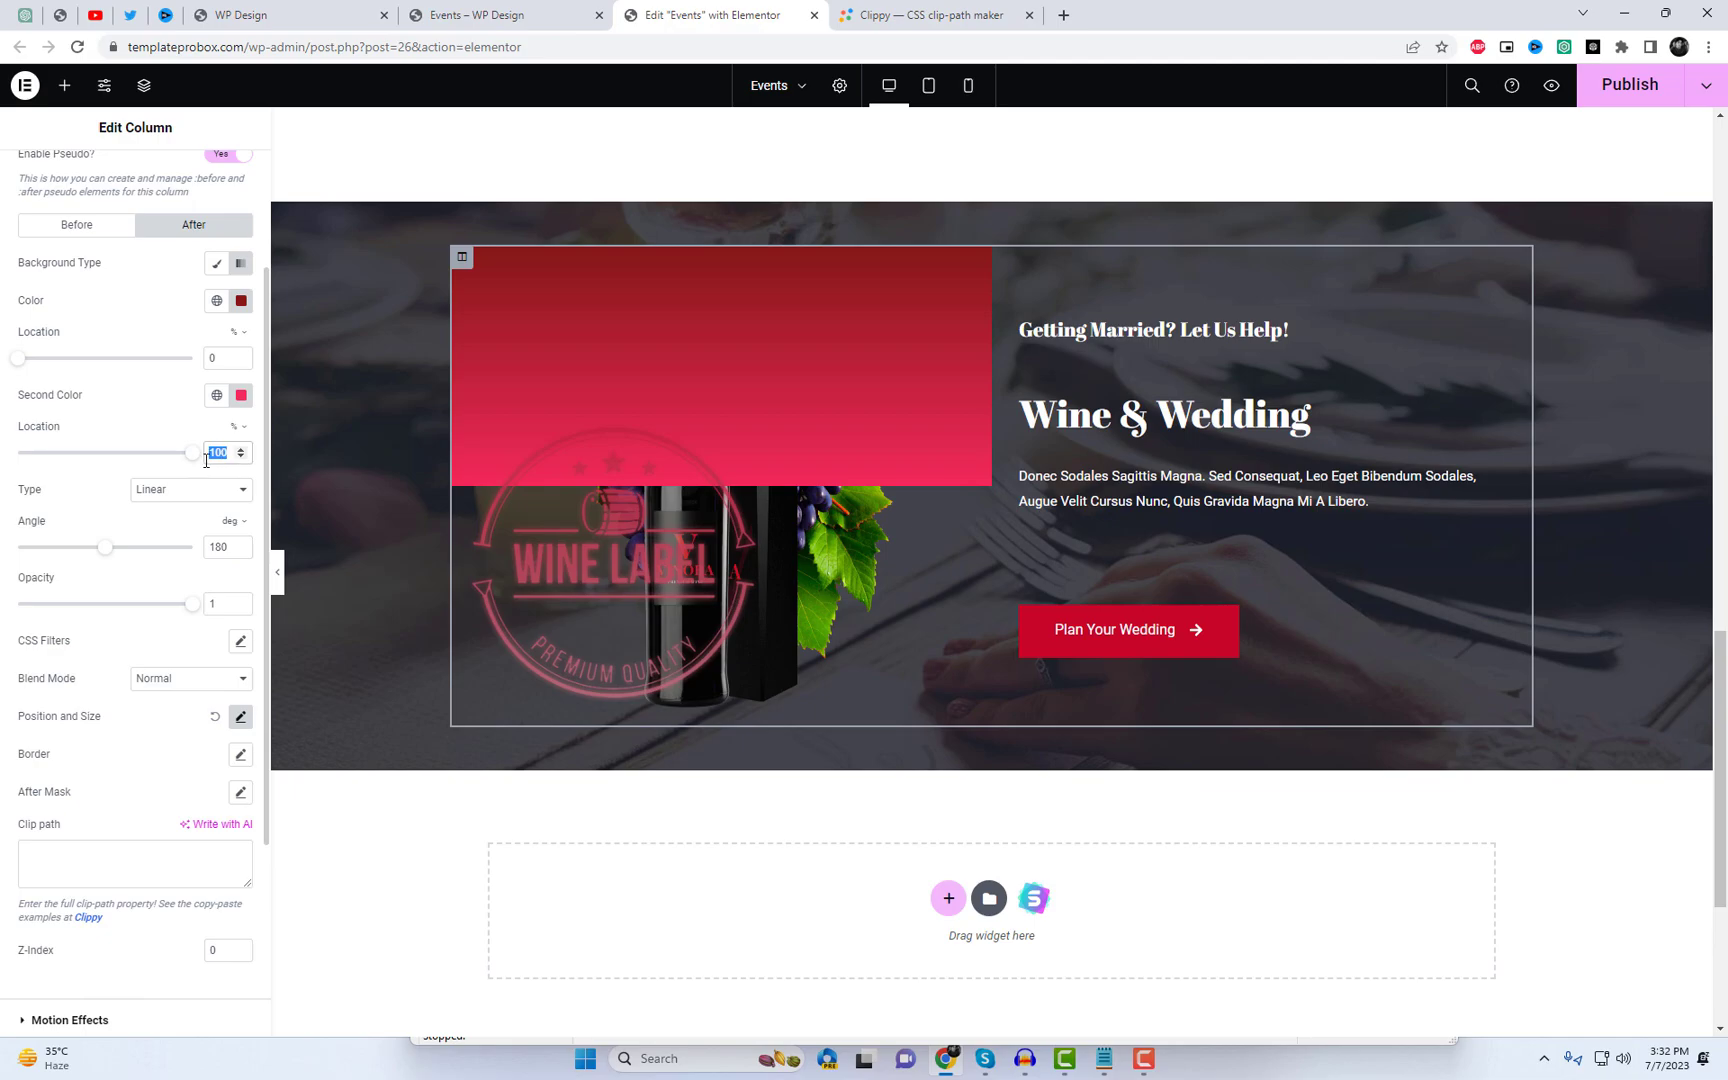
pyautogui.write('30')
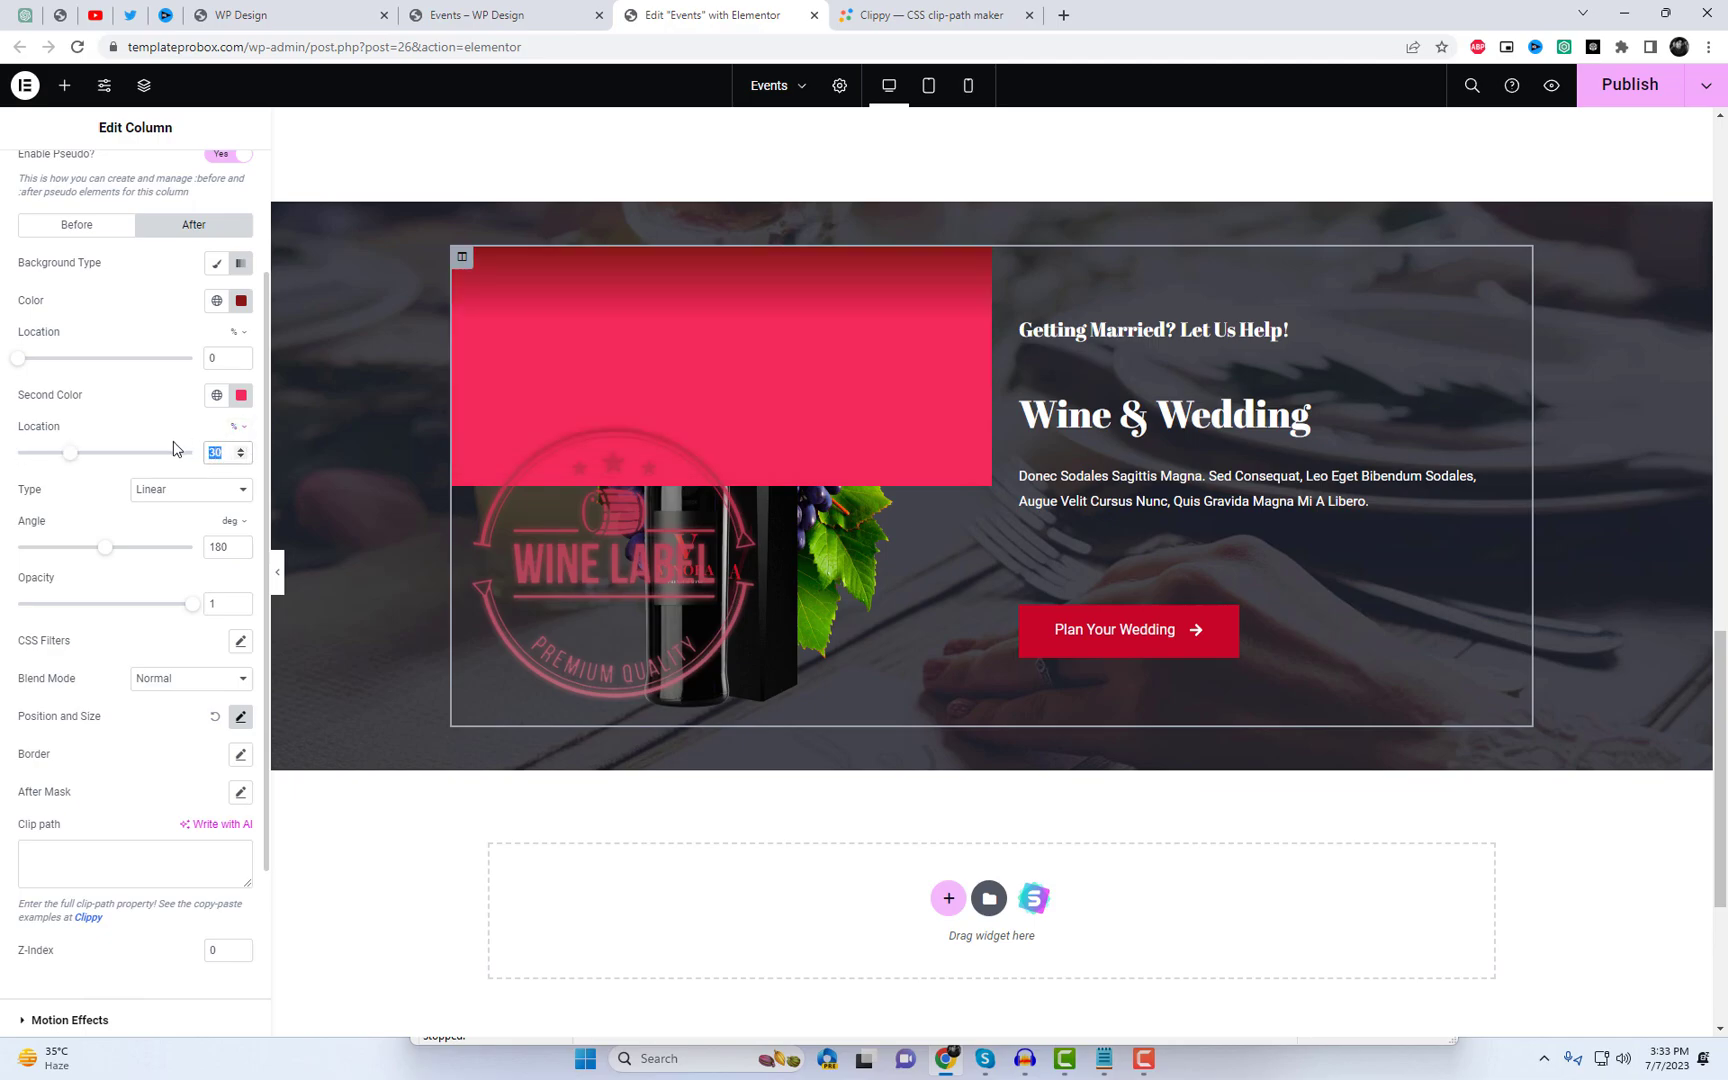
pyautogui.write('100')
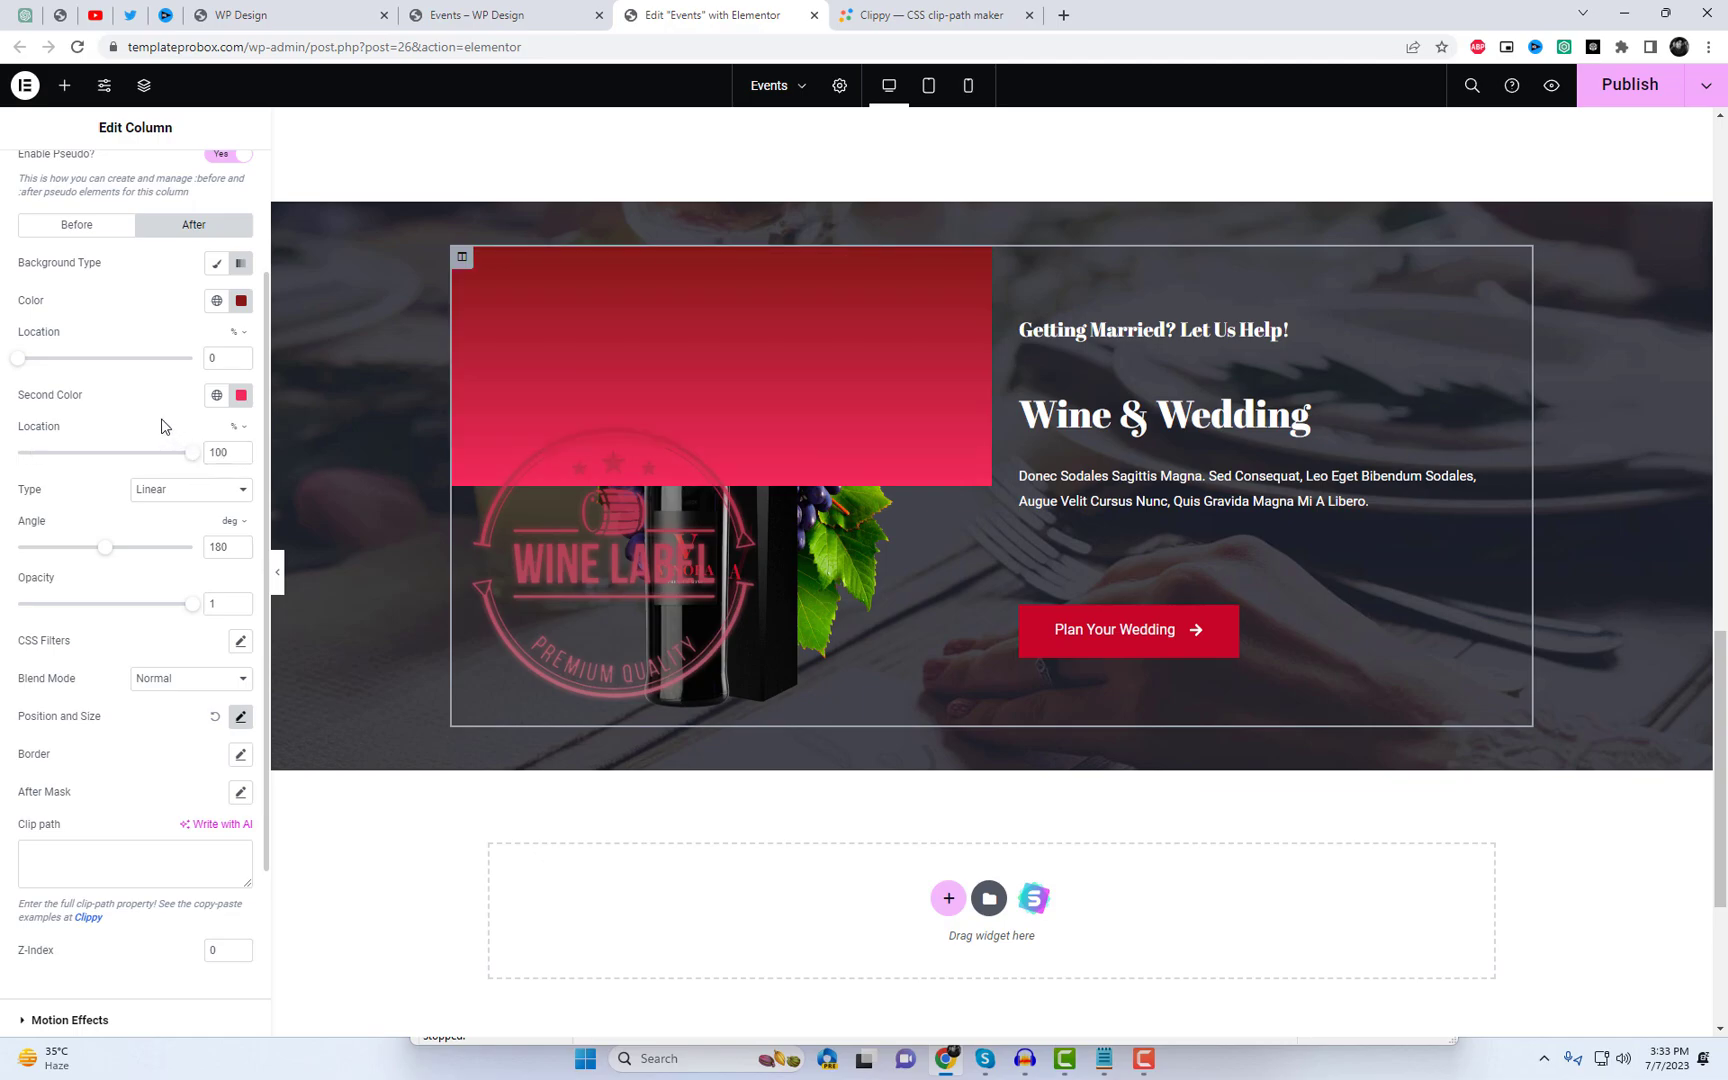
pyautogui.click(232, 716)
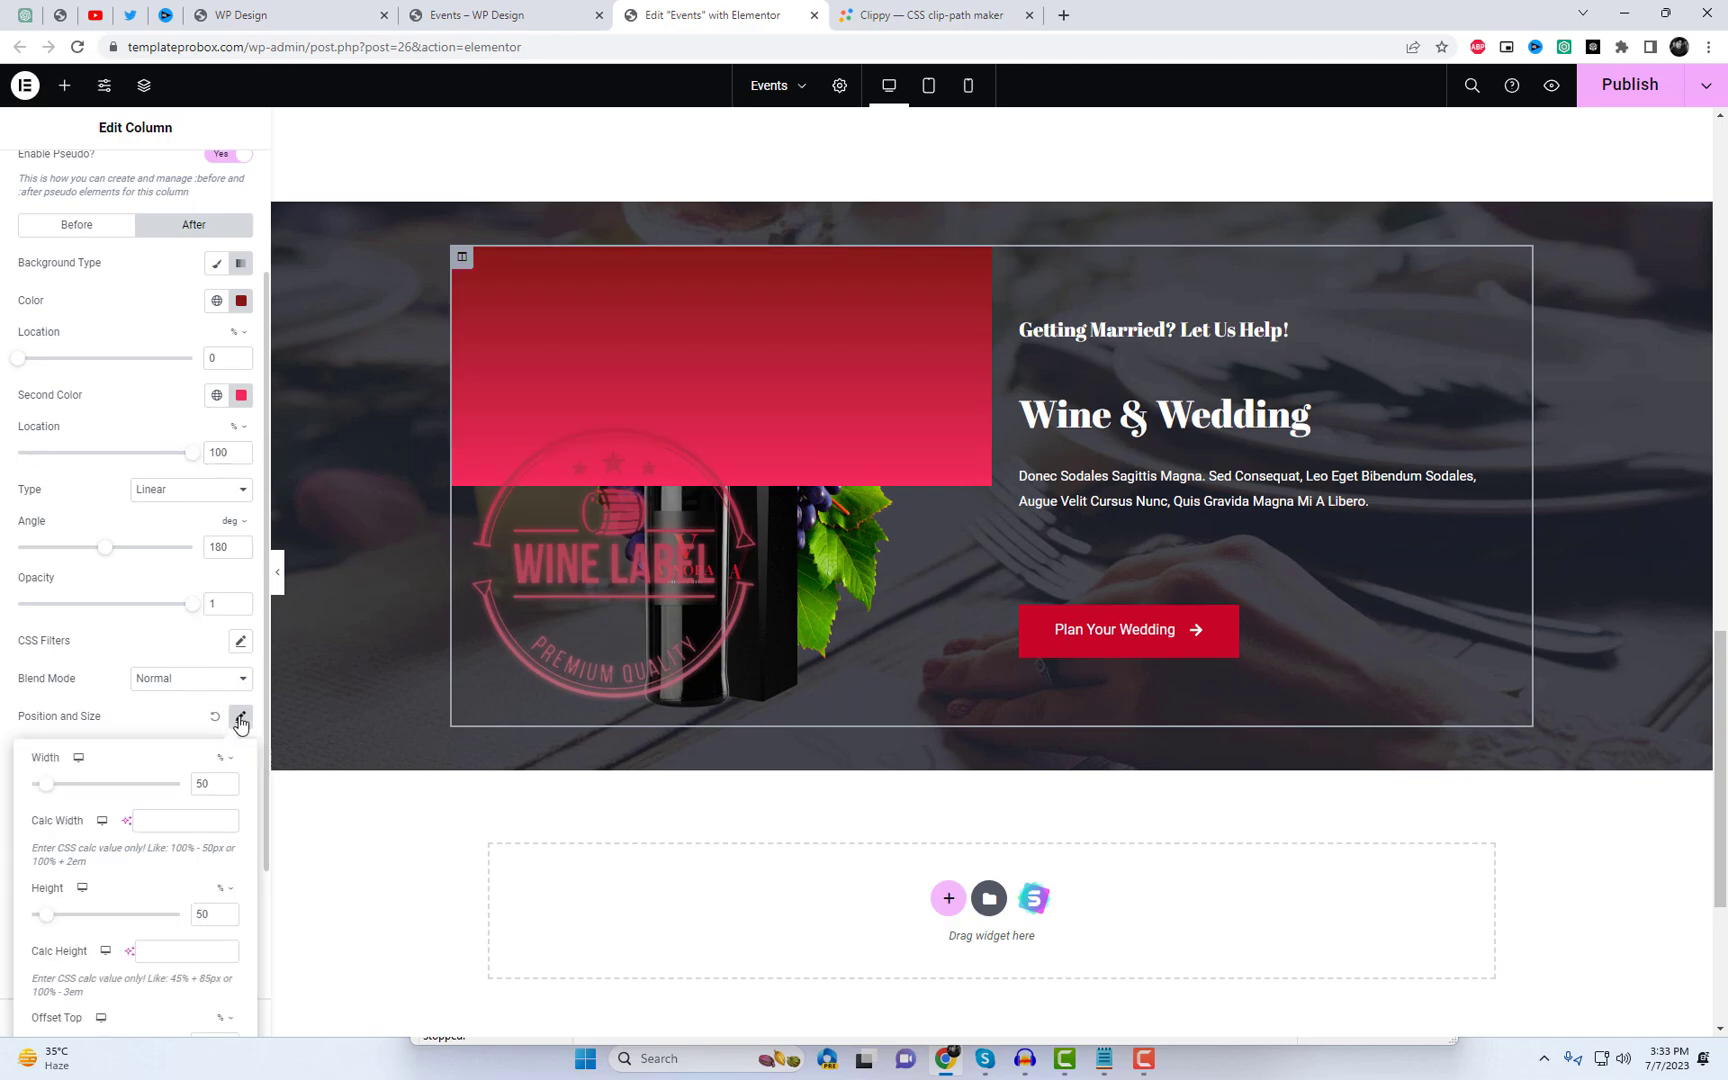
pyautogui.doubleClick(205, 785)
pyautogui.write('30')
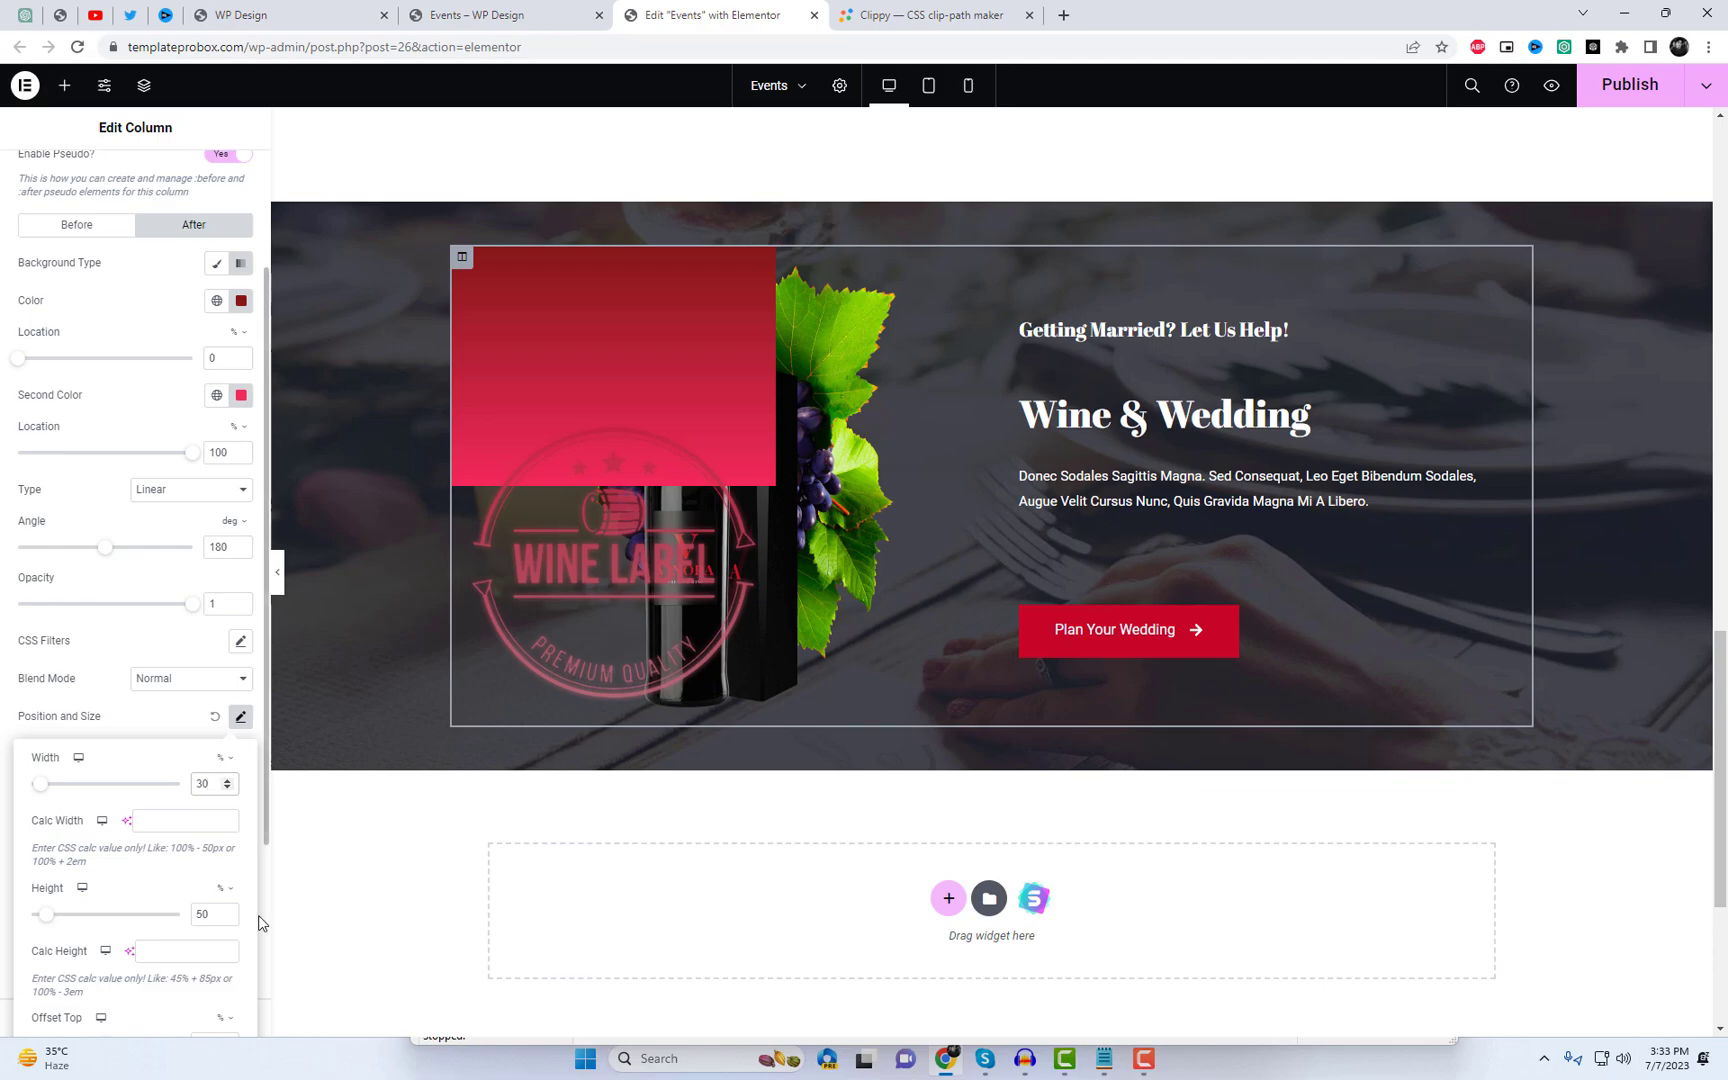
pyautogui.doubleClick(205, 914)
pyautogui.write('100')
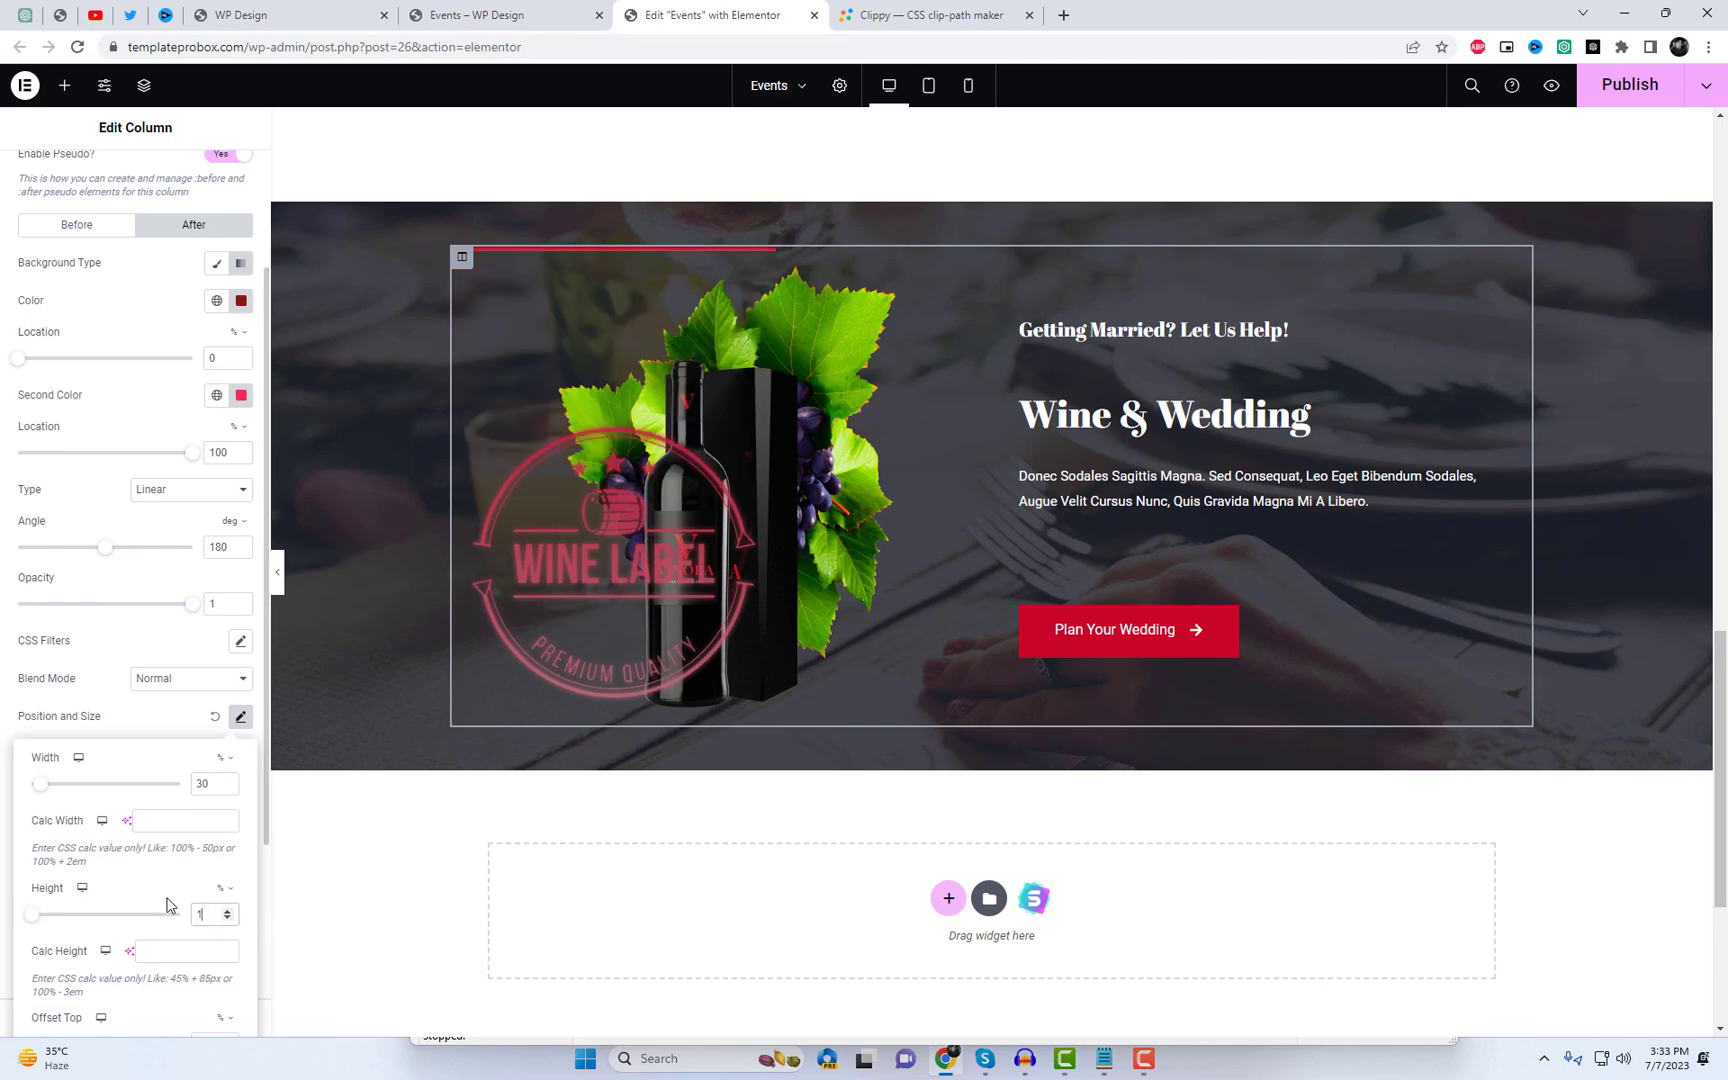
pyautogui.click(125, 642)
# Step: Narrow the After strip to 20% width with Offset Left 80, hugging the right edge
pyautogui.click(240, 716)
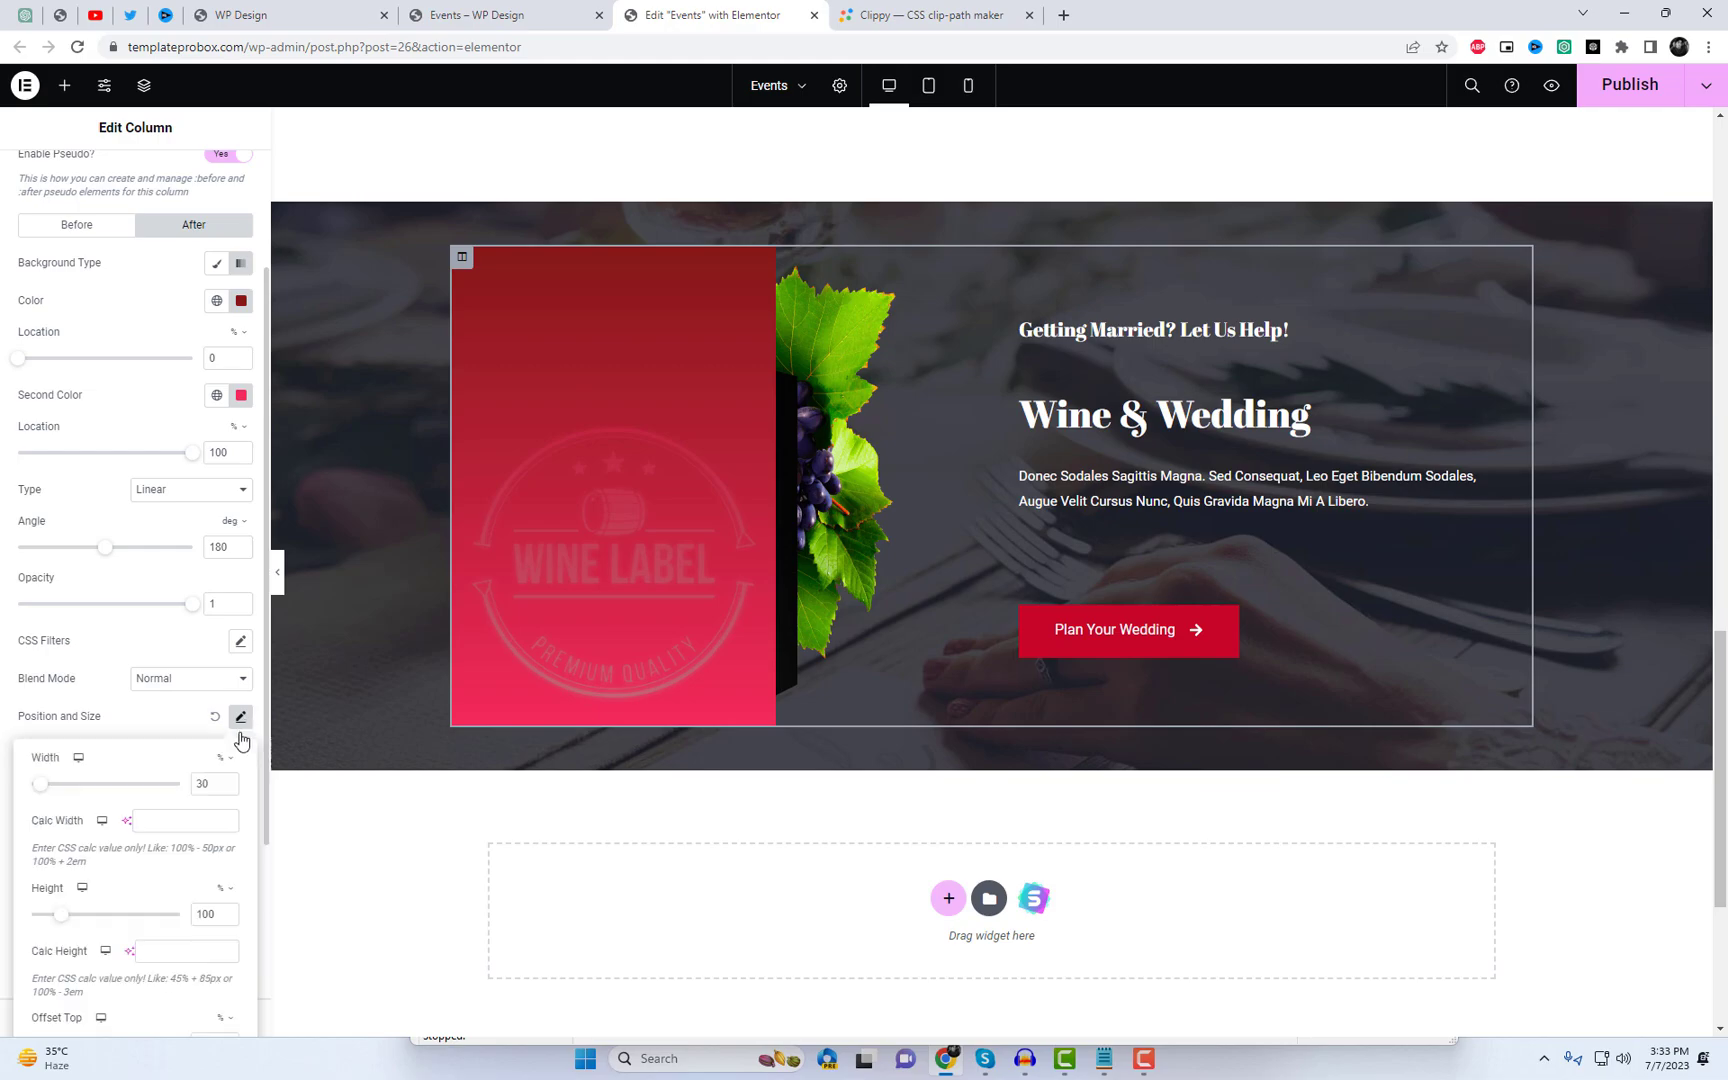
pyautogui.scroll(-3, 225, 860)
pyautogui.doubleClick(210, 884)
pyautogui.write('12')
pyautogui.press('Up')
pyautogui.press('Up')
pyautogui.press('Up')
pyautogui.press('Up')
pyautogui.press('Up')
pyautogui.press('Up')
pyautogui.press('Up')
pyautogui.press('Up')
pyautogui.press('Up')
pyautogui.press('Up')
pyautogui.press('Up')
pyautogui.press('Up')
pyautogui.press('Up')
pyautogui.press('Up')
pyautogui.press('Up')
pyautogui.press('Up')
pyautogui.press('Up')
pyautogui.press('Up')
pyautogui.press('Up')
pyautogui.press('Up')
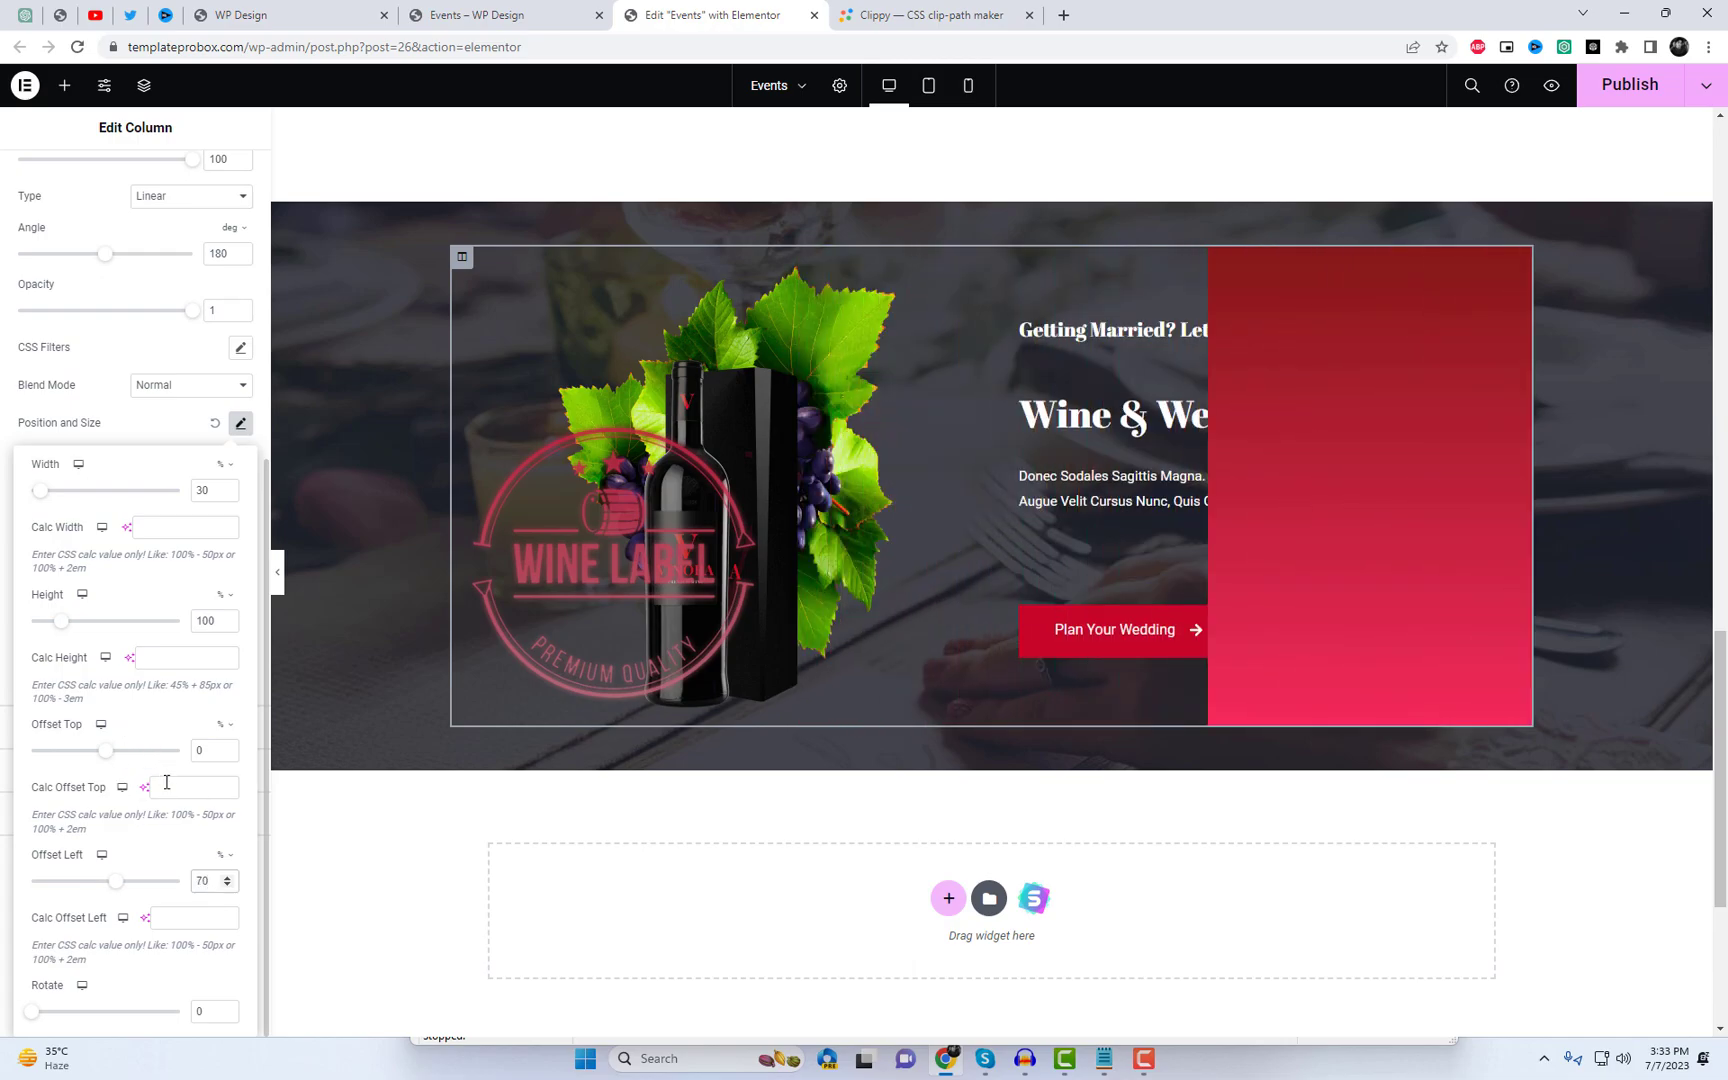
pyautogui.doubleClick(200, 491)
pyautogui.write('20')
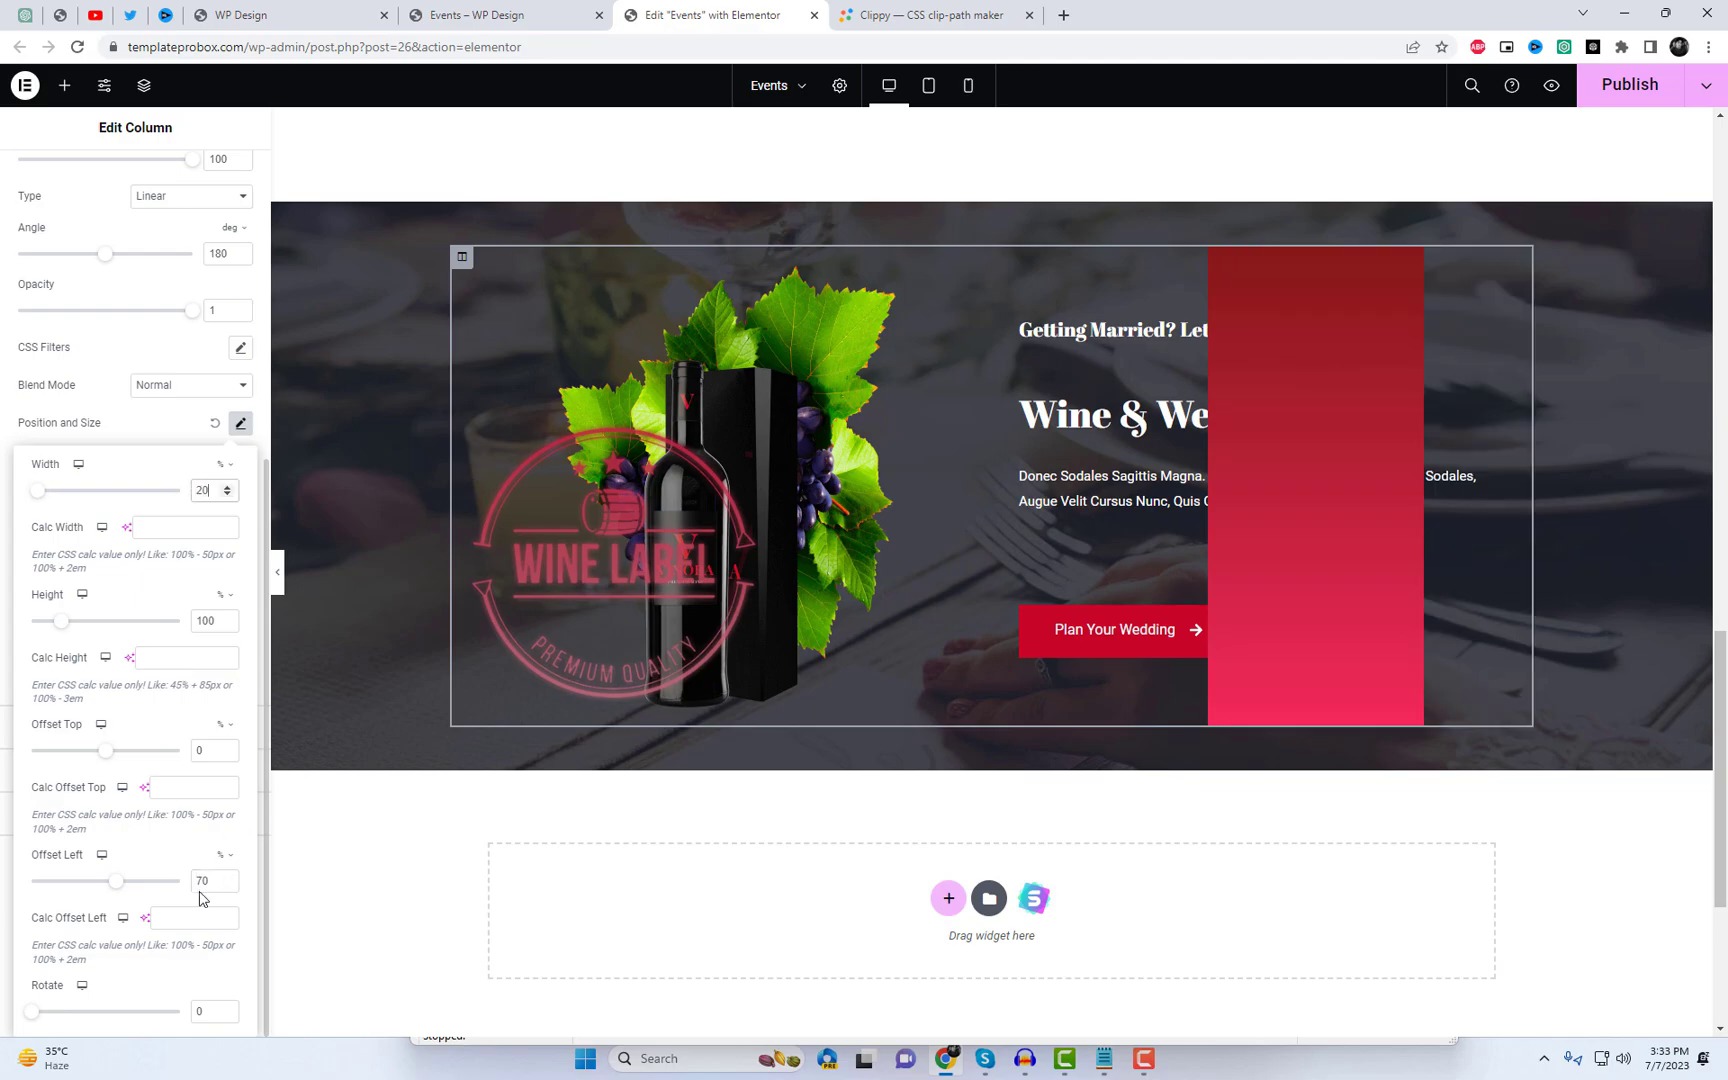
pyautogui.press('Up')
pyautogui.press('Up')
pyautogui.press('Up')
pyautogui.press('Up')
pyautogui.press('Up')
pyautogui.press('Up')
pyautogui.press('Up')
pyautogui.press('Up')
pyautogui.press('Up')
pyautogui.press('Up')
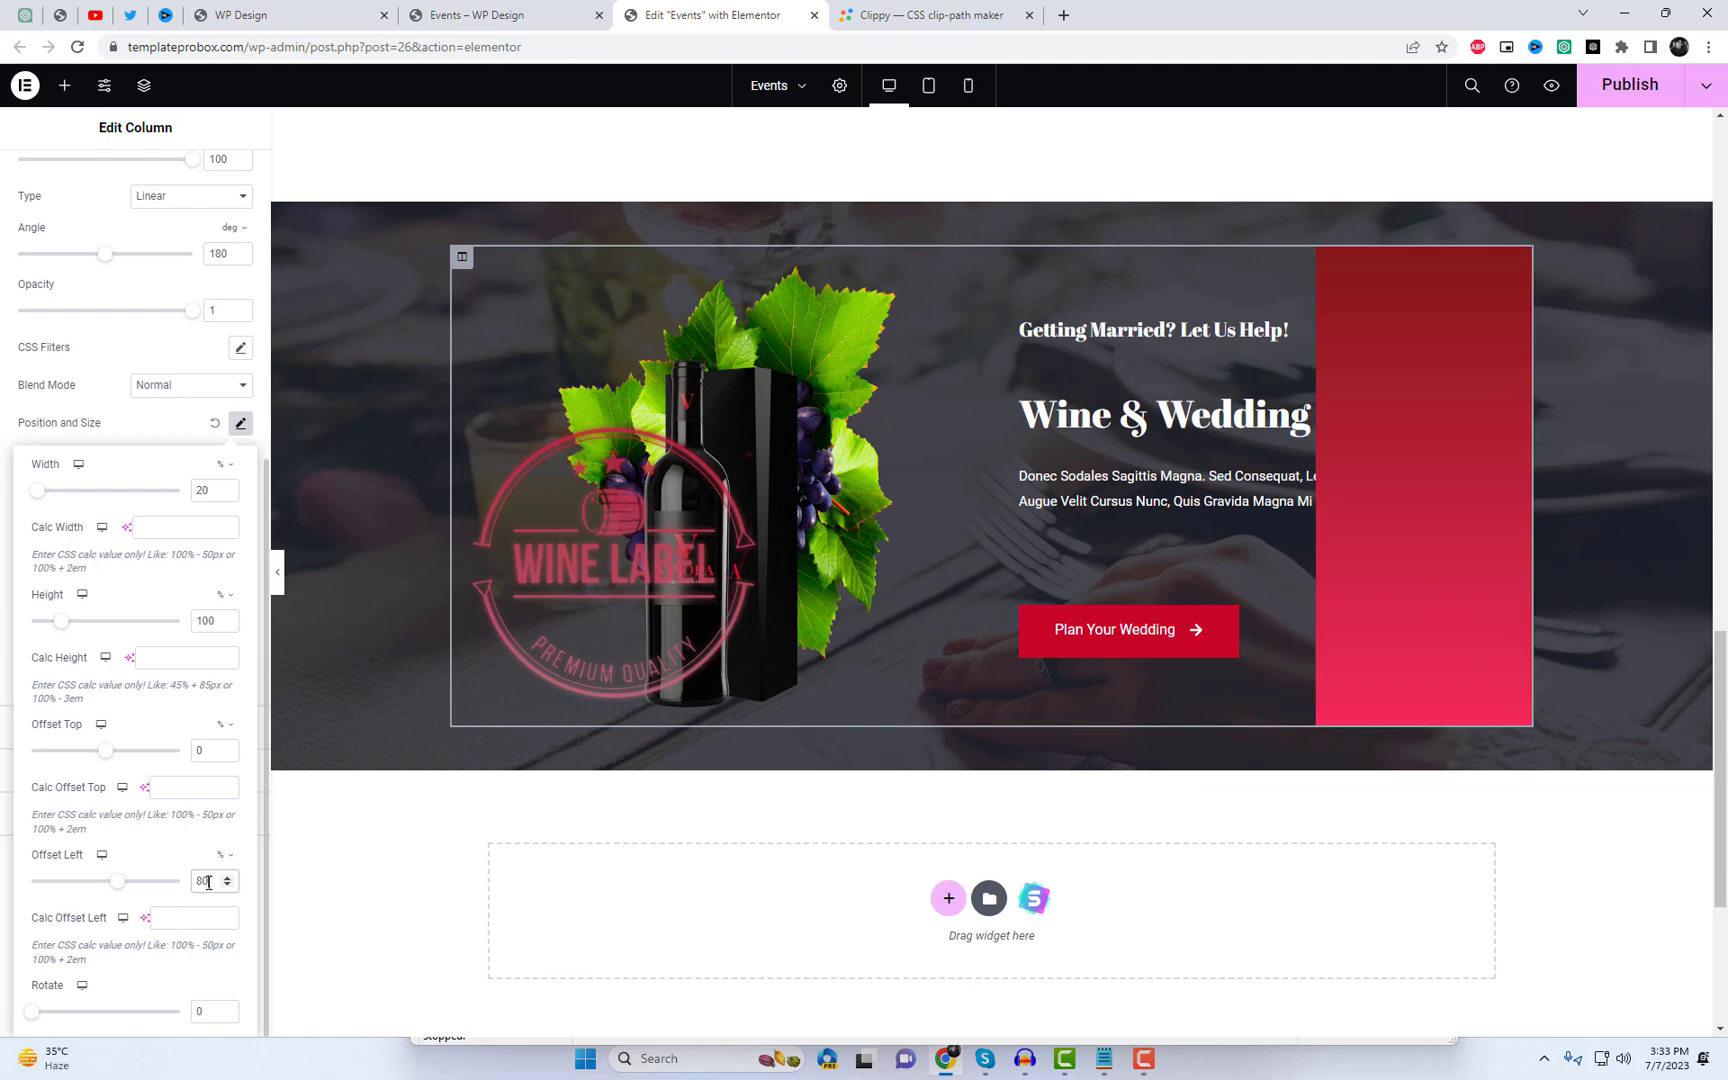
pyautogui.click(119, 433)
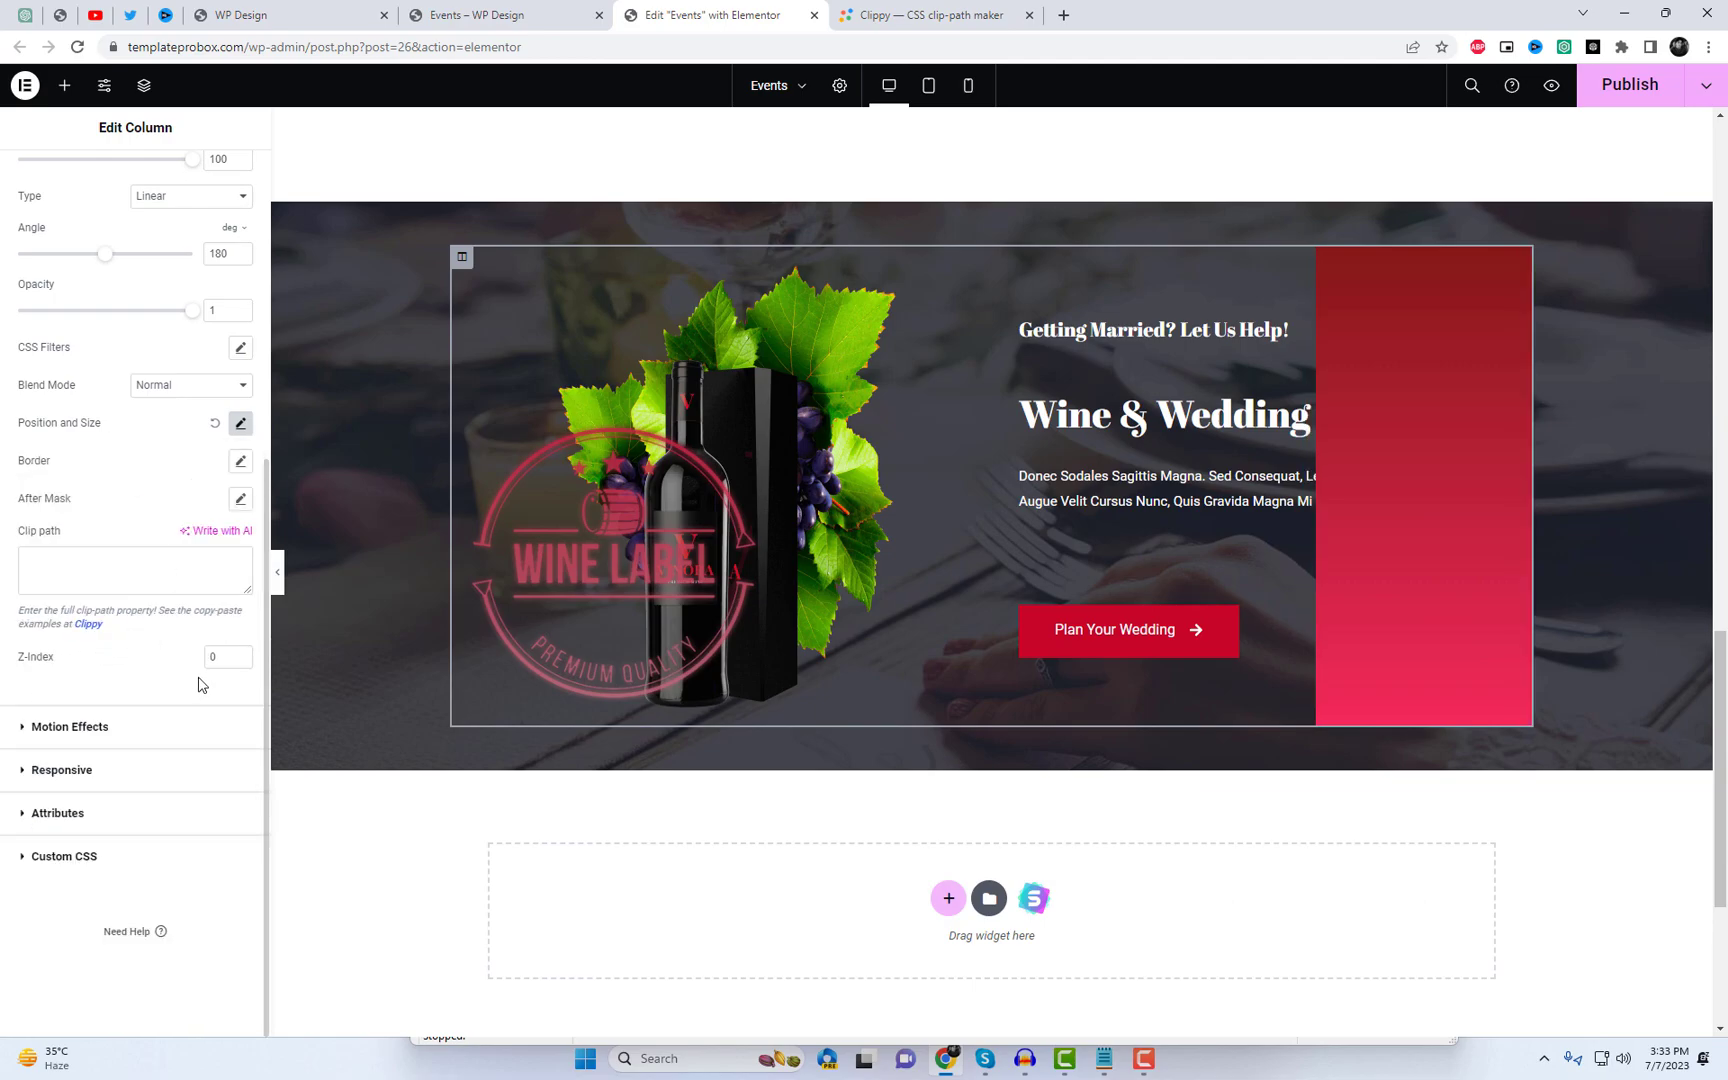
# Step: Open the Clippy clip-path maker and try out the Right Point shape
pyautogui.click(88, 624)
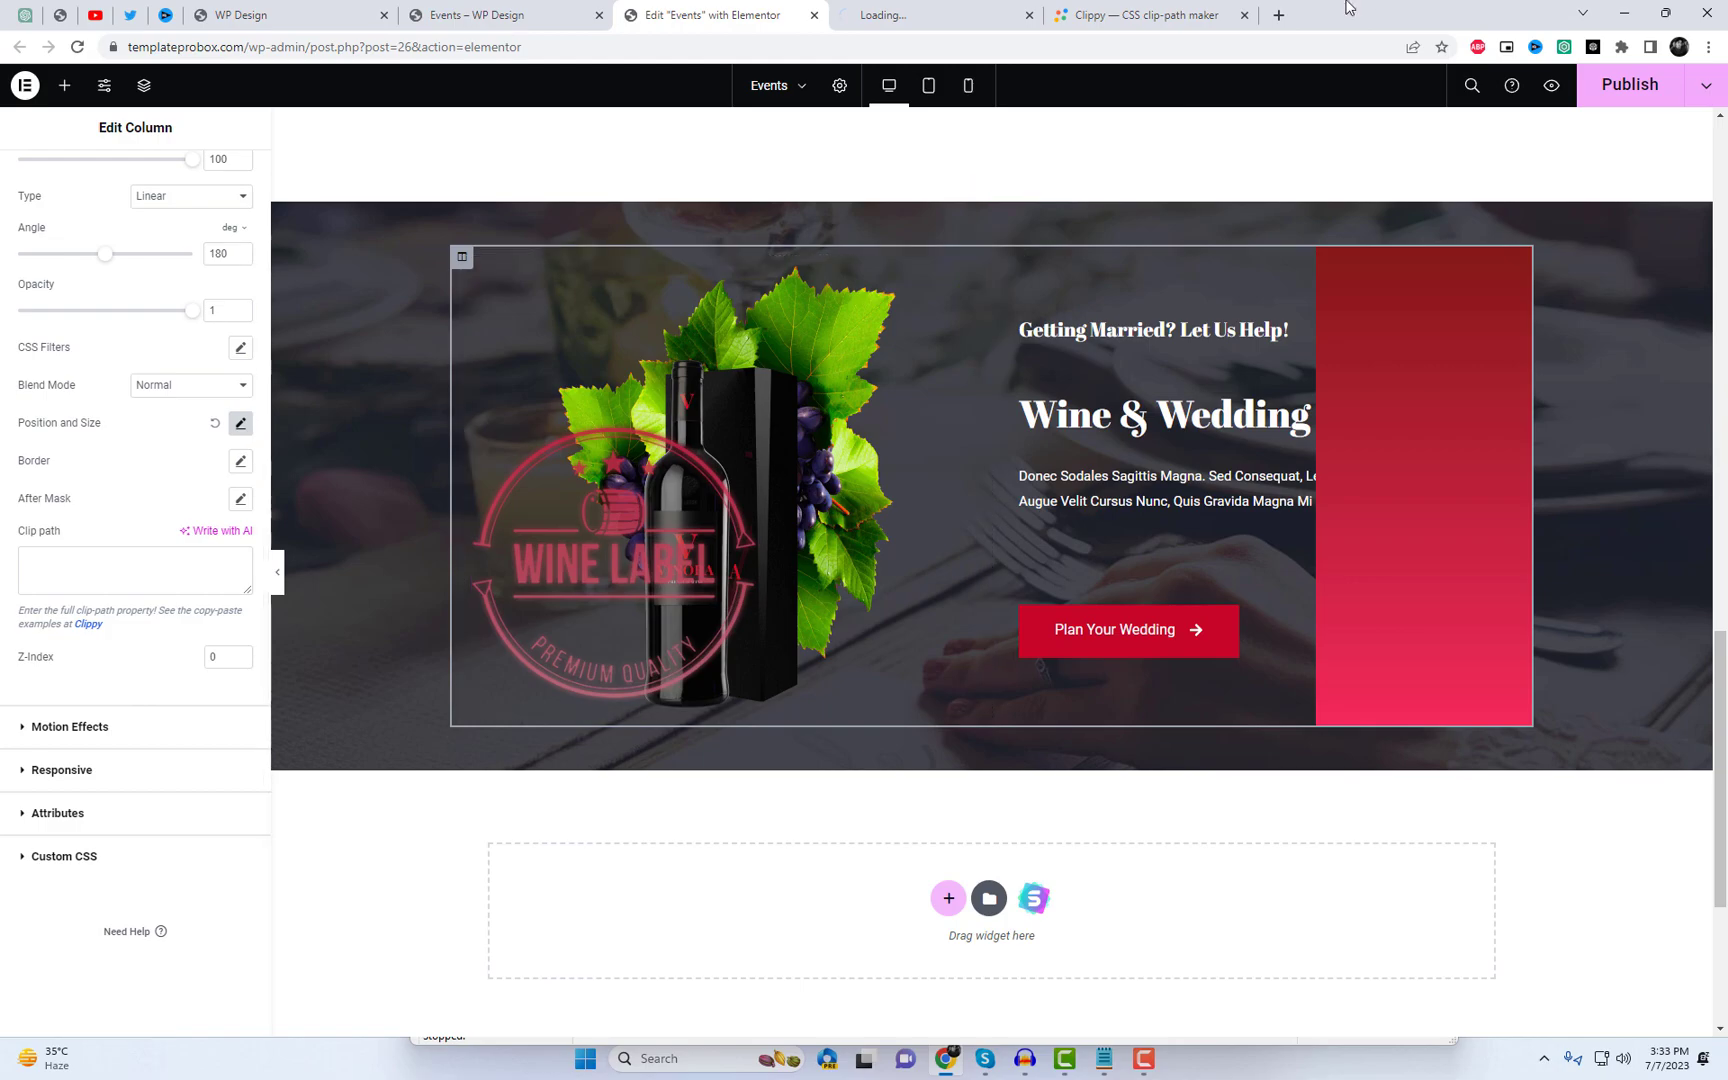
pyautogui.click(925, 12)
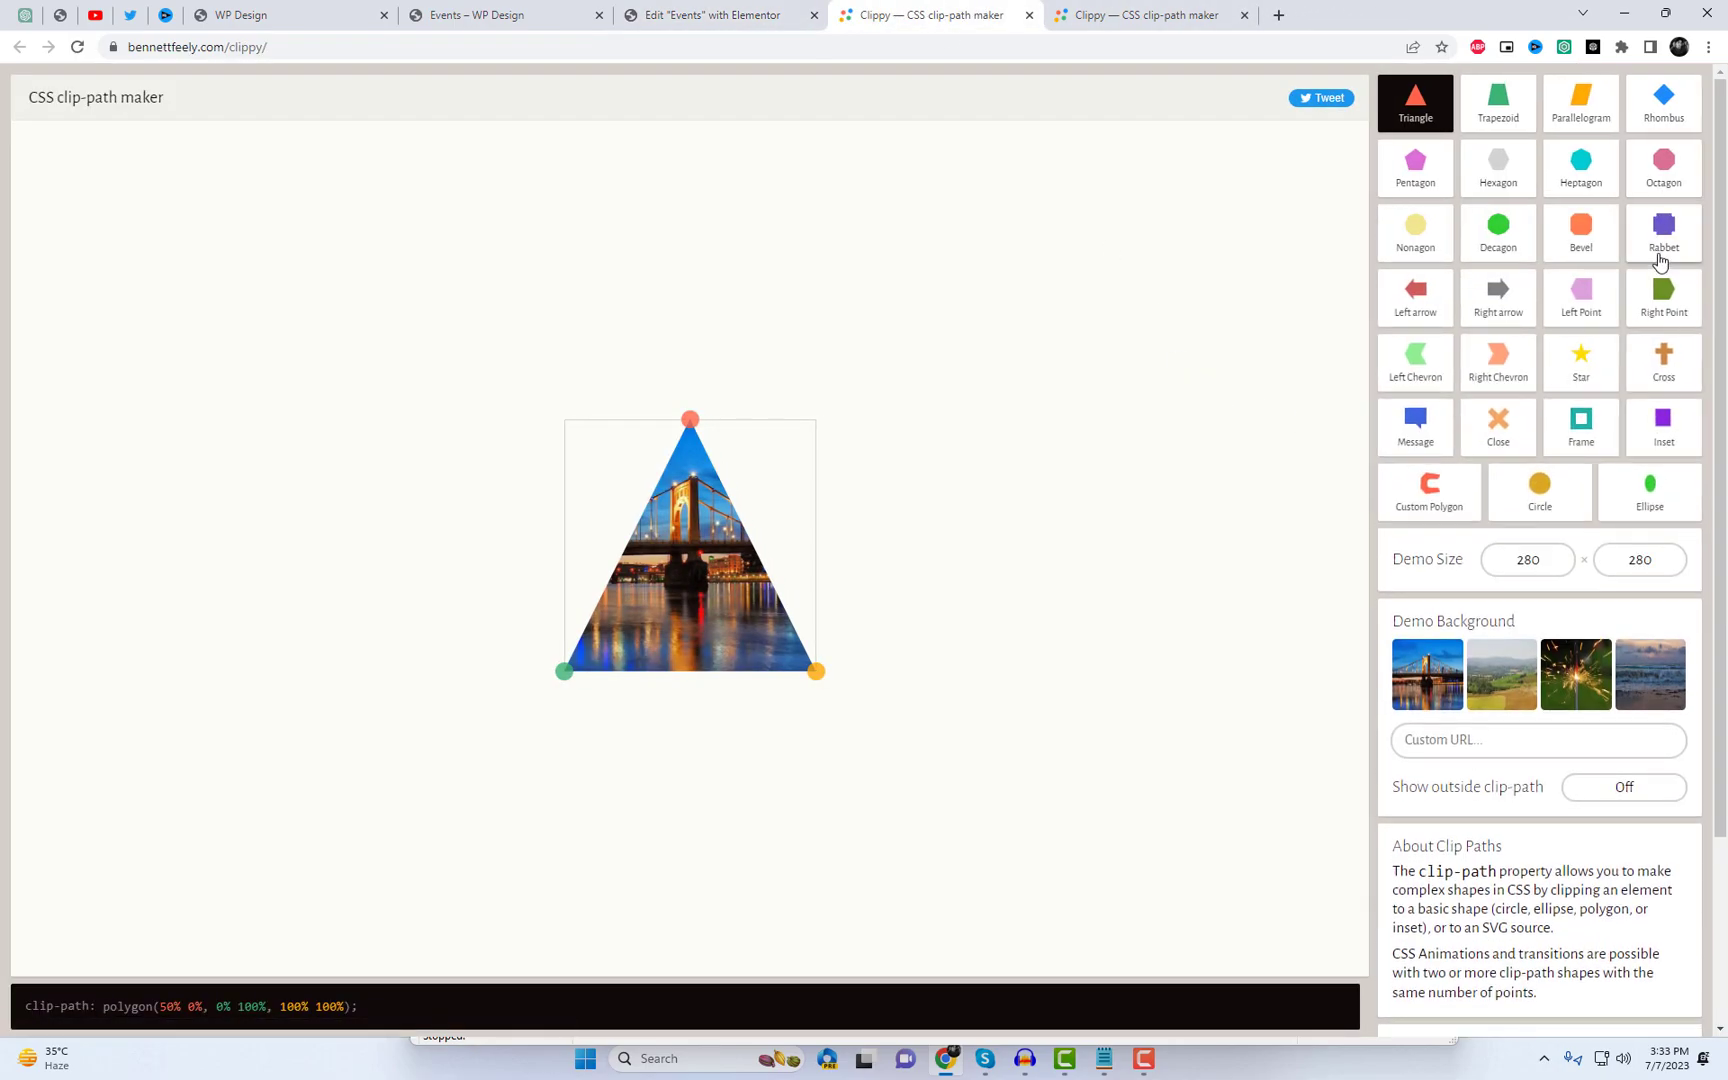
pyautogui.click(1663, 295)
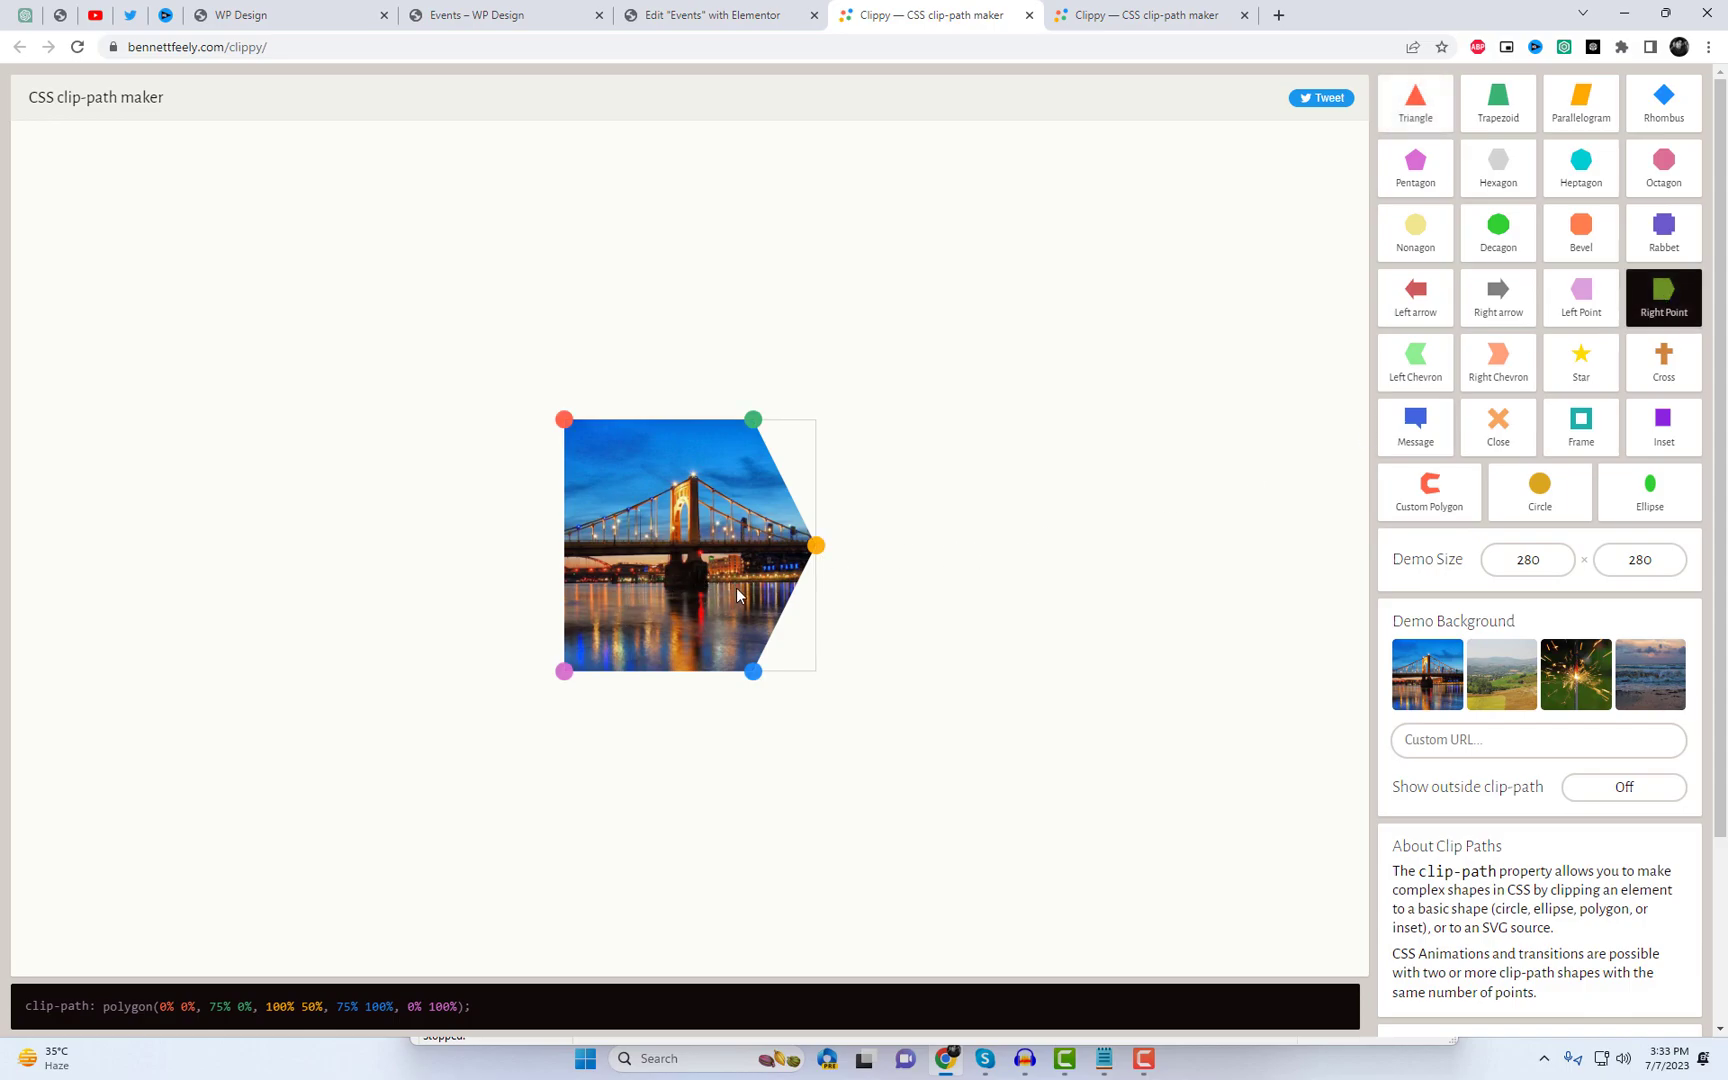
pyautogui.moveTo(817, 545); pyautogui.dragTo(900, 546)
pyautogui.scroll(-1, 1014, 517)
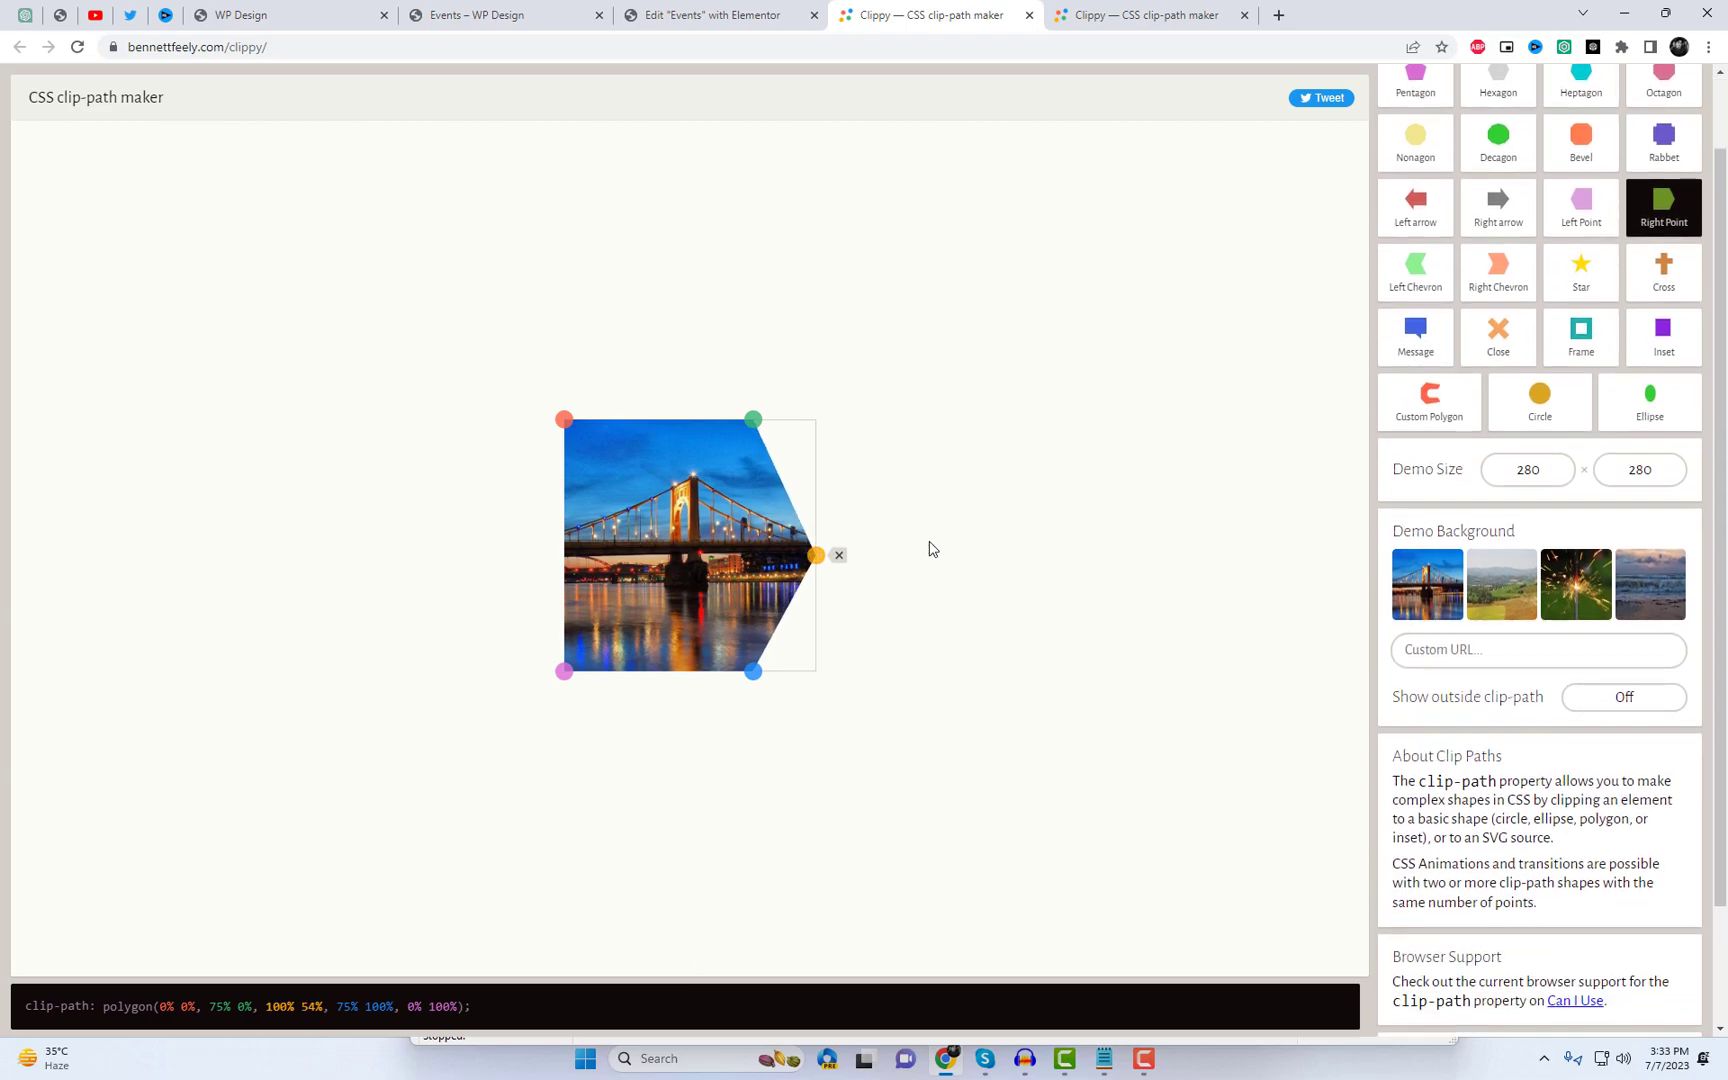
pyautogui.scroll(1, 1575, 575)
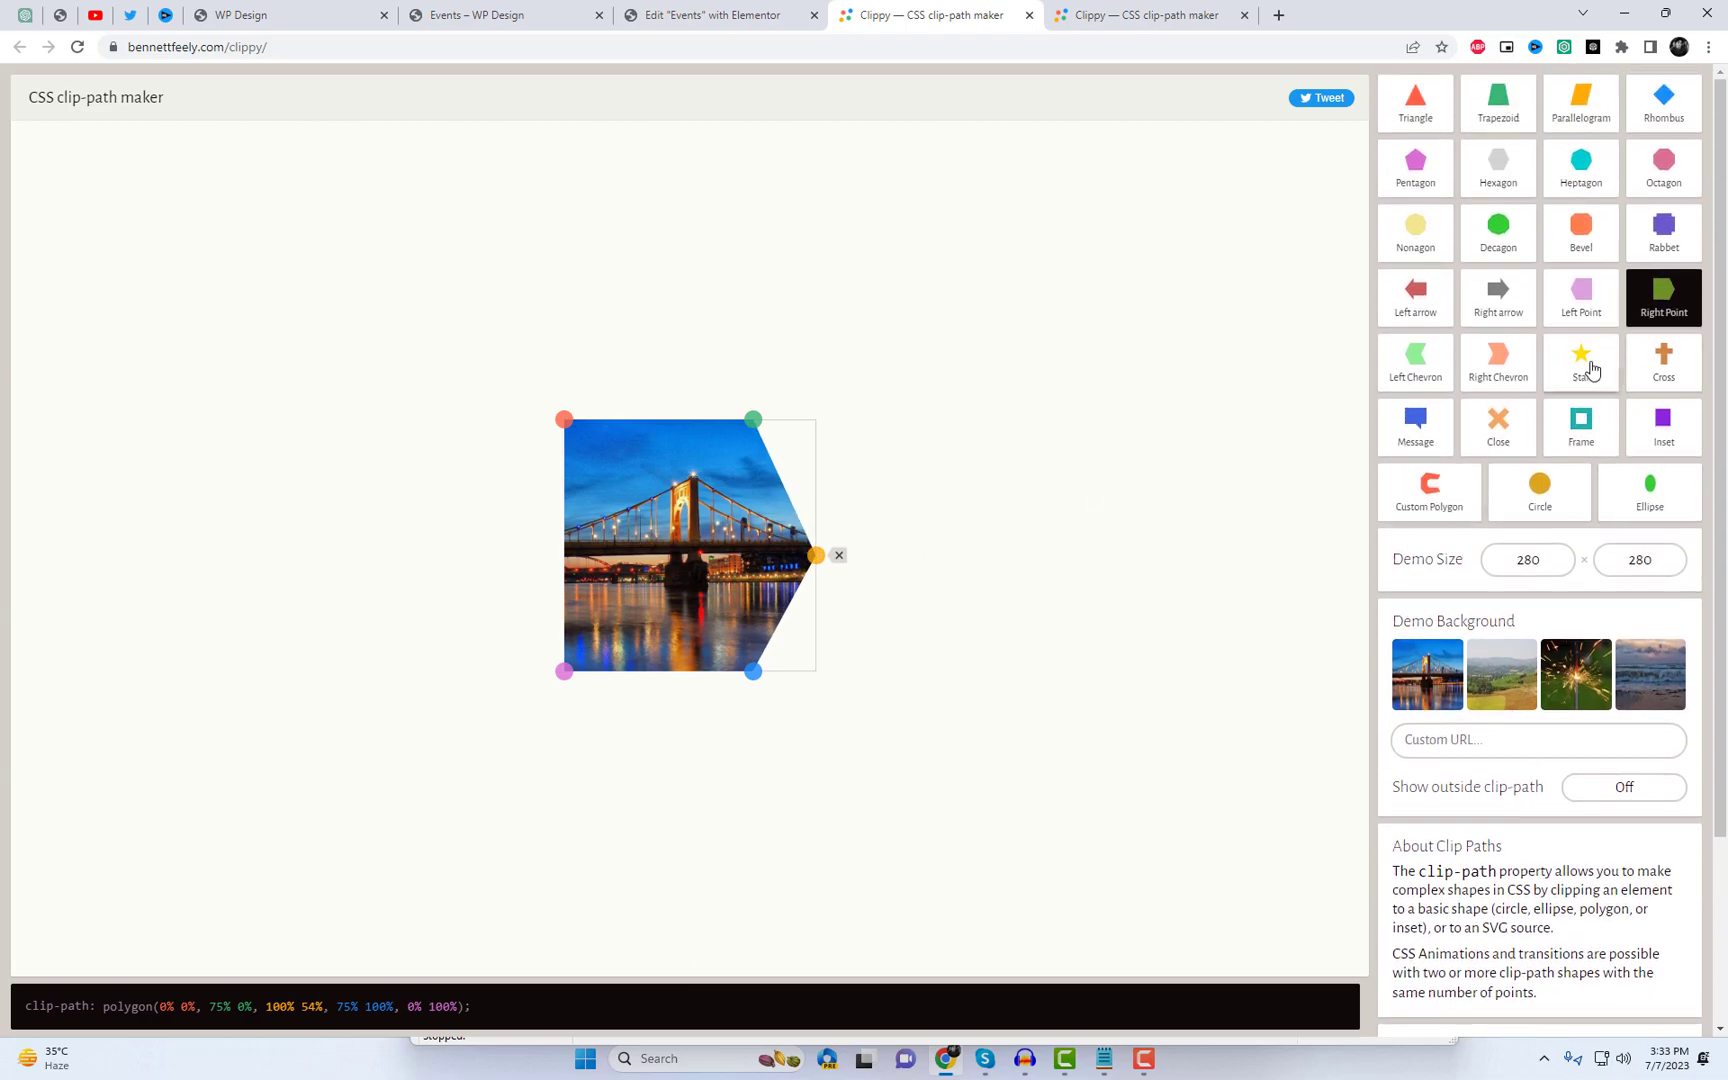
# Step: Shape a Left Chevron with a flat right side at 100% 50%, copy its code, and return to Elementor
pyautogui.click(1421, 372)
pyautogui.moveTo(752, 543); pyautogui.dragTo(816, 545)
pyautogui.moveTo(567, 540); pyautogui.dragTo(567, 542)
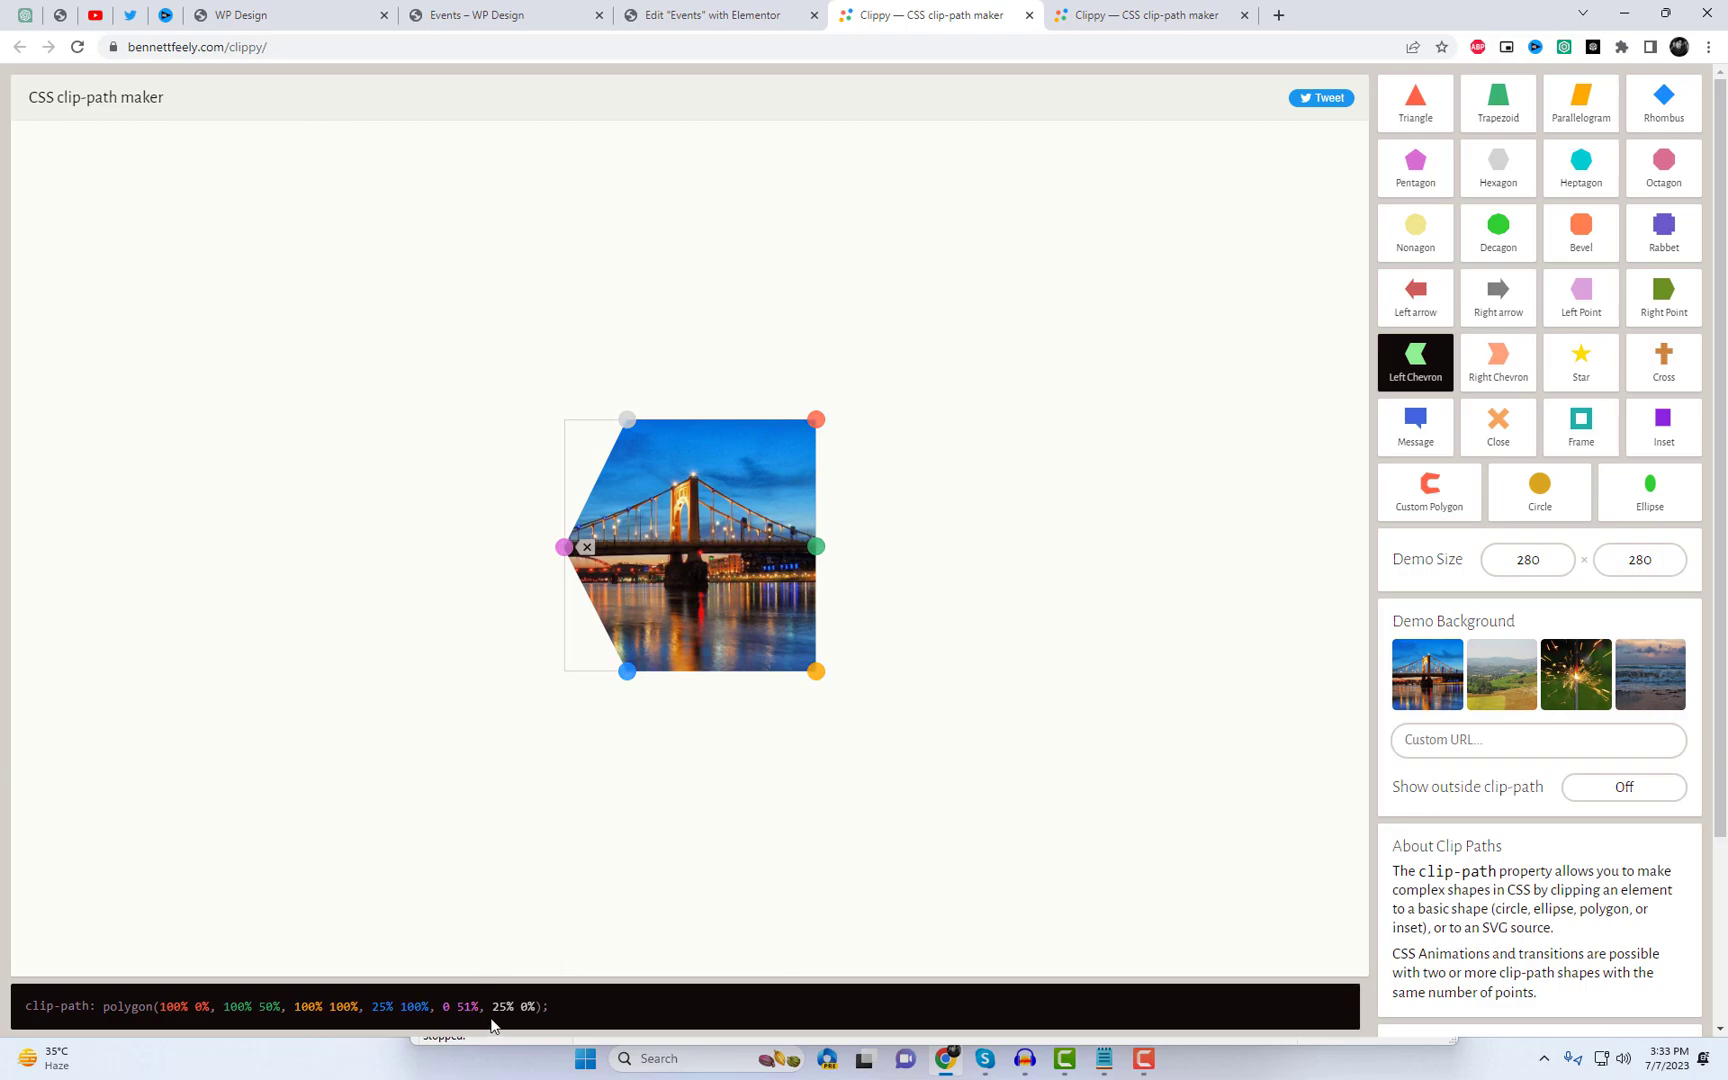
pyautogui.click(525, 1006)
pyautogui.hotkey('ctrl', 'c')
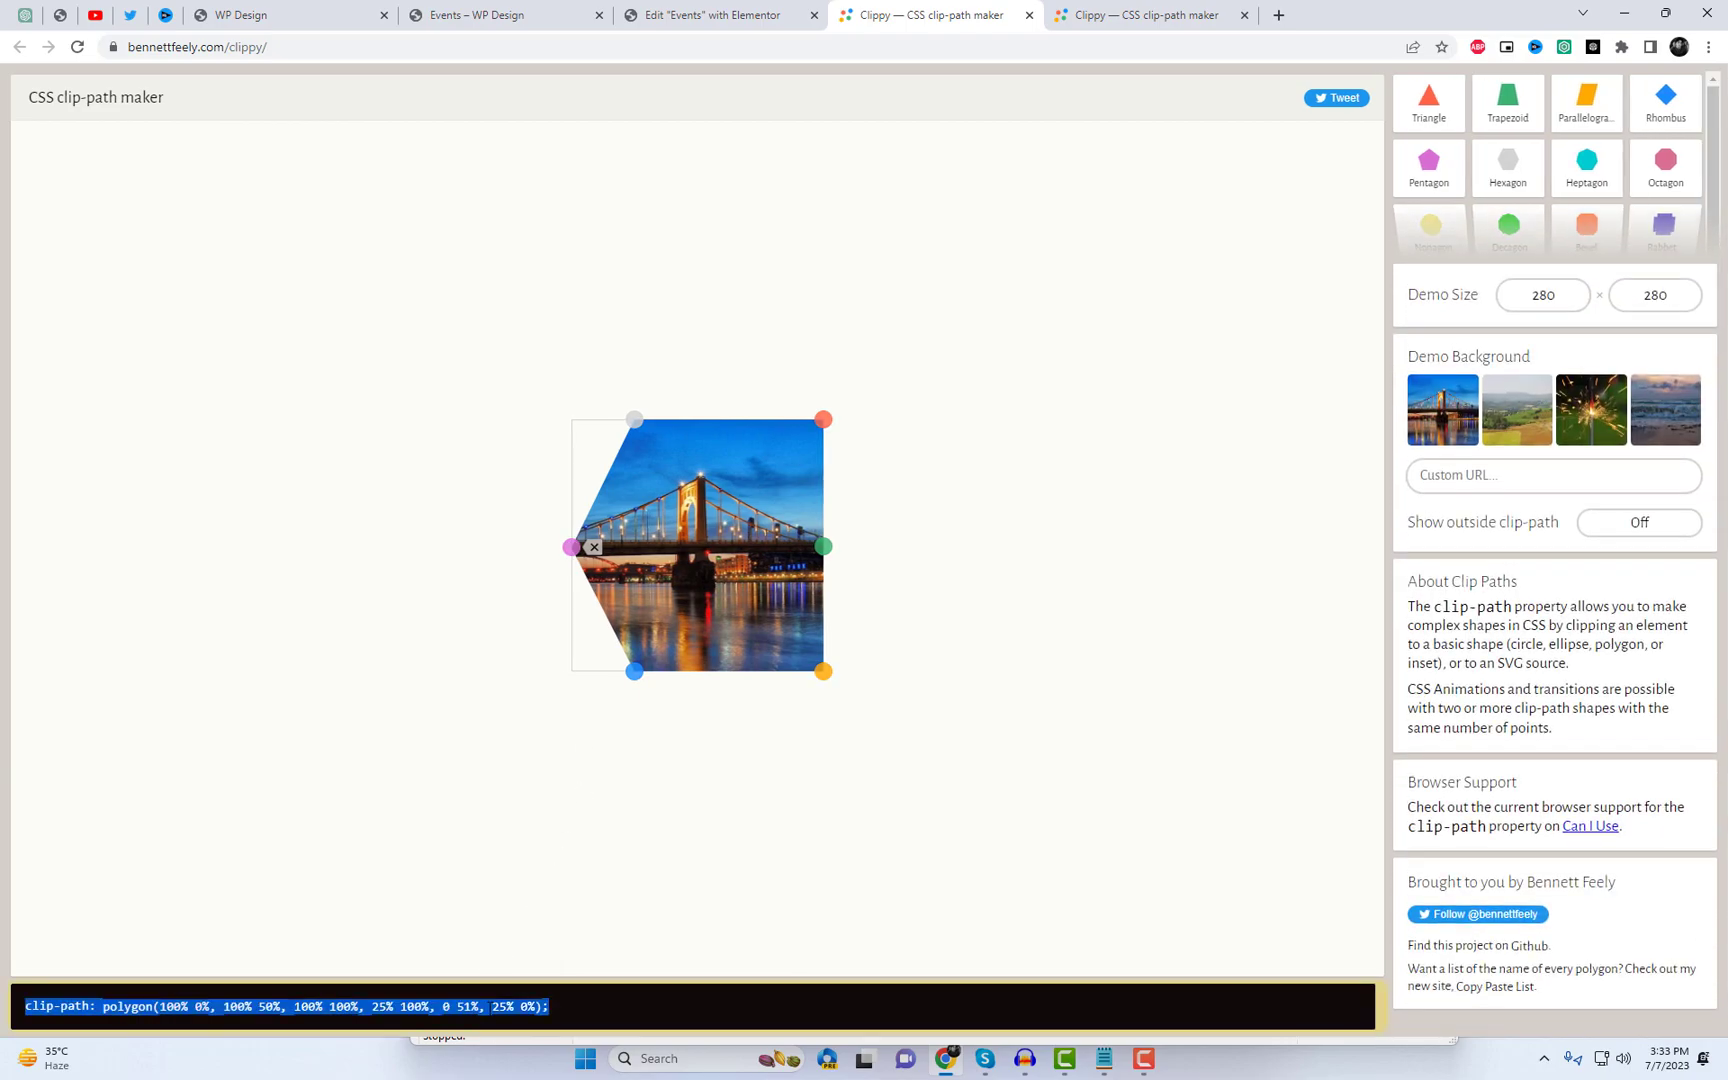
pyautogui.click(716, 18)
pyautogui.click(131, 578)
# Step: Paste the chevron polygon into the After element's Clip path
pyautogui.hotkey('ctrl', 'v')
pyautogui.scroll(3, 209, 503)
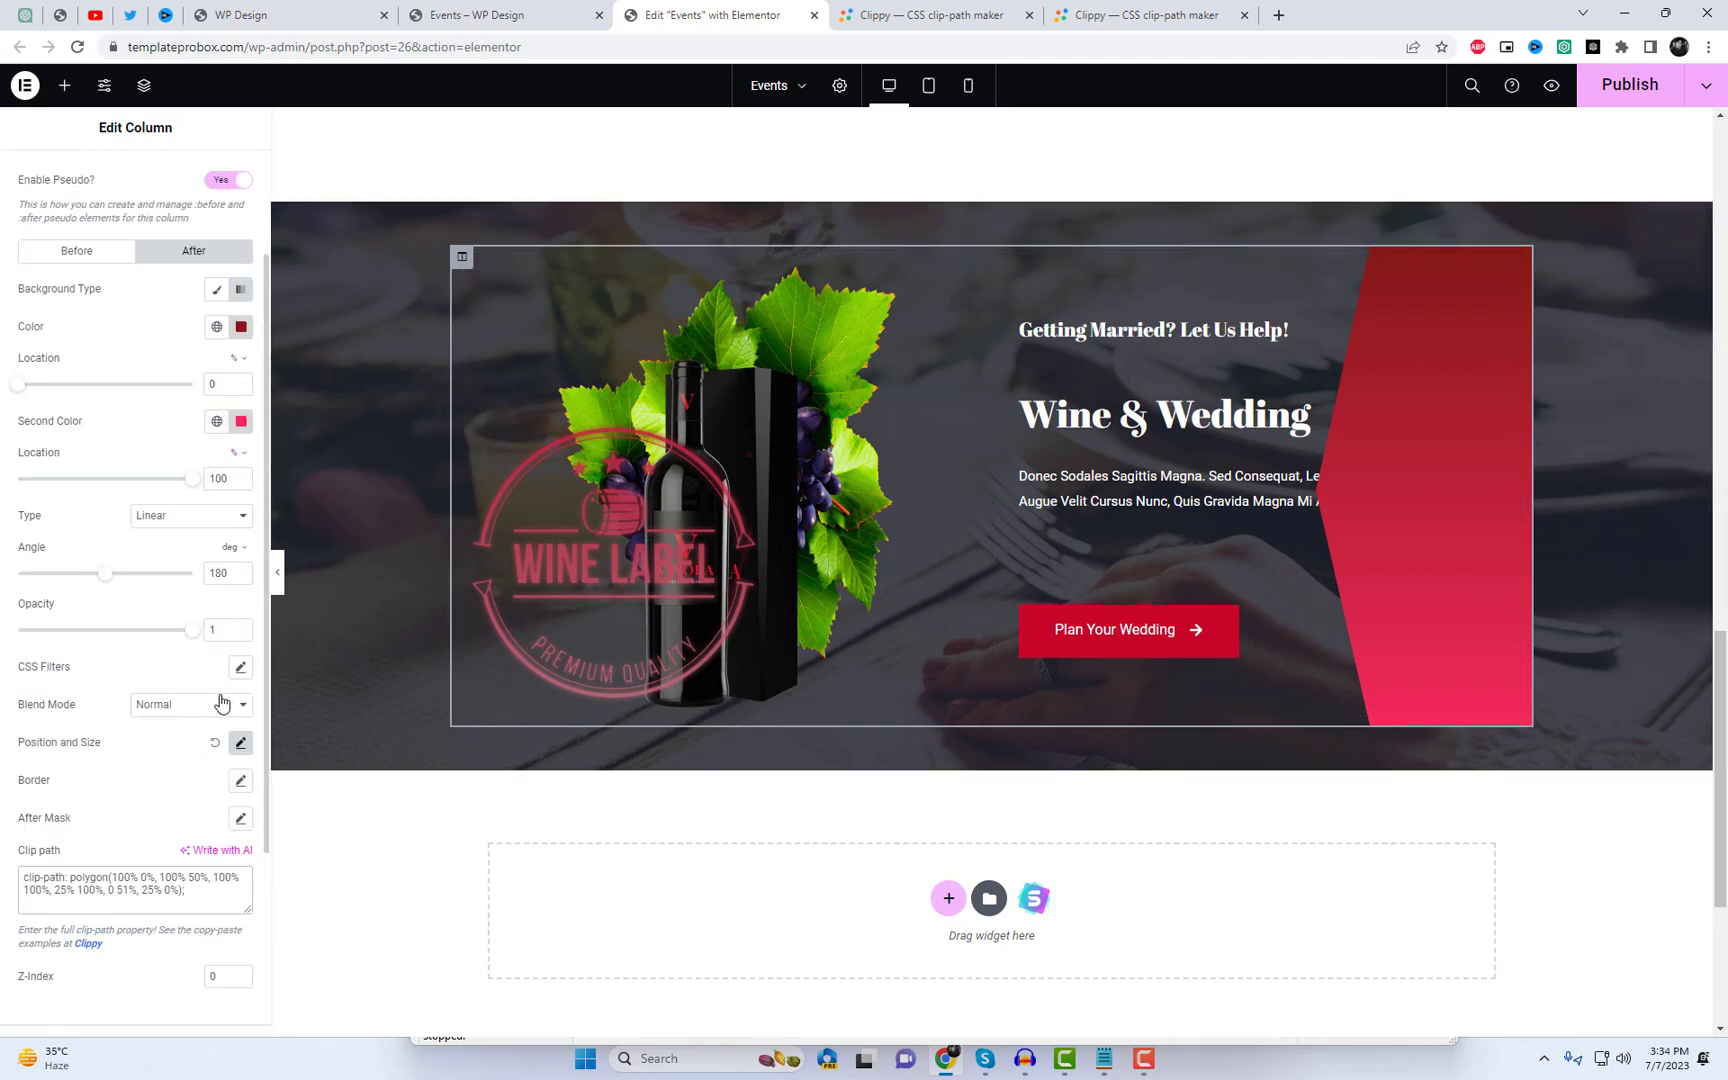
pyautogui.scroll(-2, 221, 706)
# Step: Slim the strip to 15% width at 85% offset and widen the text column to about 57%
pyautogui.click(241, 564)
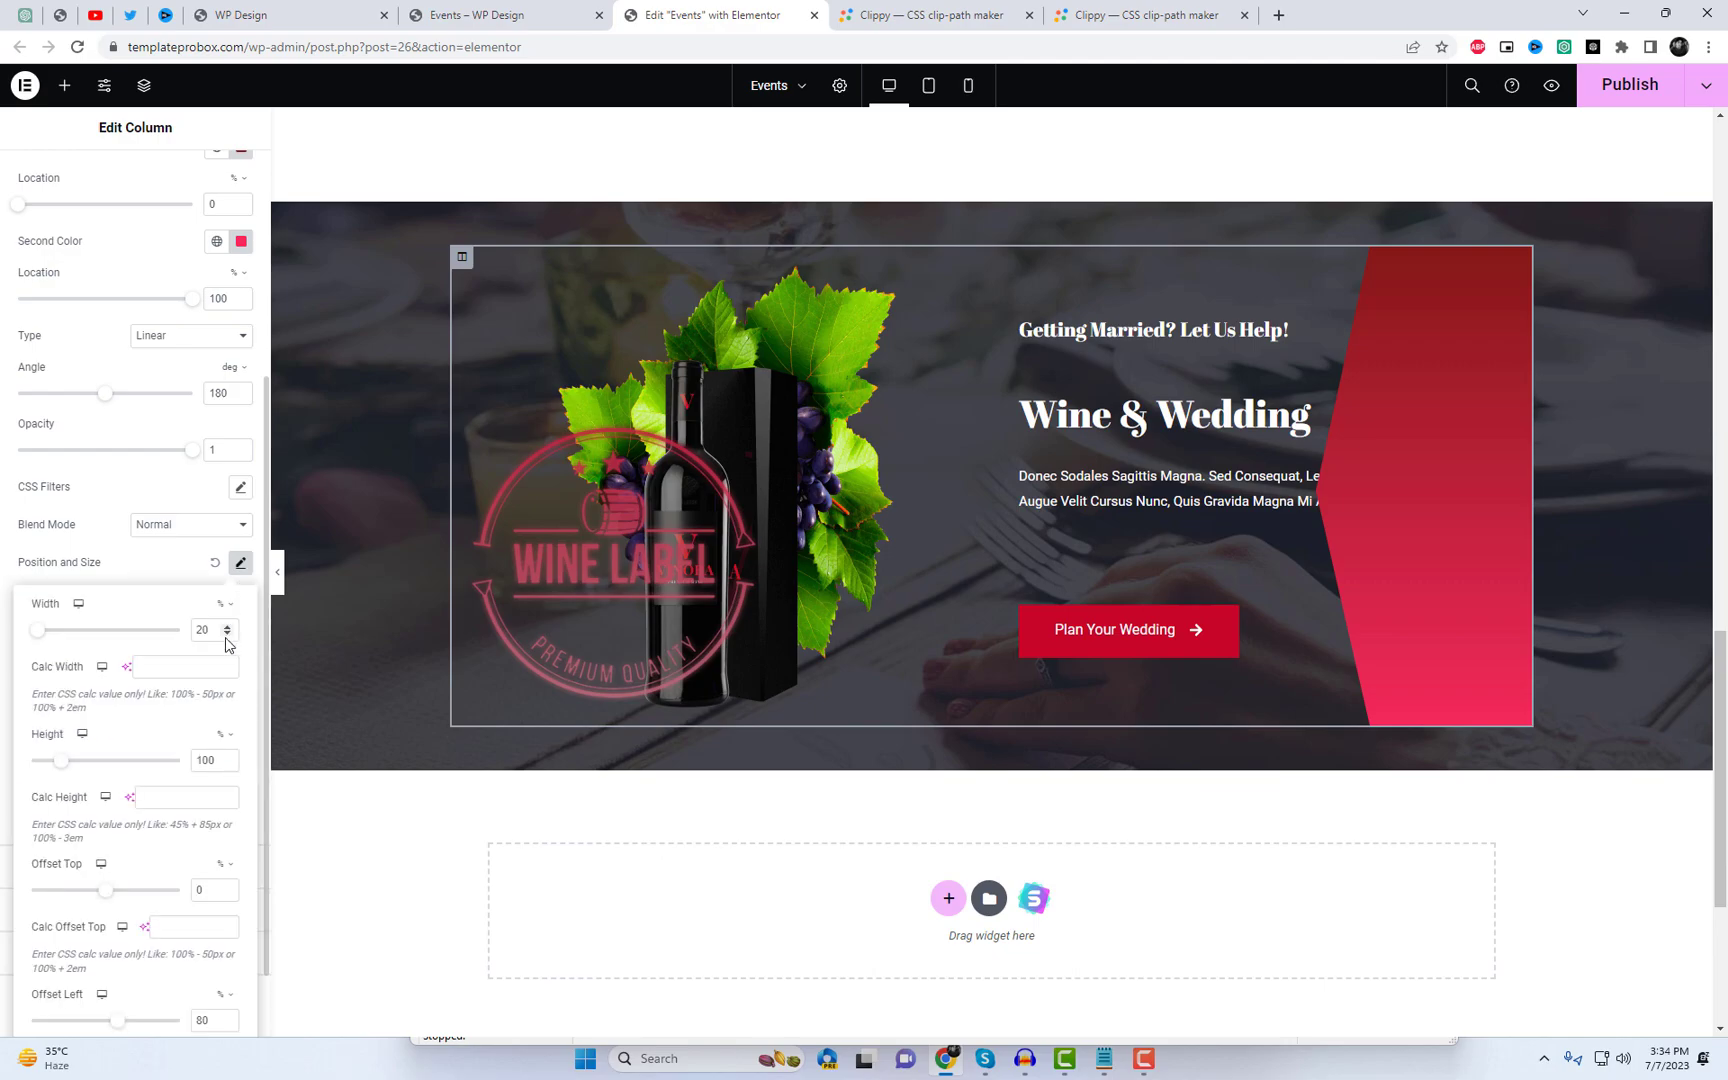
pyautogui.doubleClick(210, 630)
pyautogui.write('15')
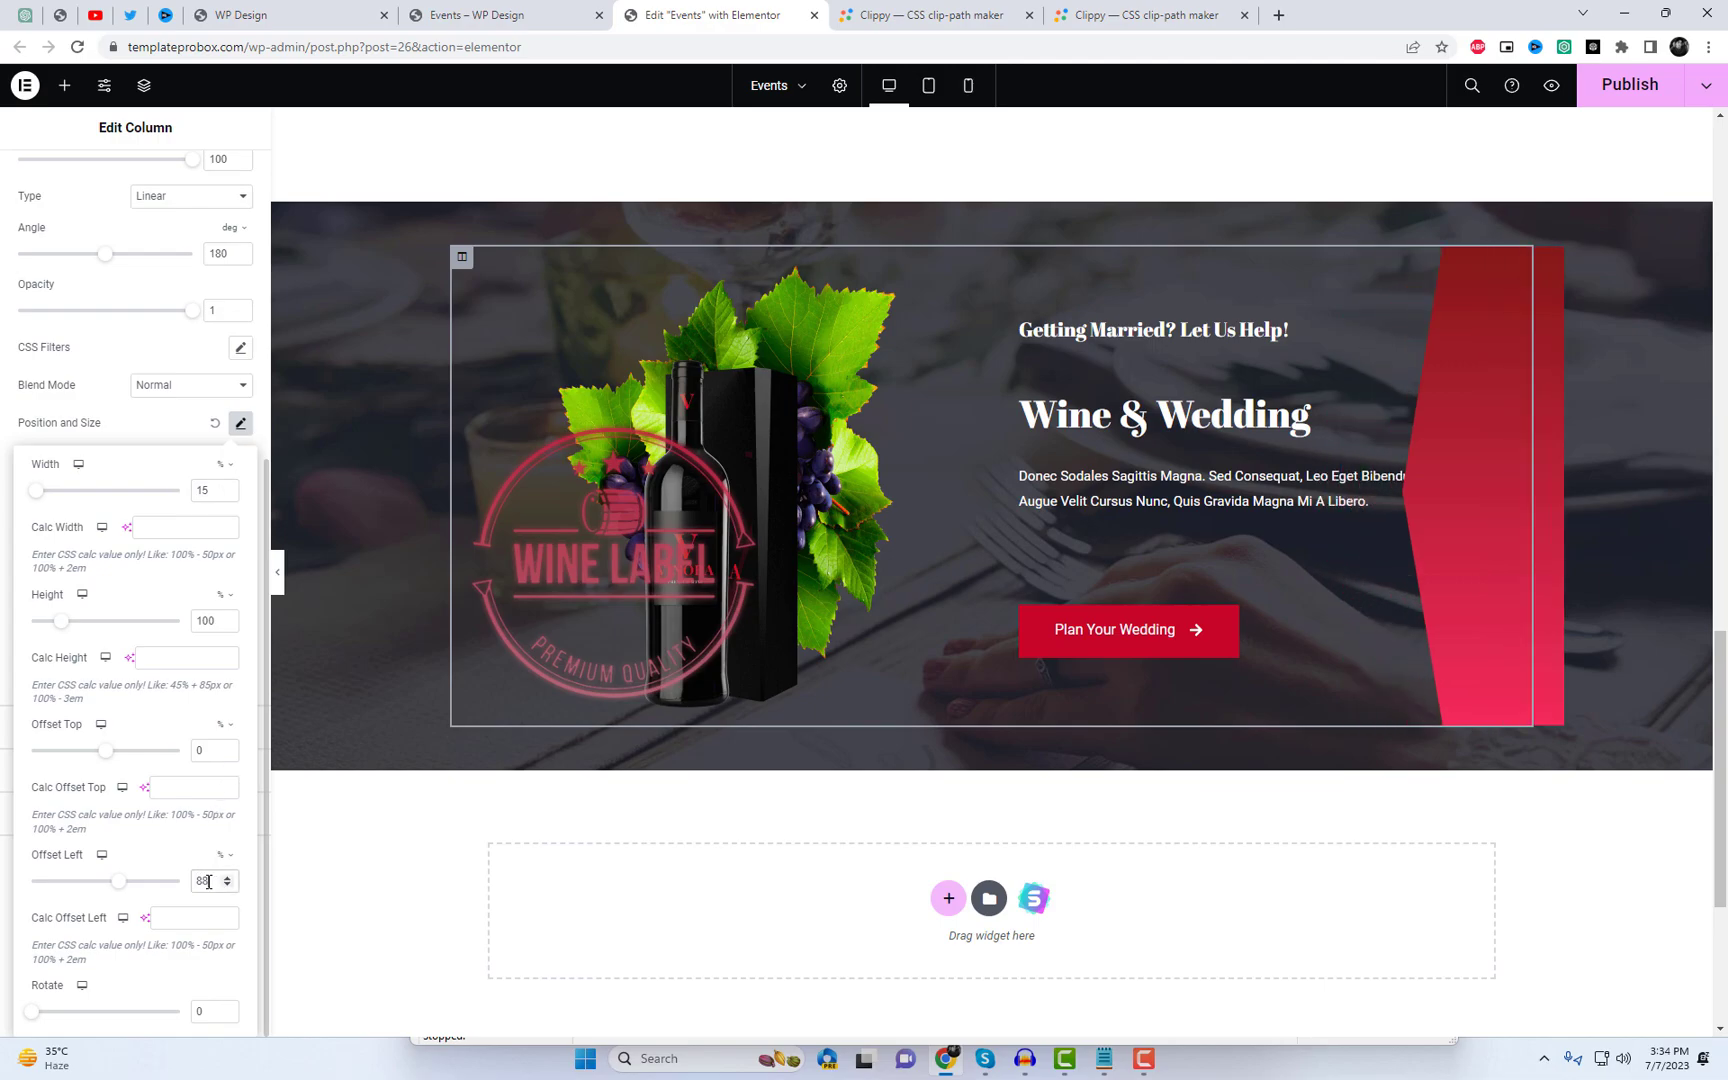
pyautogui.press('Down')
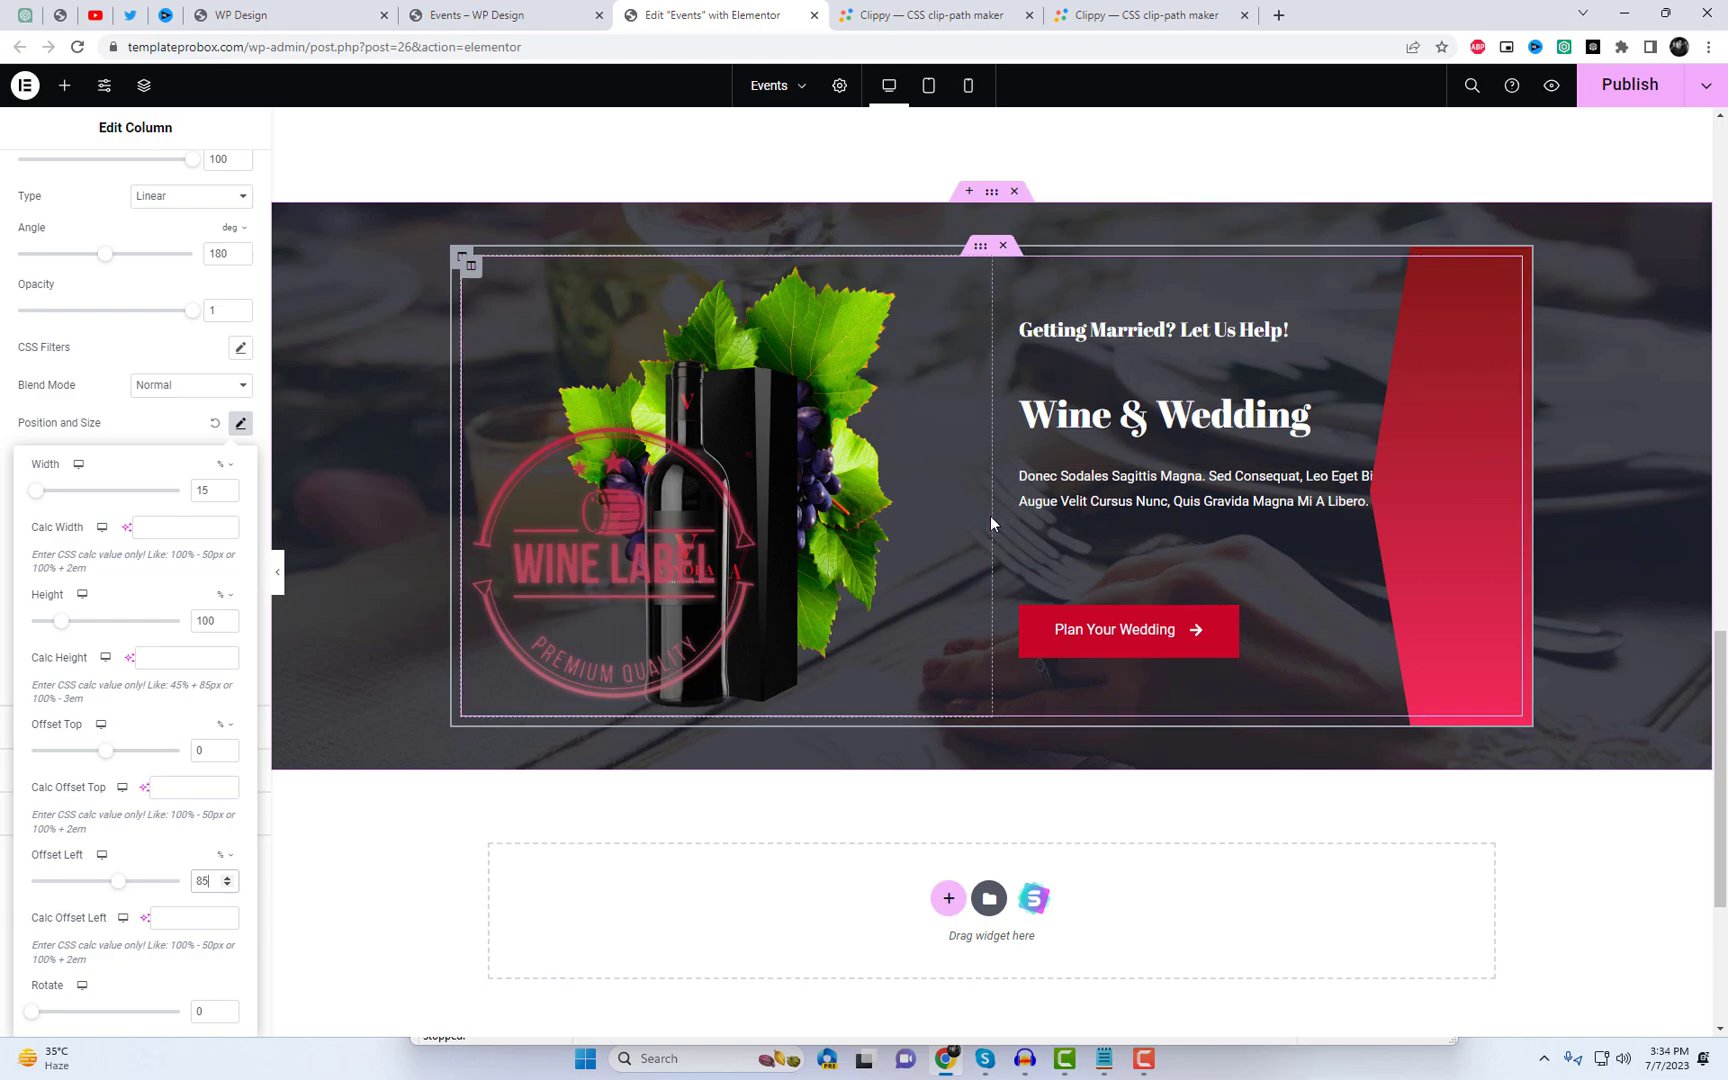
pyautogui.moveTo(990, 517); pyautogui.dragTo(941, 527)
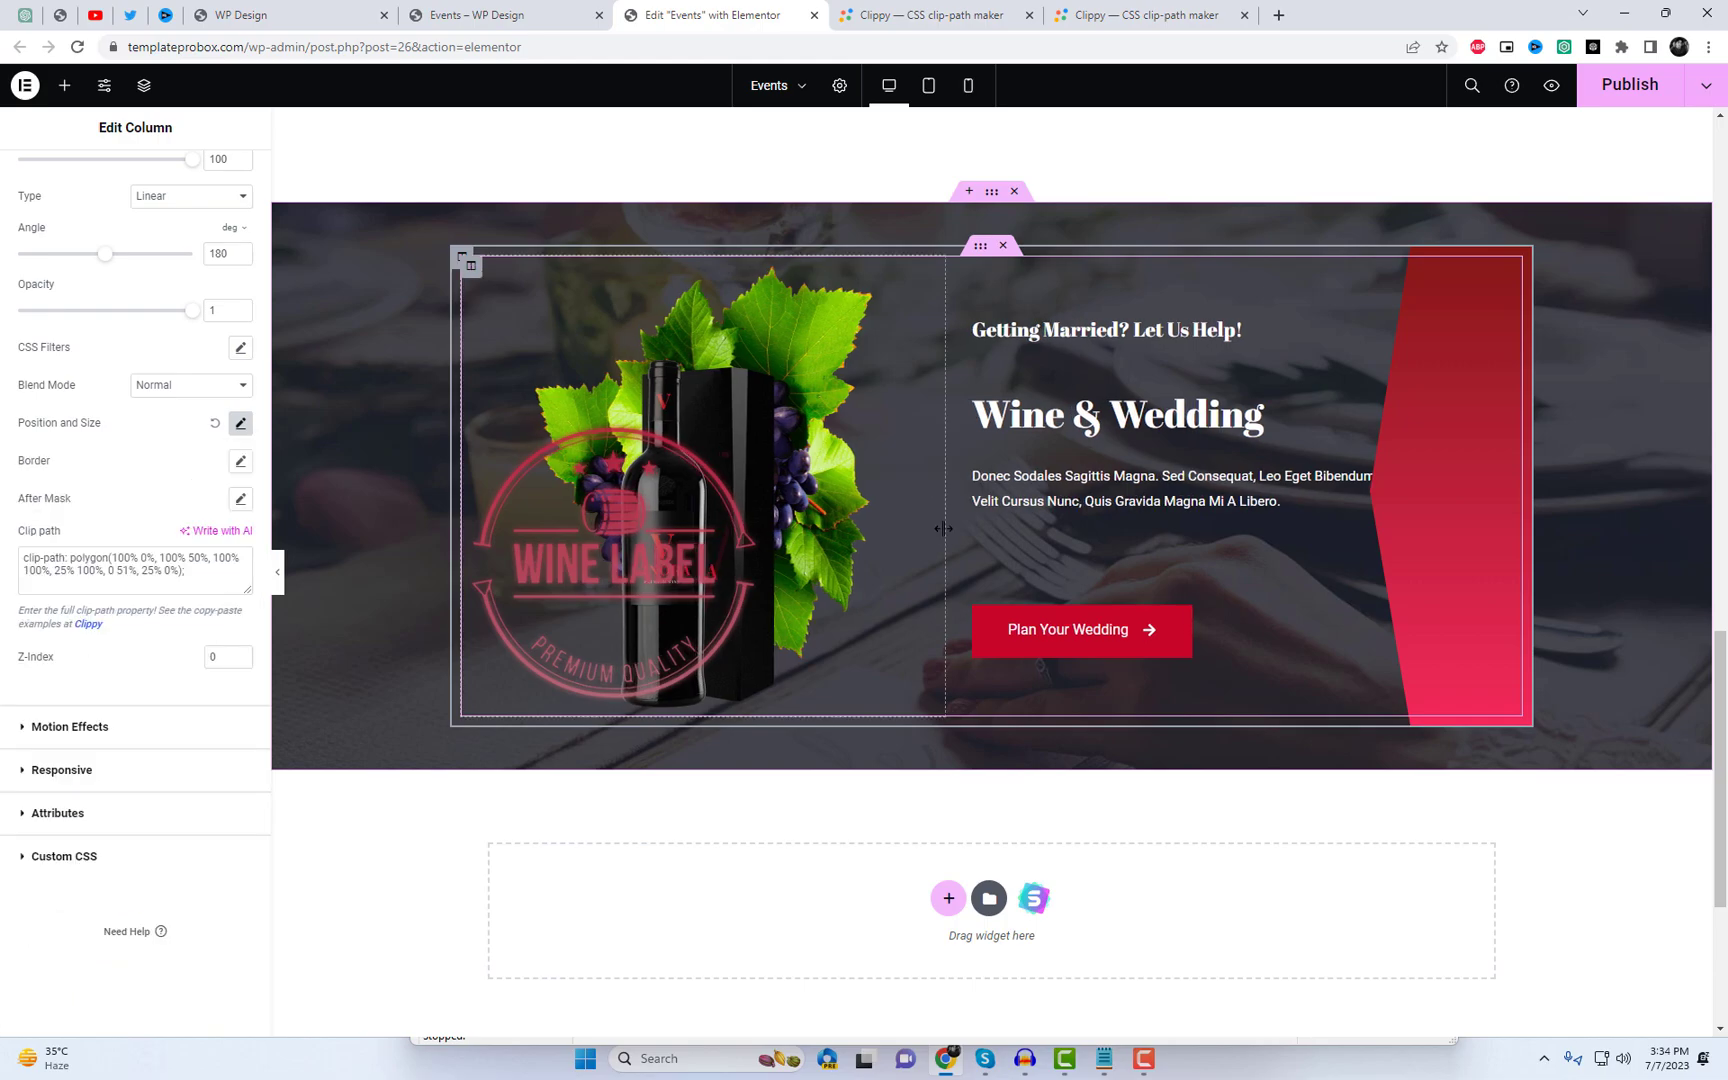
# Step: Preview the Events page's red chevron strip on the live site
pyautogui.hotkey('ctrl', 'shift', 'Tab')
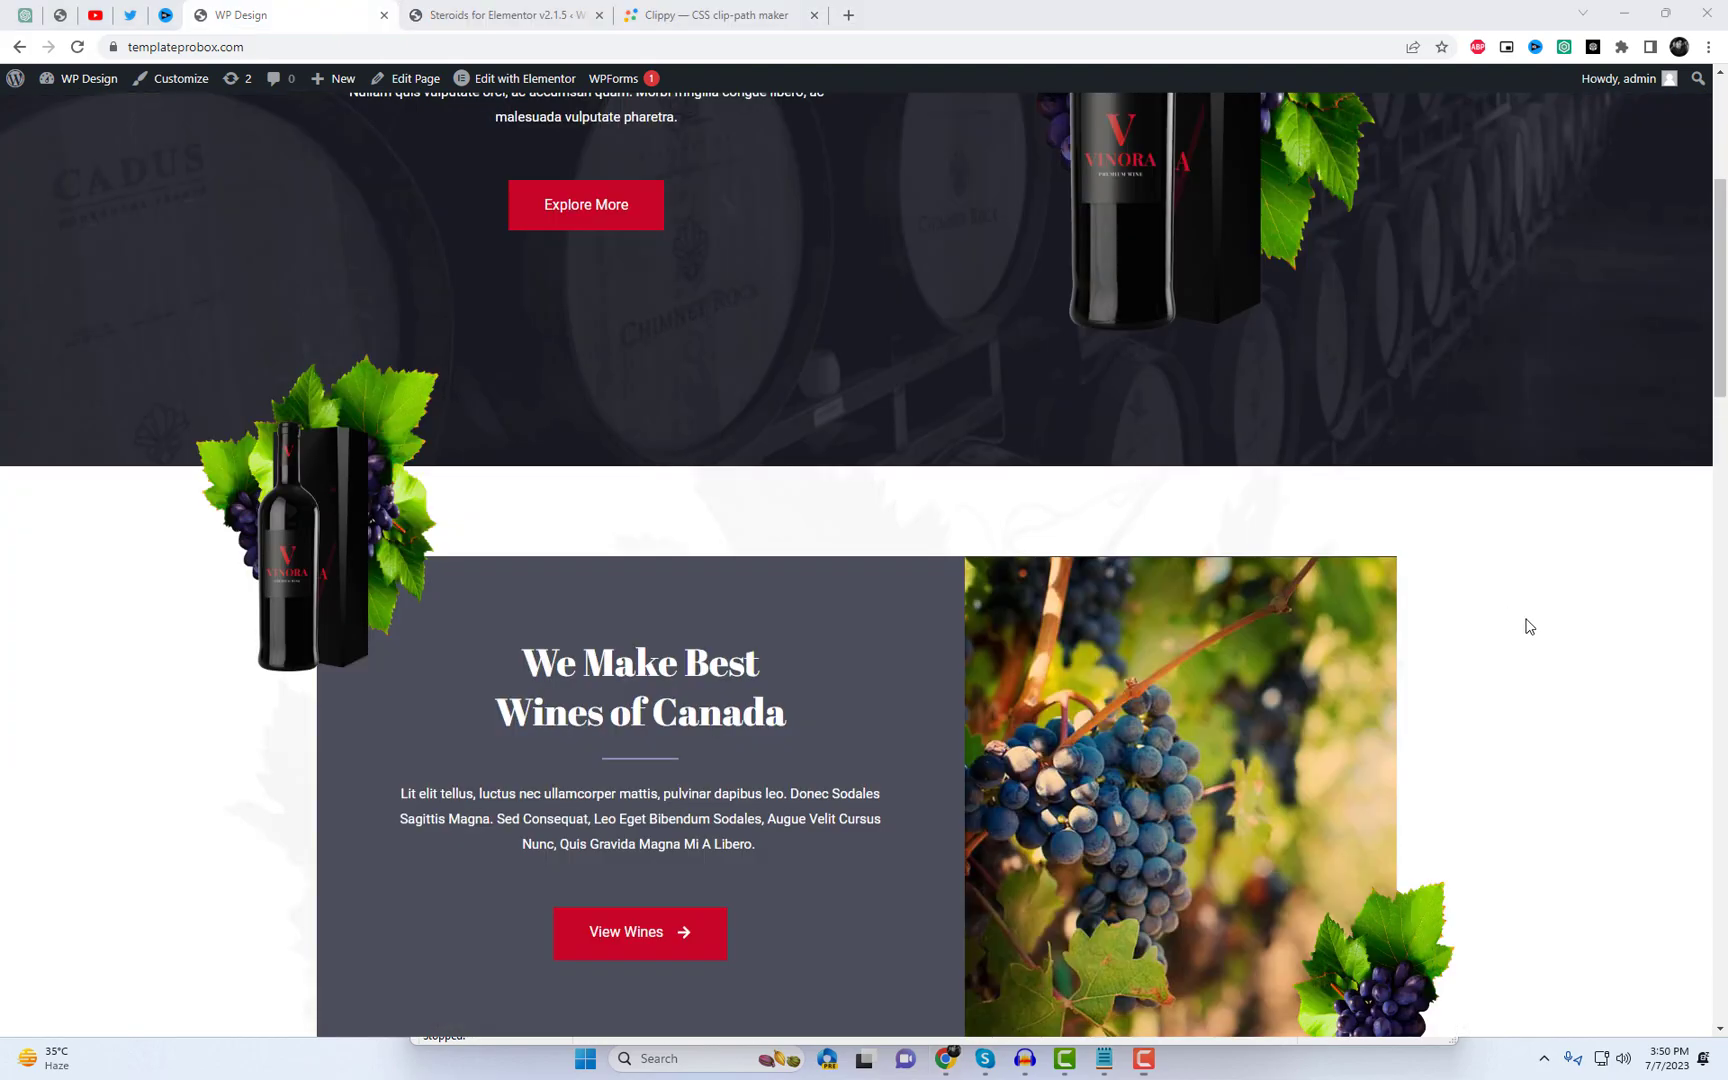
pyautogui.scroll(-1, 1415, 556)
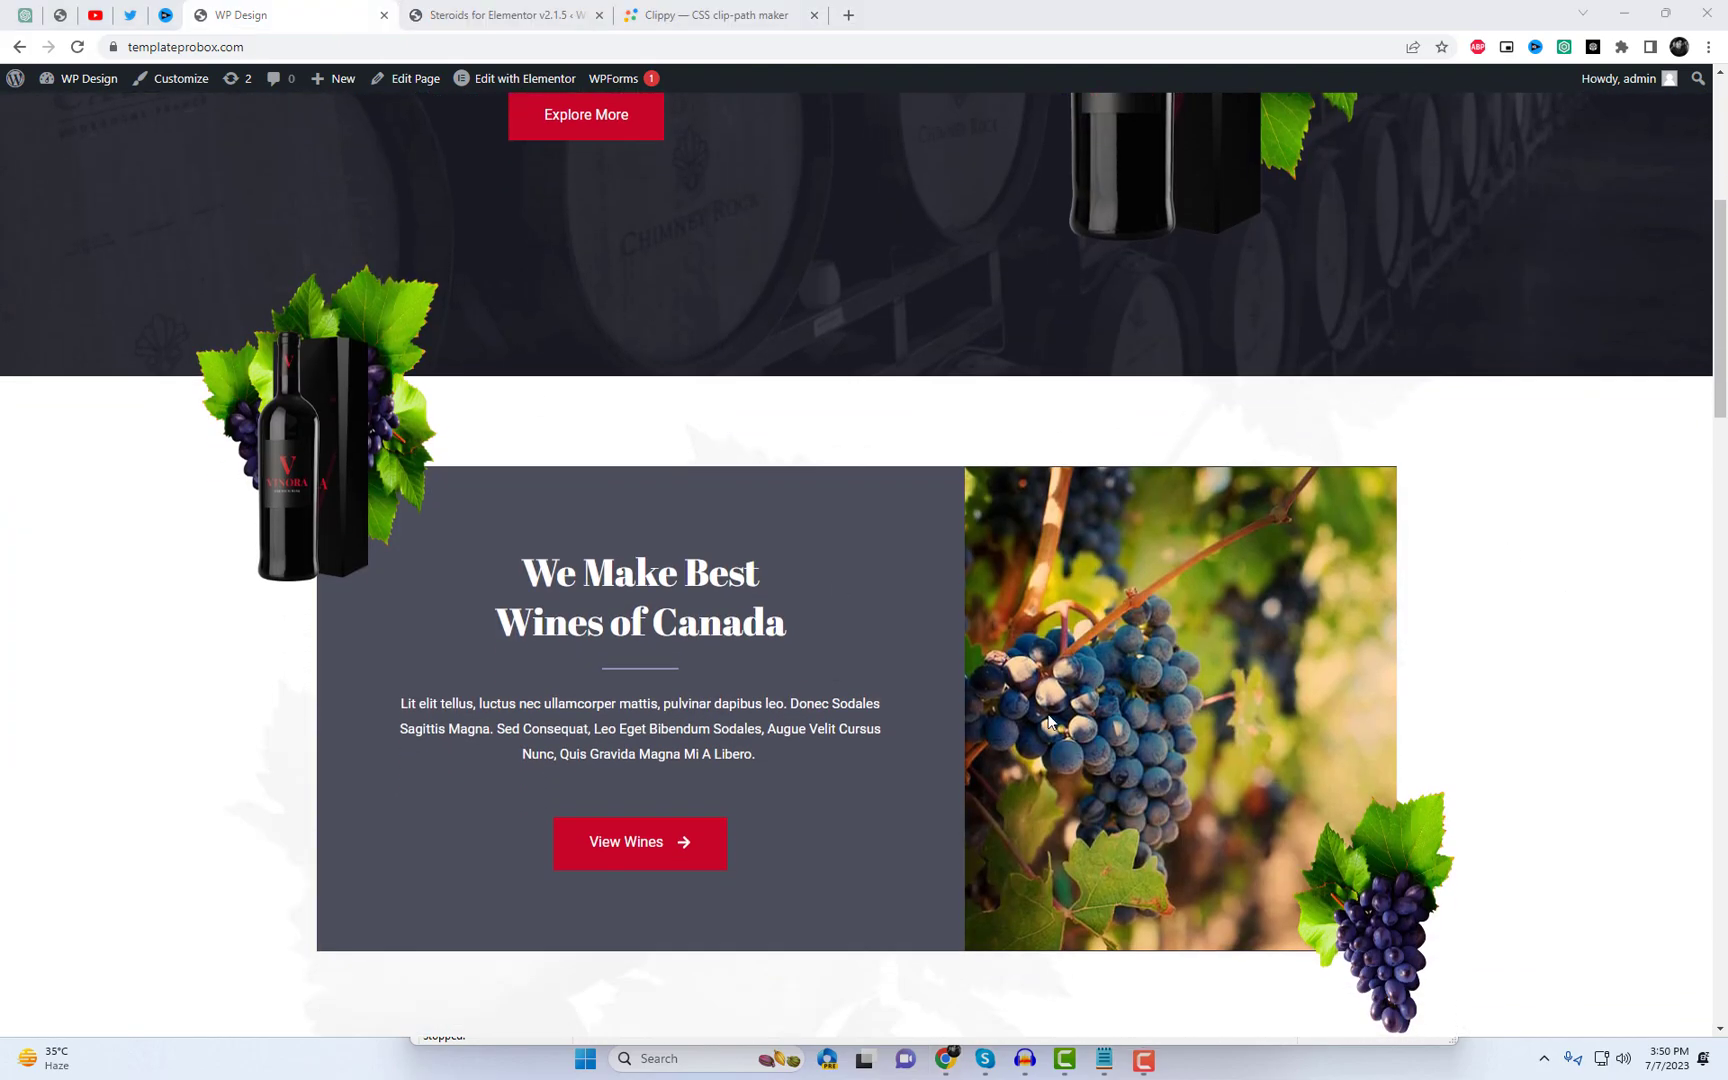
pyautogui.scroll(-1, 1049, 720)
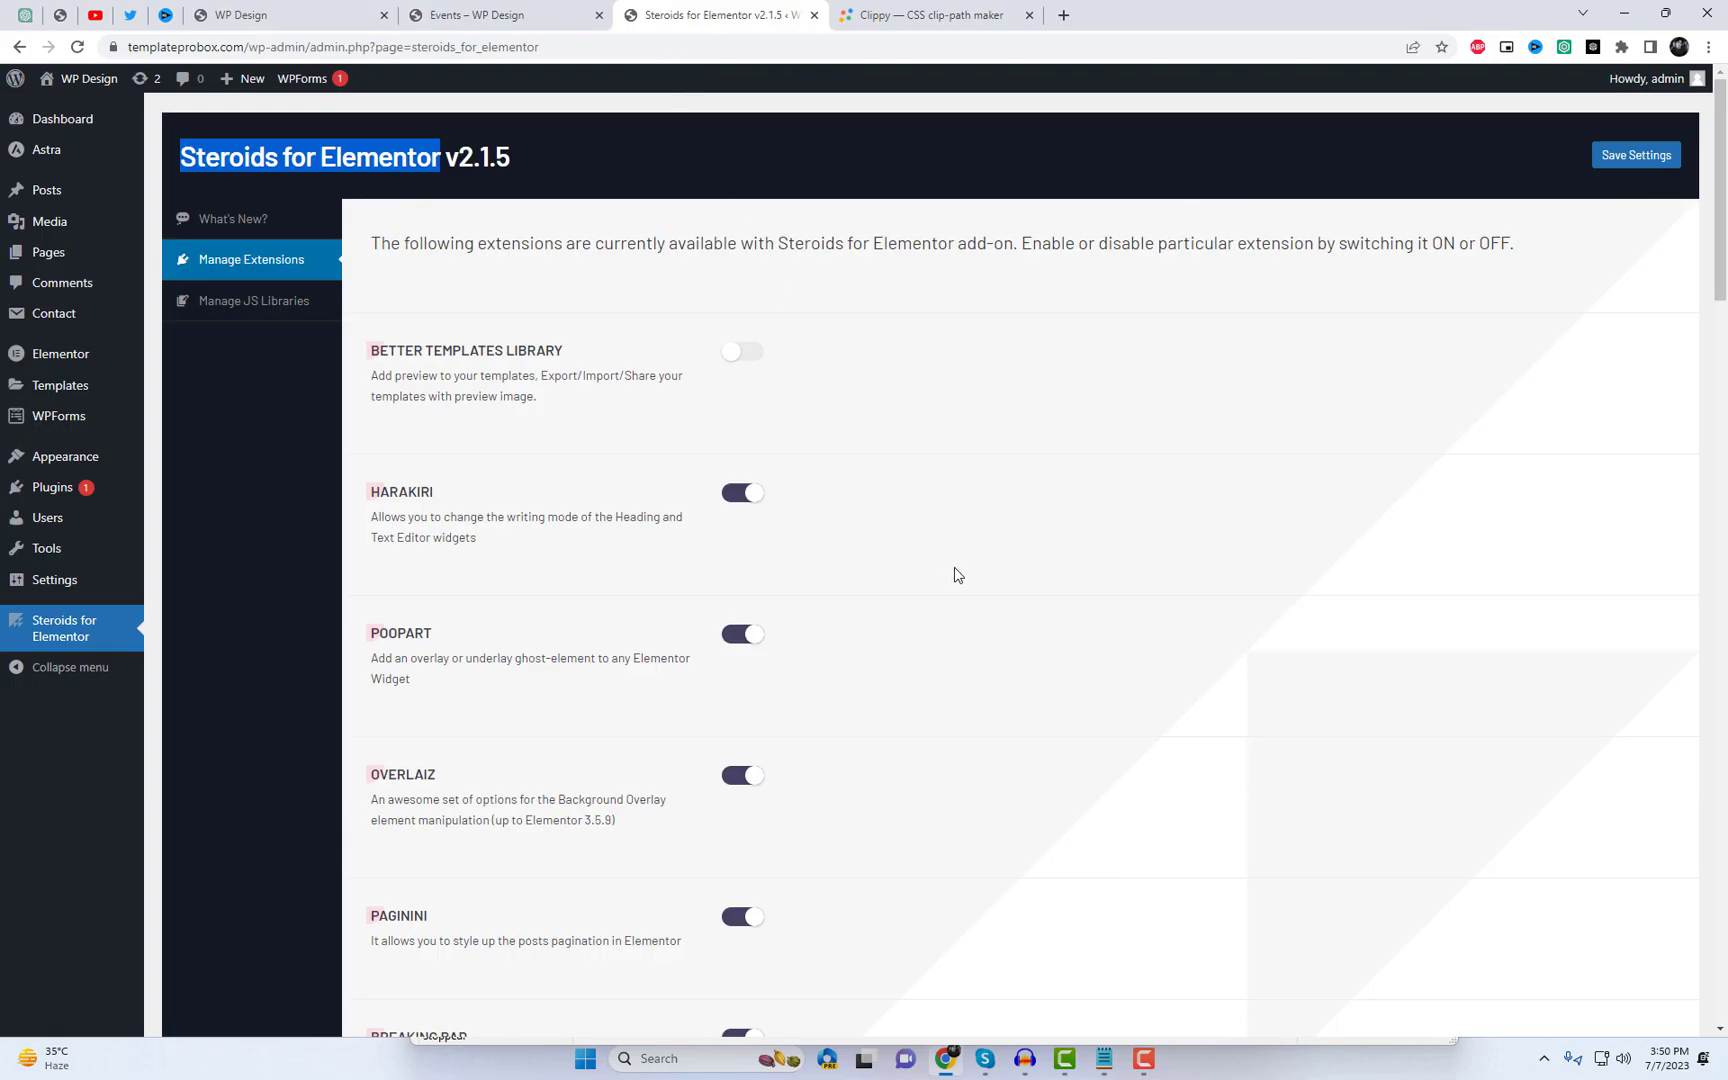
# Step: Scroll through the Steroids for Elementor extension toggles down to Photomorph and Commentz
pyautogui.scroll(-1, 954, 575)
pyautogui.scroll(-1, 960, 567)
pyautogui.scroll(-2, 966, 602)
pyautogui.scroll(-2, 966, 602)
pyautogui.scroll(-2, 966, 602)
pyautogui.scroll(-2, 966, 602)
pyautogui.scroll(-2, 966, 602)
pyautogui.scroll(-2, 966, 602)
pyautogui.scroll(-2, 966, 602)
pyautogui.scroll(-2, 966, 602)
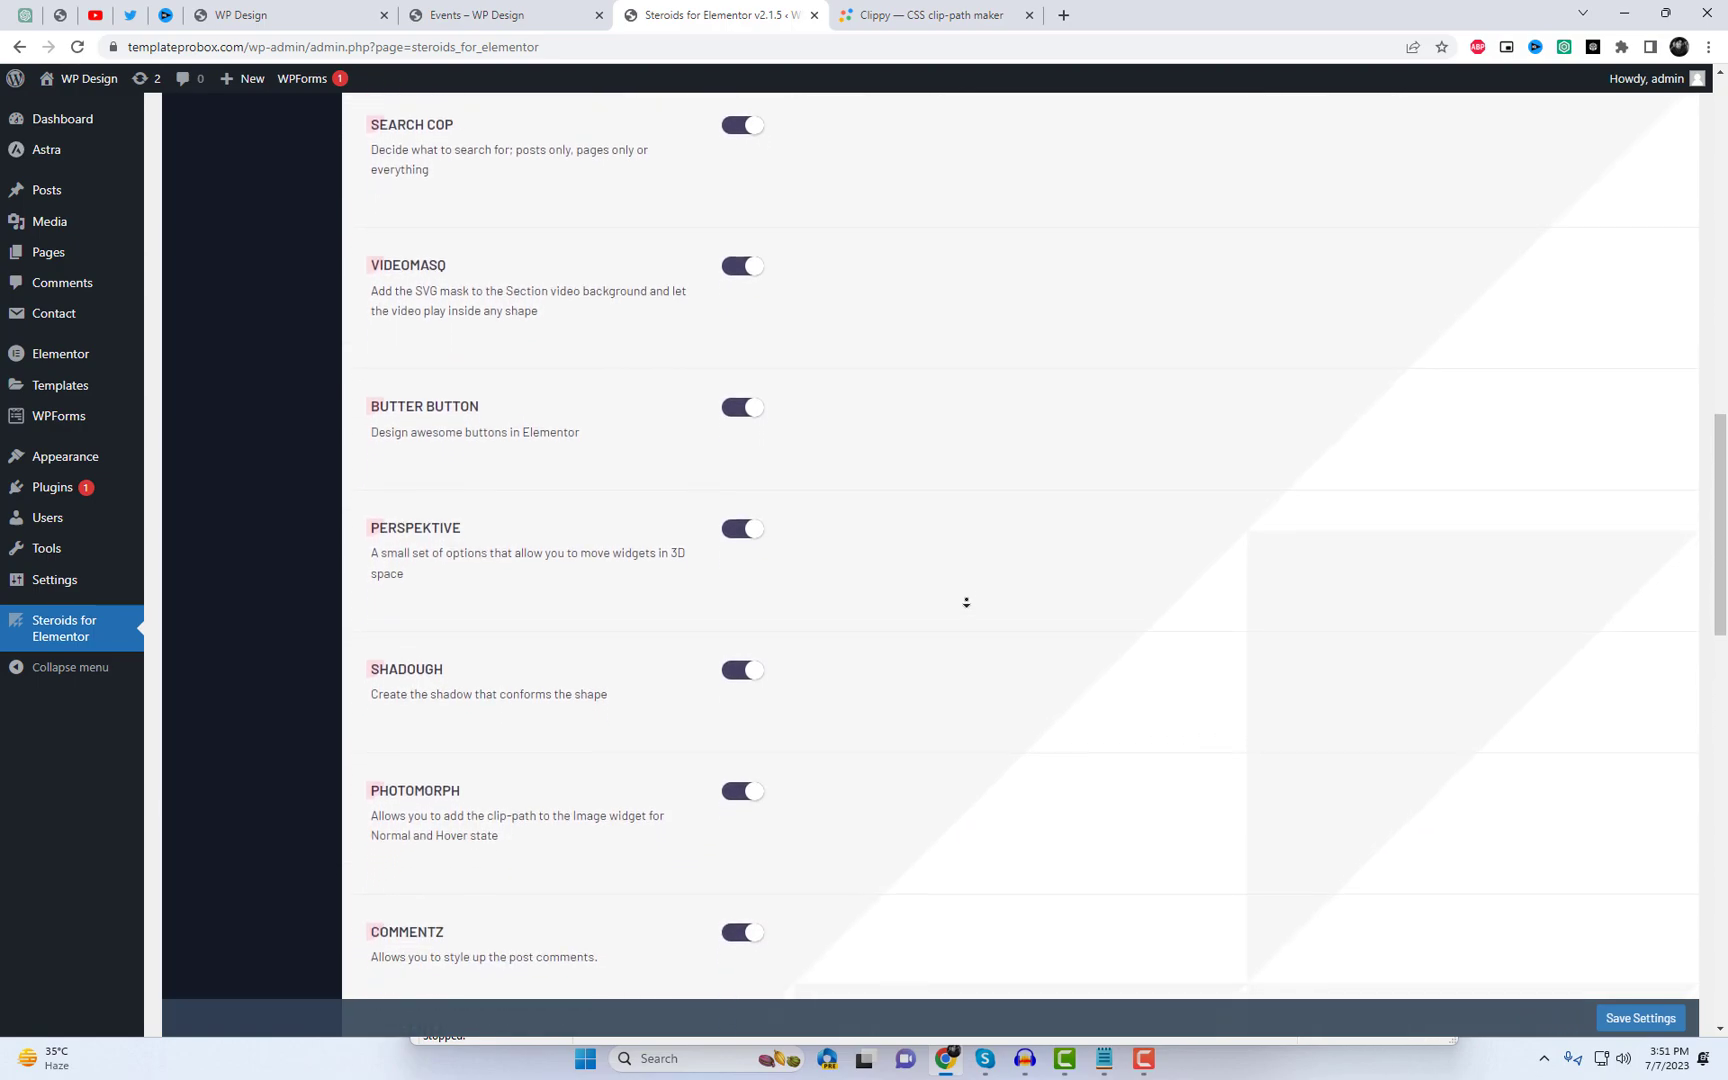